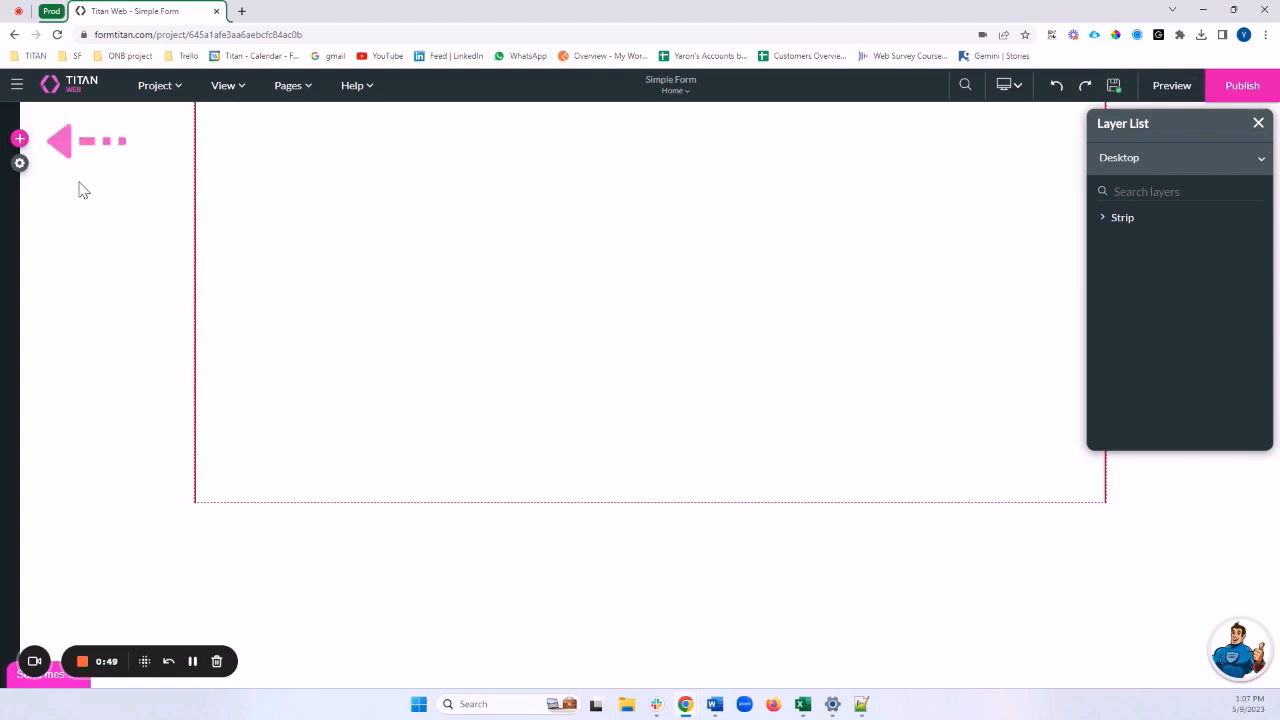
Open the Add Elements panel, look through the Form templates, then go back to element search
left_click(20, 140)
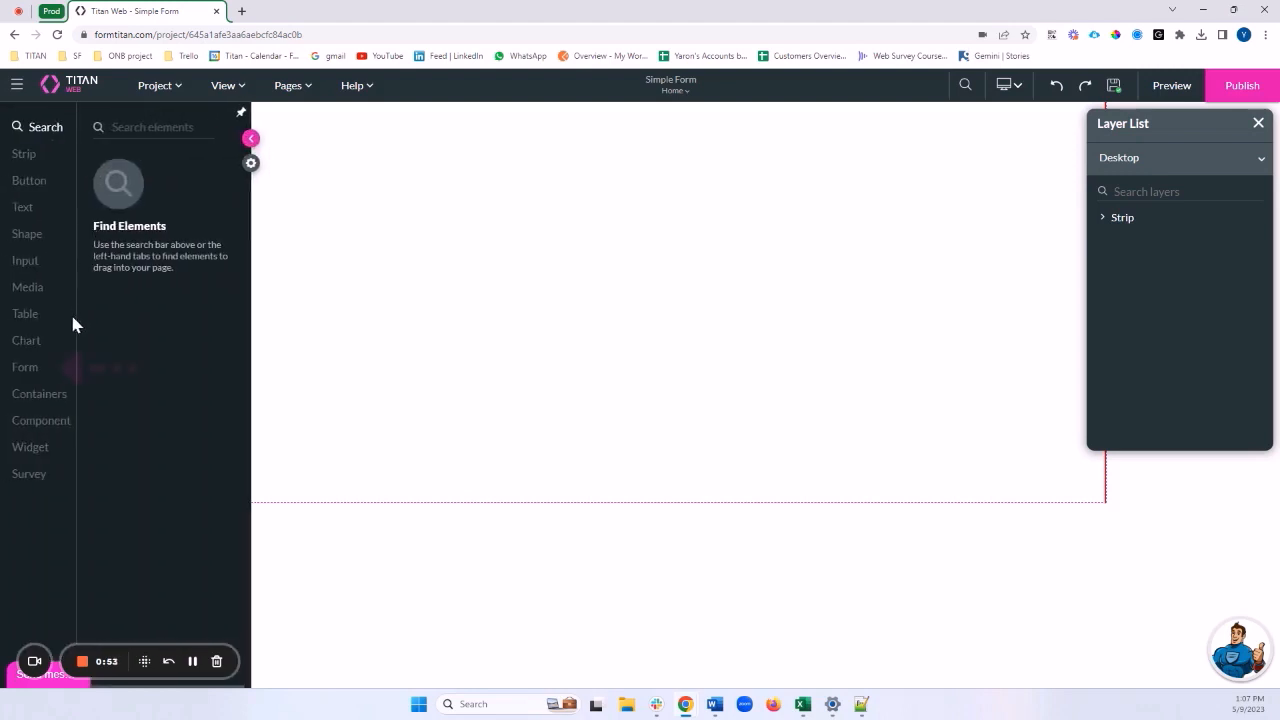
left_click(24, 372)
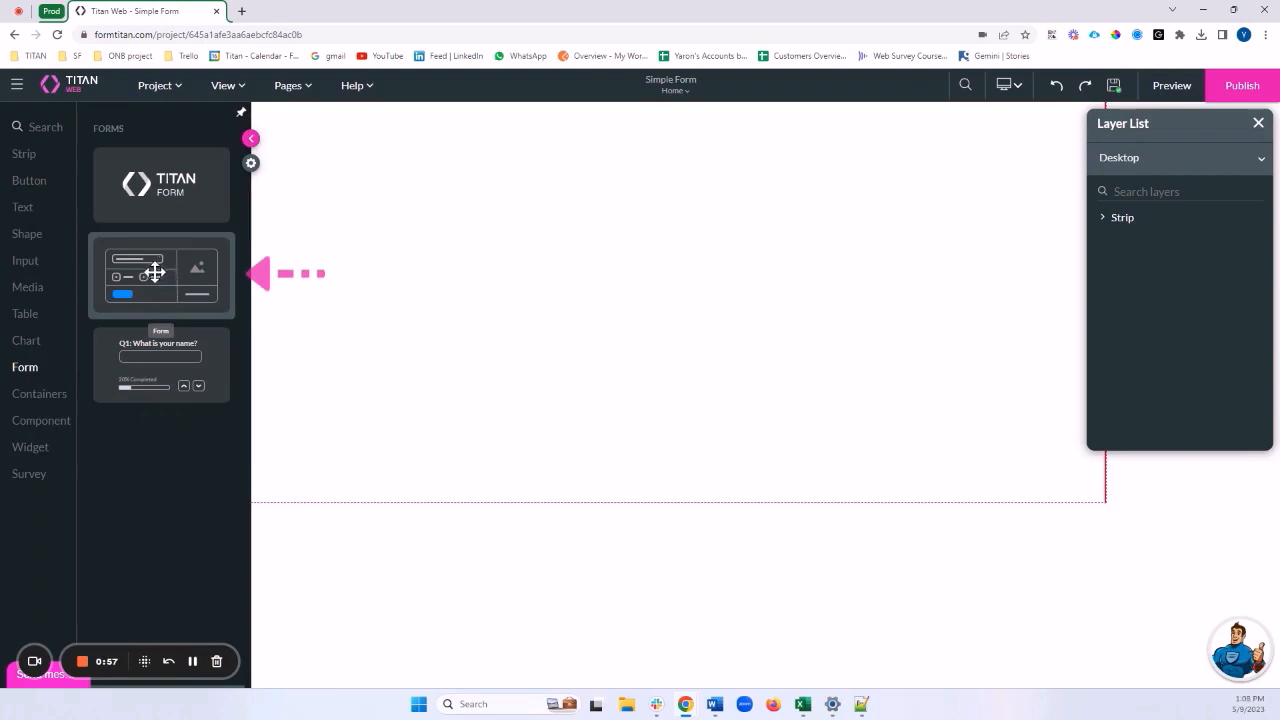
left_click(37, 128)
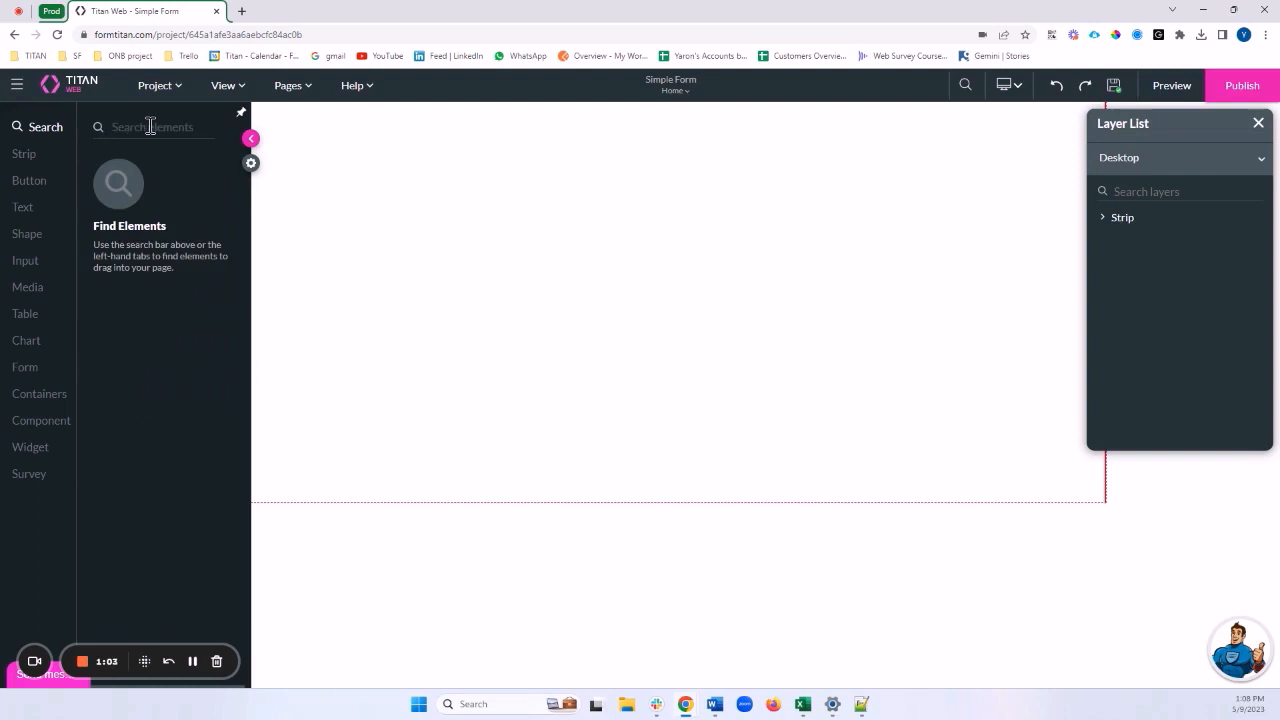
Search 'Form' and insert the second template into Col 1 with 1 column, 3 rows, 30 px spacing
type("Form")
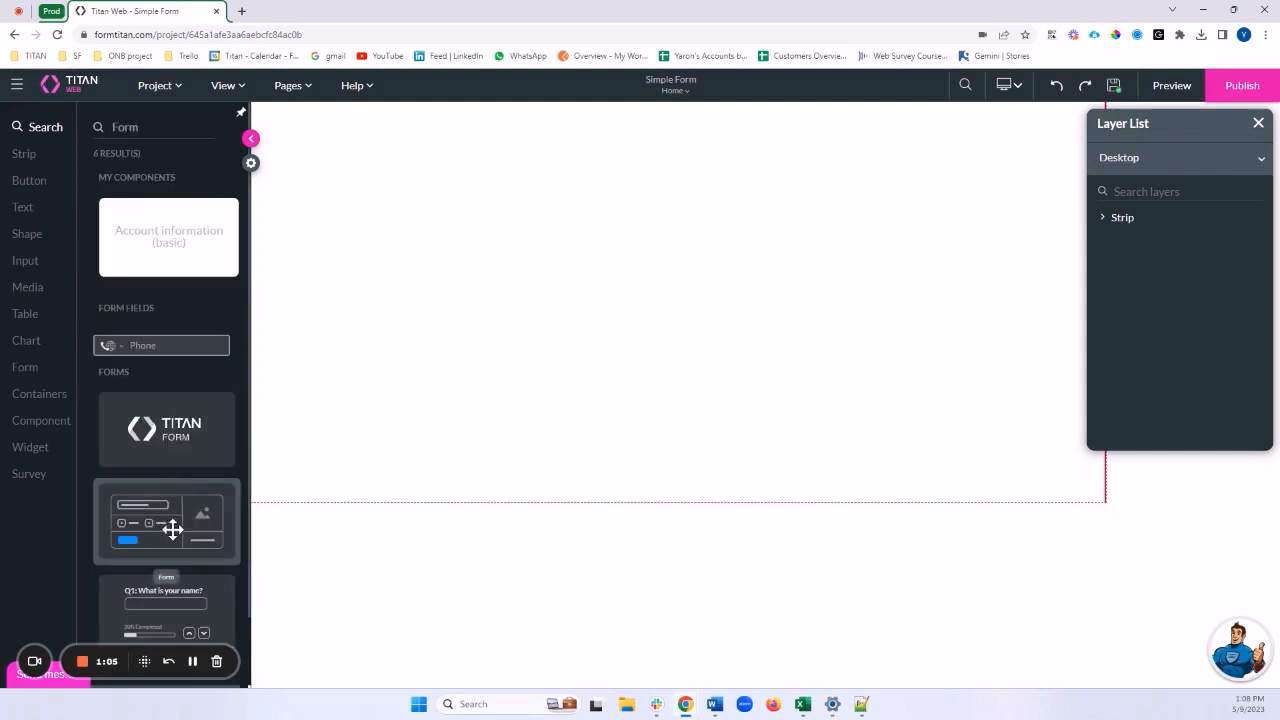
left_click_drag(171, 528, 638, 267)
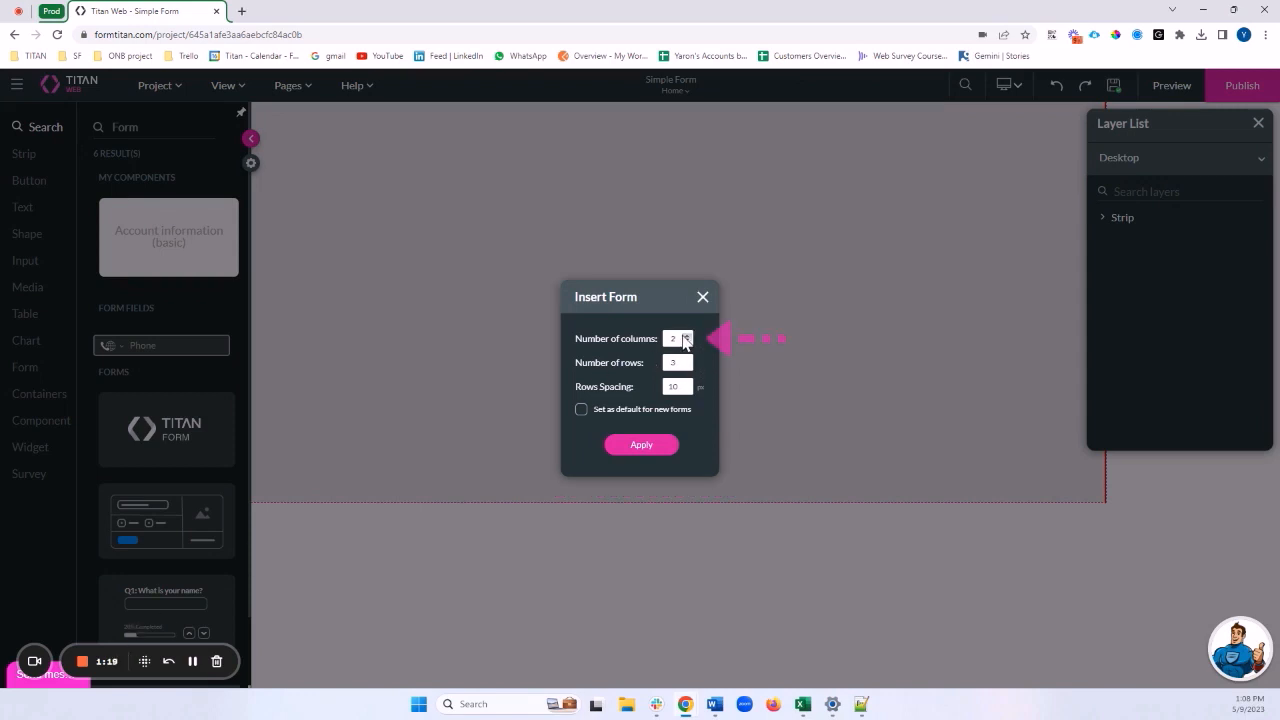
double_click(677, 337)
double_click(679, 362)
left_click(679, 386)
double_click(678, 338)
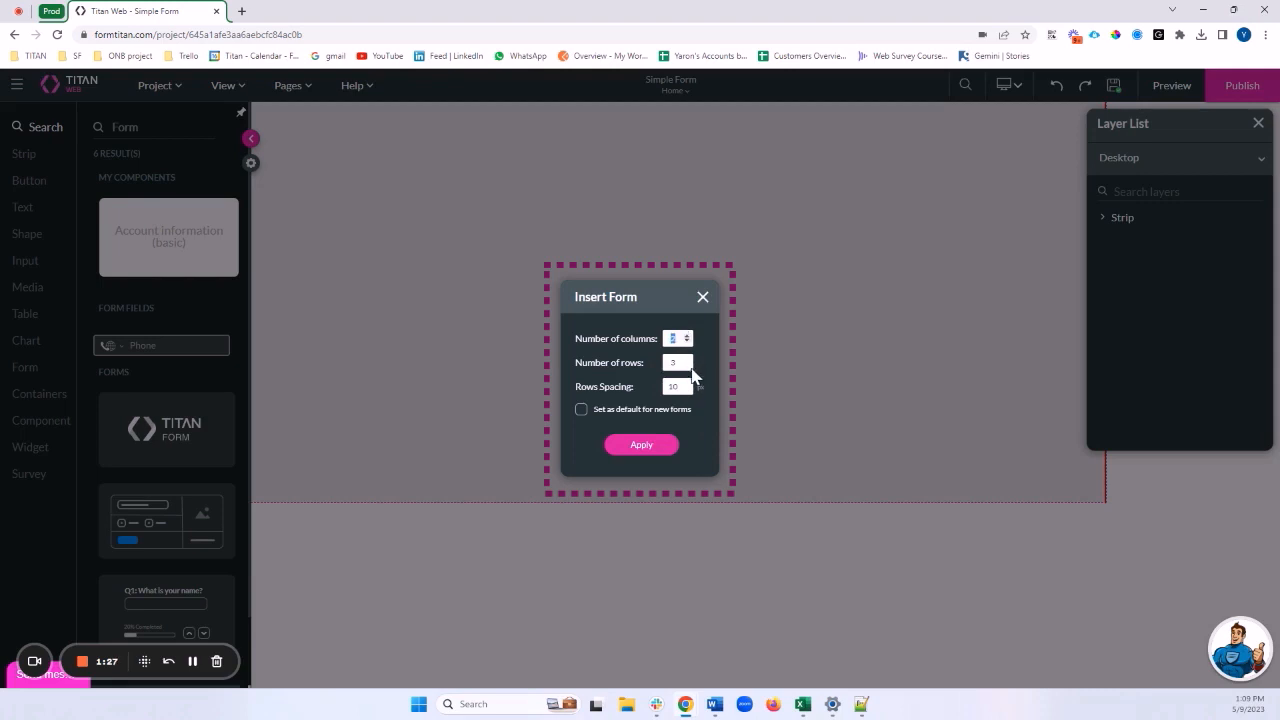
type("1")
type("3")
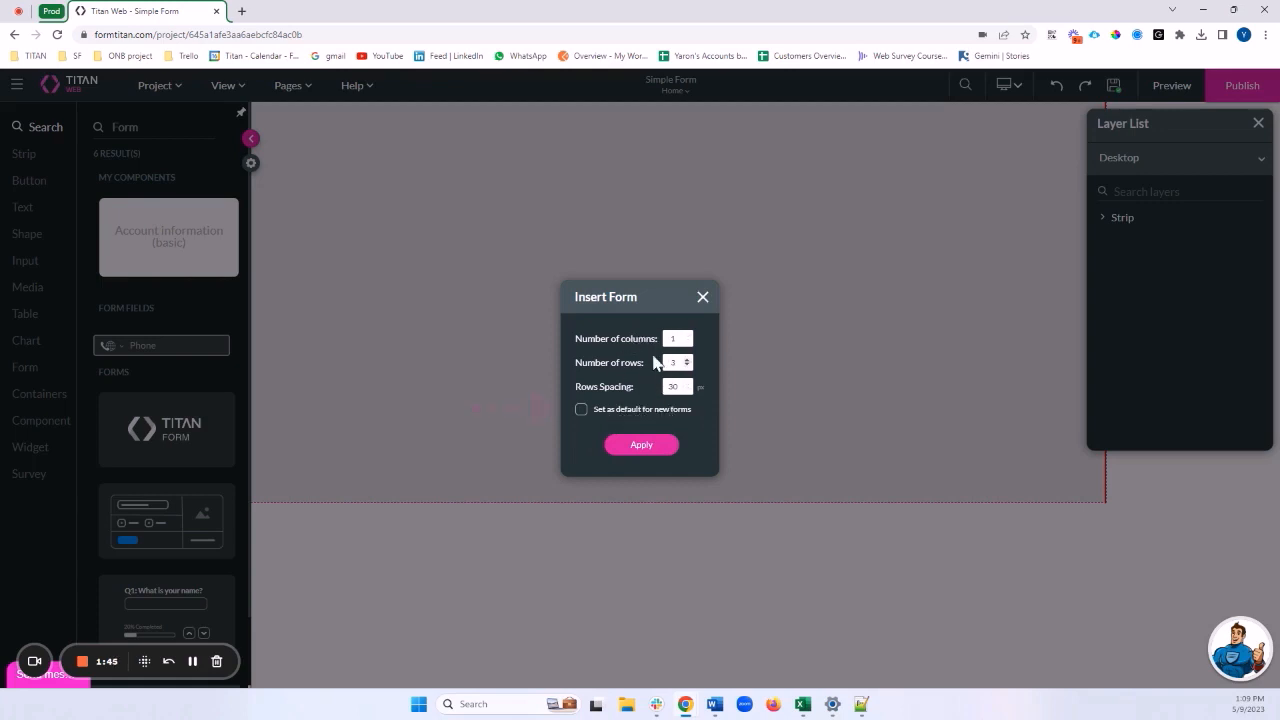
left_click(641, 450)
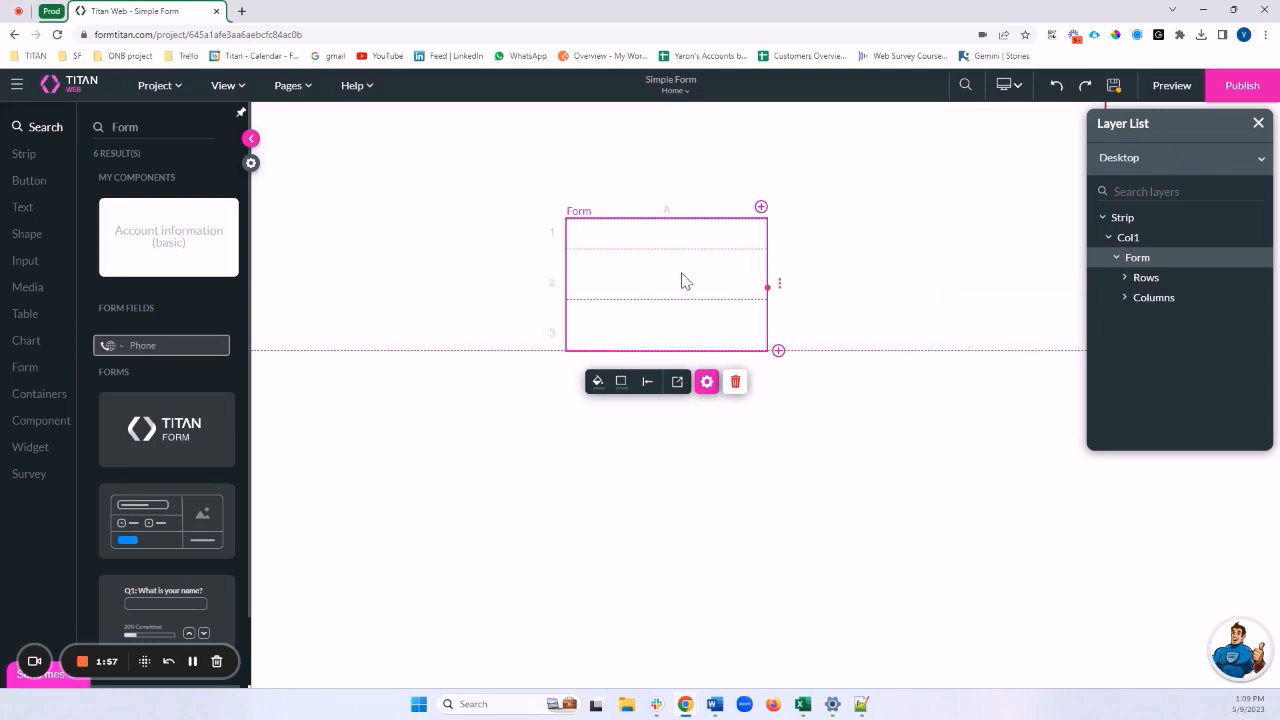
Centre the form, add a second column and a fourth row, and widen it across the page
left_click_drag(700, 305, 685, 272)
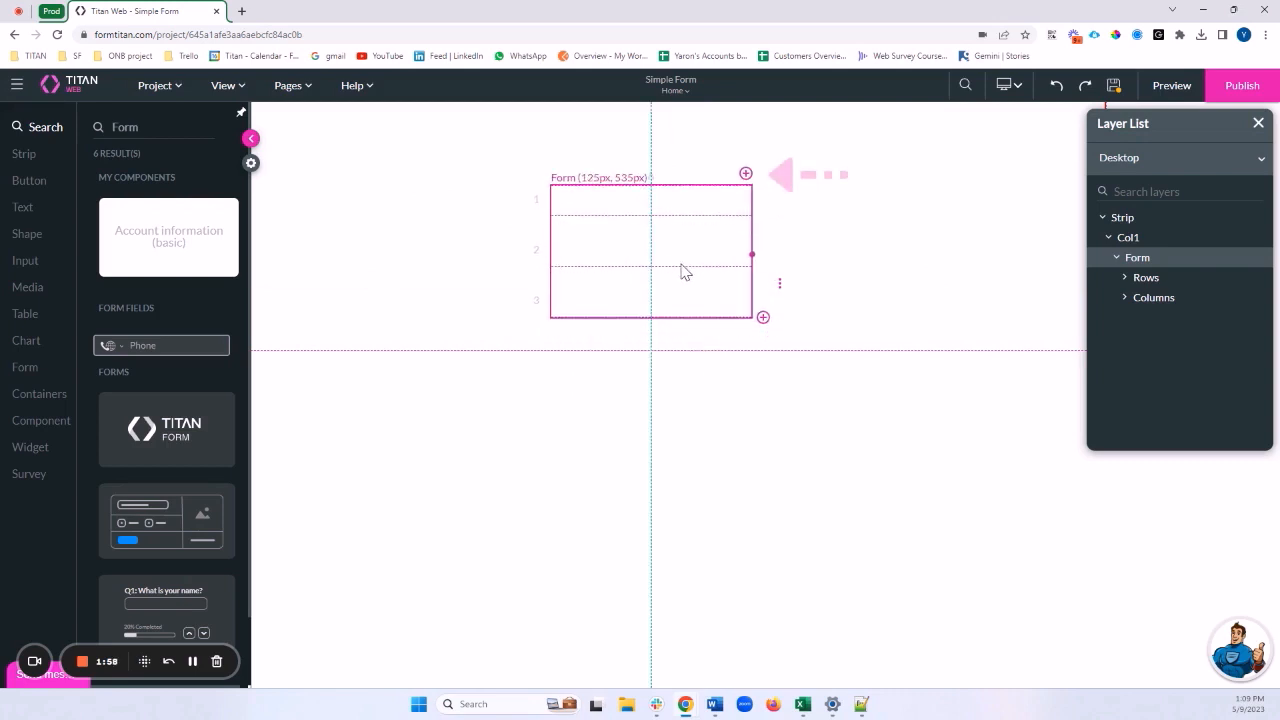
left_click(746, 175)
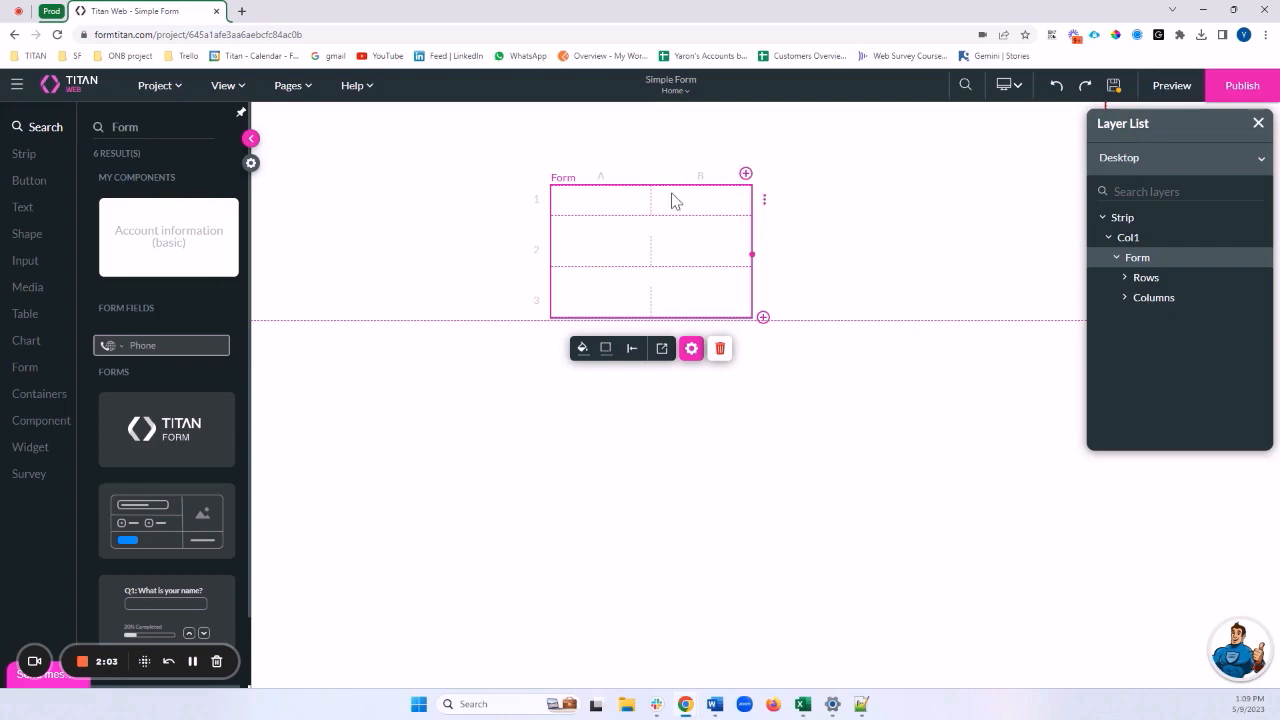
left_click(763, 318)
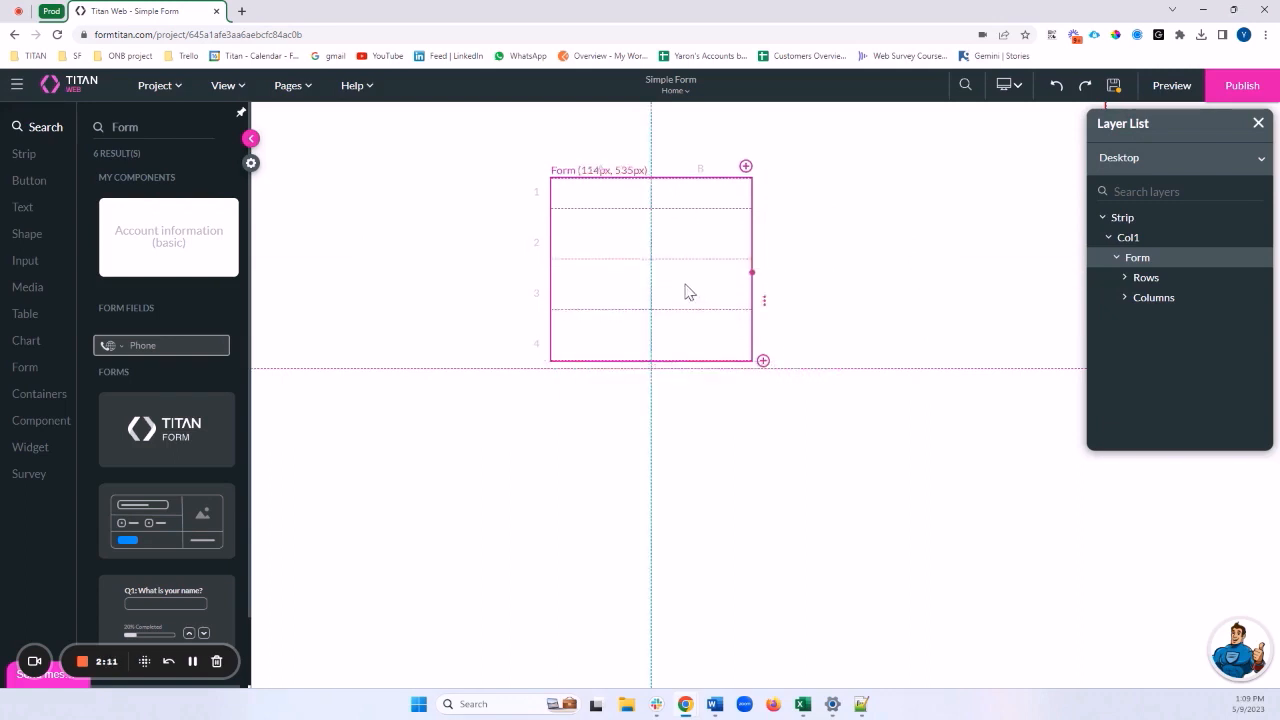
left_click_drag(738, 261, 1045, 258)
left_click_drag(903, 249, 777, 250)
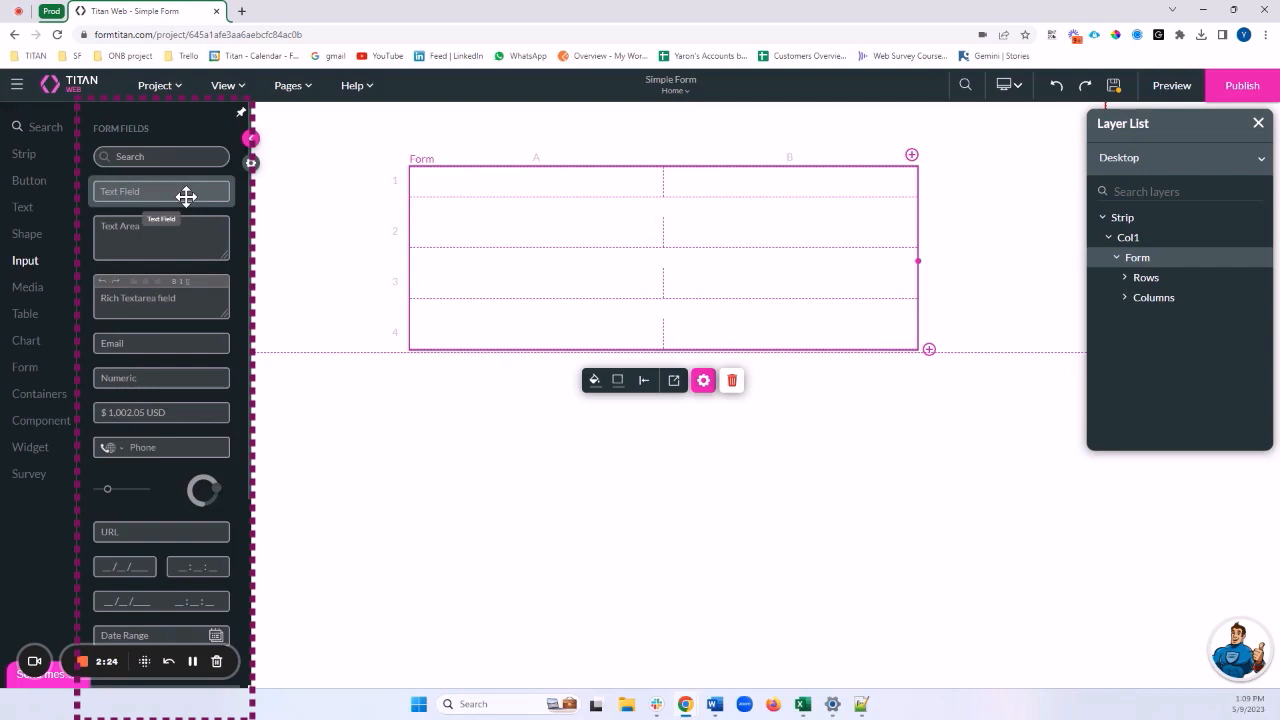
Put a Text Field in cells 1A and 1B and open the first field's Text Settings
left_click_drag(186, 196, 571, 191)
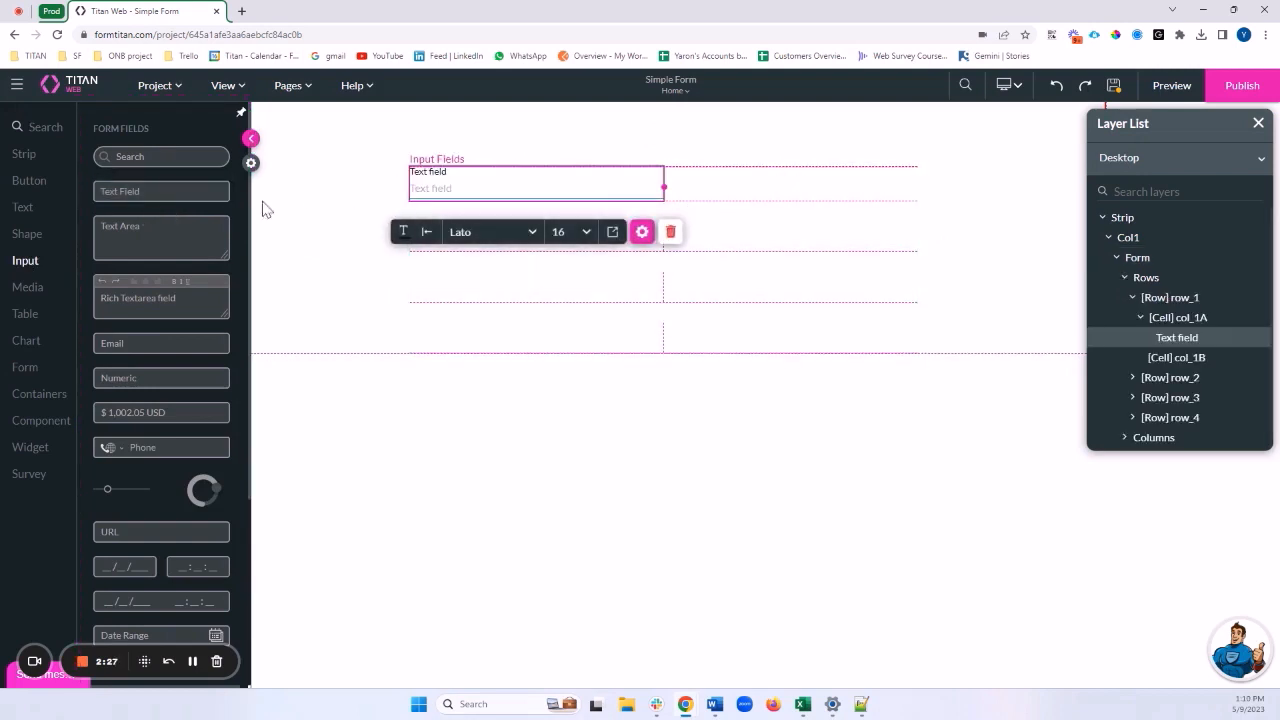
left_click_drag(171, 186, 781, 178)
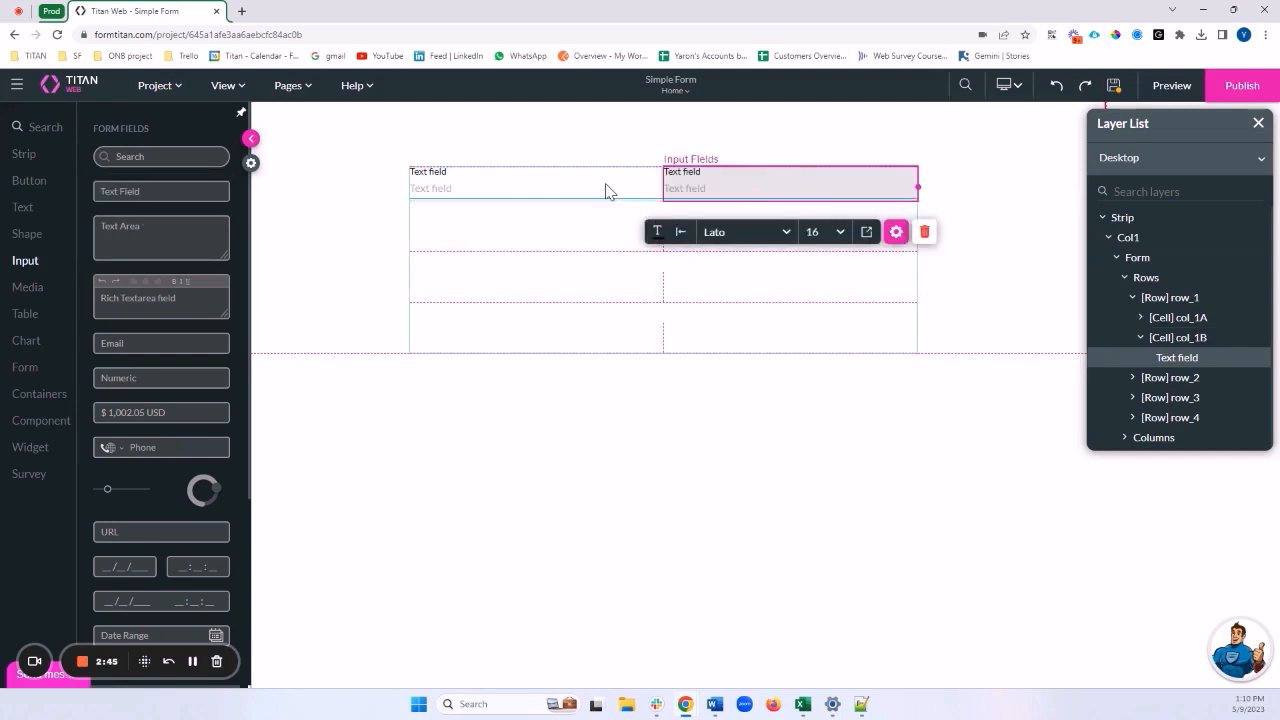
left_click(604, 189)
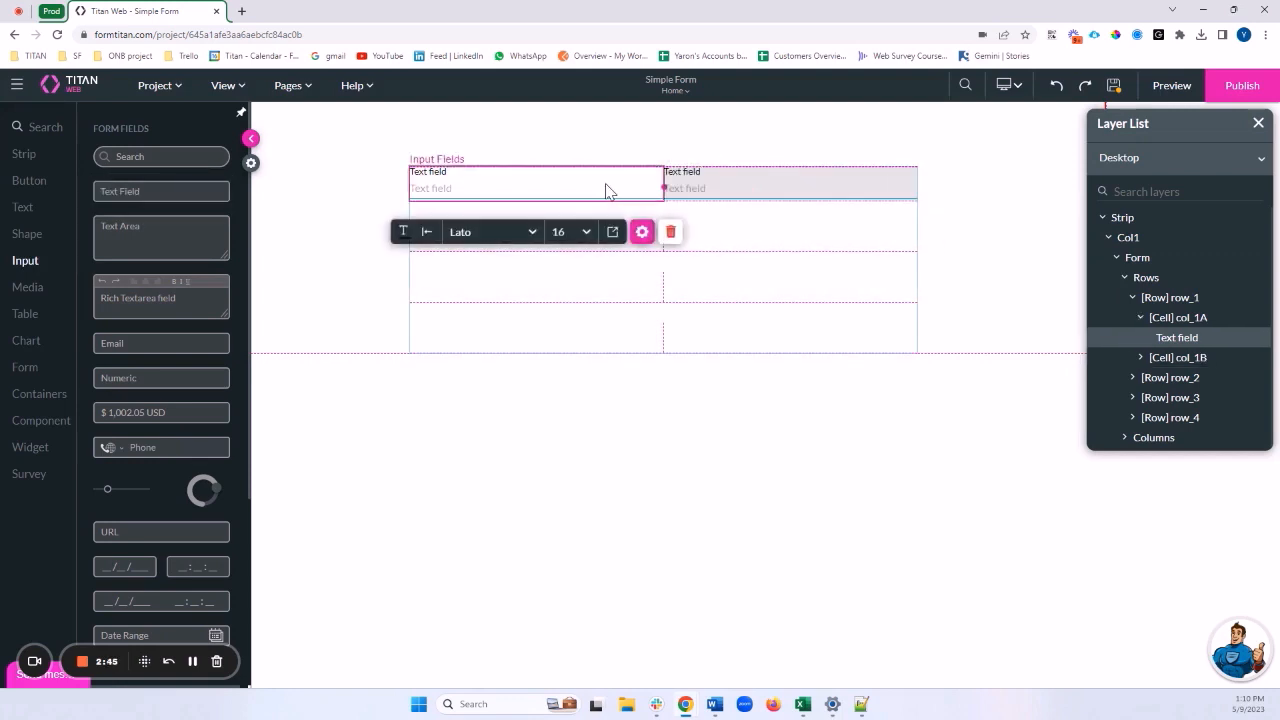
left_click(642, 232)
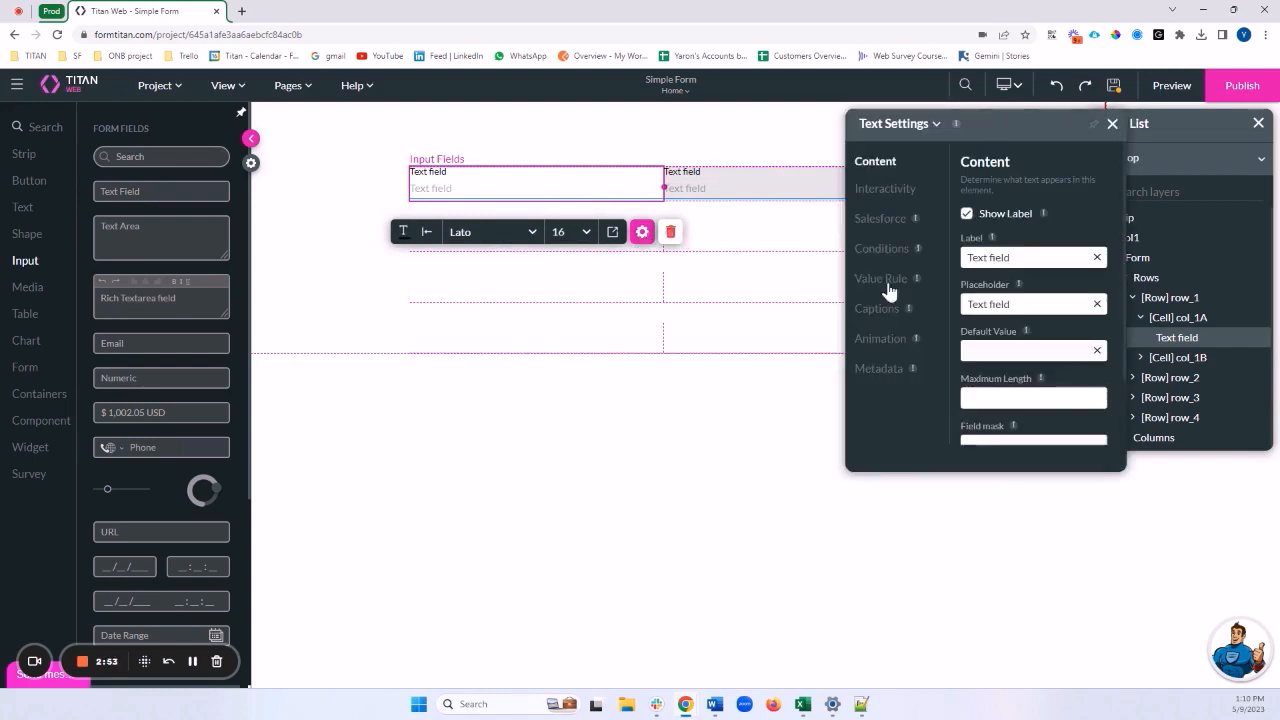
Change the row-1 text field labels to 'First Name' and 'Last Name'
left_click_drag(1008, 257, 964, 258)
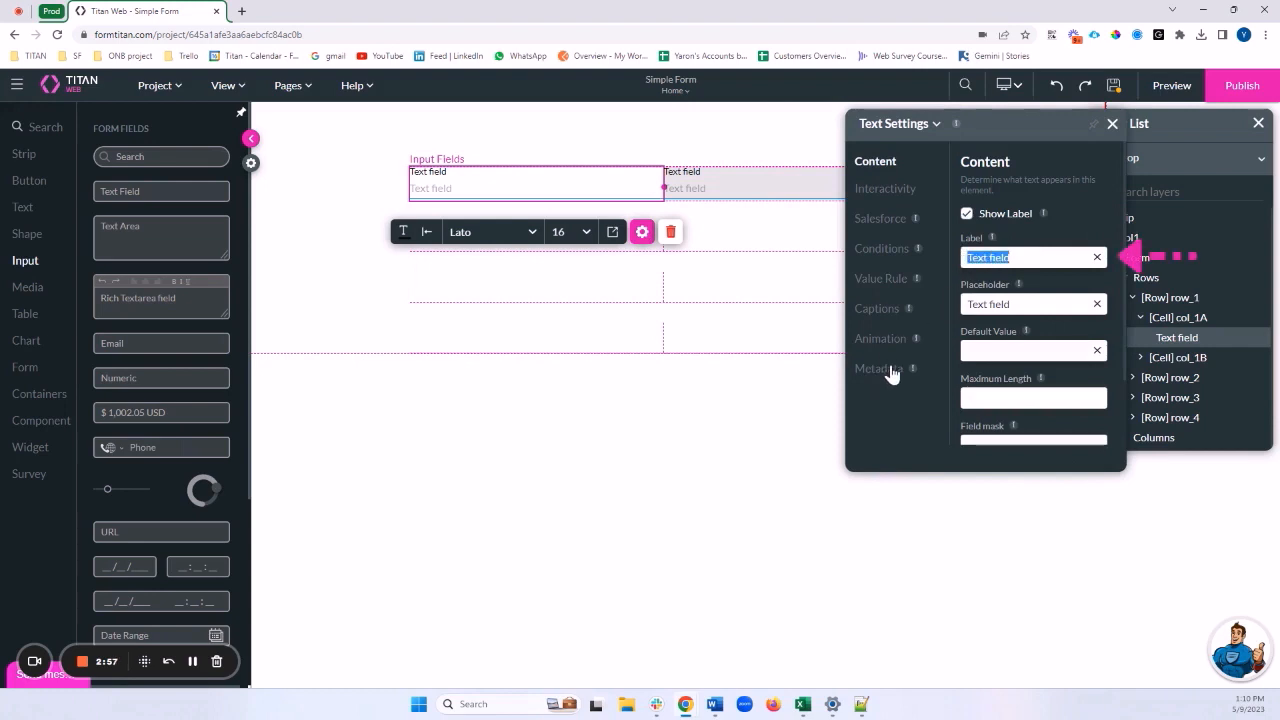
type("First Name")
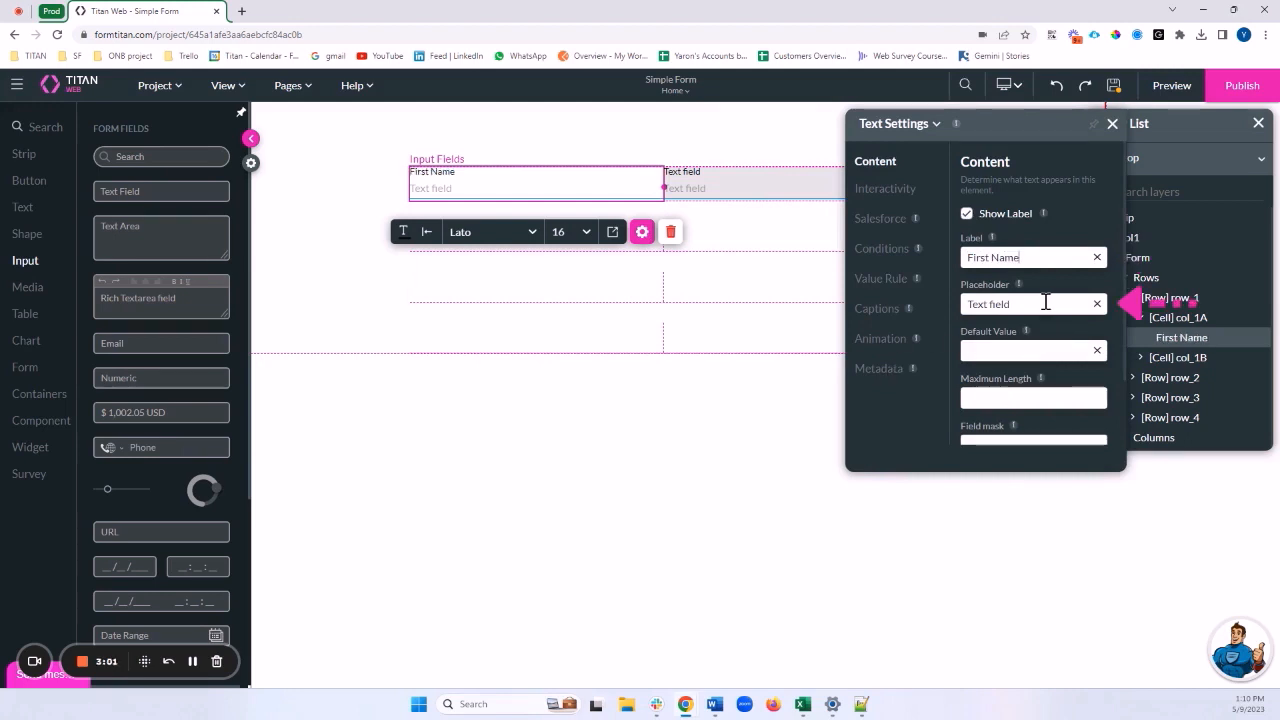
left_click_drag(1044, 302, 970, 305)
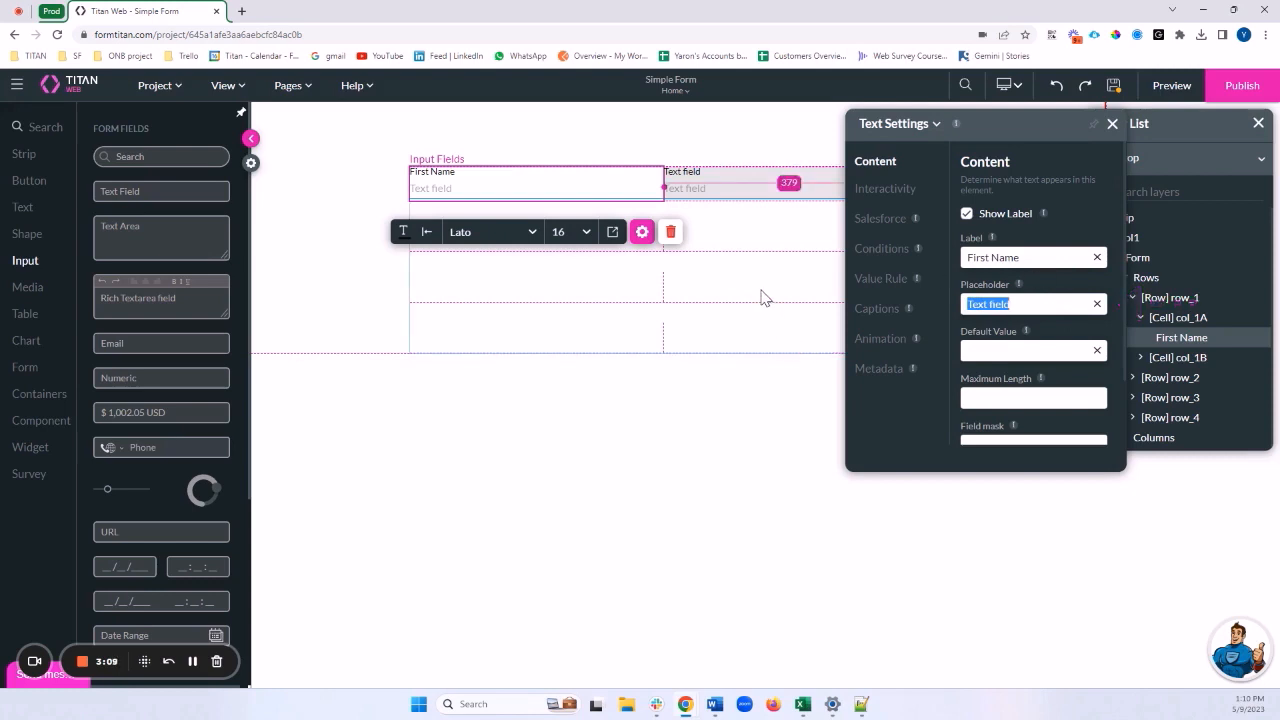
left_click(737, 178)
left_click_drag(1037, 258, 950, 262)
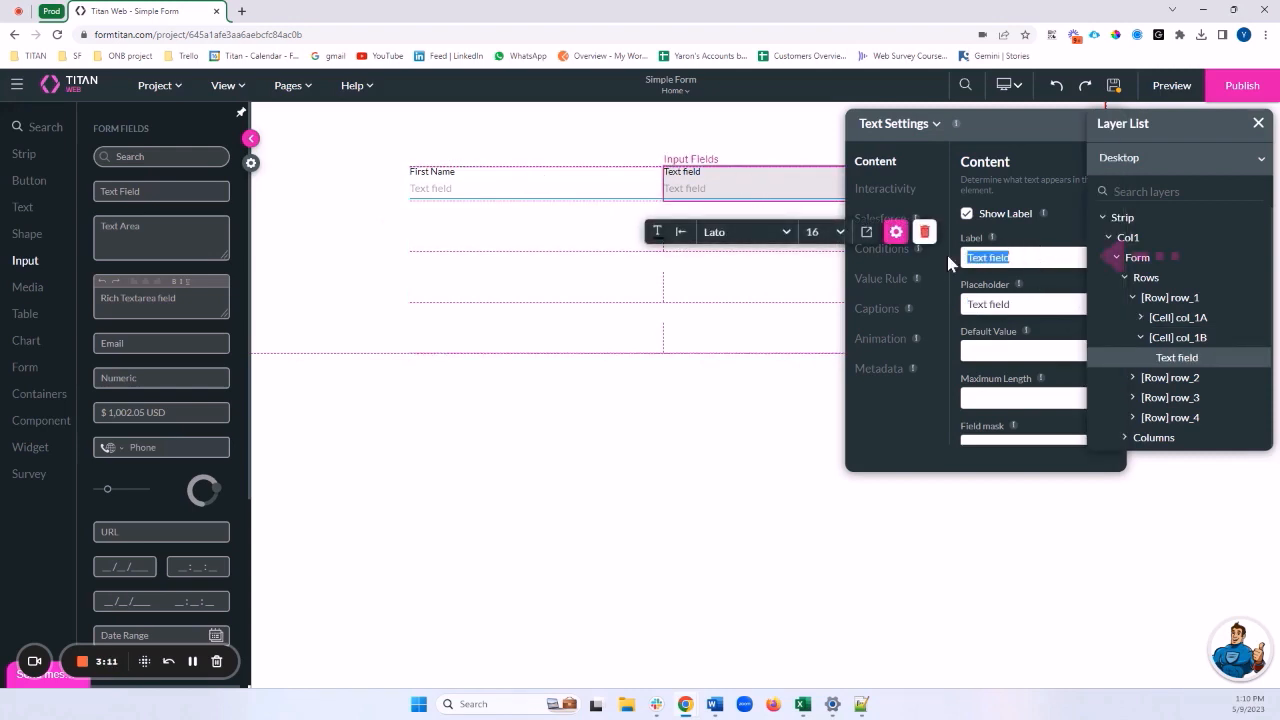
type("Last Name")
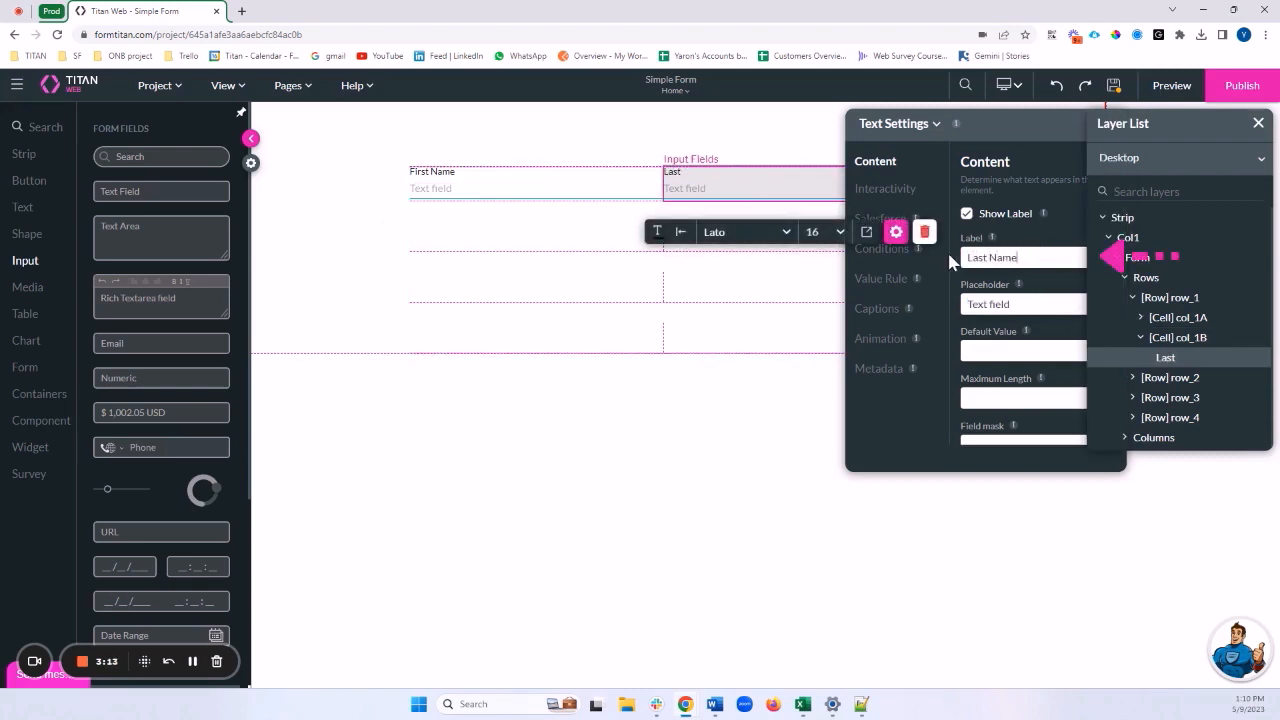
left_click(645, 284)
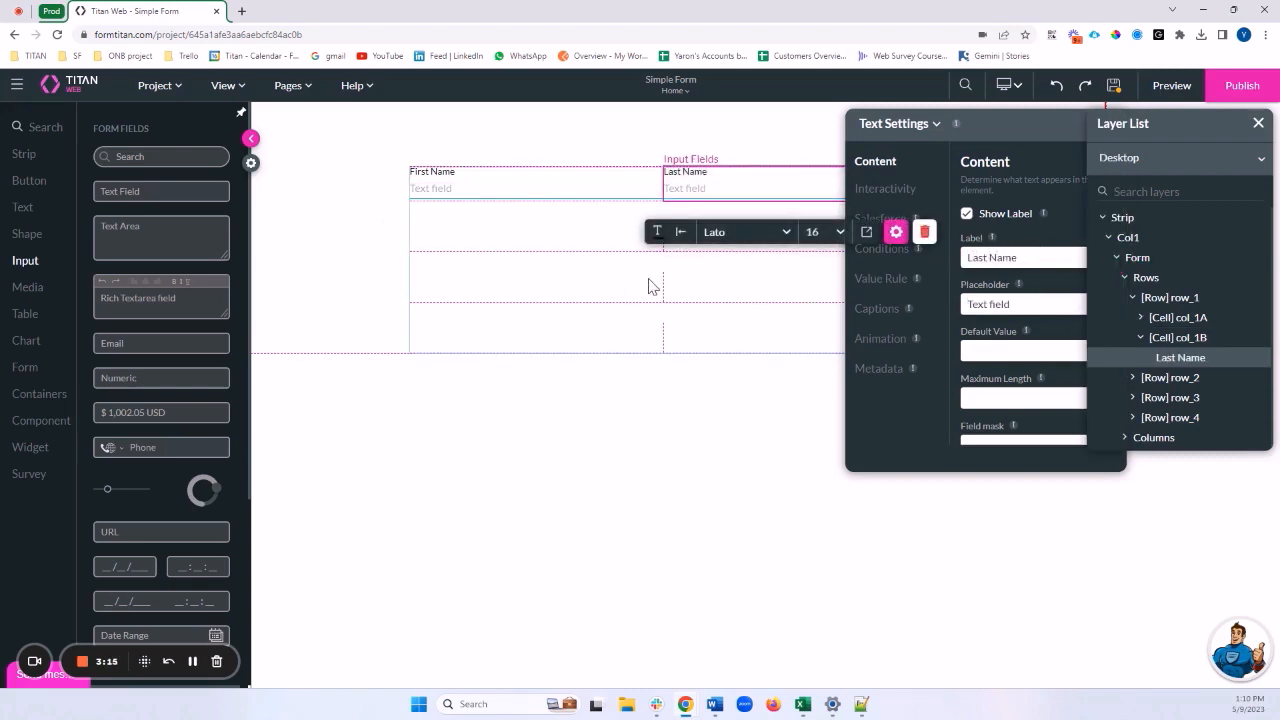
left_click(580, 183)
left_click_drag(1066, 257, 962, 258)
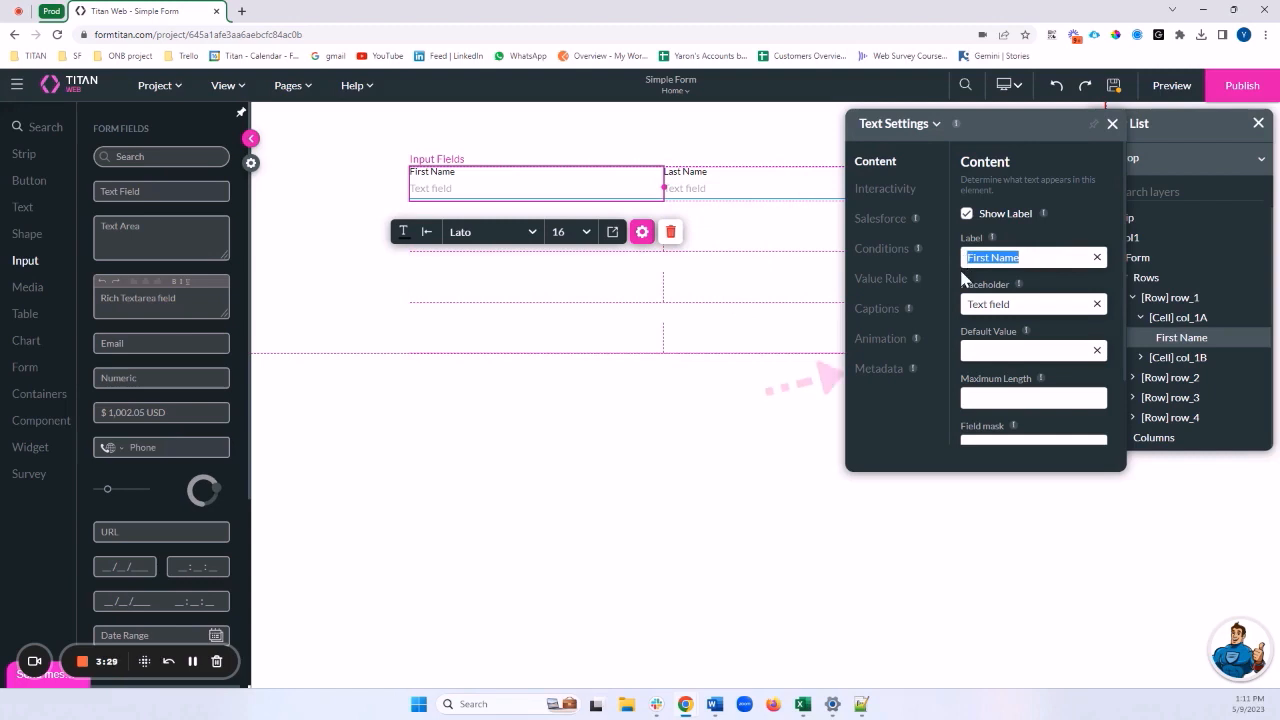
Tag the First Name field First_Name and add the comment 'This is the Contact First Name'
left_click(893, 374)
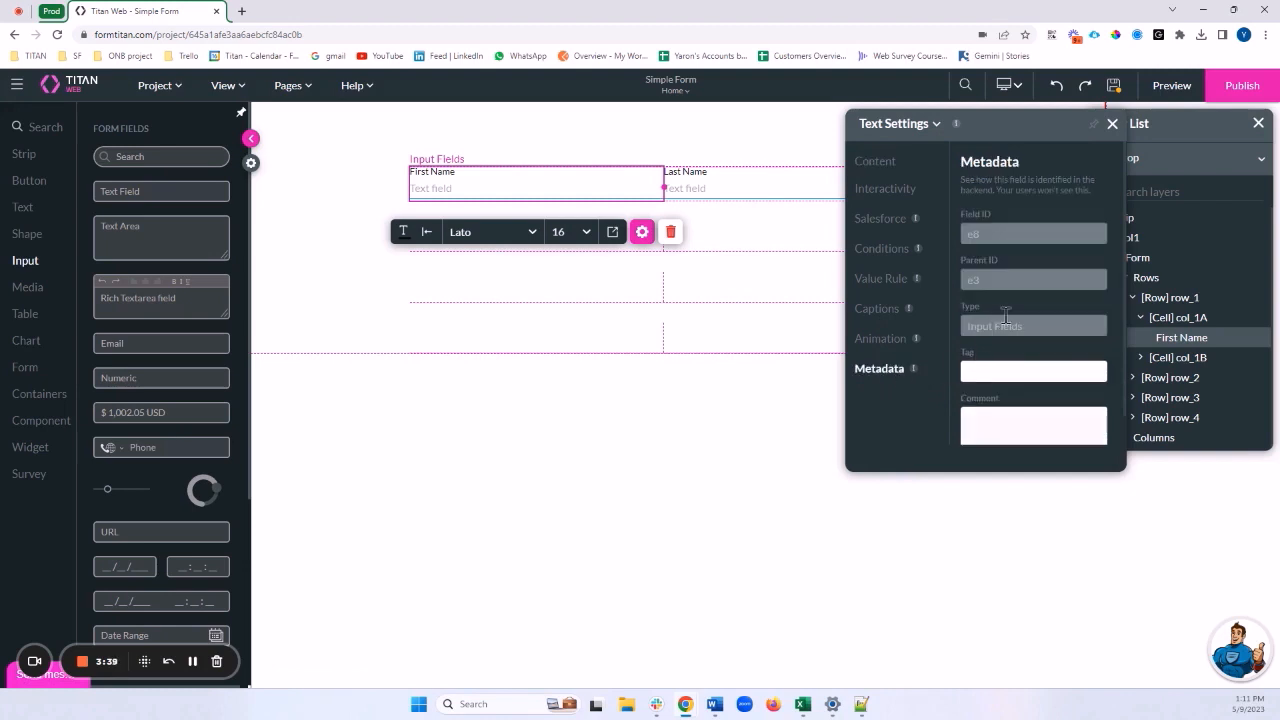
scroll(1000, 320, "down", 1)
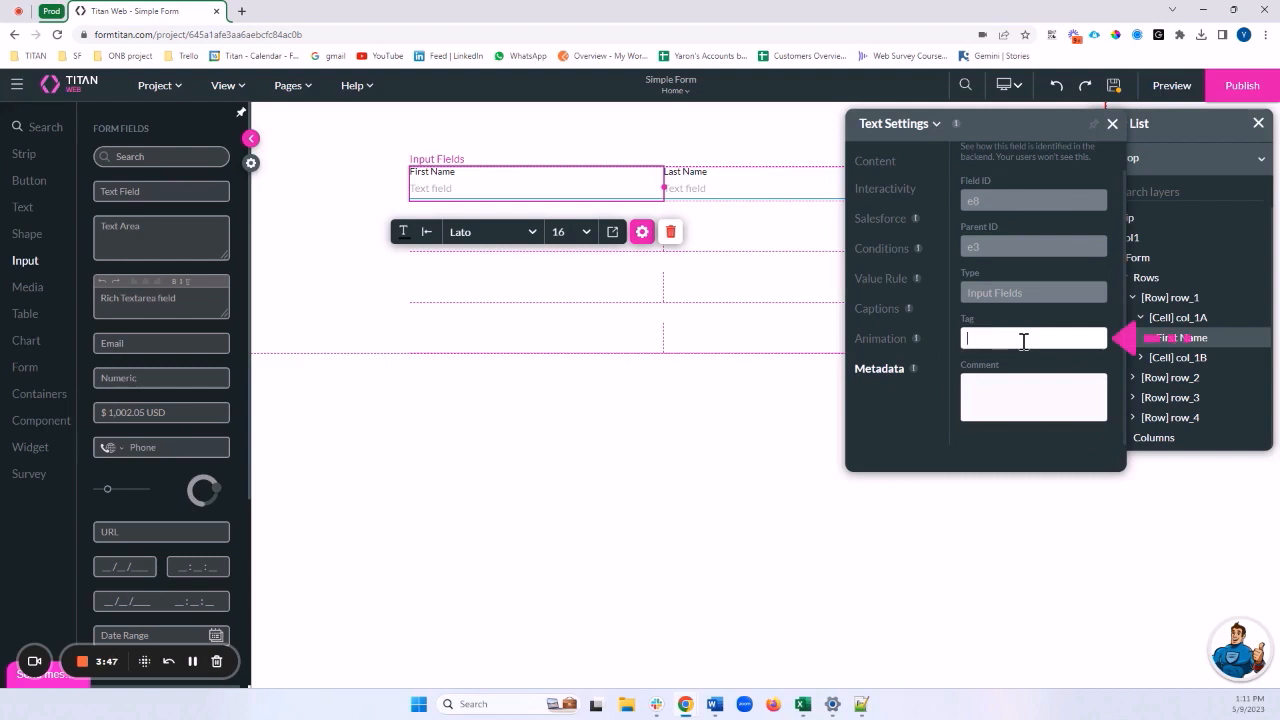
type("First")
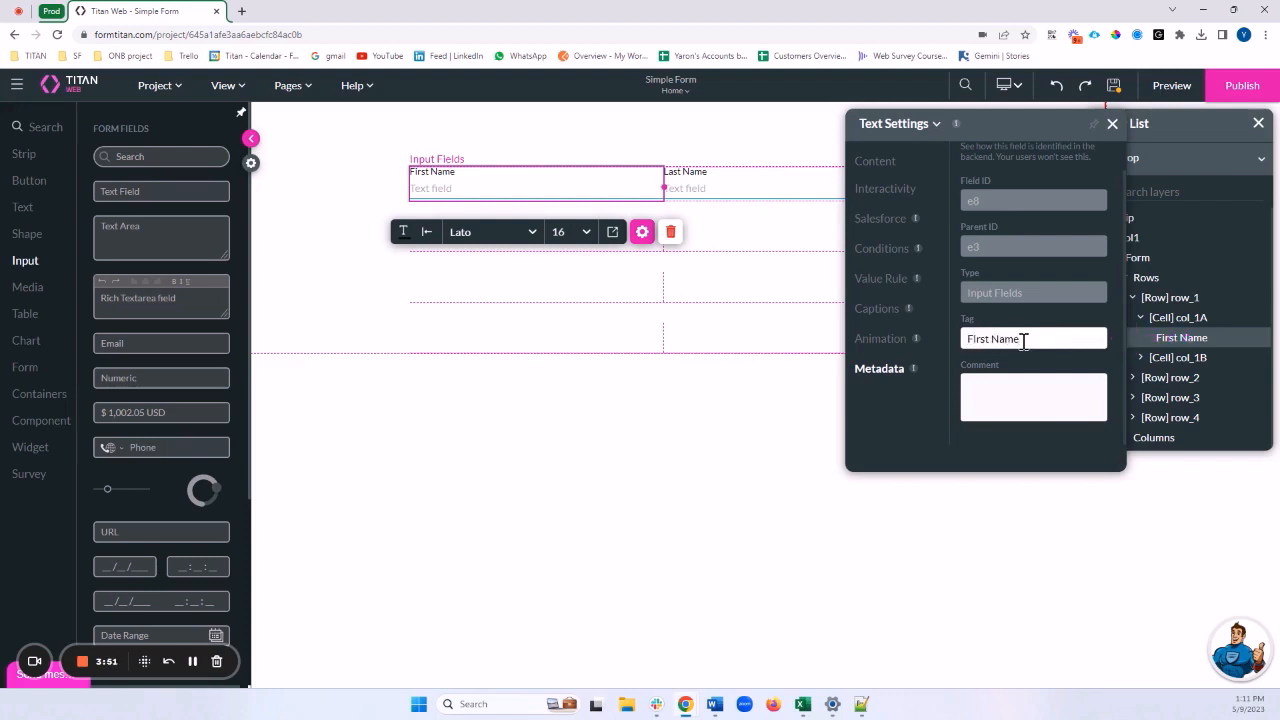
type("_")
double_click(981, 338)
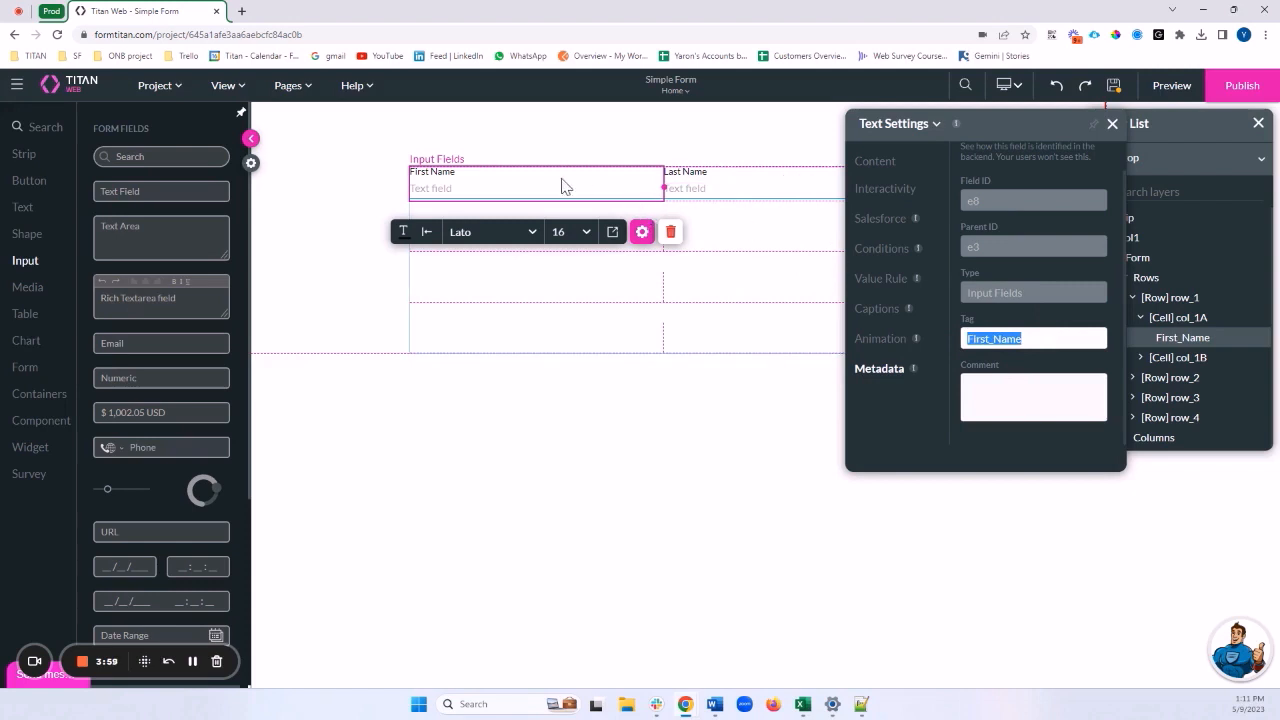
left_click(985, 383)
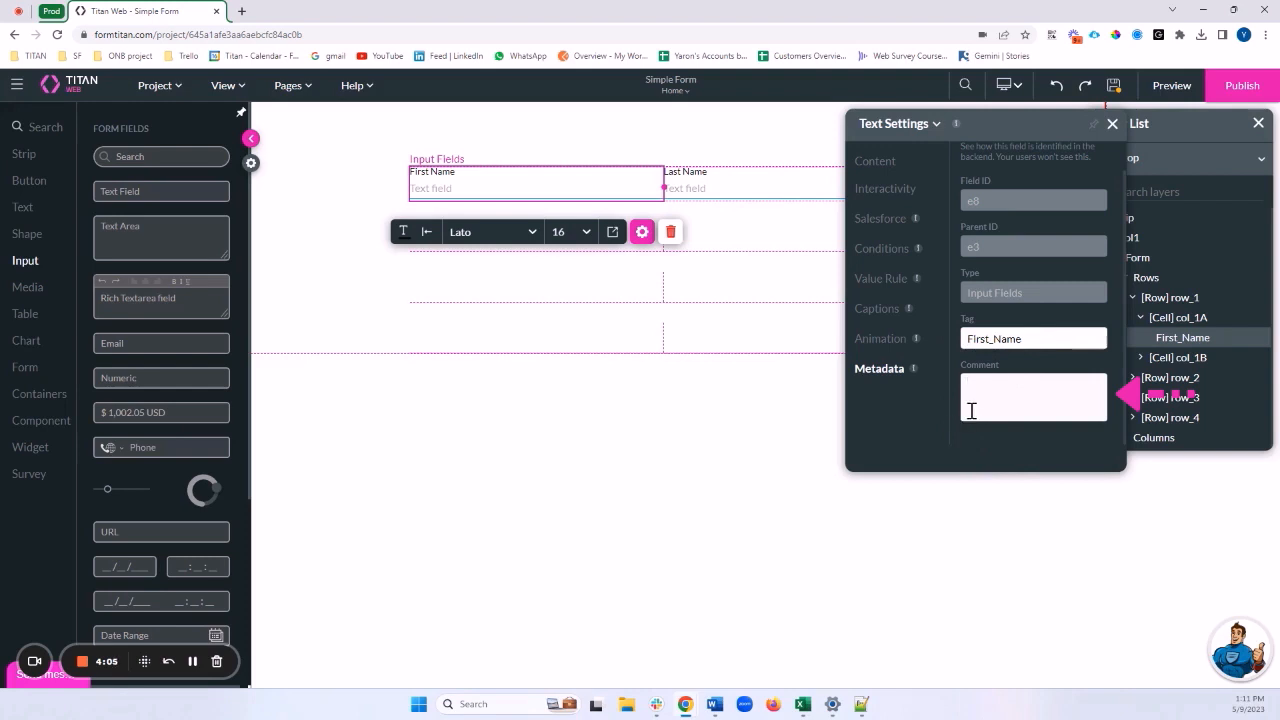
type("This is the Contact First")
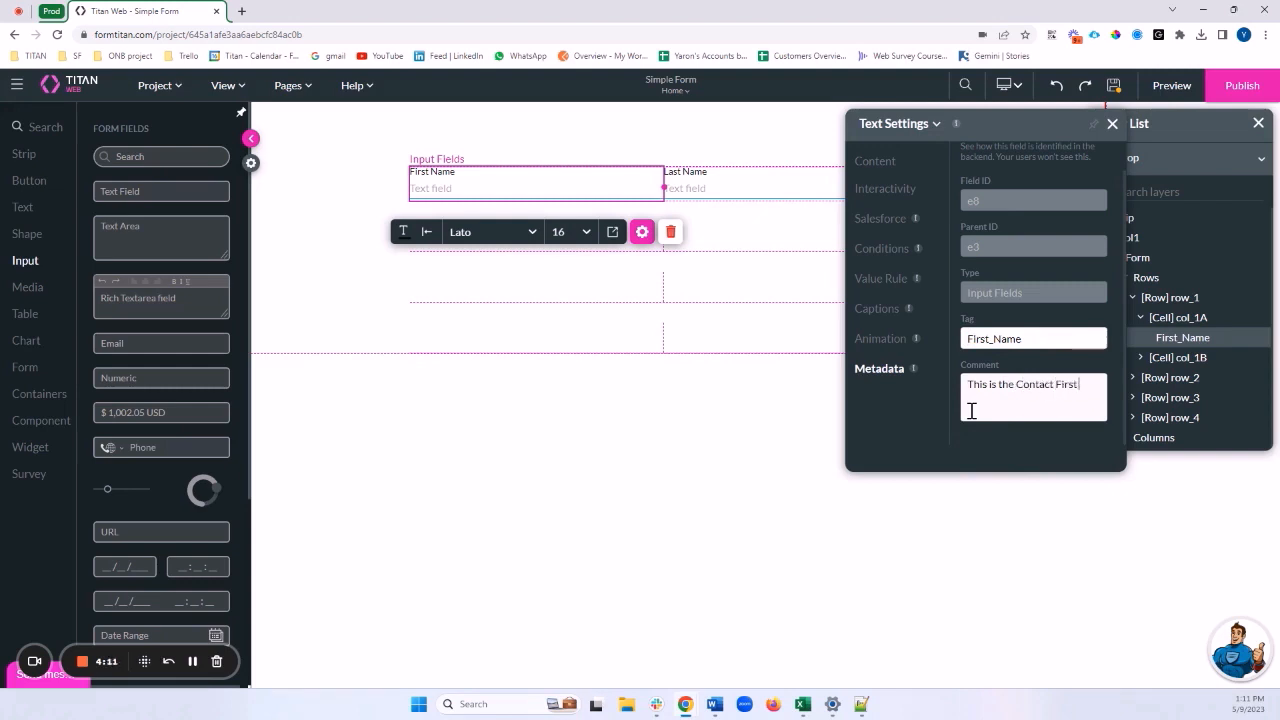
type(" Name")
Give the Last Name field the metadata tag Last_Name
left_click(884, 370)
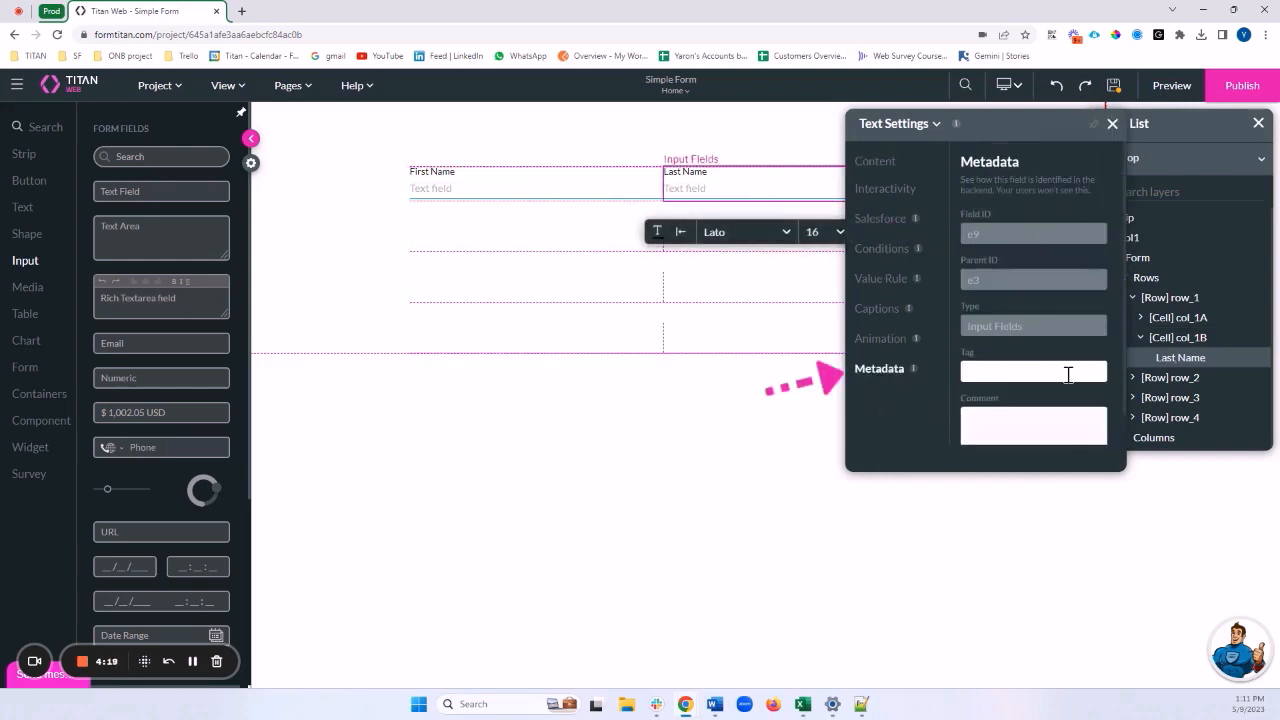
left_click(1068, 375)
type("Last_Name")
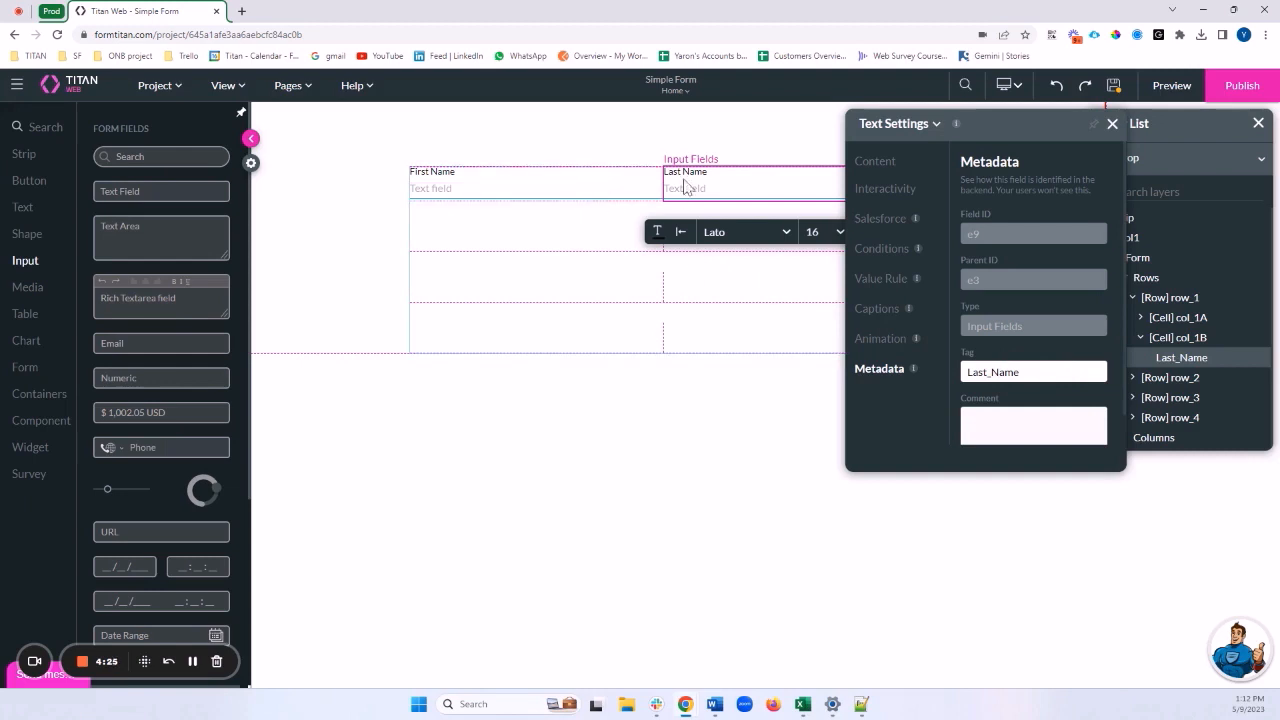
left_click_drag(1020, 372, 947, 372)
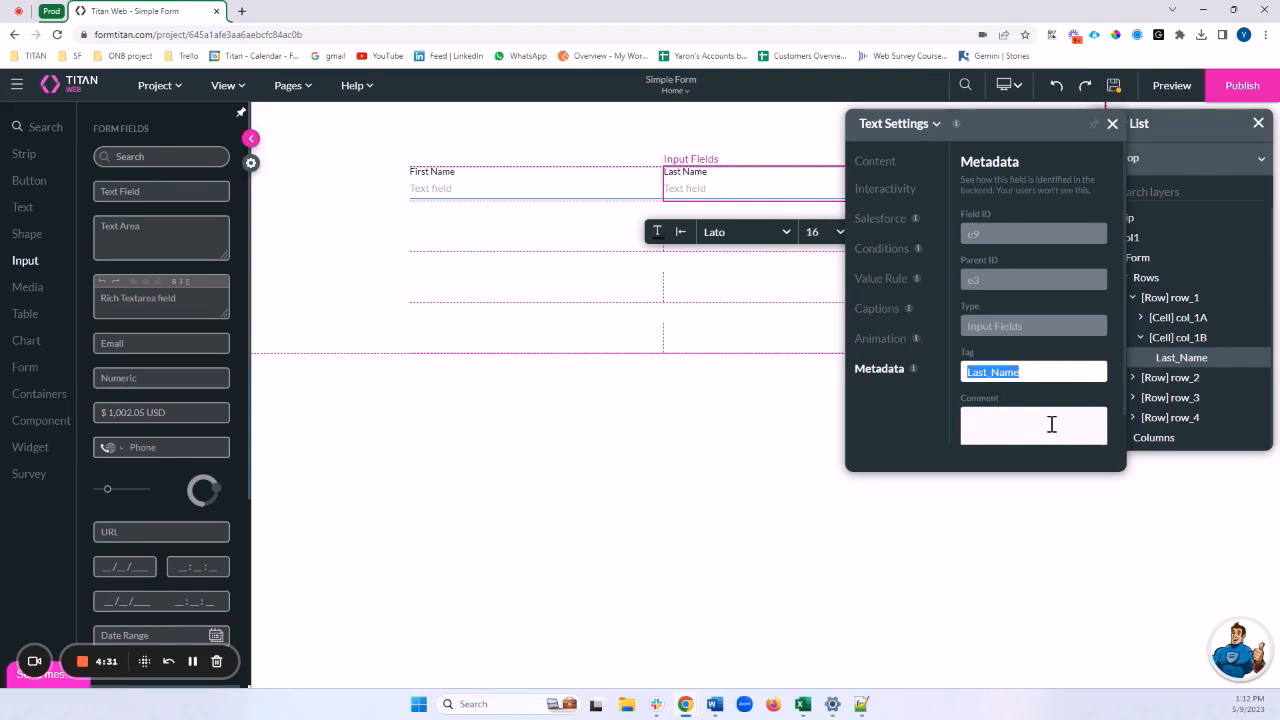
left_click(719, 335)
Close the form settings and add an Email field labelled 'Email' to row 2
left_click_drag(1040, 122, 903, 297)
left_click(931, 298)
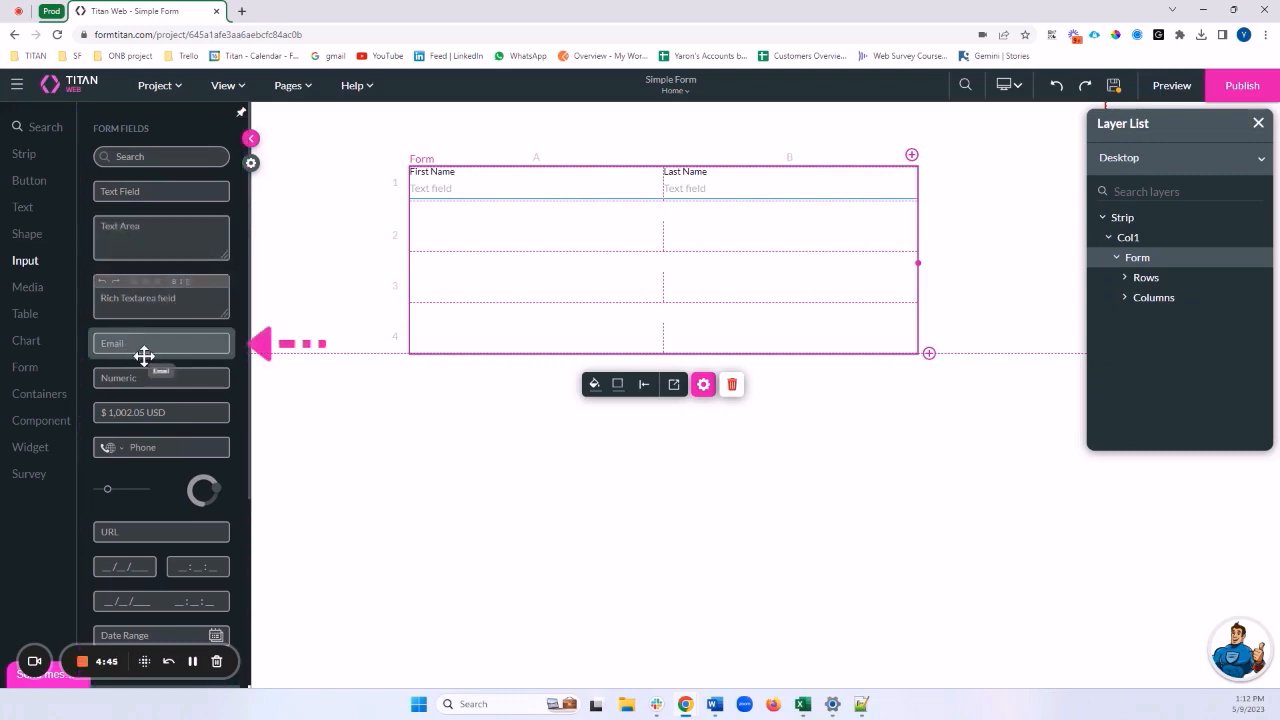
left_click_drag(154, 346, 514, 240)
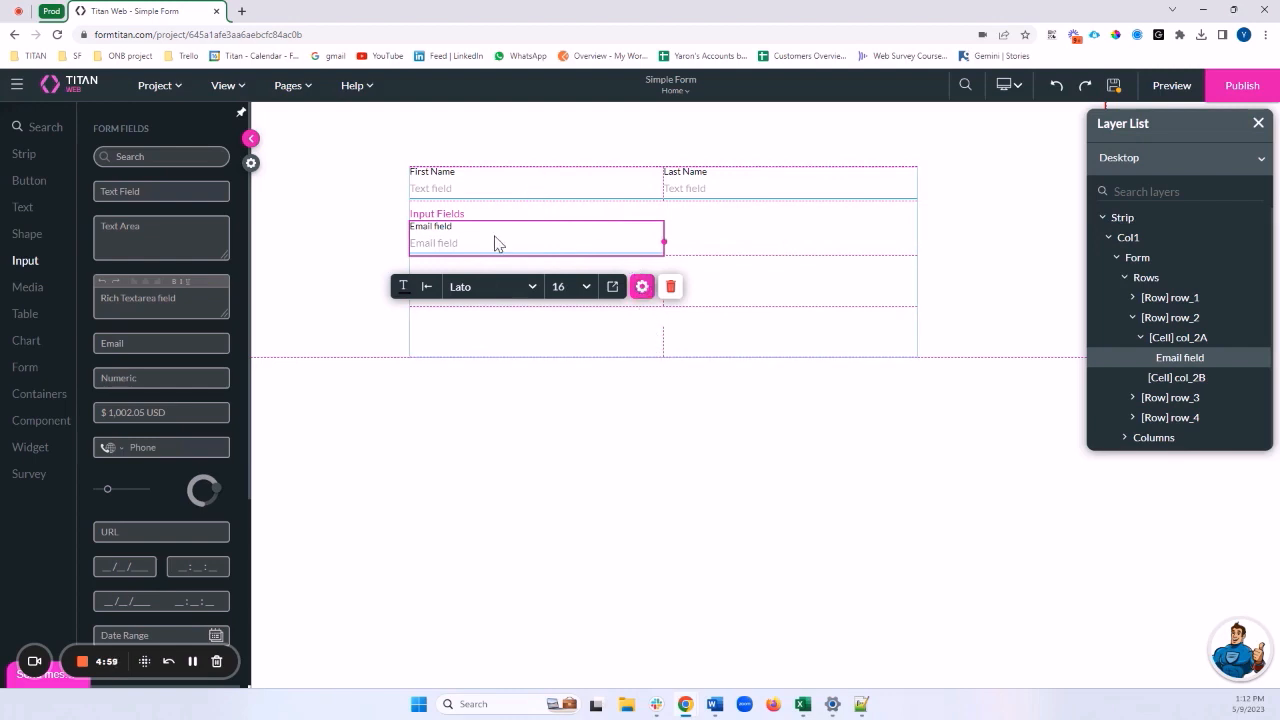
left_click(643, 288)
left_click_drag(871, 434, 817, 434)
key("BackSpace")
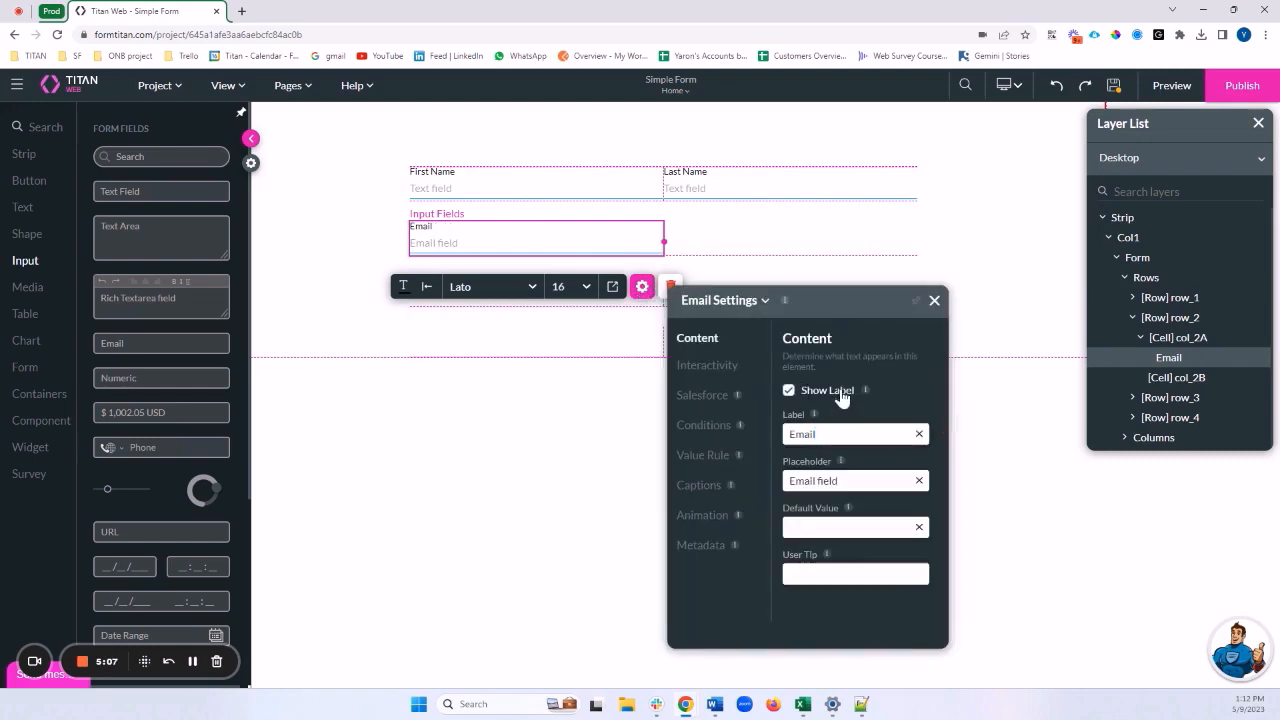
Set the Email field's metadata tag to Email
left_click(700, 545)
left_click(870, 540)
type("Ema")
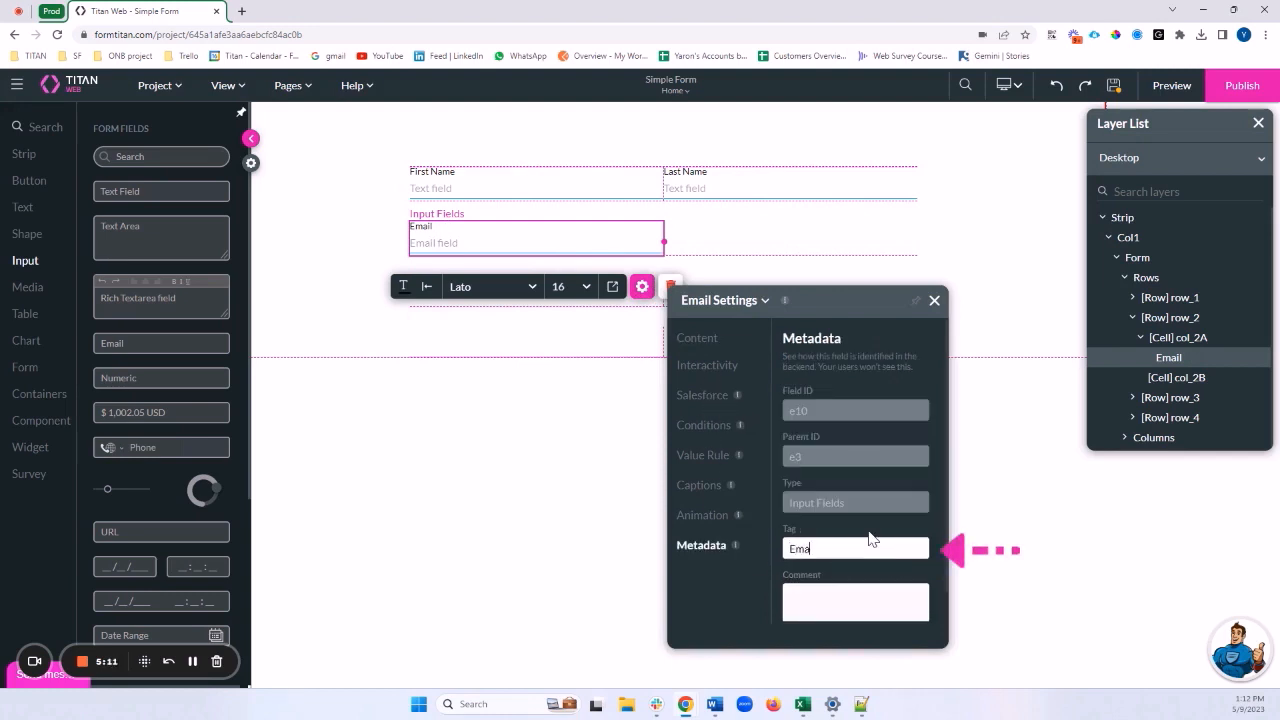
type("il")
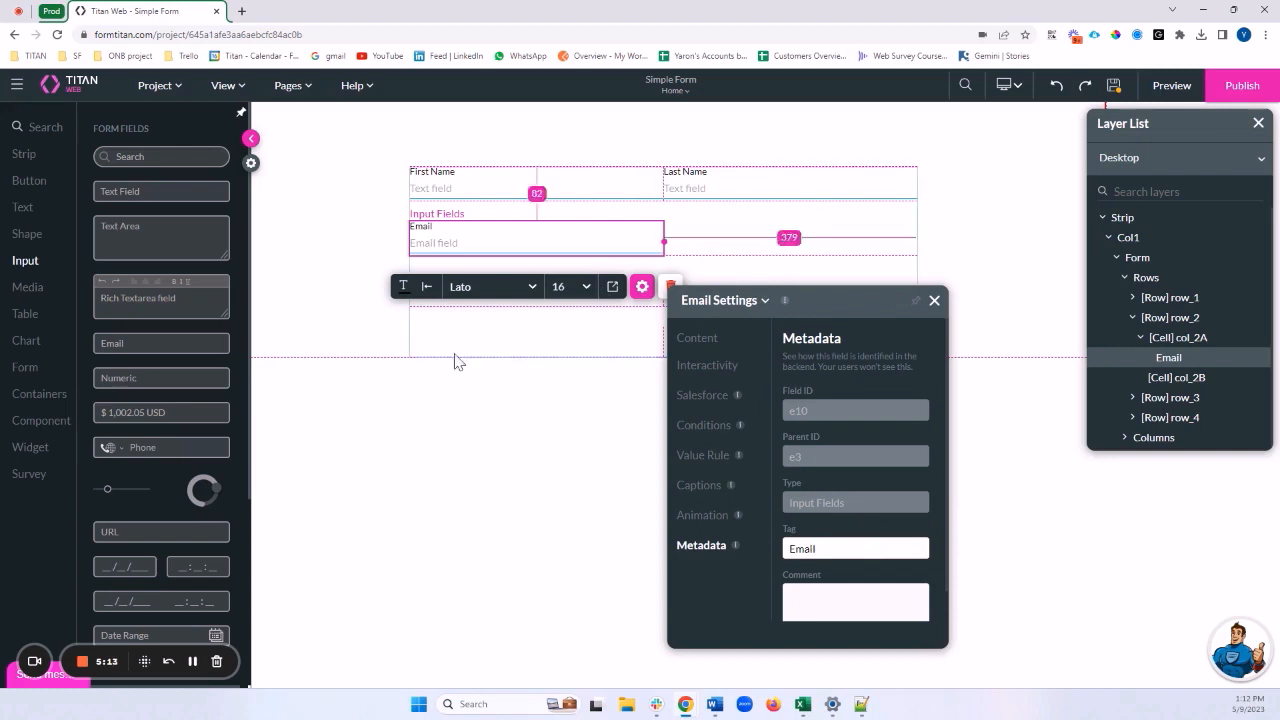
scroll(152, 295, "down", 1)
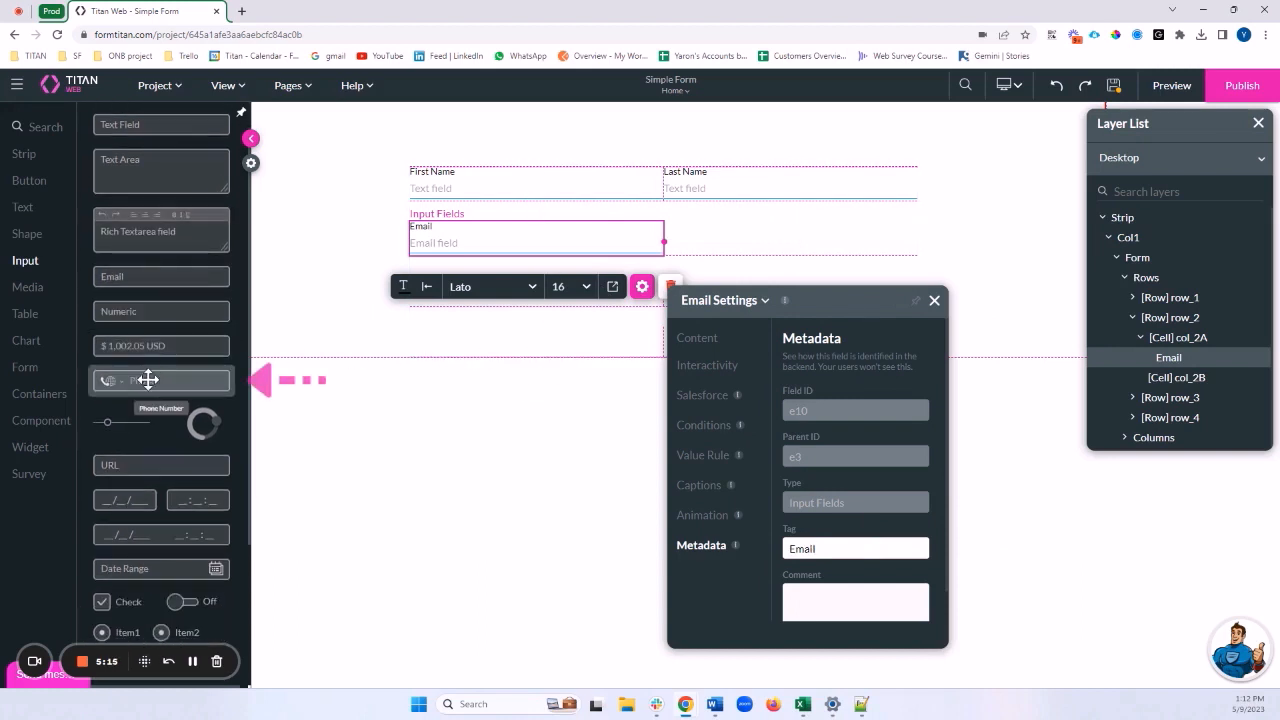
Add a Phone field to row 2 column B, labelled 'Cell Phone Number' and tagged Phone
left_click_drag(148, 380, 760, 252)
left_click(935, 299)
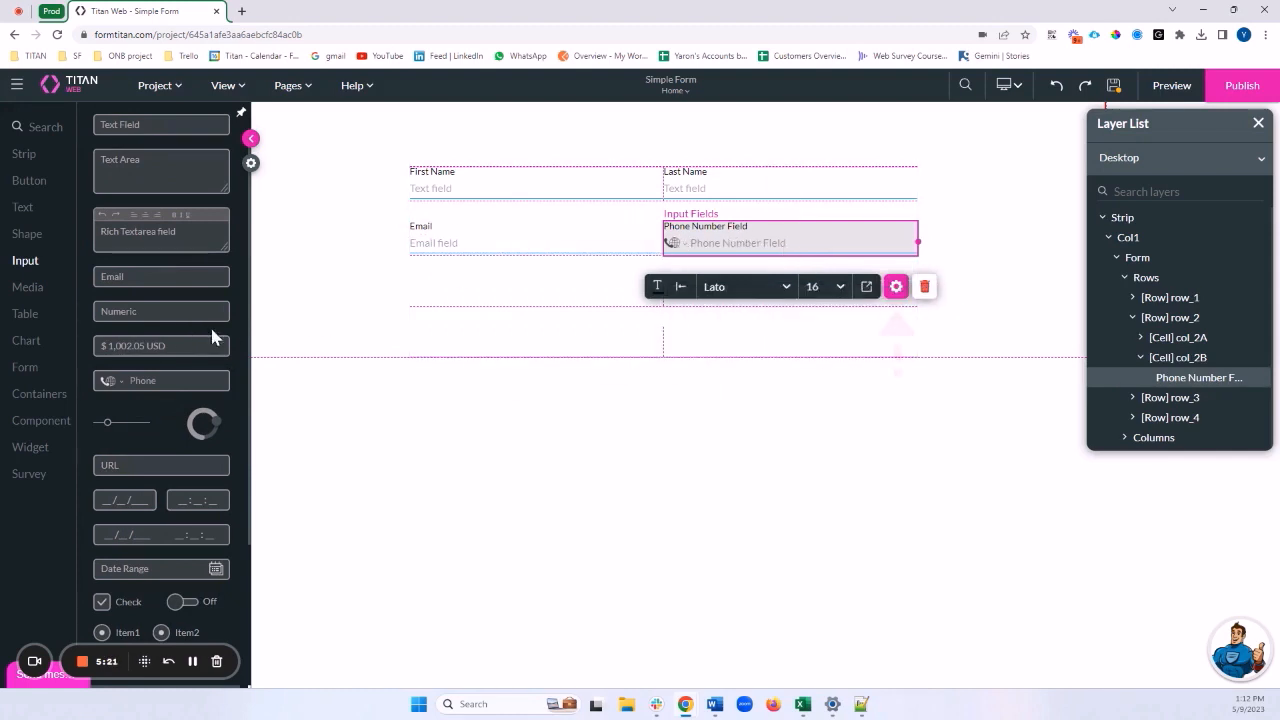
left_click(897, 288)
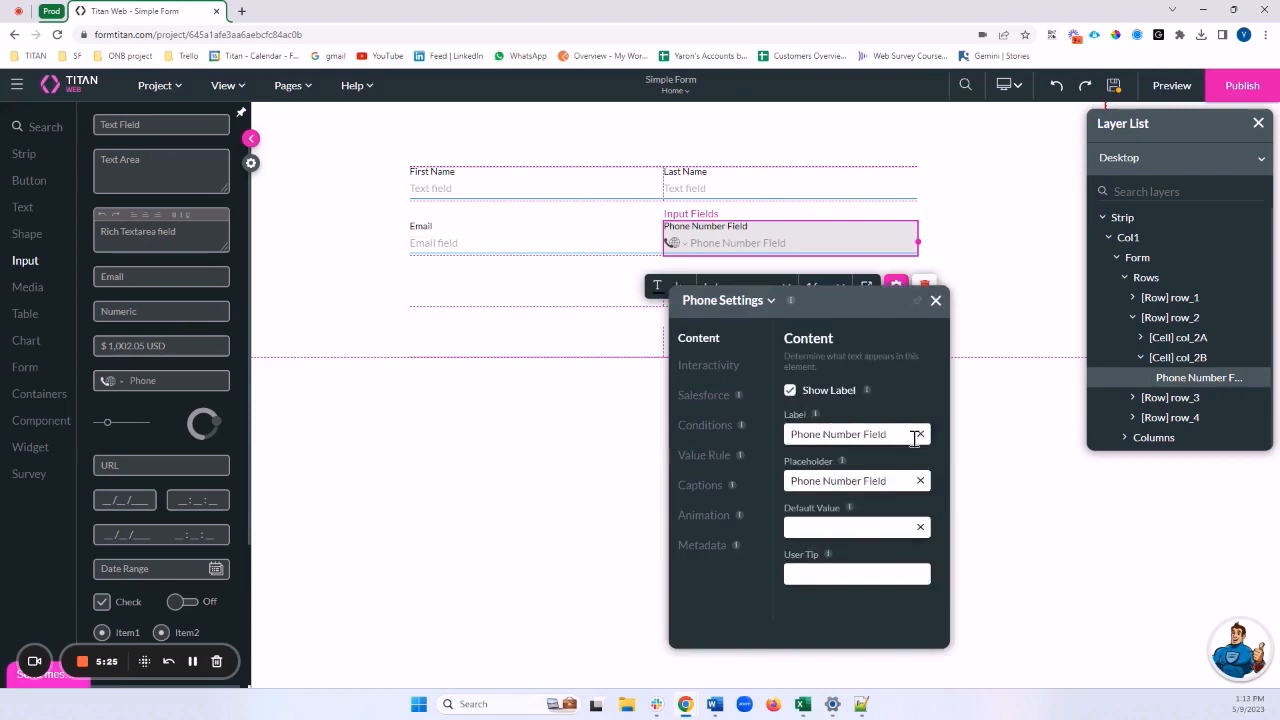
double_click(914, 436)
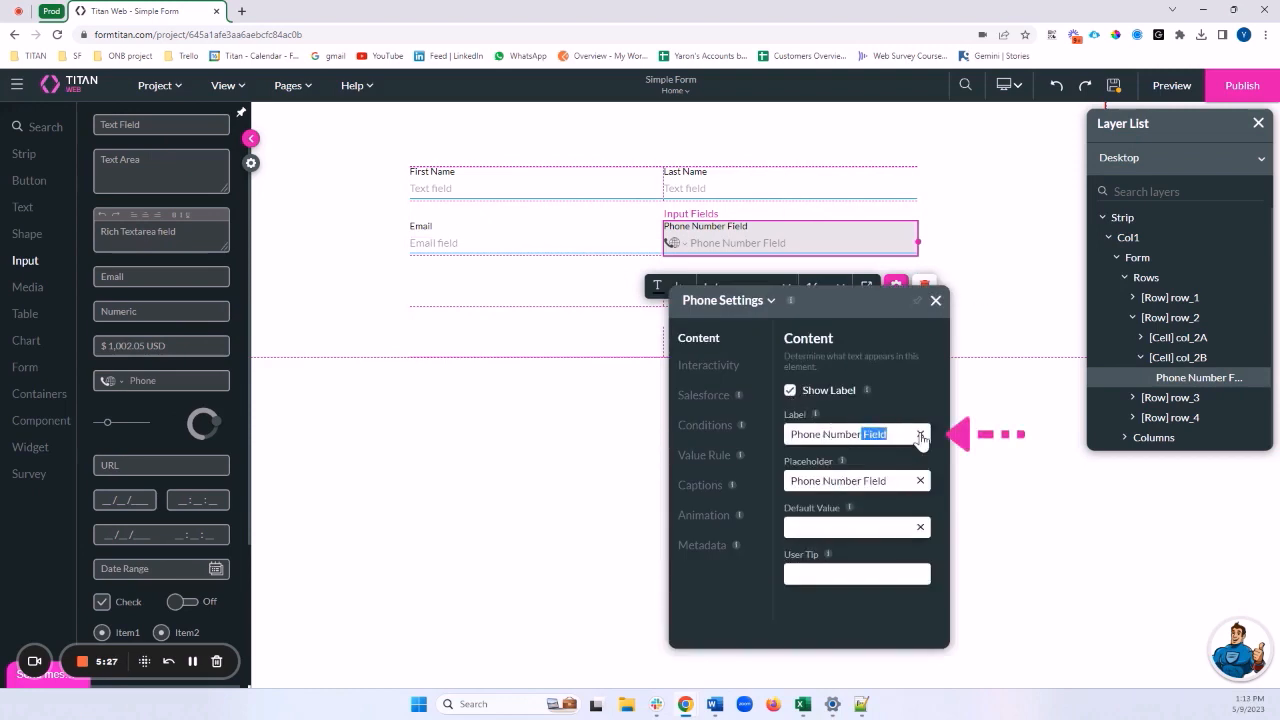
key("BackSpace")
type("Cell")
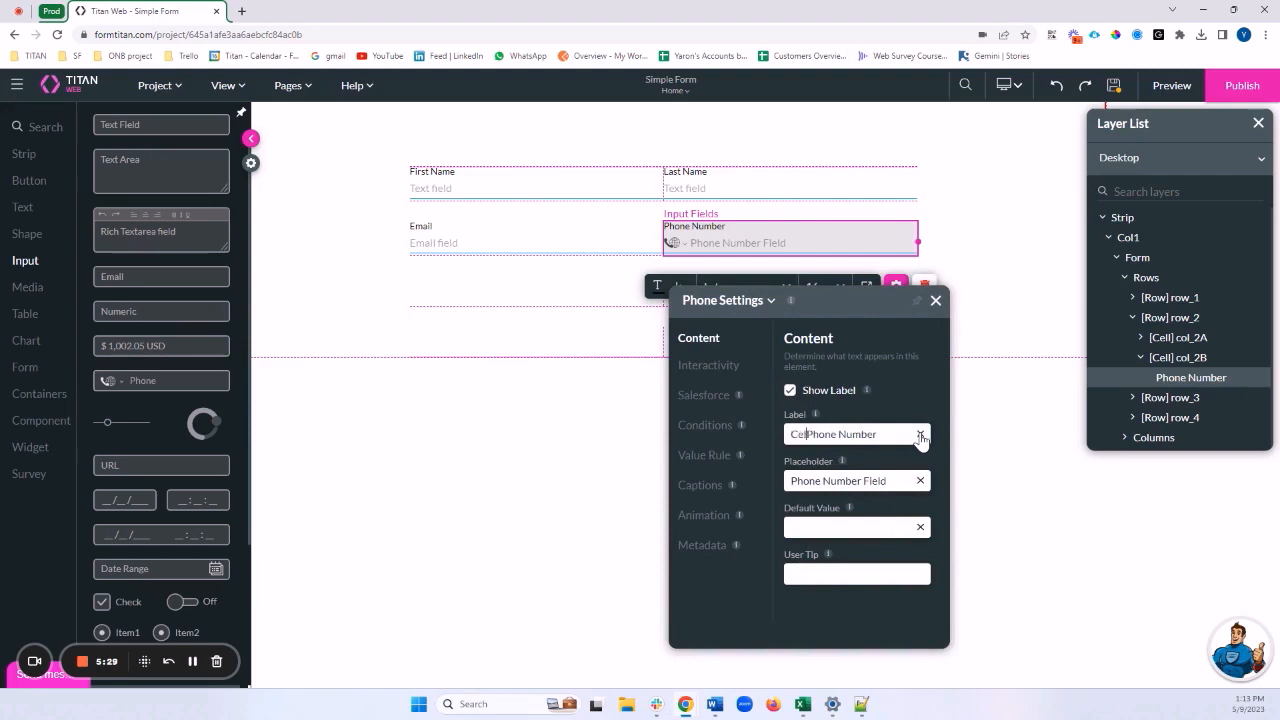
left_click(700, 545)
left_click(930, 547)
type("P")
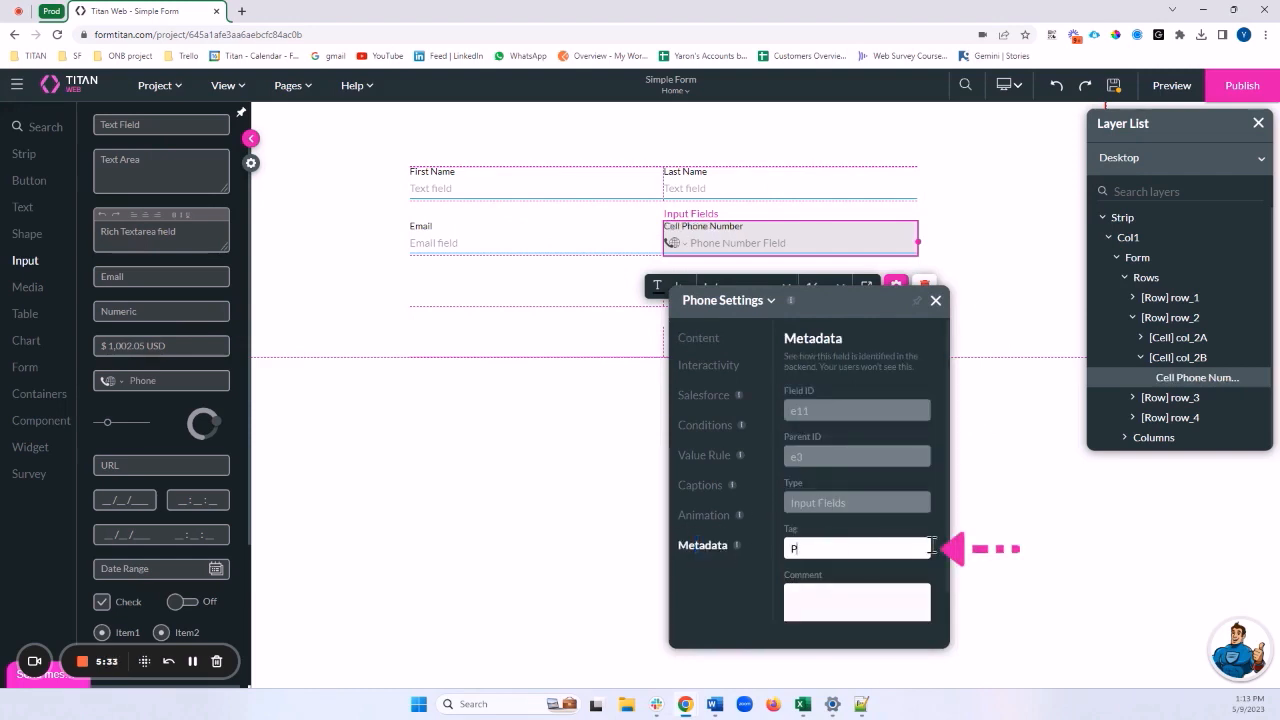
type("hone")
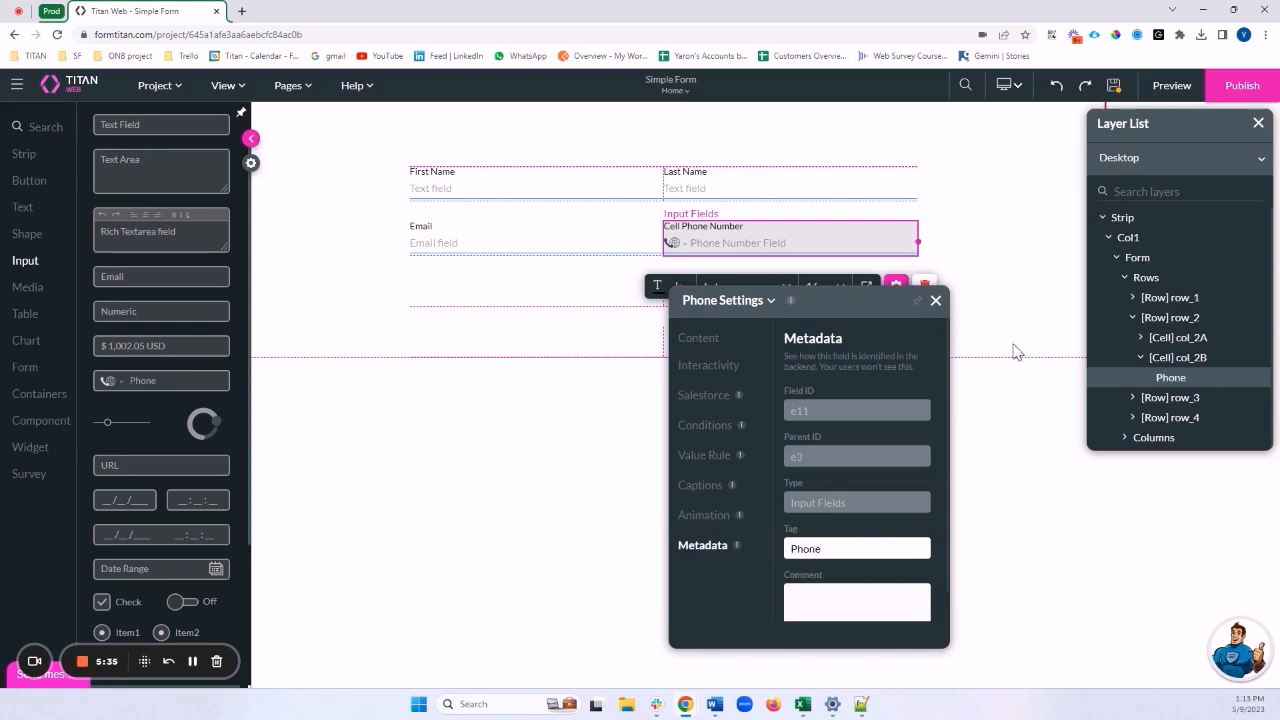
Set the phone field's default country to United States
left_click(935, 301)
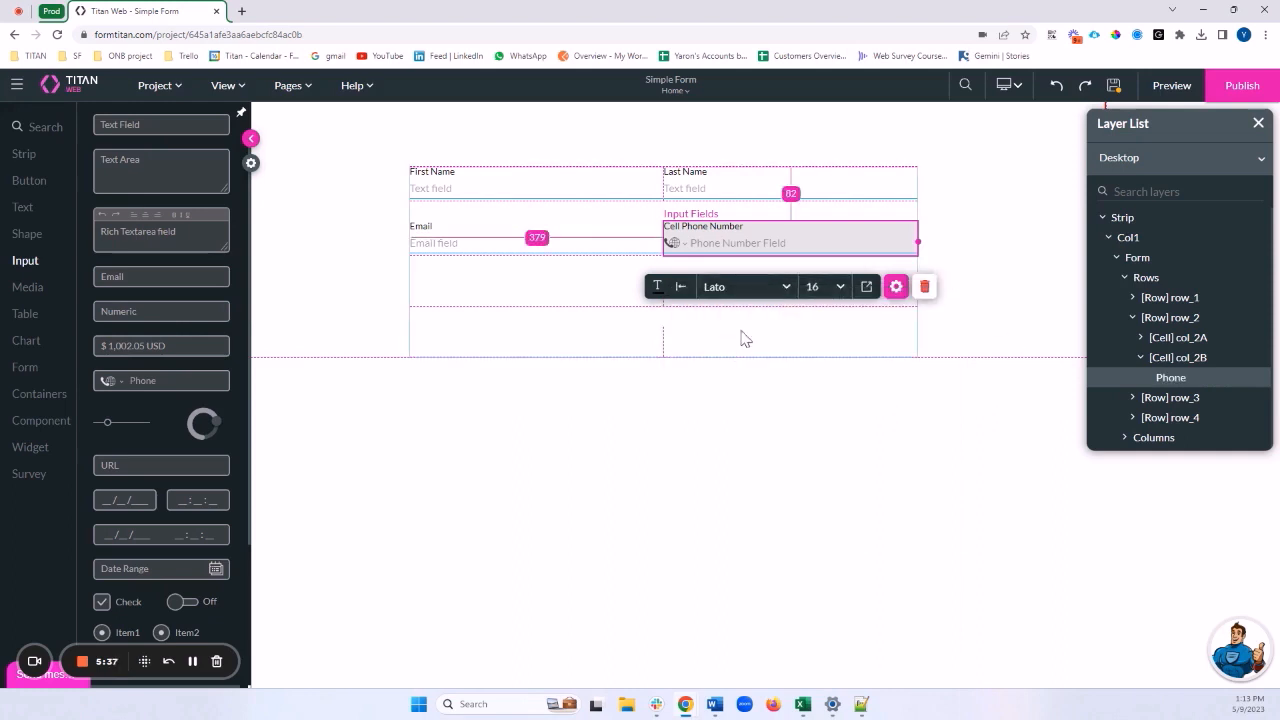
left_click(897, 288)
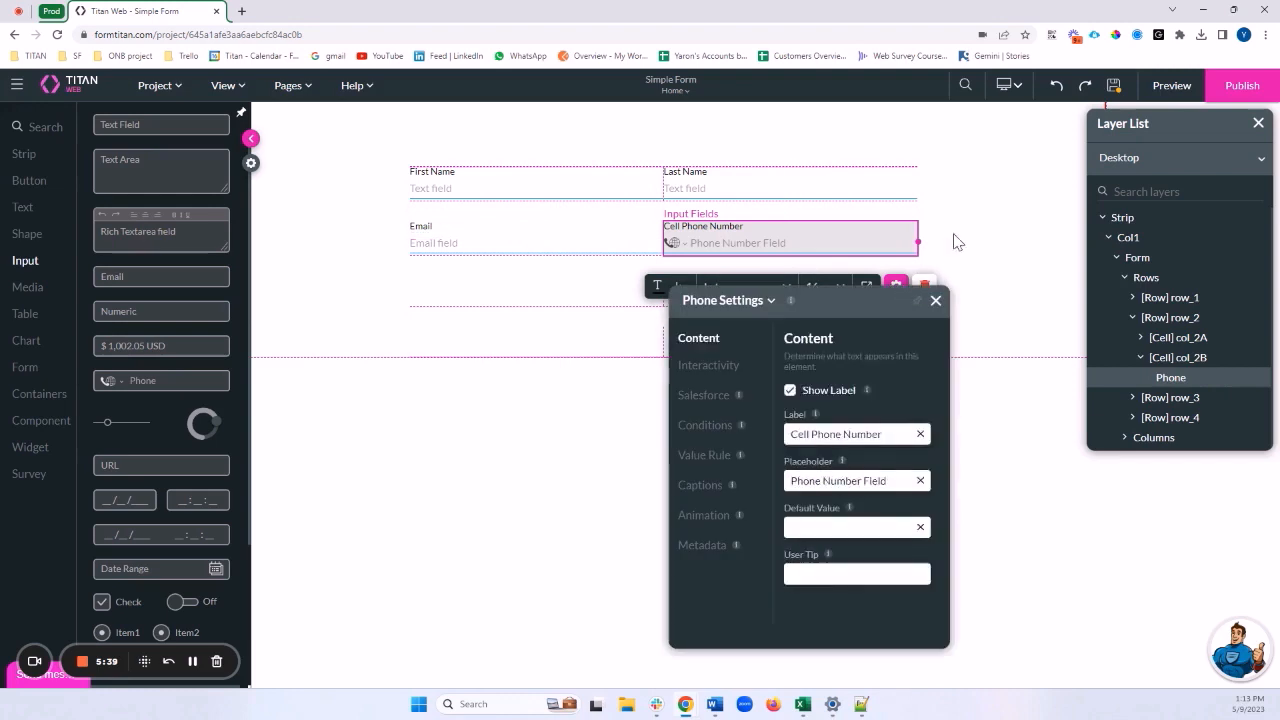
left_click(707, 378)
scroll(835, 405, "down", 3)
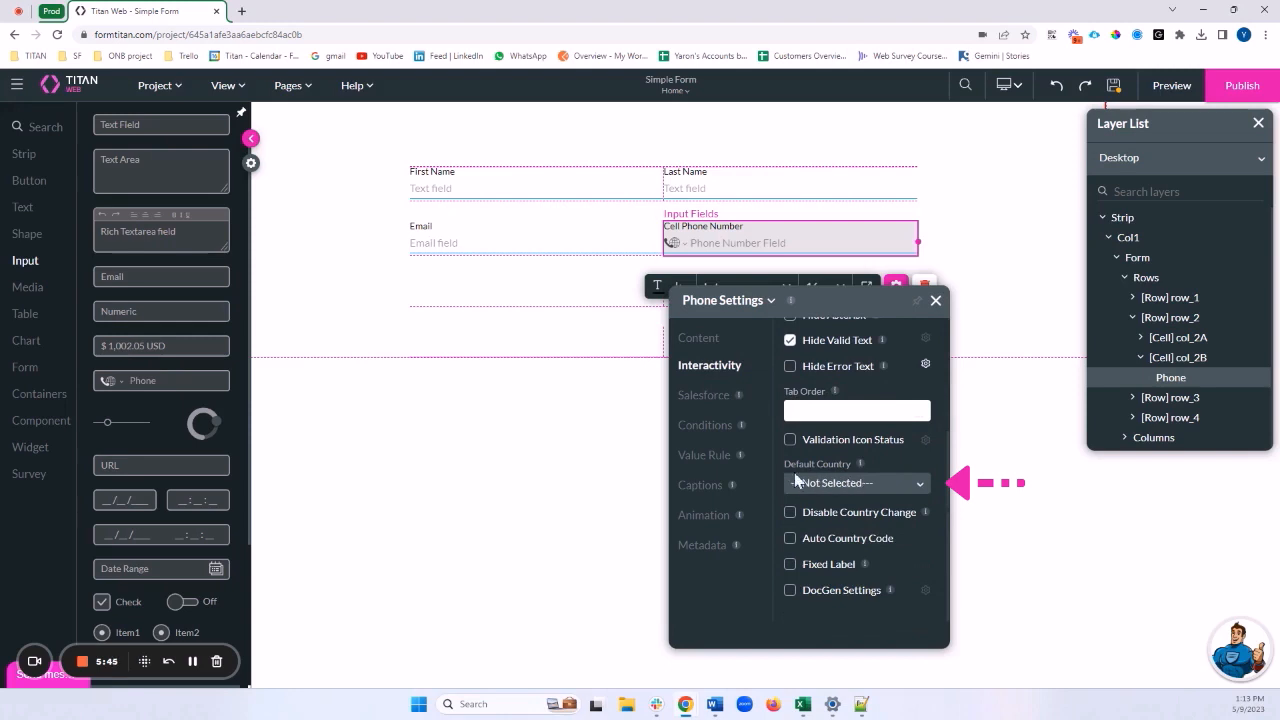
left_click(840, 484)
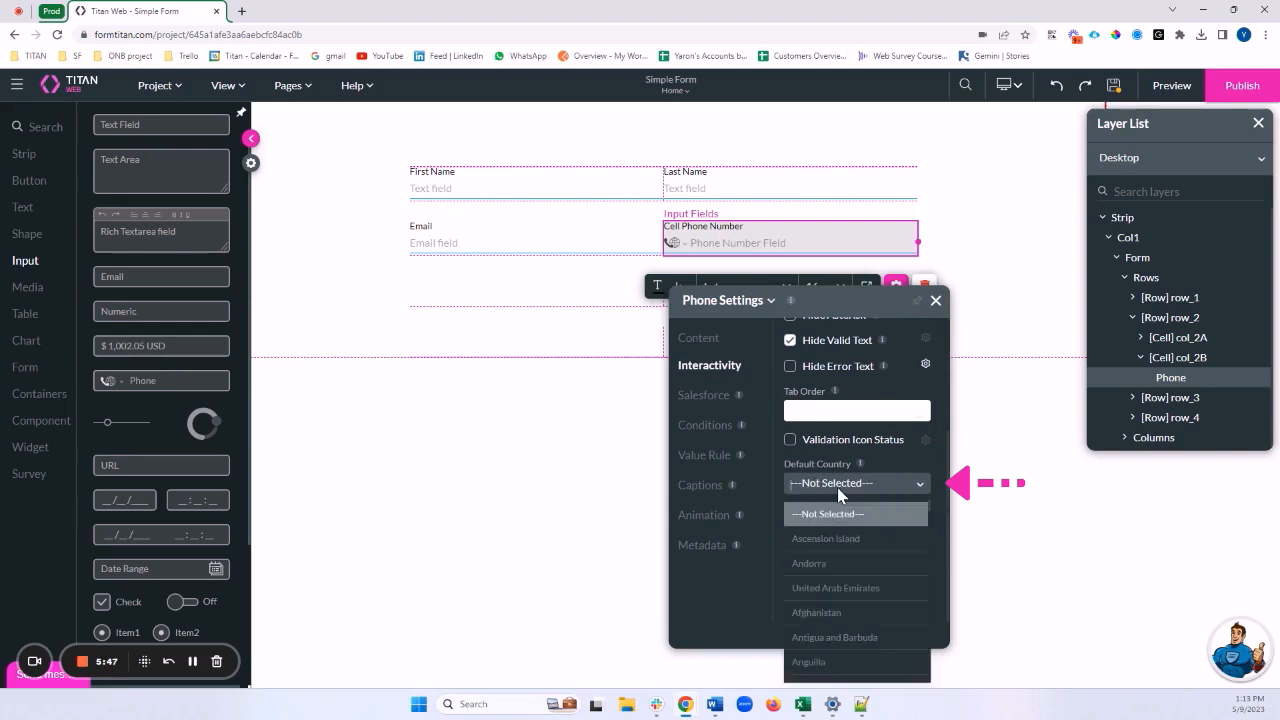
type("uni")
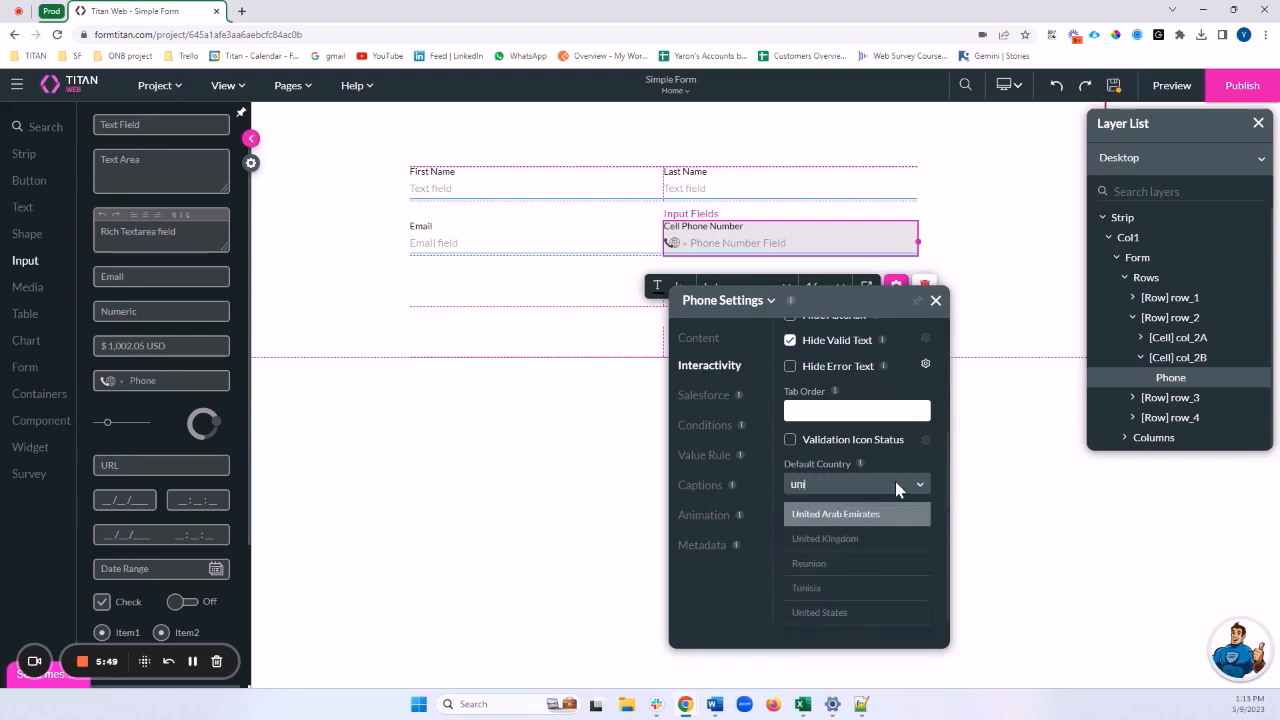
key("Down")
key("Down")
key("Down")
key("Down")
key("Return")
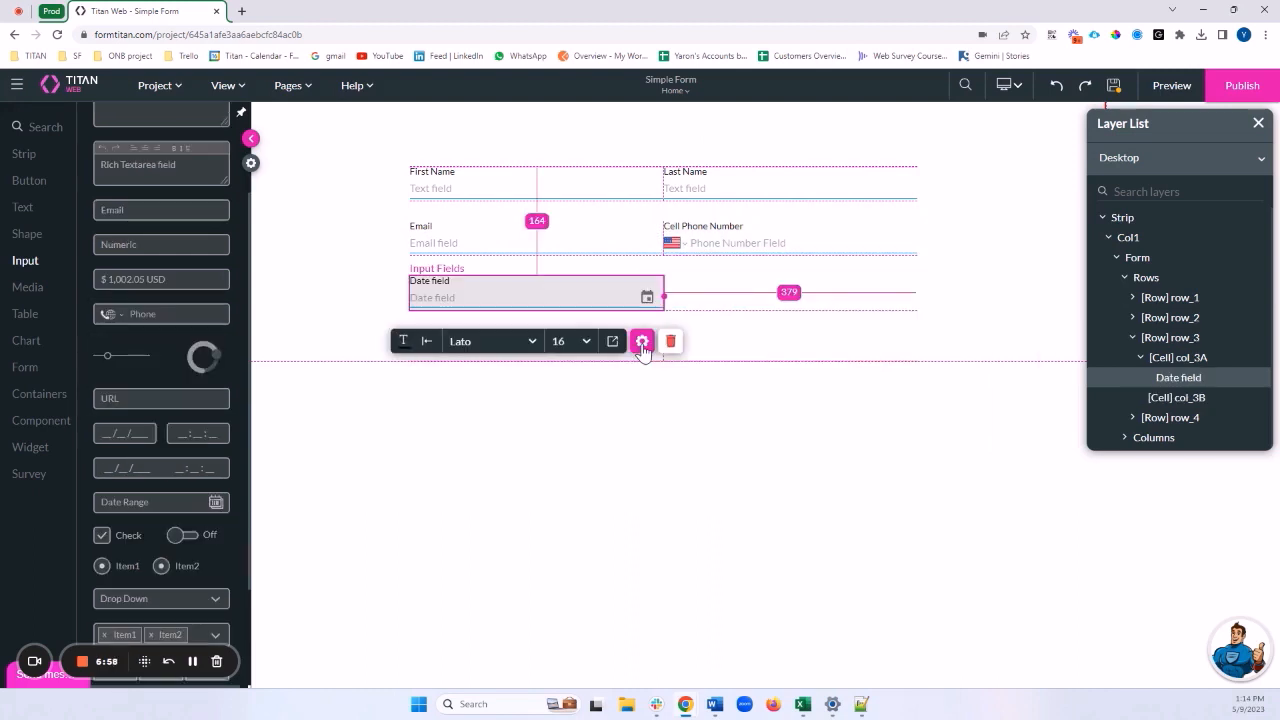
Label the row-3 date field 'Birthdate' and give it the tag D.O.B
left_click(642, 342)
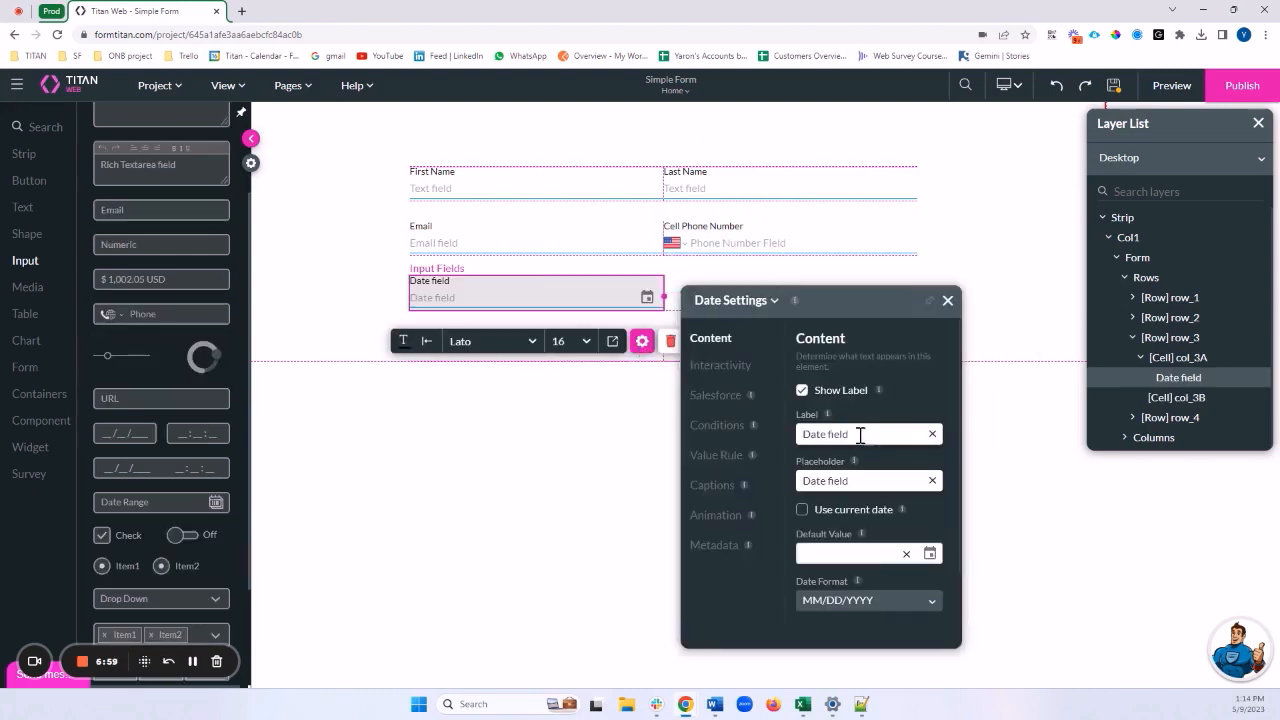
left_click_drag(860, 436, 790, 436)
type("B")
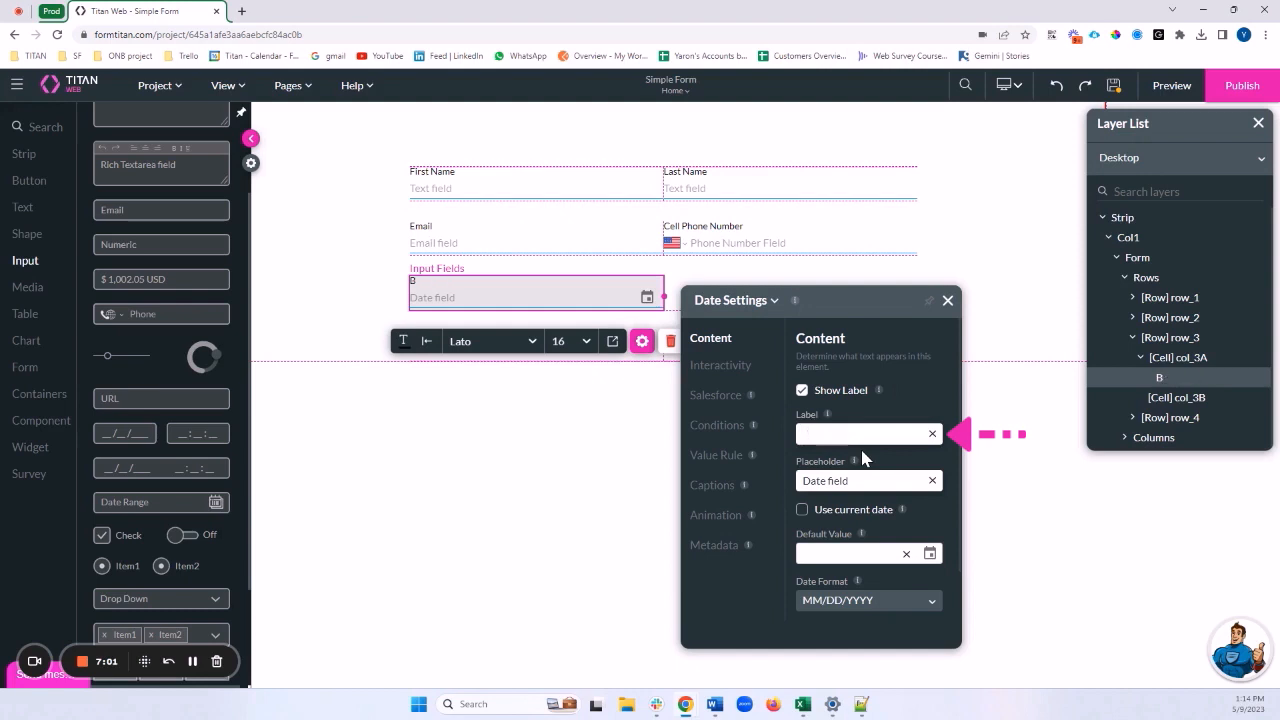
type("ate")
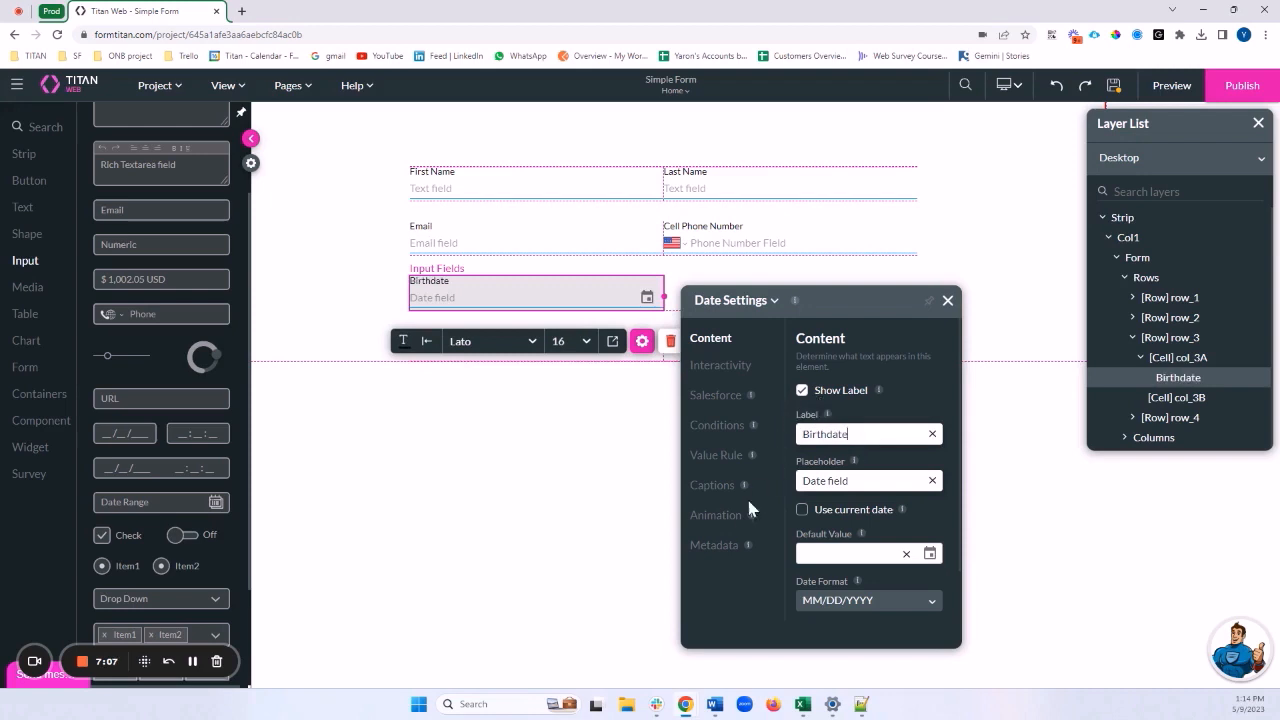
left_click(716, 546)
left_click(909, 547)
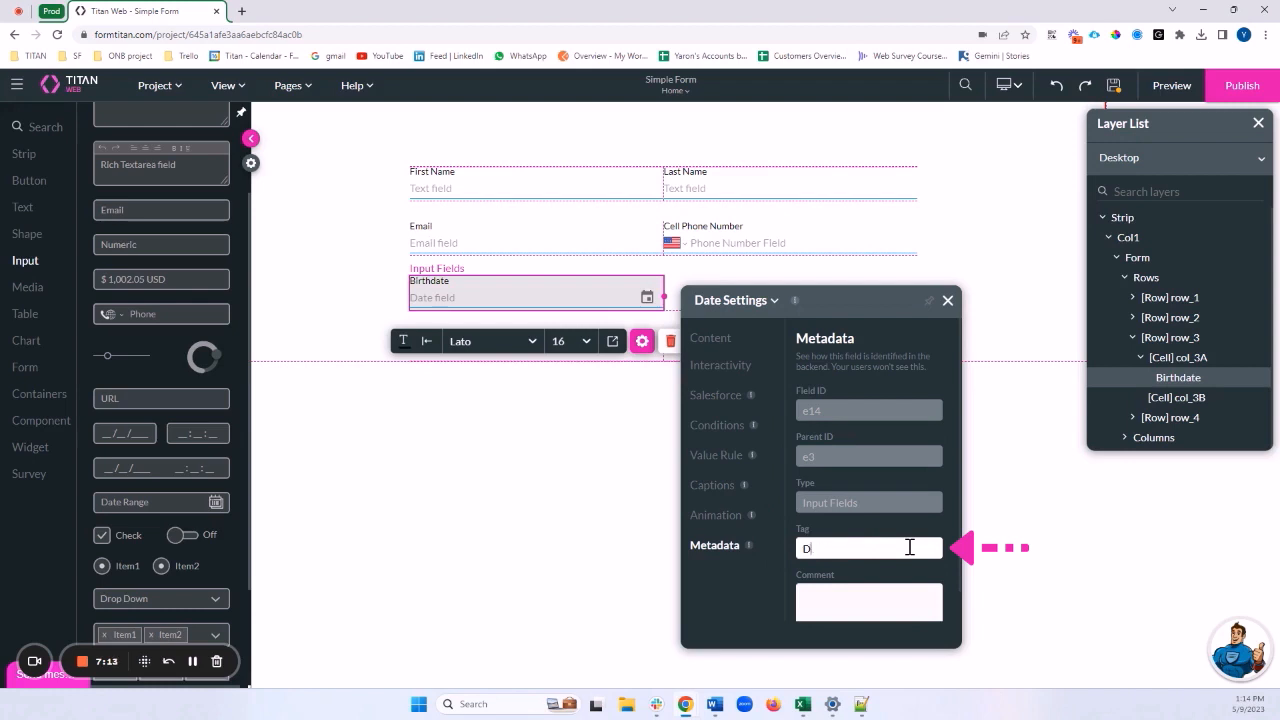
type("D.O.B")
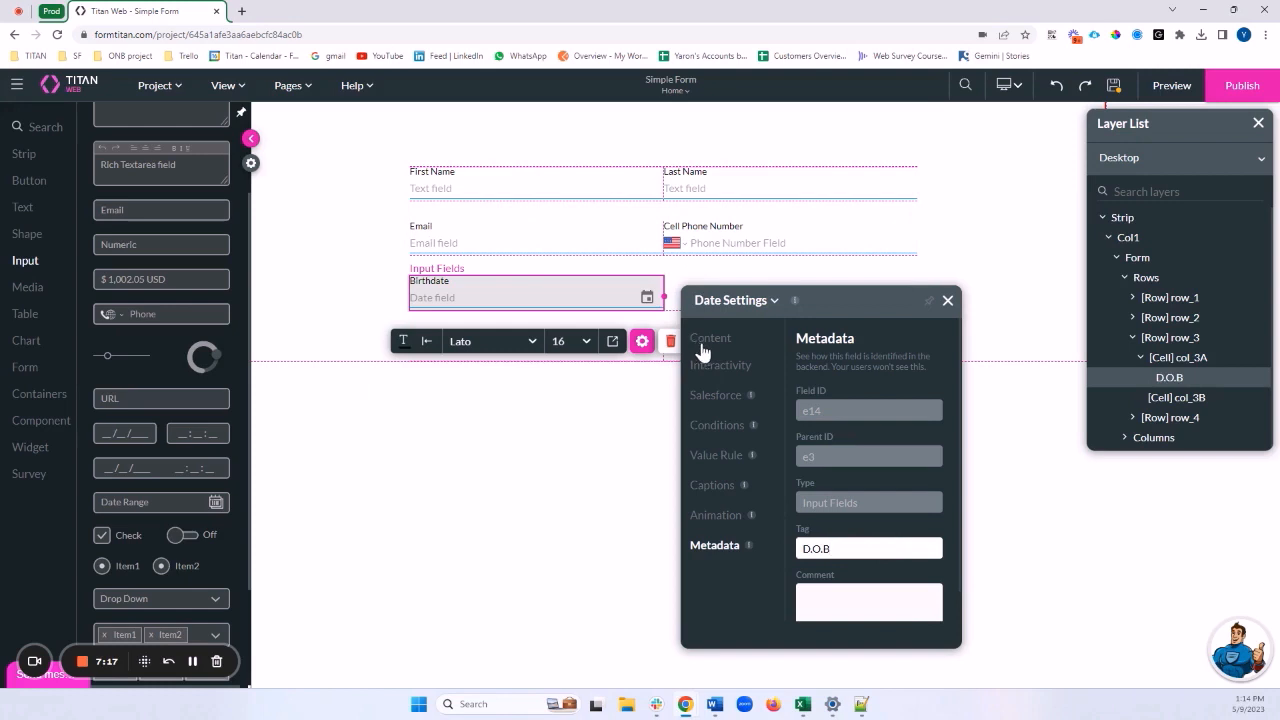
Set the Birthdate date format to DD/MM/YYYY and close its settings
left_click(703, 345)
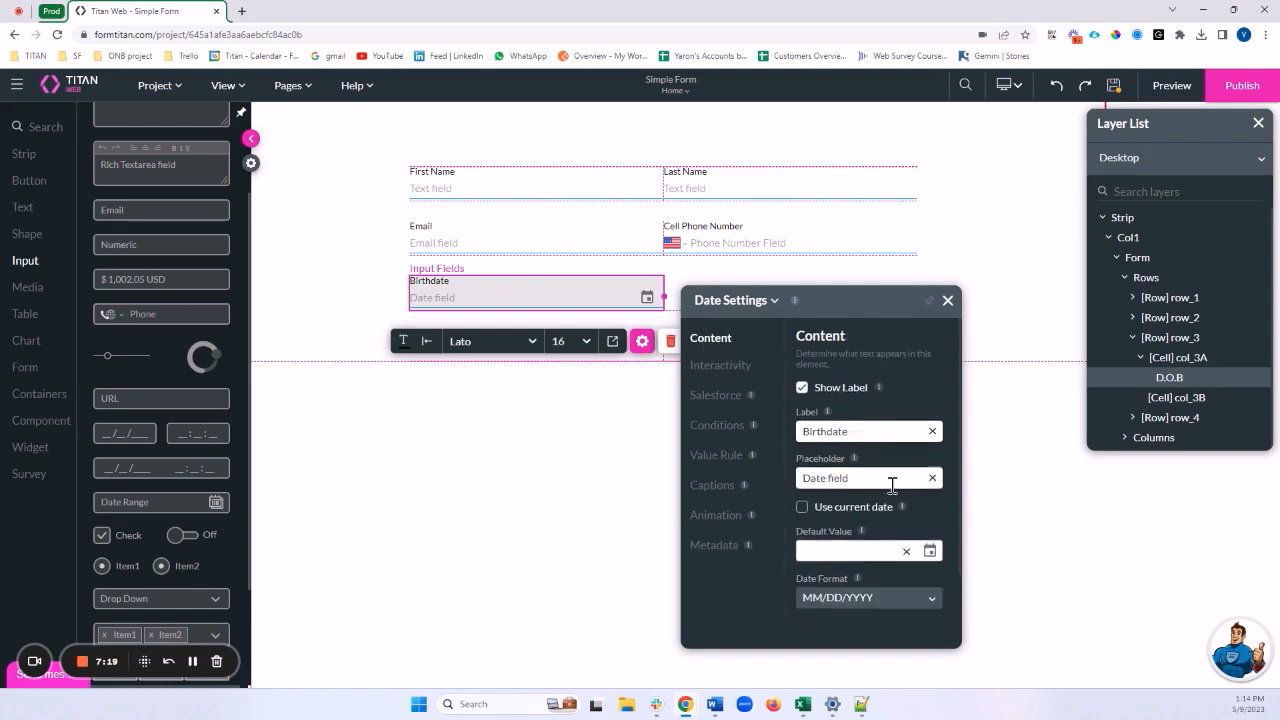
scroll(891, 483, "down", 1)
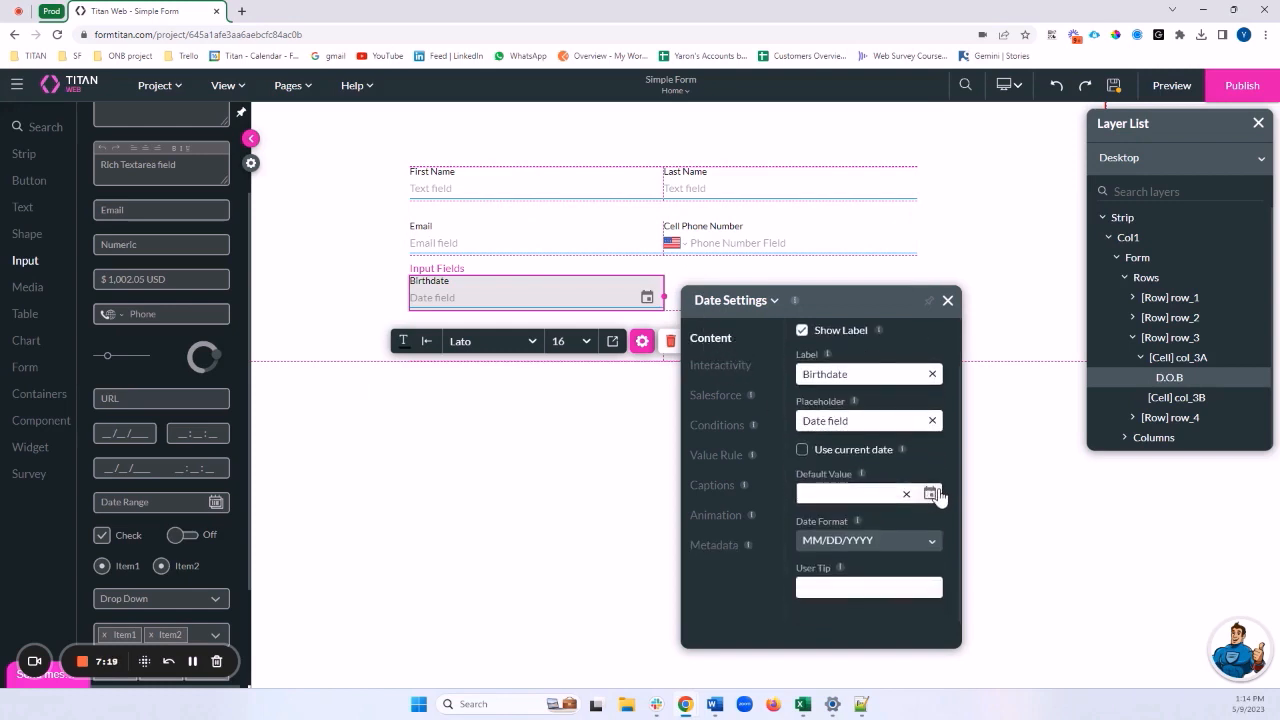
left_click(860, 548)
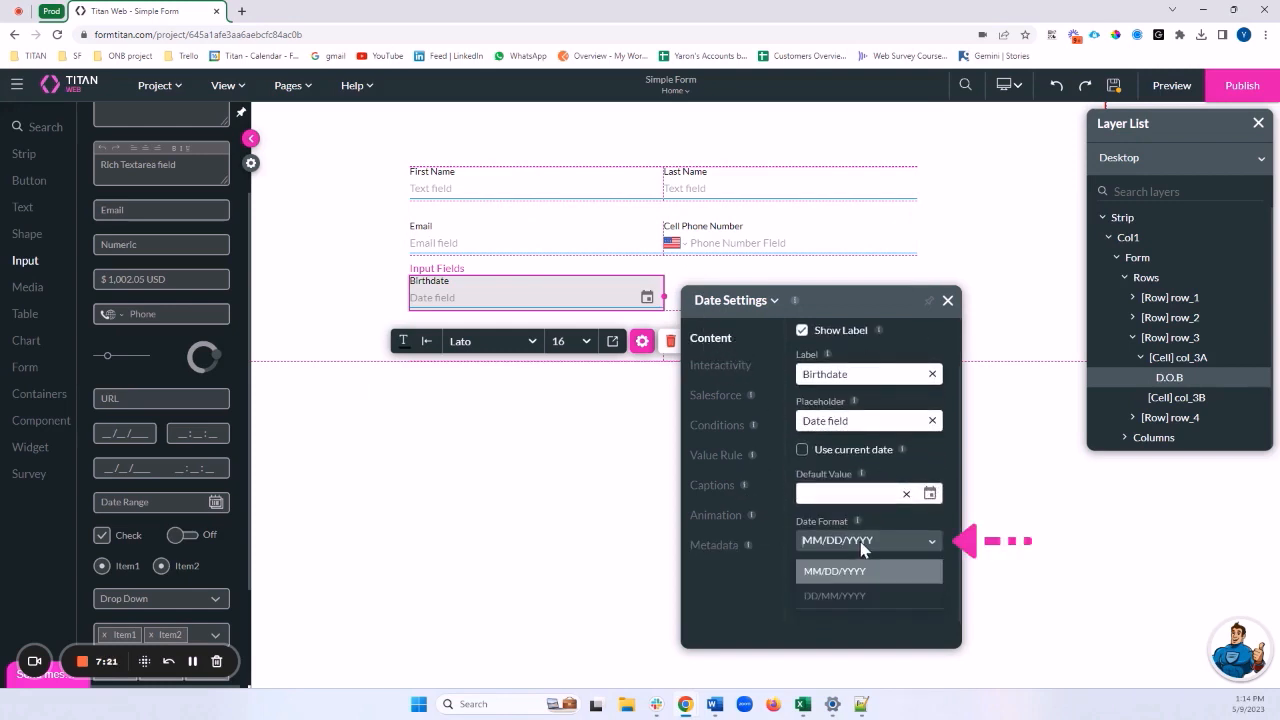
left_click(866, 598)
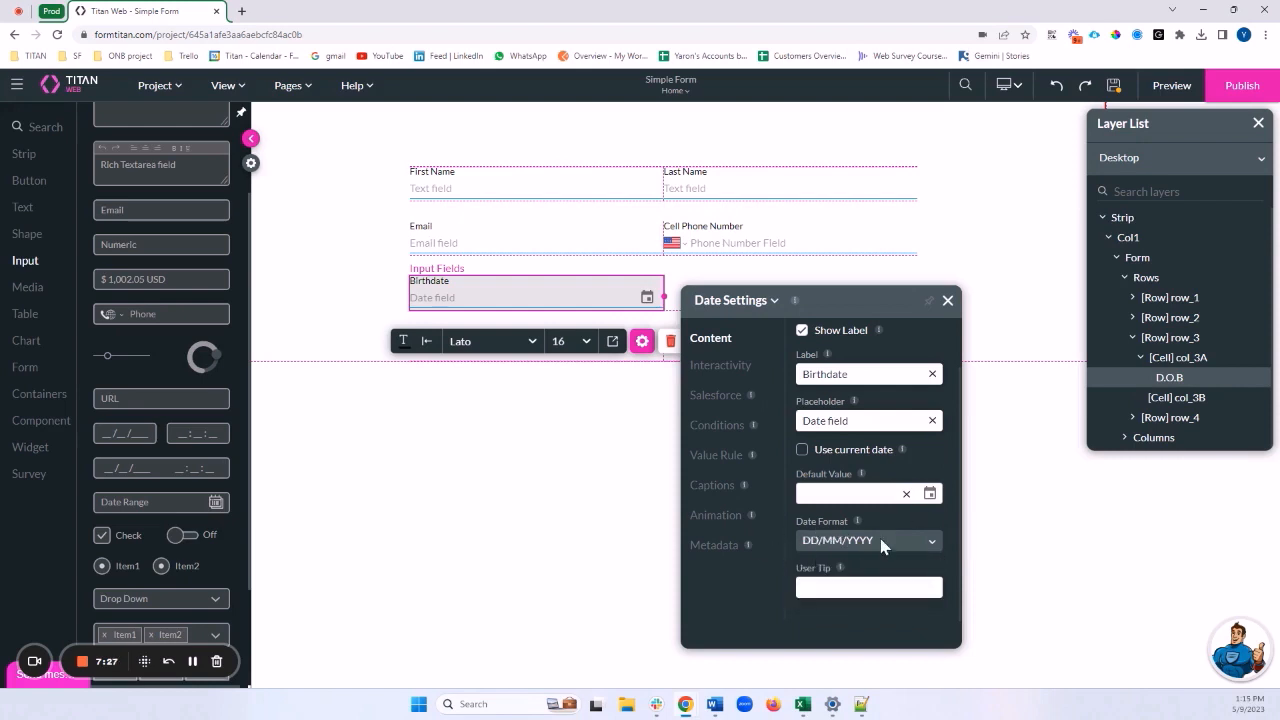
scroll(884, 430, "up", 1)
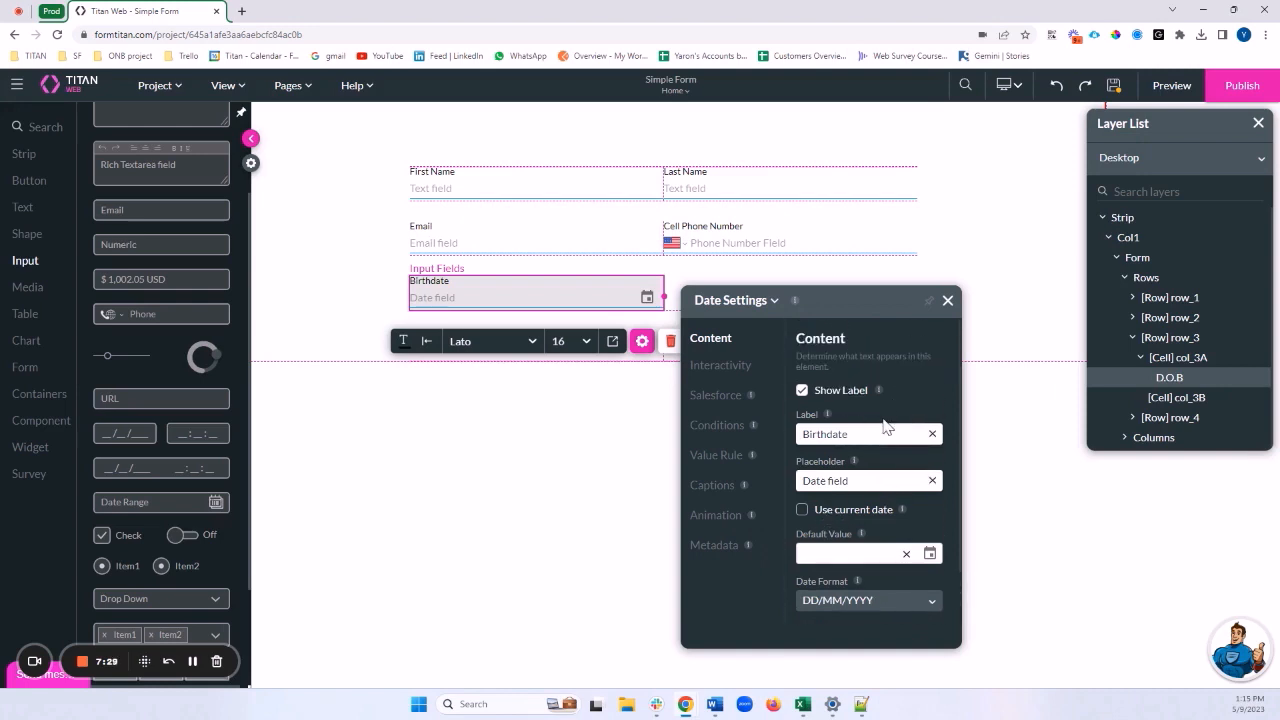
left_click(947, 302)
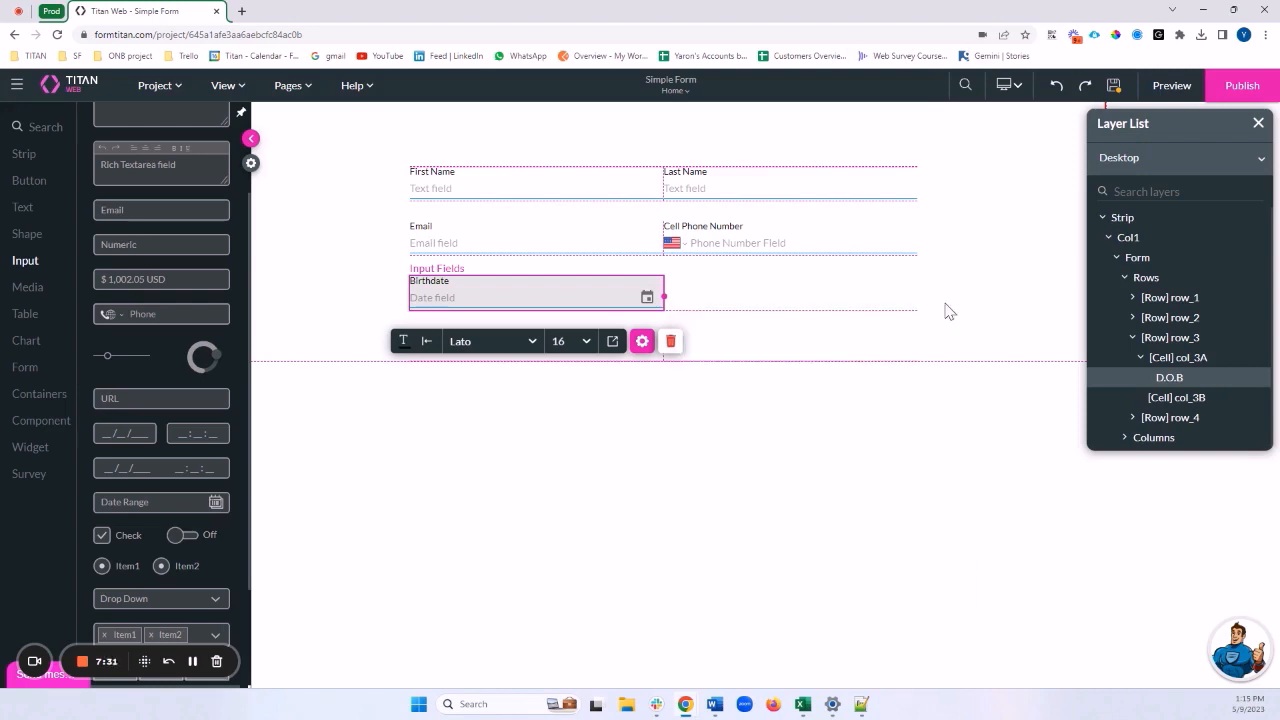
Place a Primary button in row 4 and change its text from 'Button' to 'Submit'
left_click(783, 331)
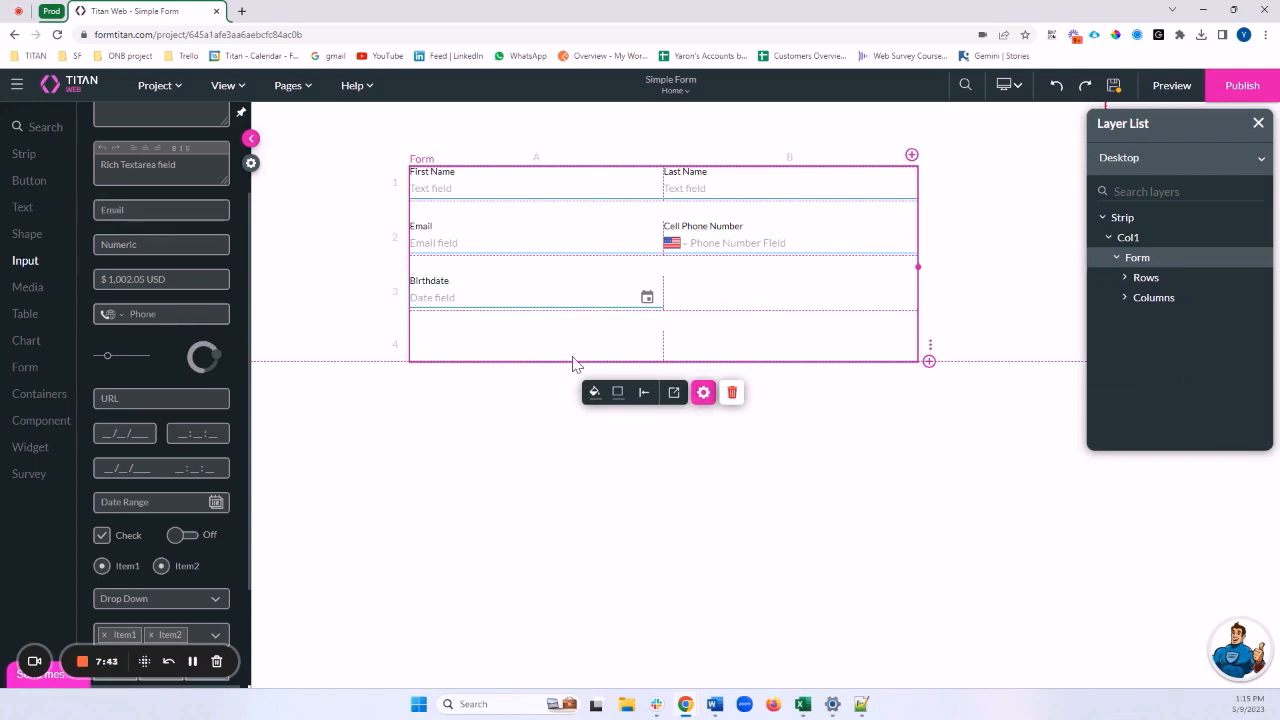
left_click(37, 187)
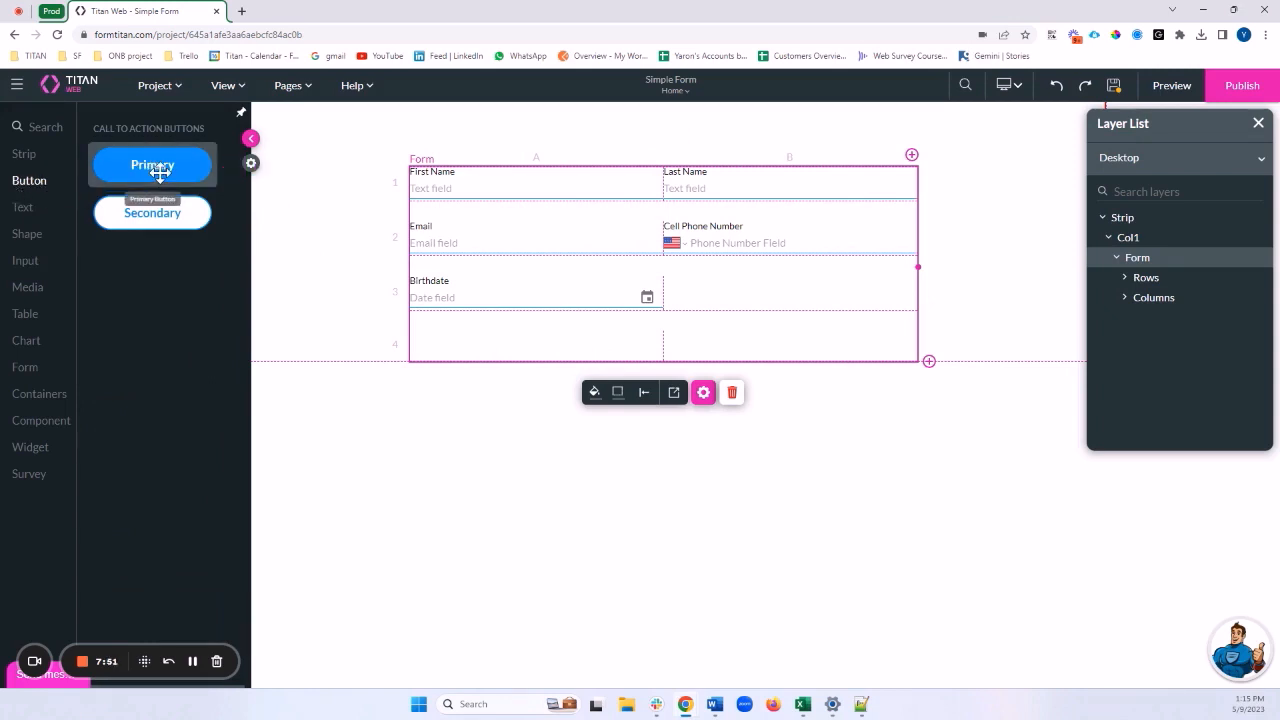
left_click_drag(157, 171, 572, 345)
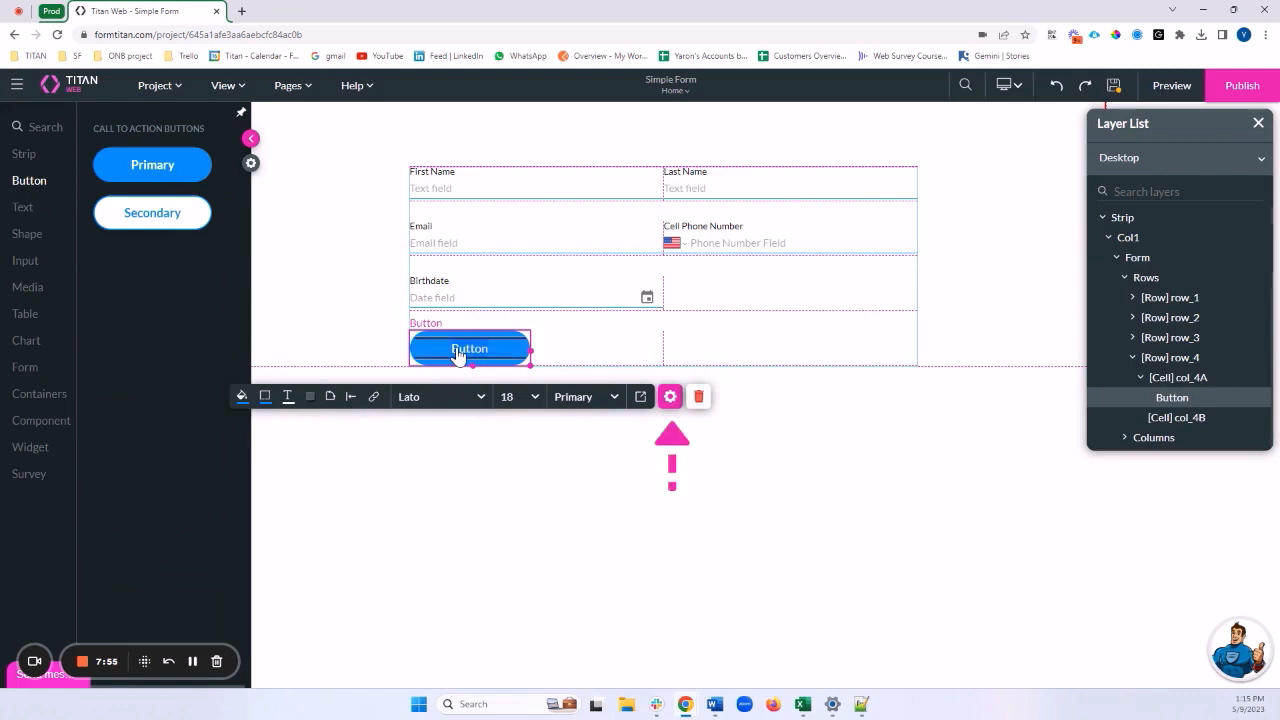
left_click(670, 396)
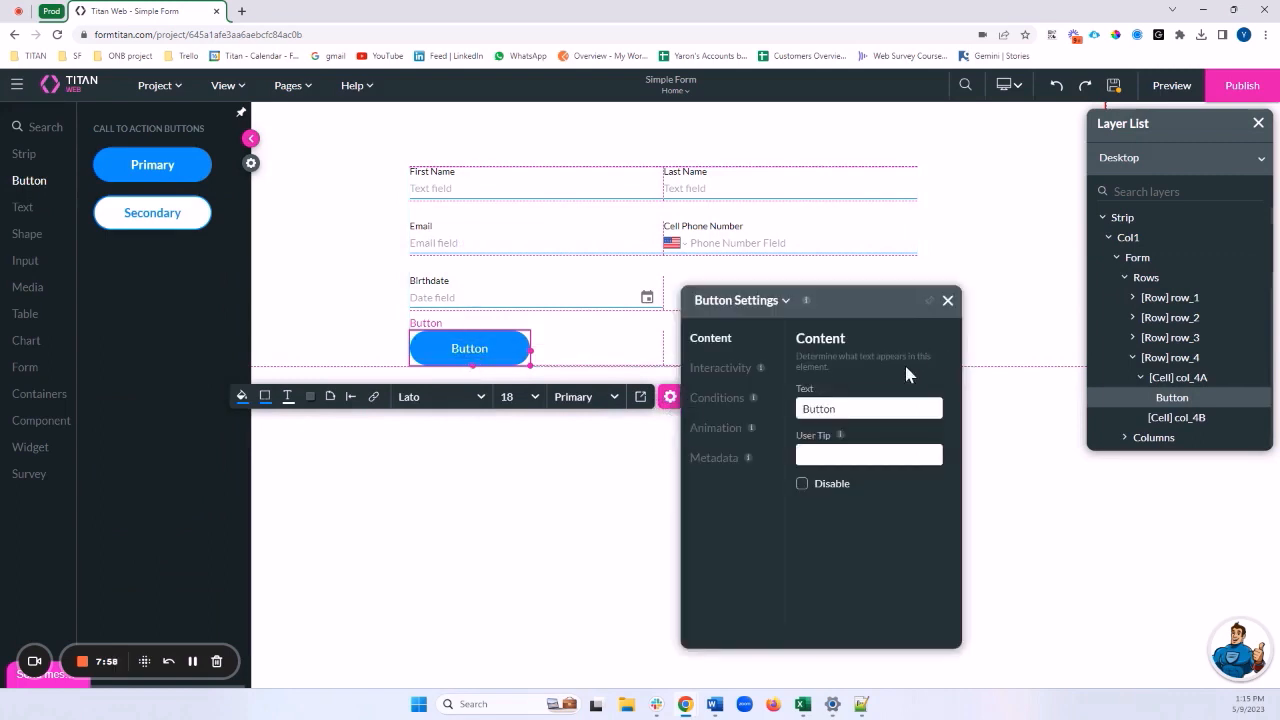
double_click(809, 409)
type("Submit")
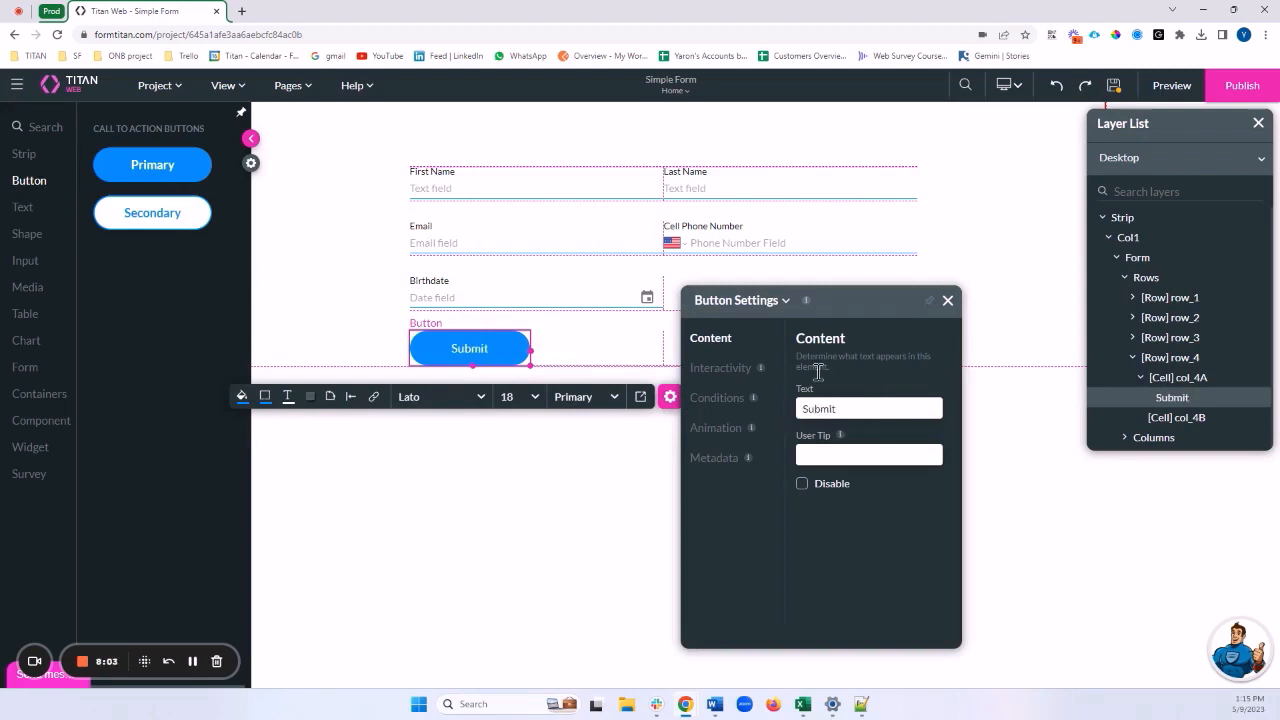
left_click(947, 301)
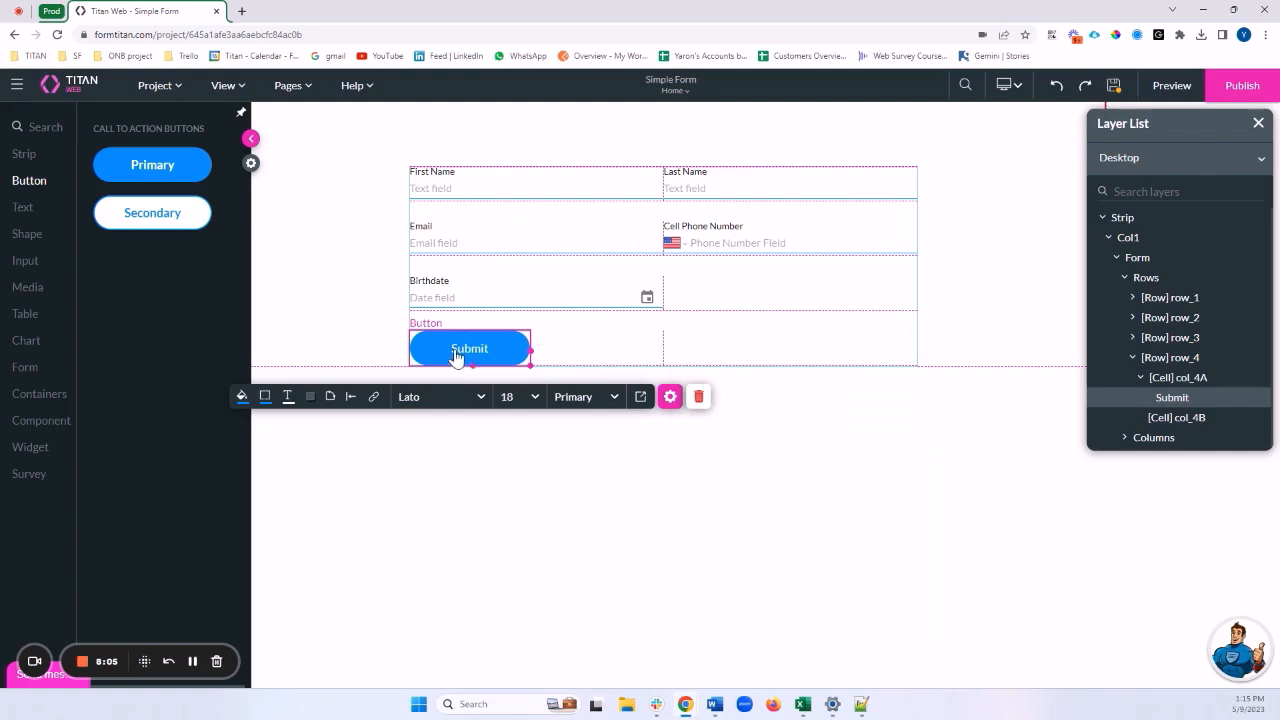
left_click(757, 340)
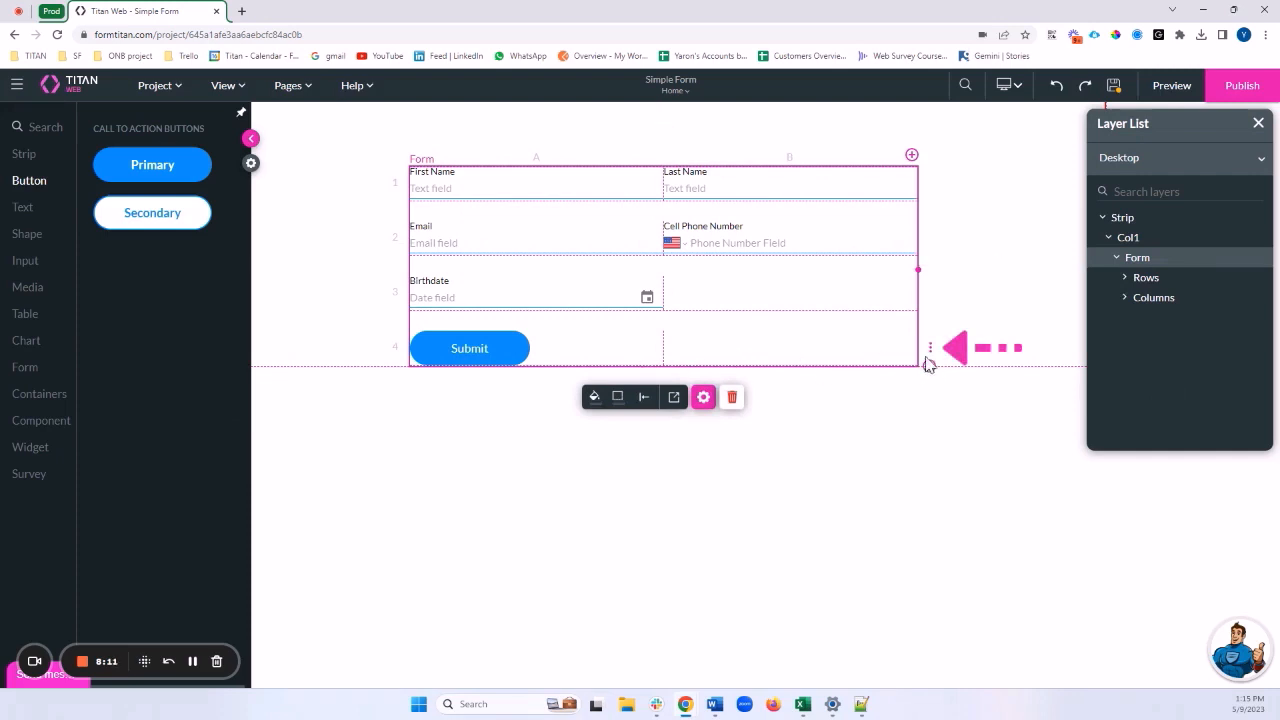
left_click(930, 352)
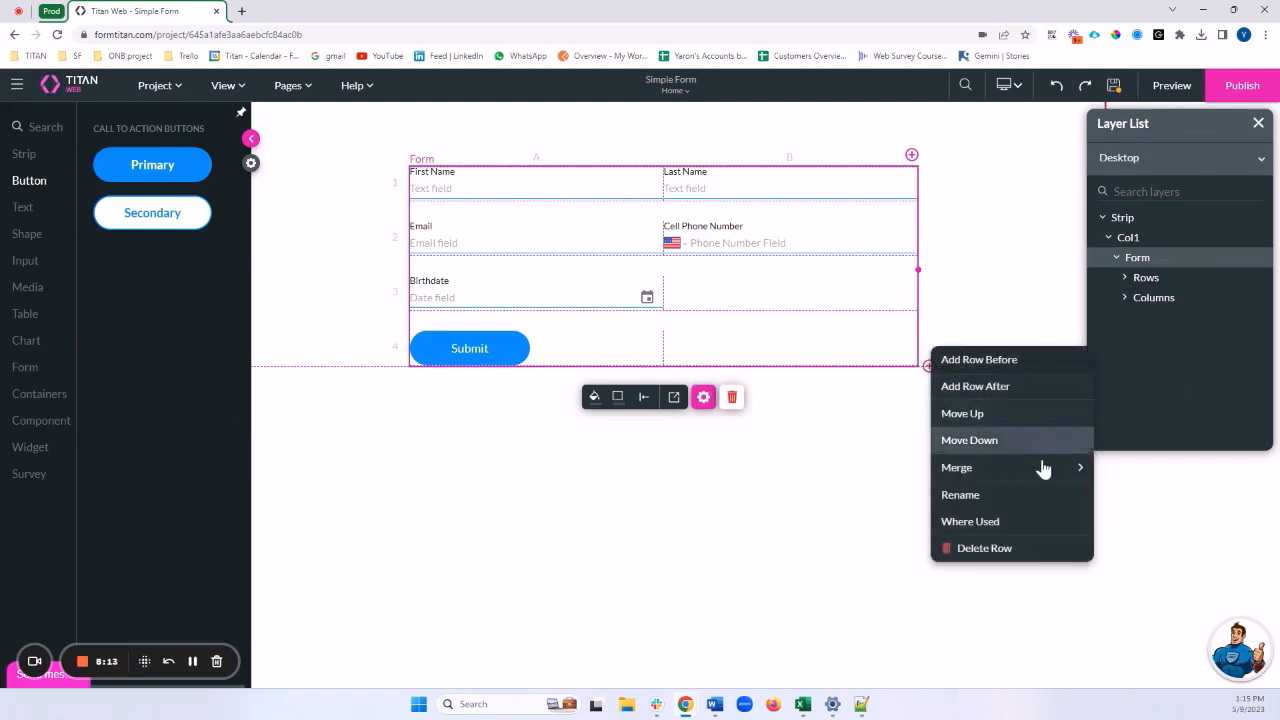
mouse_move(1074, 466)
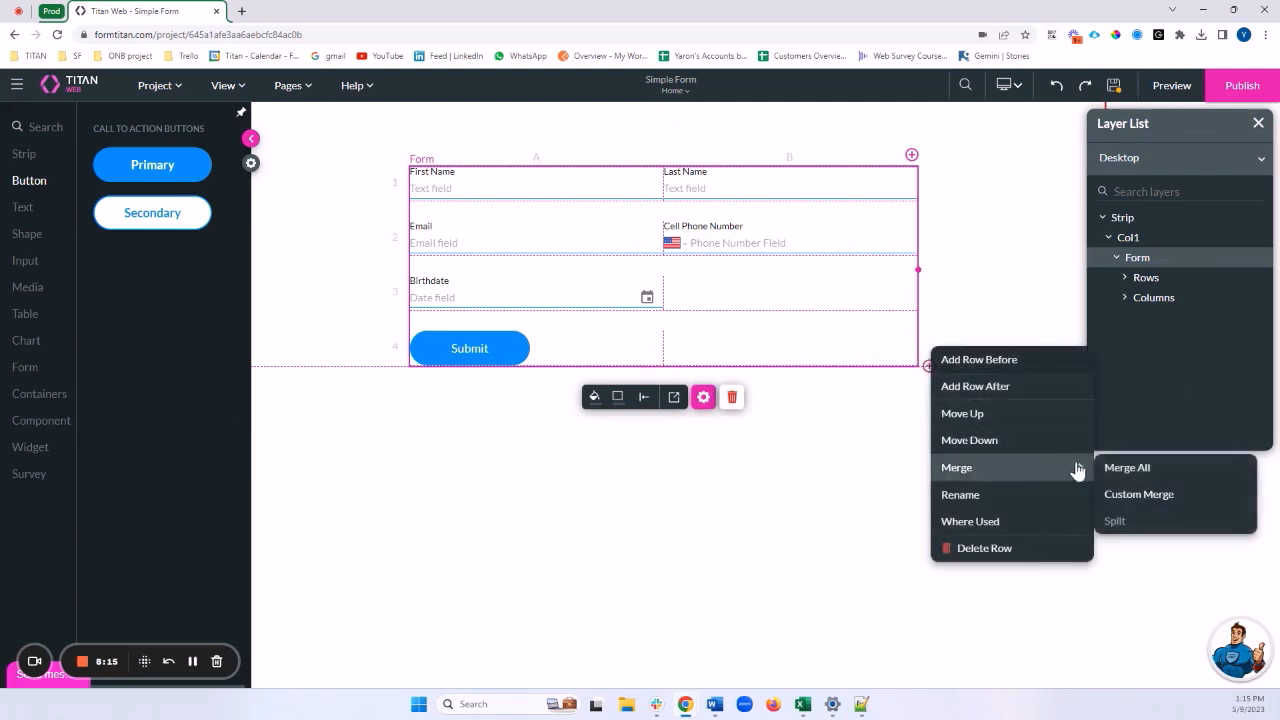
left_click(1140, 495)
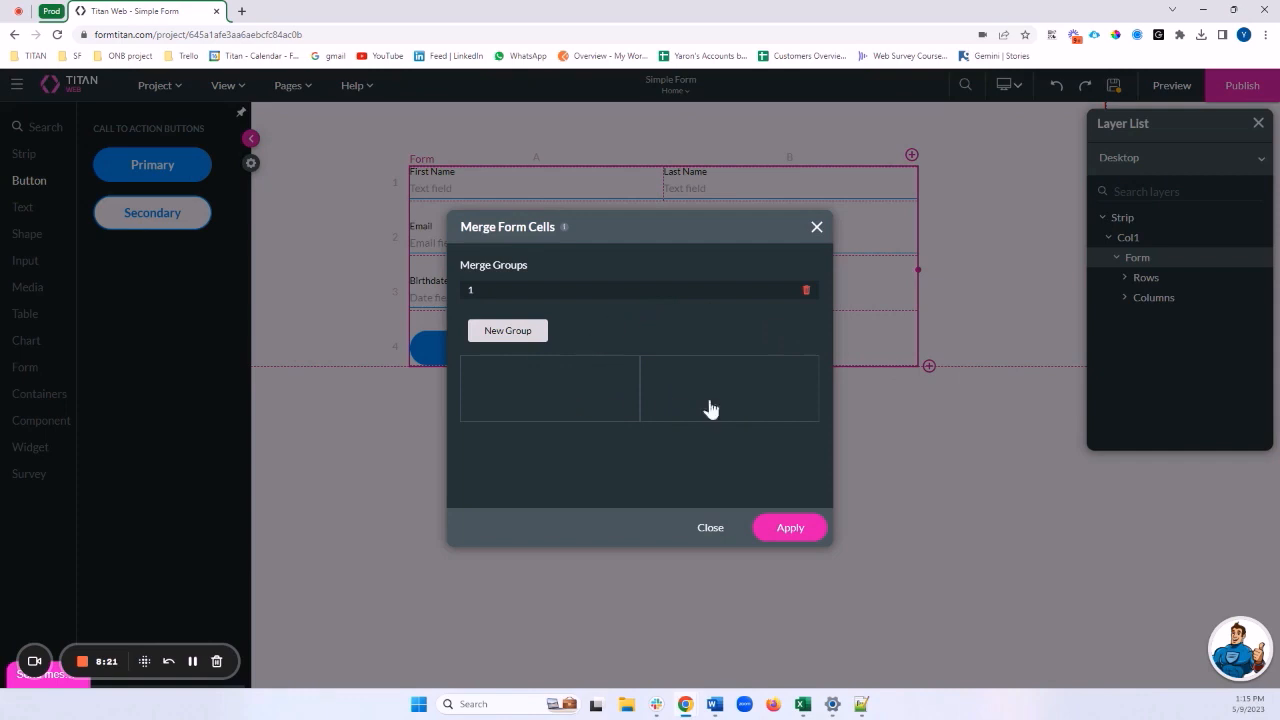
left_click(580, 404)
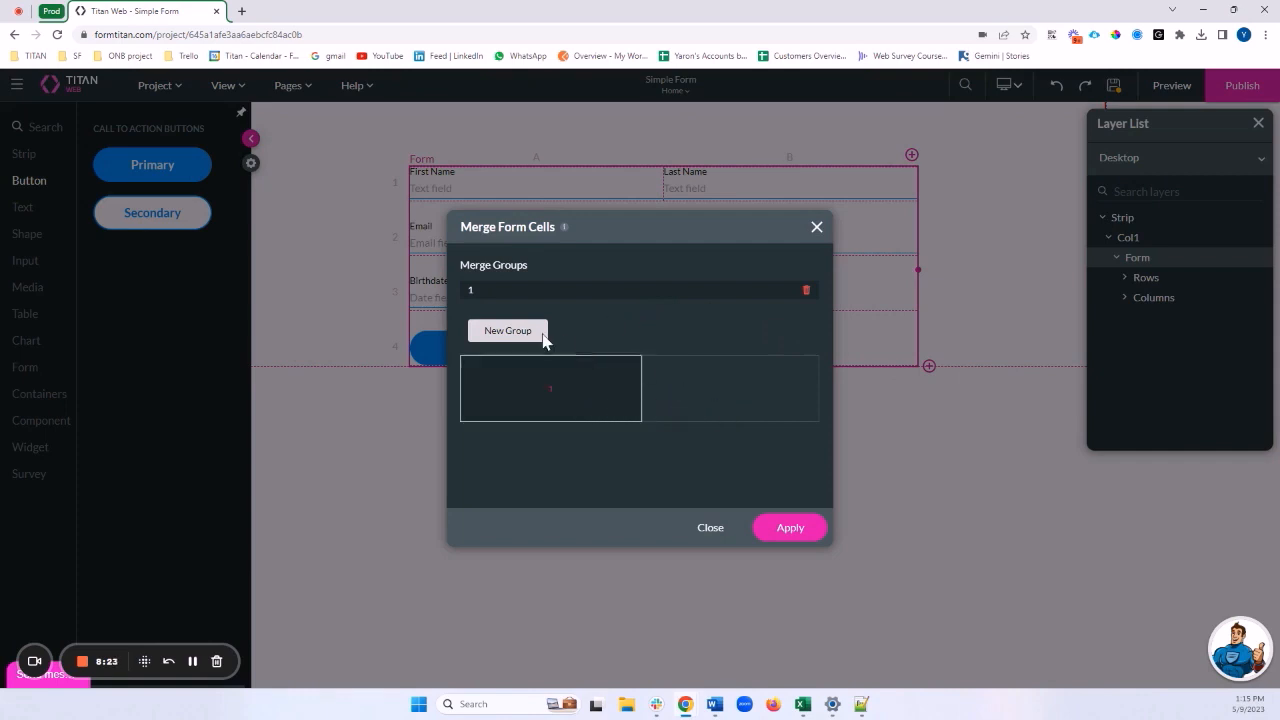
left_click(670, 380)
left_click(614, 391)
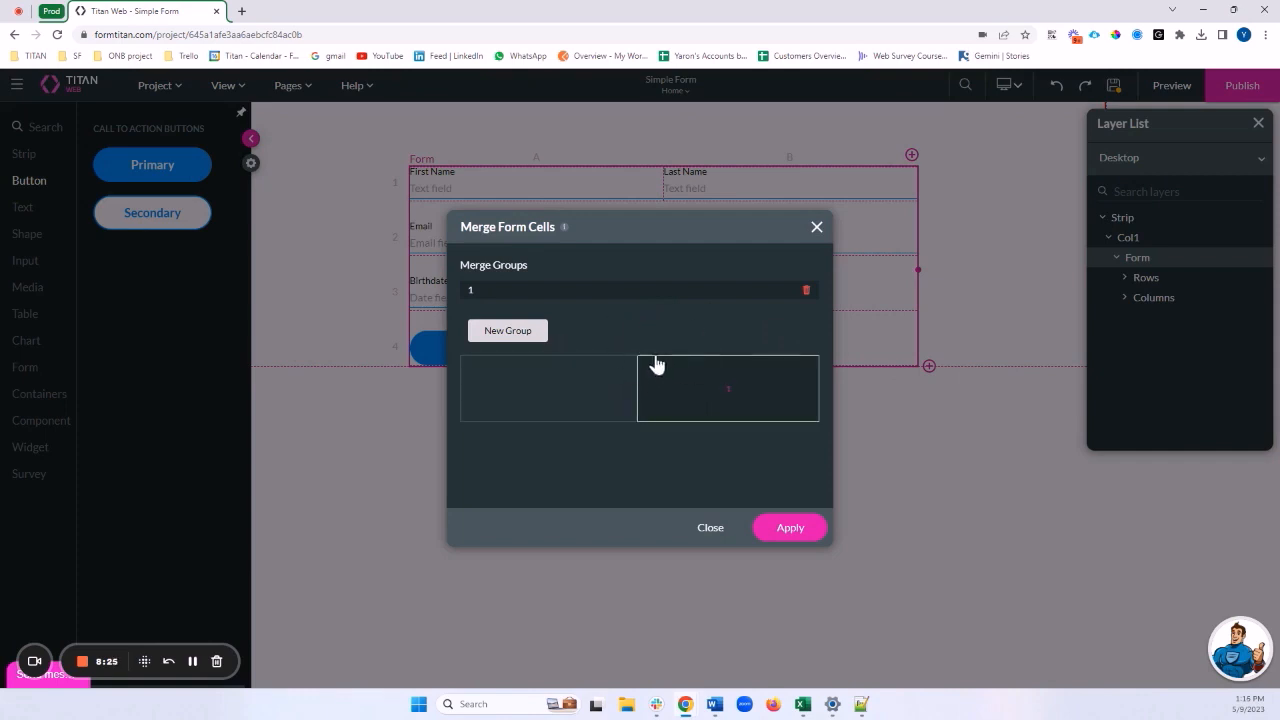
left_click(816, 228)
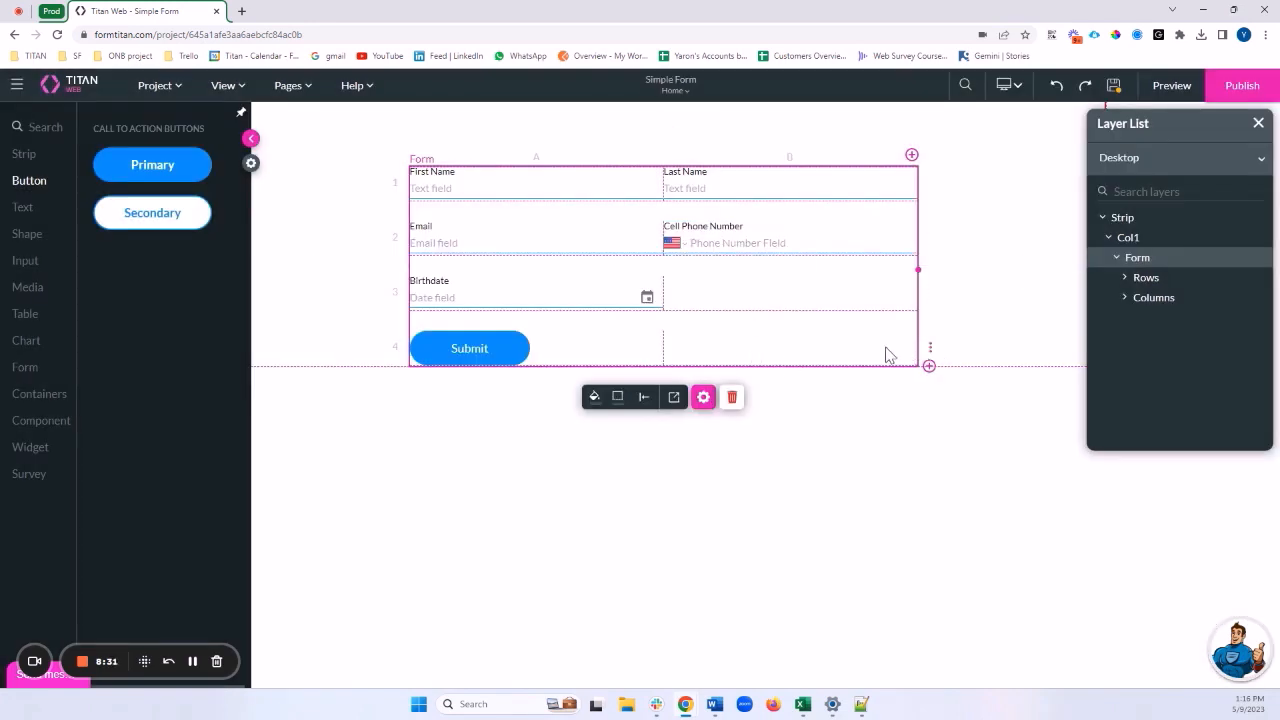
left_click(930, 350)
mouse_move(1010, 469)
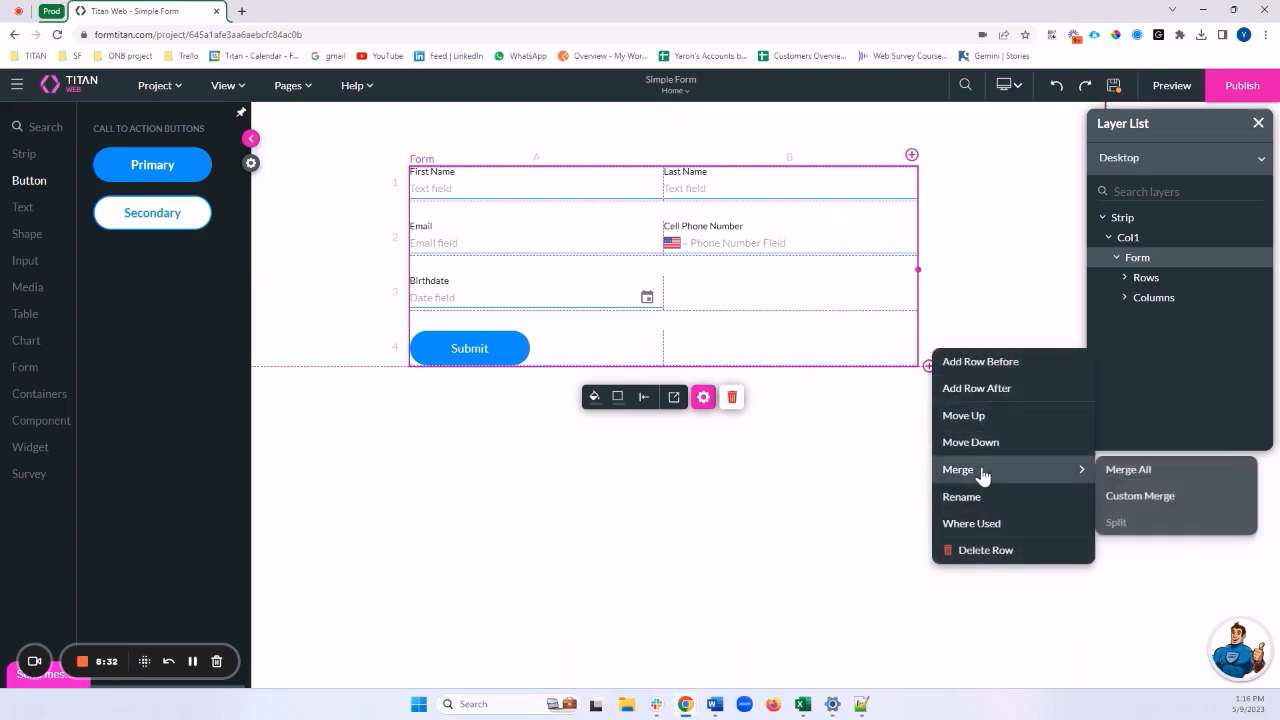
left_click(1130, 470)
left_click(490, 357)
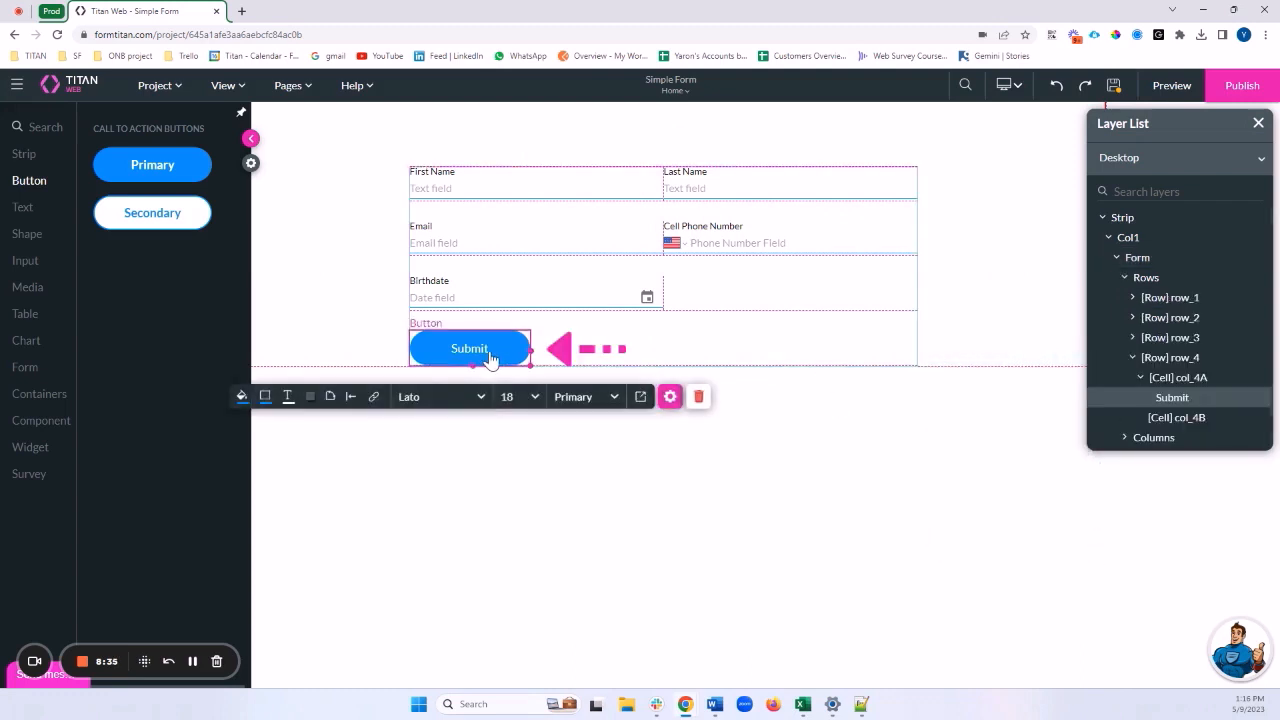
Center-align the Submit button within the form's full-width bottom row
left_click(350, 398)
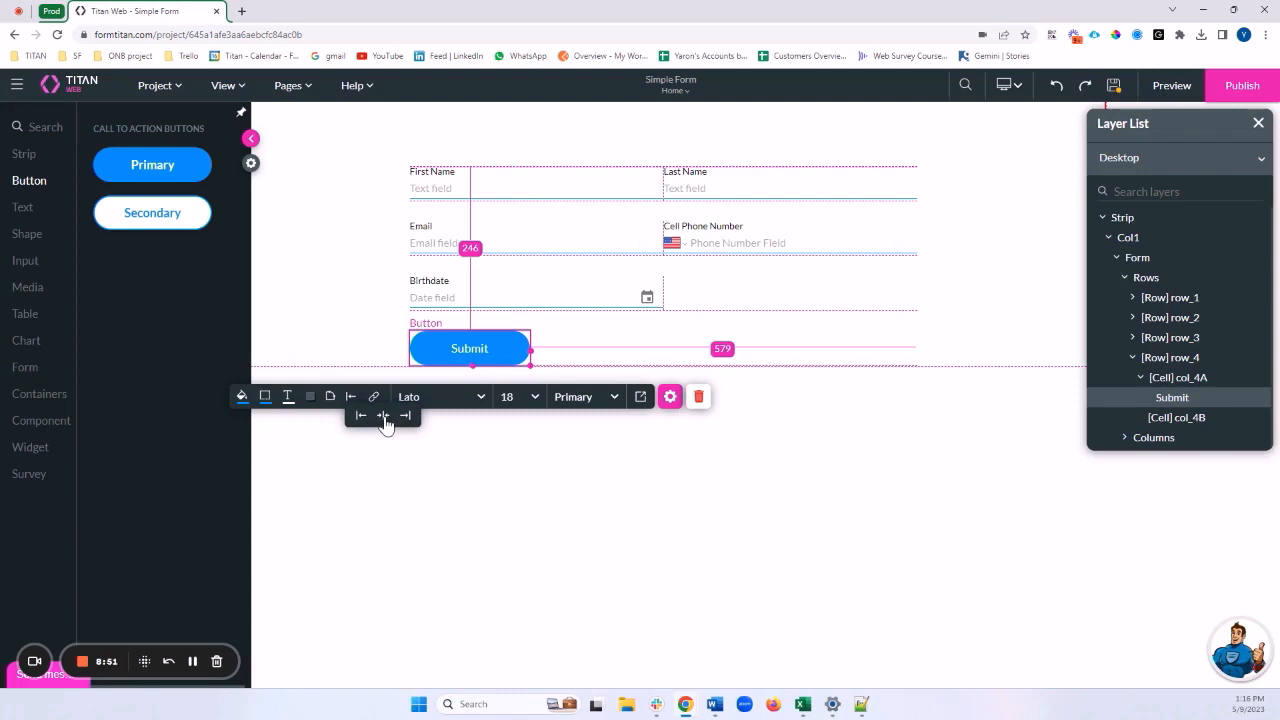
left_click(383, 417)
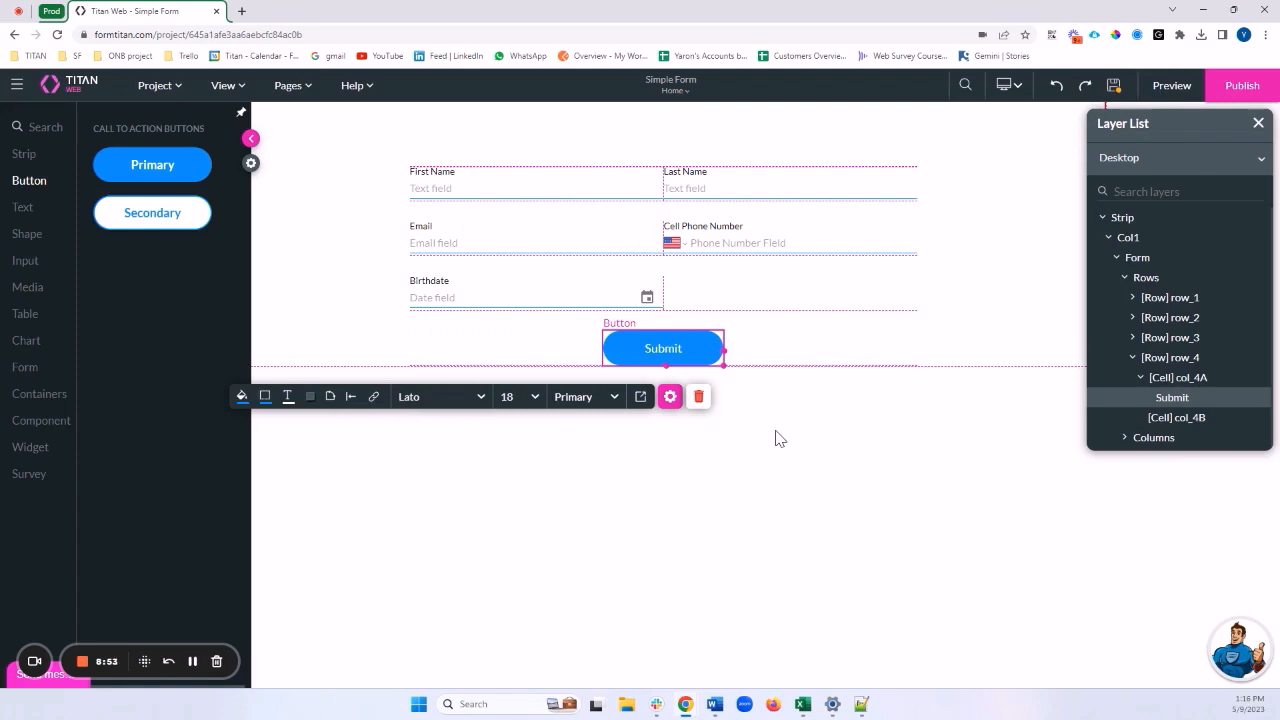
left_click(779, 438)
left_click(800, 349)
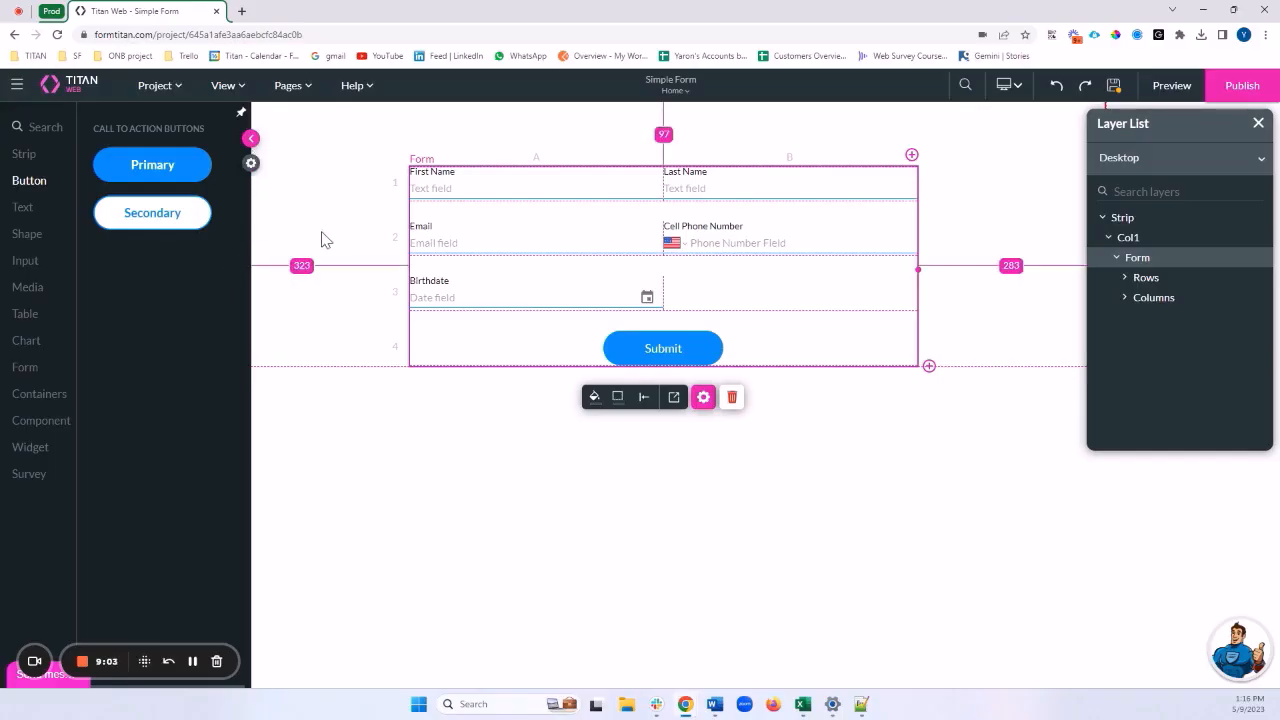
Collapse the elements panel and add an empty row after the Email/Cell Phone row
left_click(249, 140)
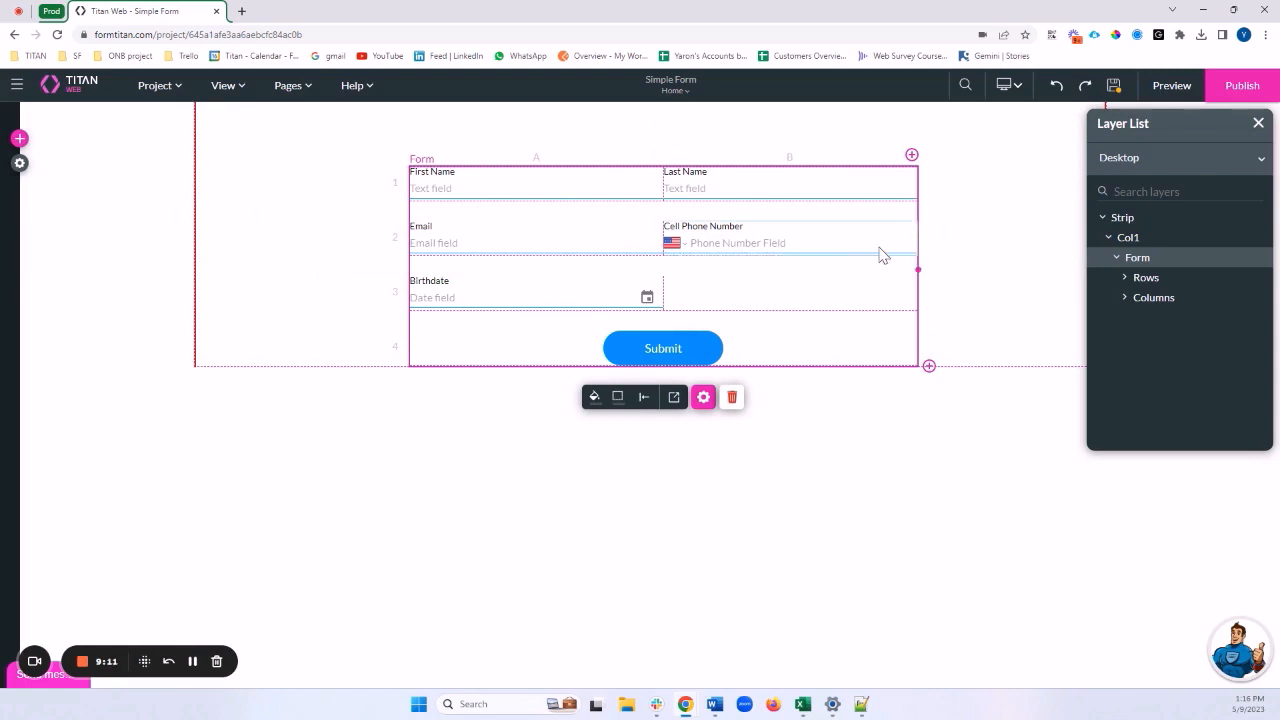
left_click_drag(898, 203, 899, 212)
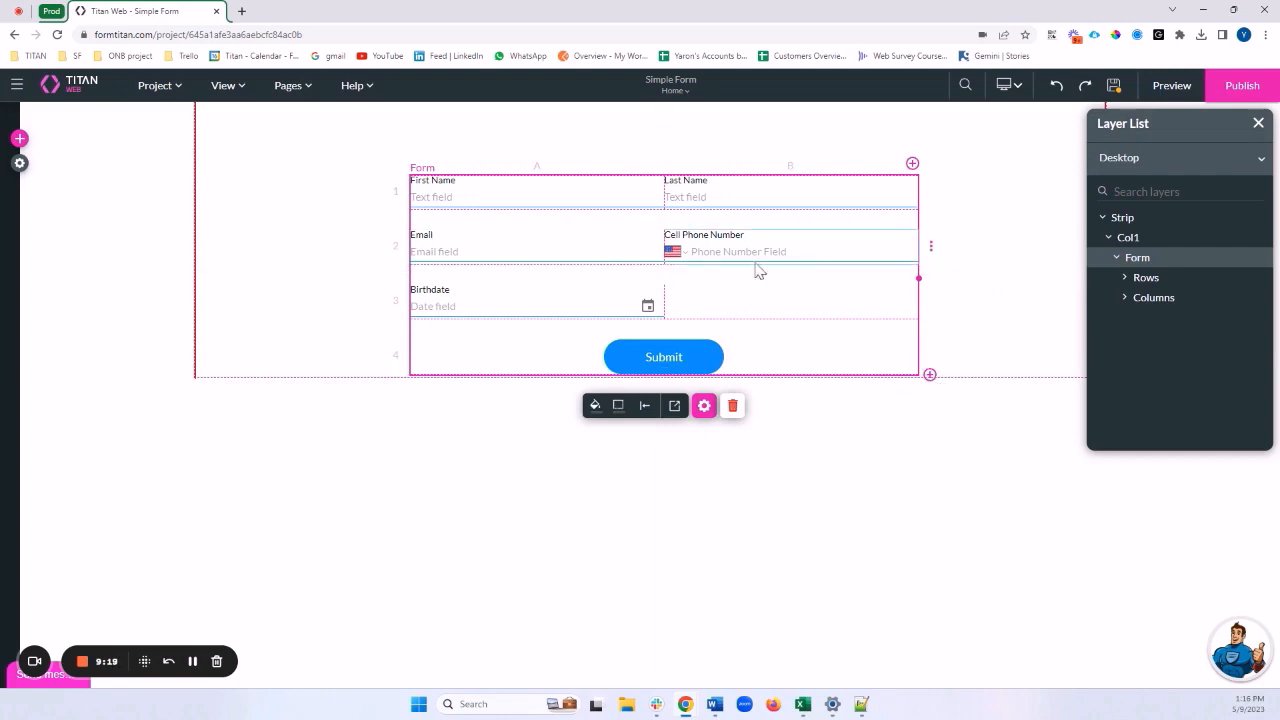
left_click(933, 251)
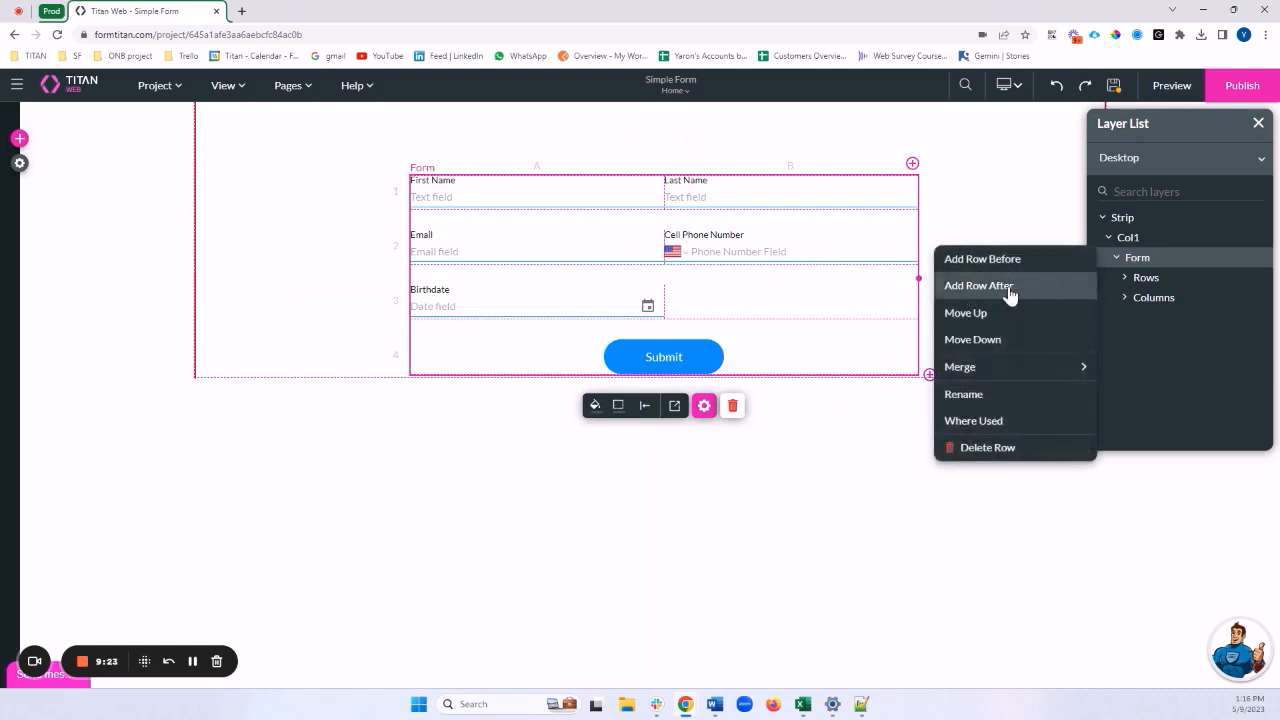
left_click(1002, 287)
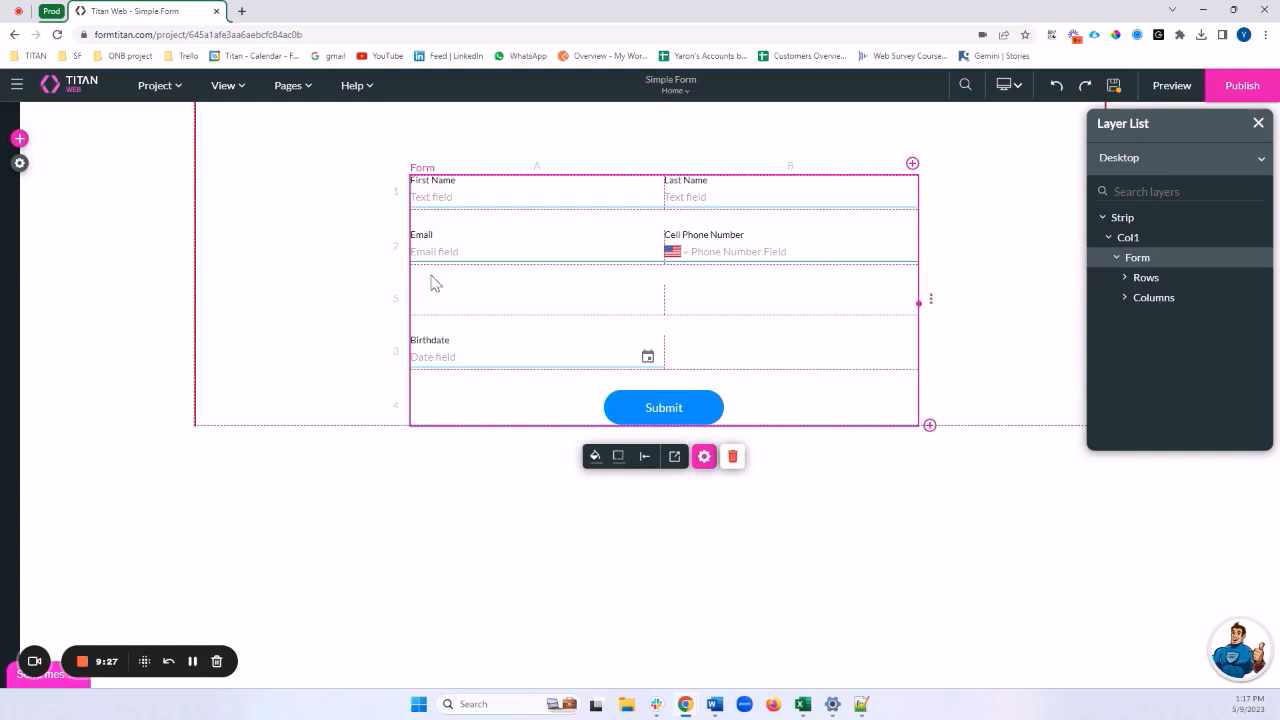
Drop a Radio element from the Input elements into the new row and open its settings
left_click(19, 139)
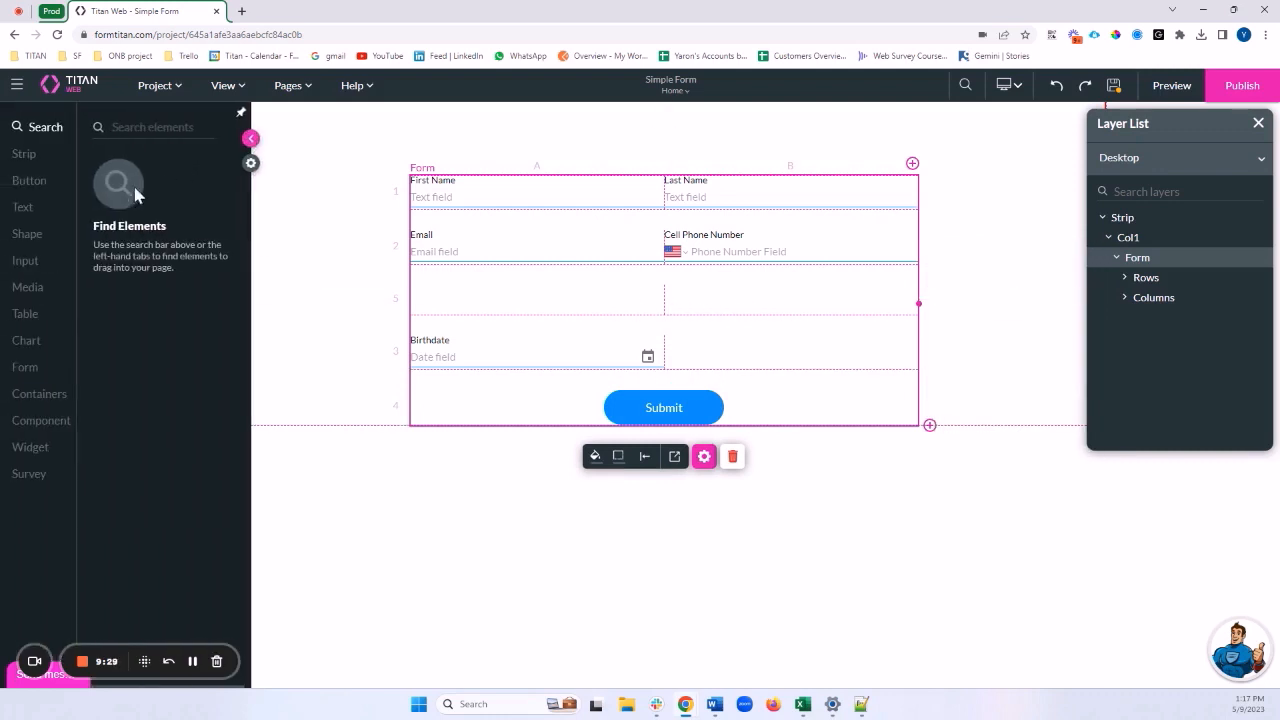
left_click(71, 258)
scroll(157, 255, "down", 2)
scroll(155, 257, "down", 1)
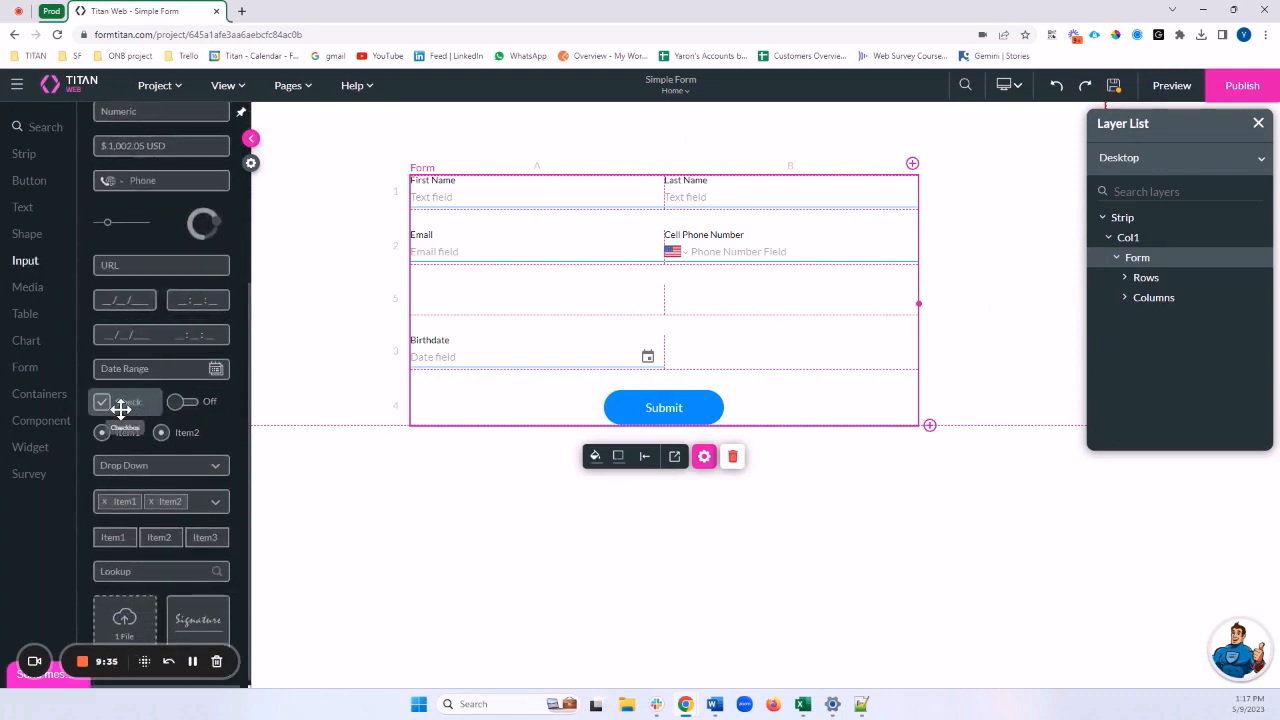
left_click_drag(126, 430, 501, 302)
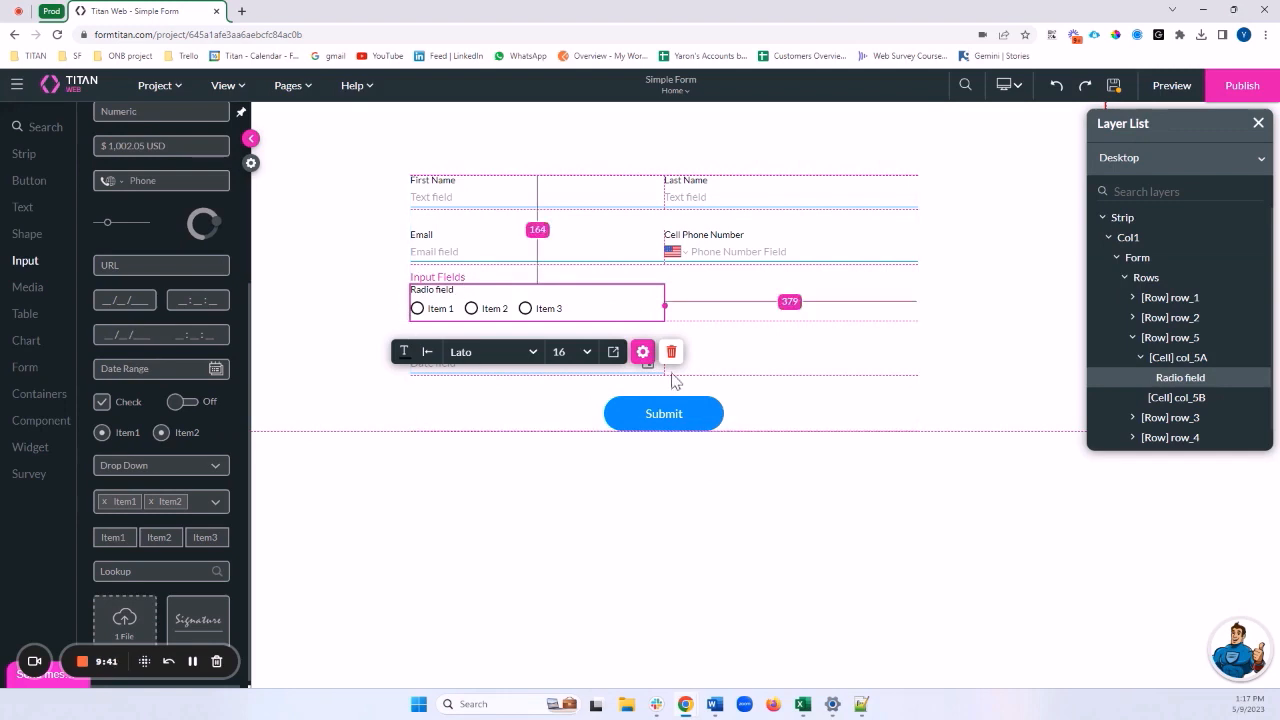
left_click(642, 351)
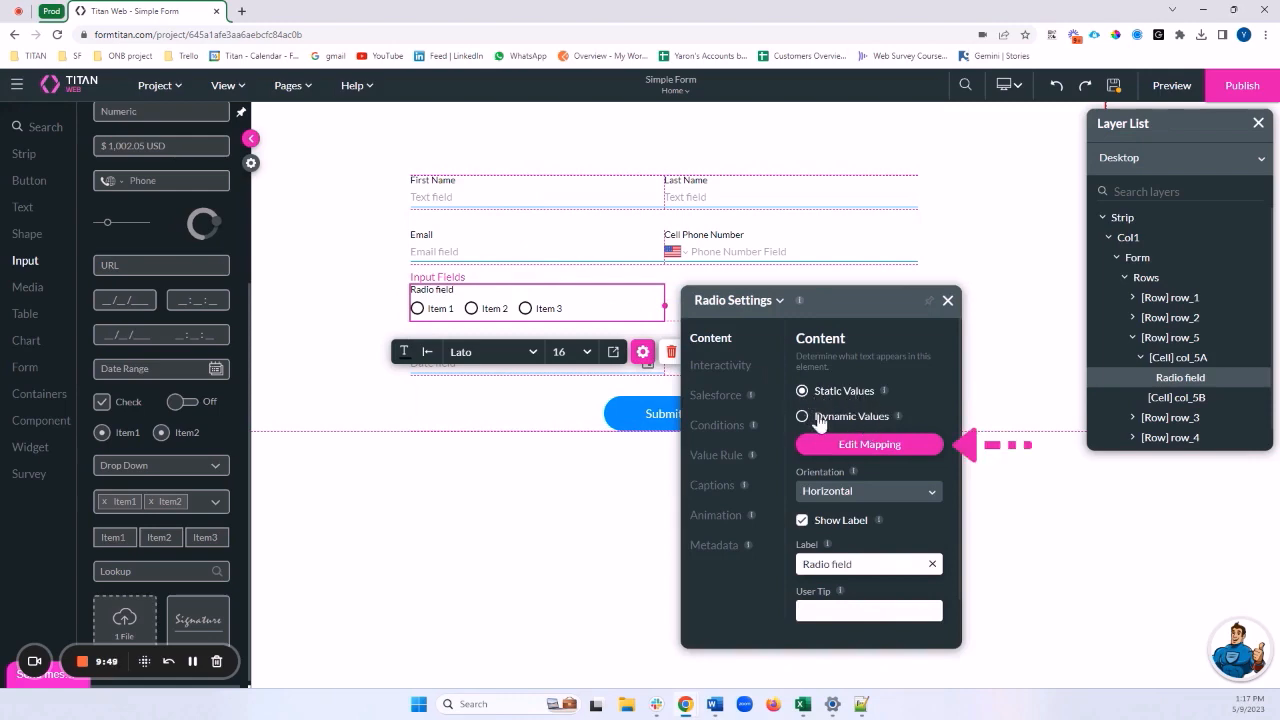
Look over the radio choices list without changes, then move the settings panel aside
left_click(872, 445)
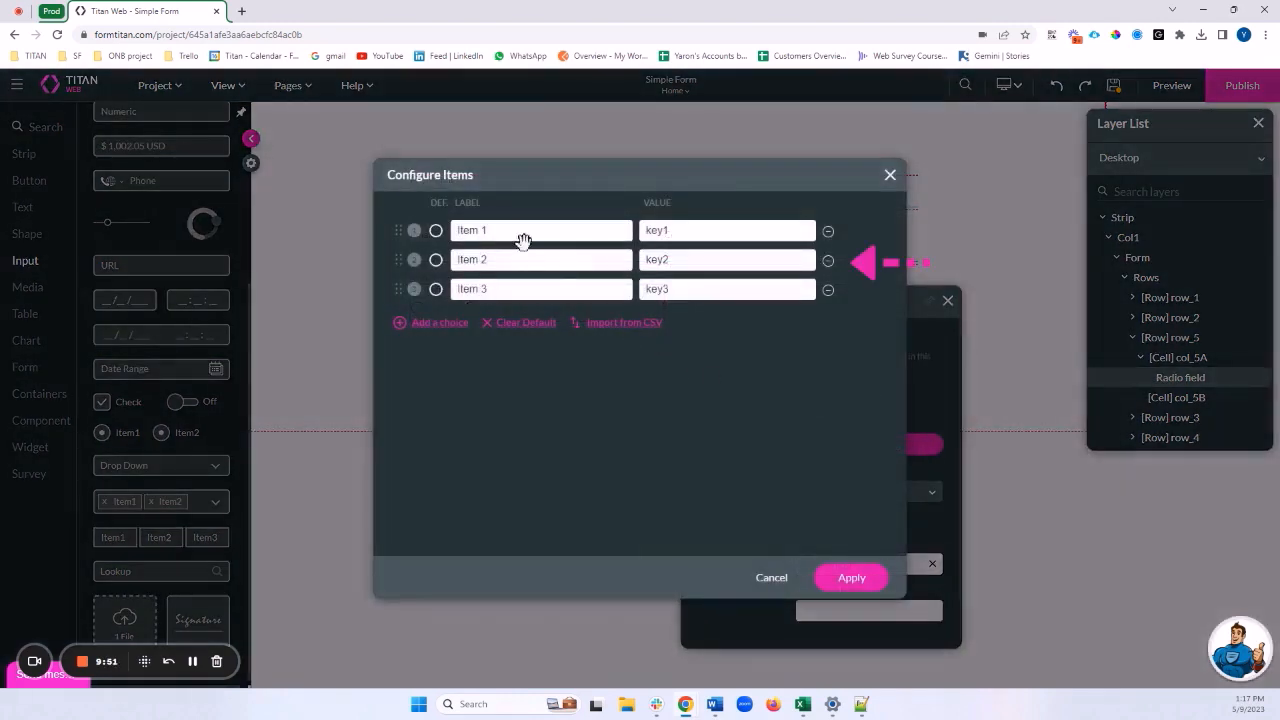
left_click_drag(486, 232, 453, 232)
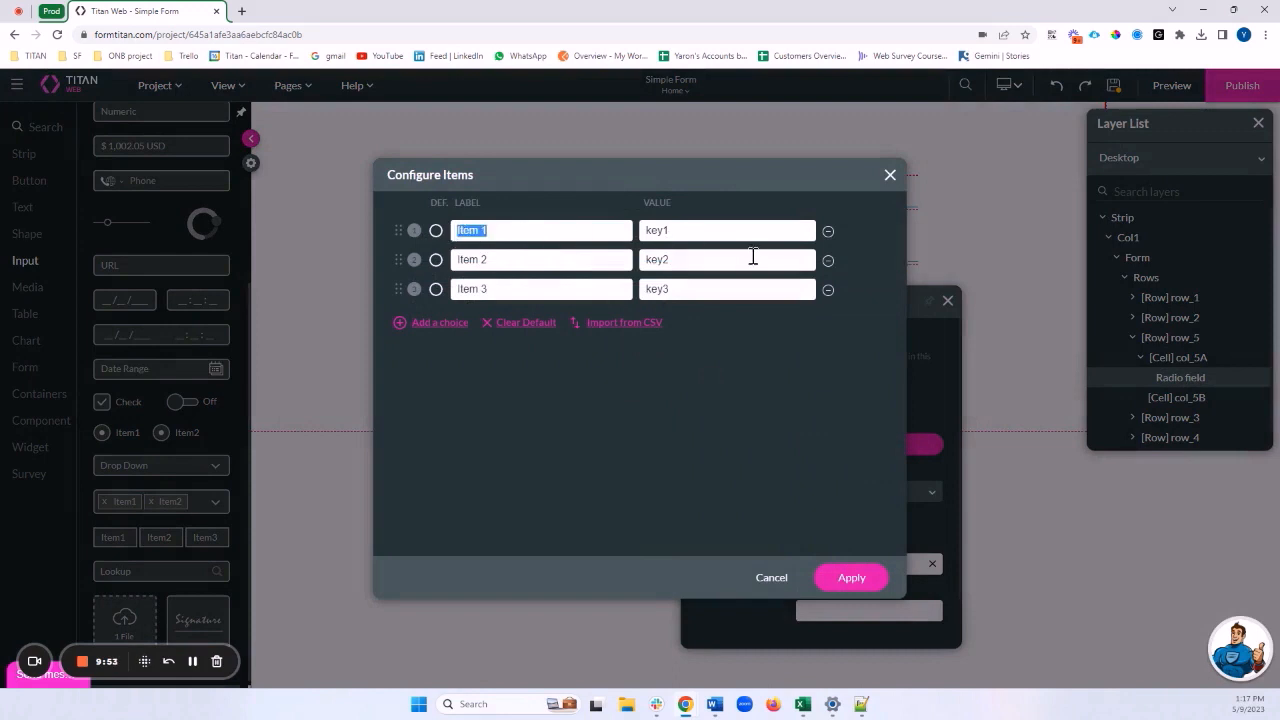
left_click_drag(692, 234, 601, 224)
left_click(889, 176)
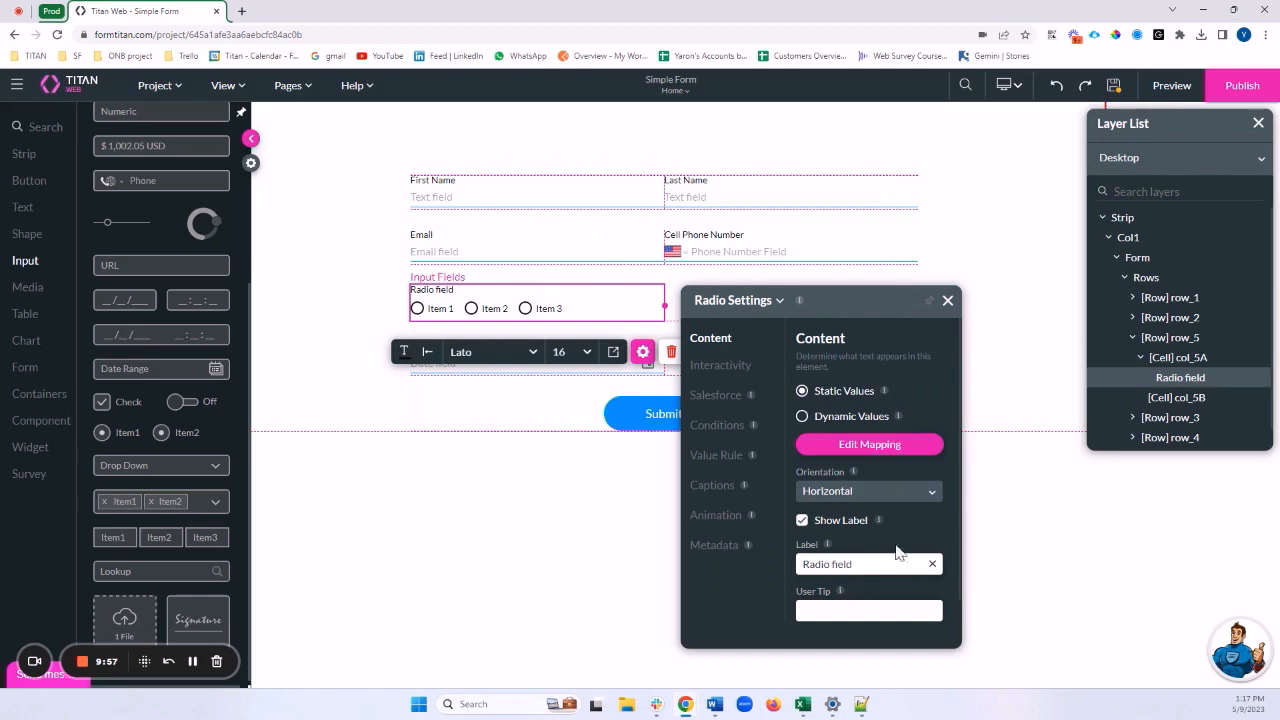
left_click_drag(882, 292, 975, 137)
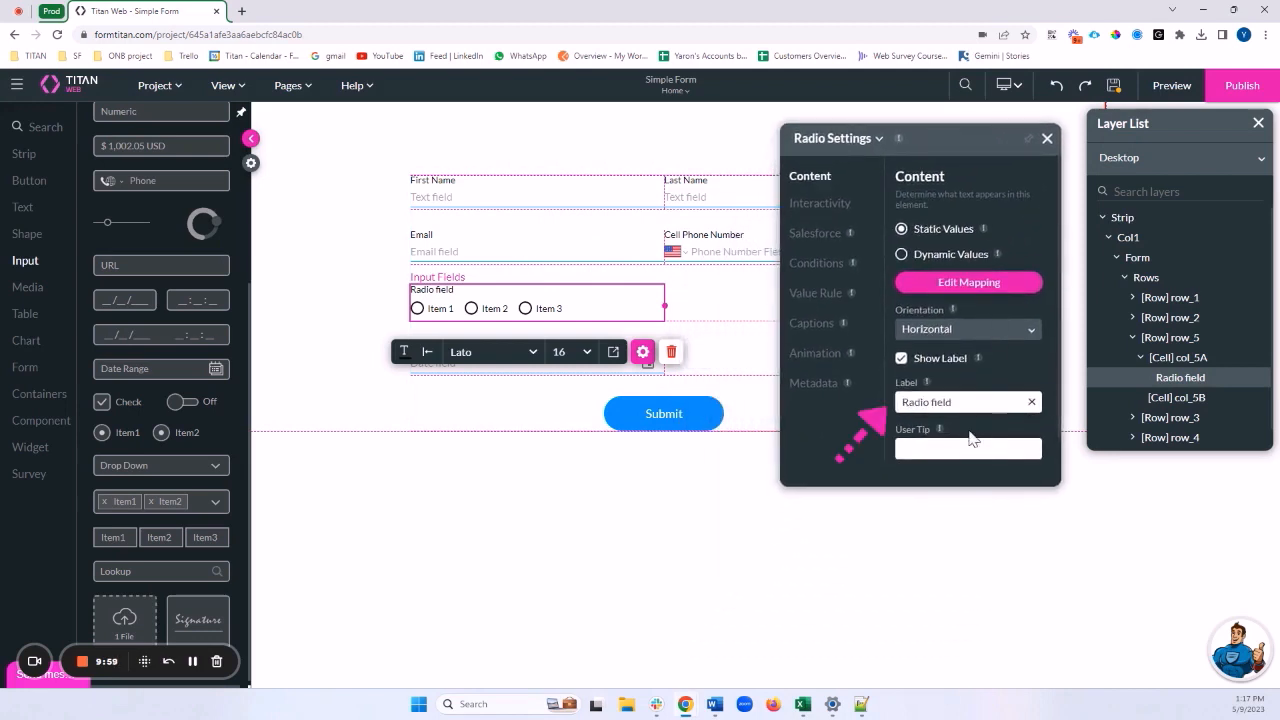
Change the radio field's label from 'Radio field' to 'Are you over 18?'
left_click_drag(950, 403, 897, 412)
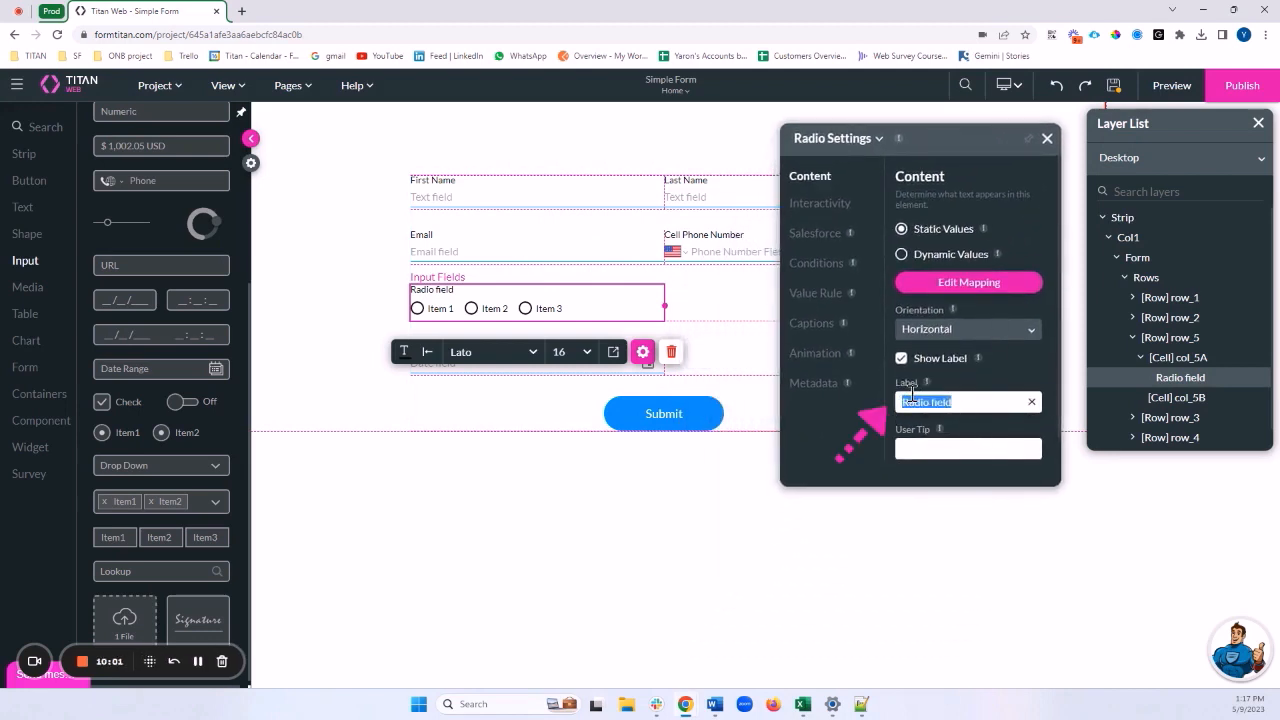
type("Are you ")
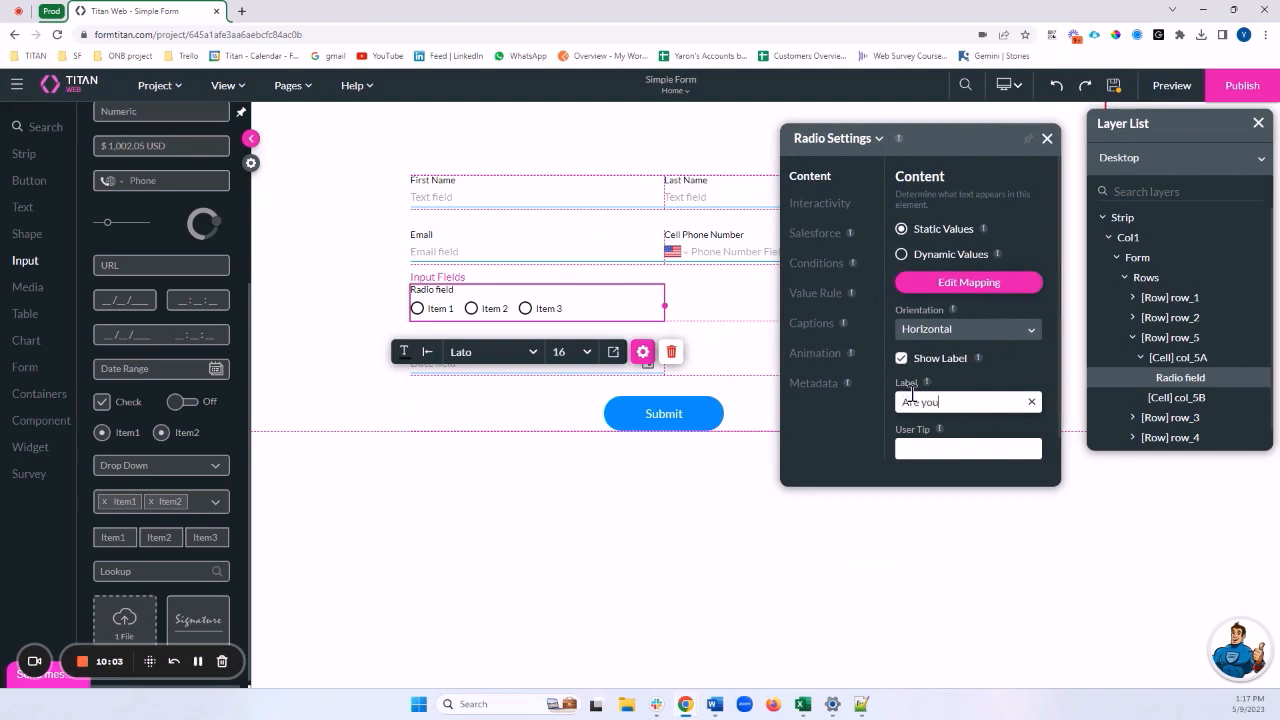
type("Over 1")
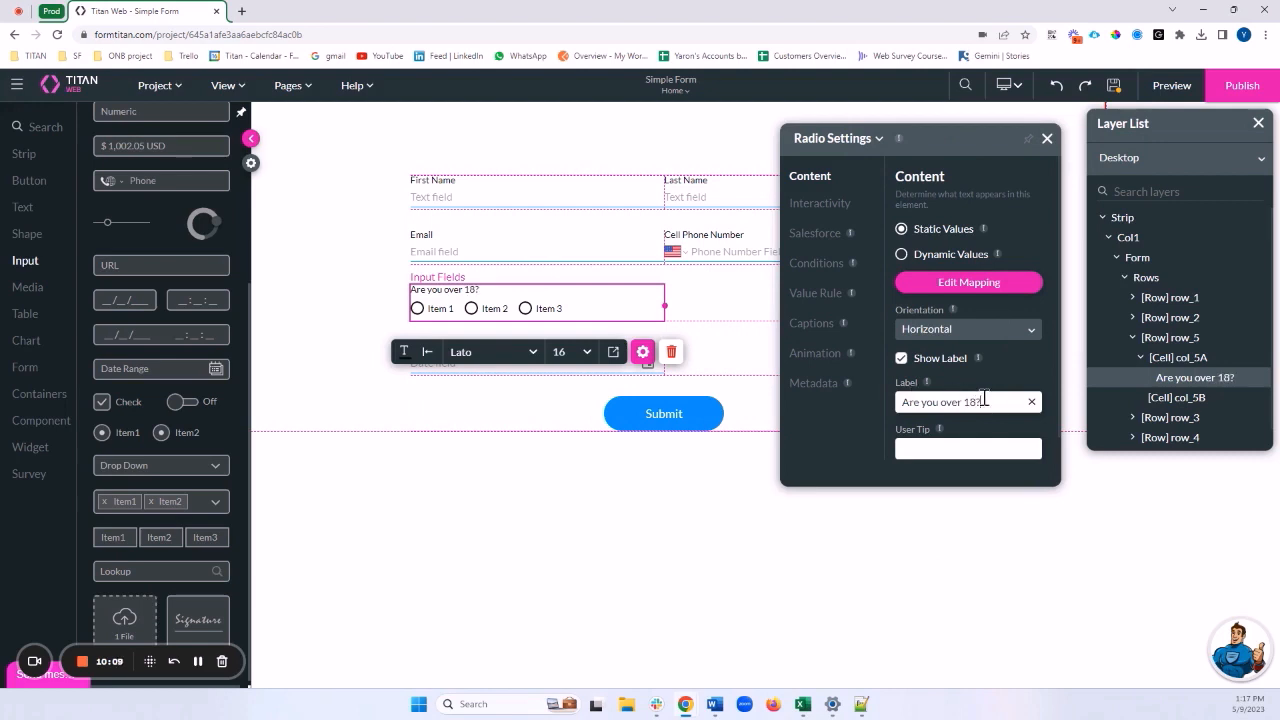
left_click_drag(988, 402, 902, 405)
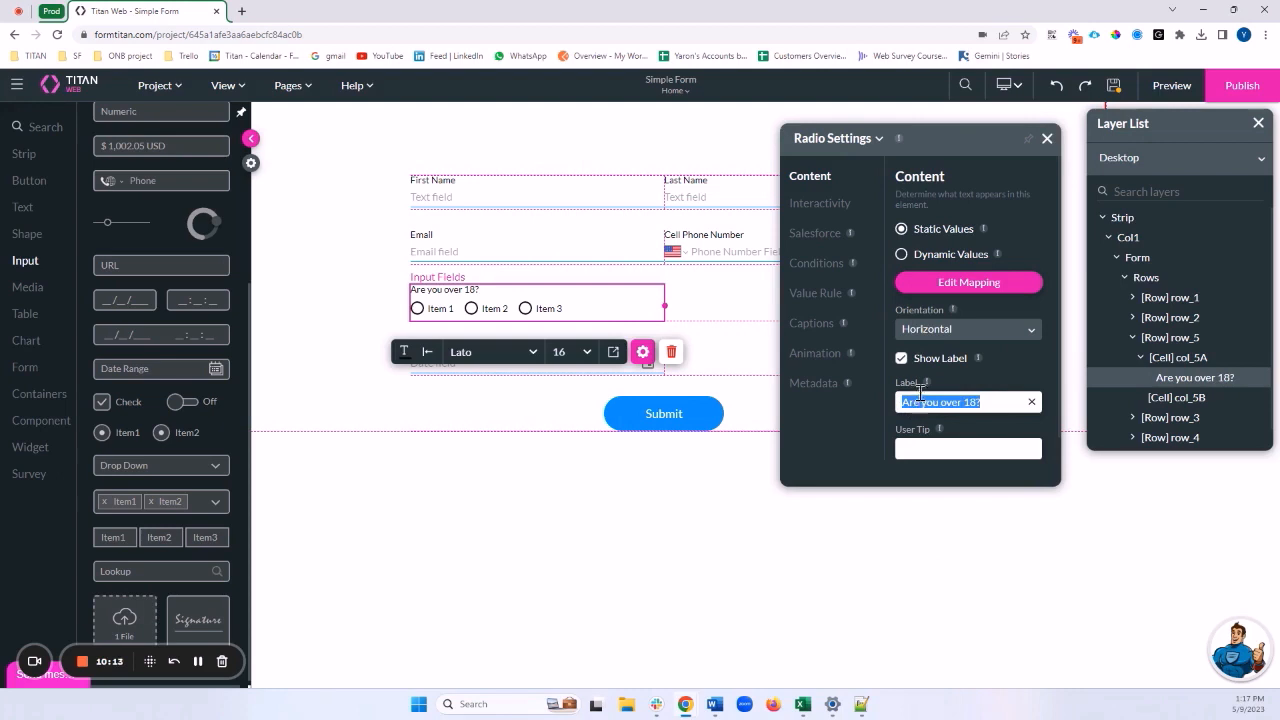
left_click(723, 366)
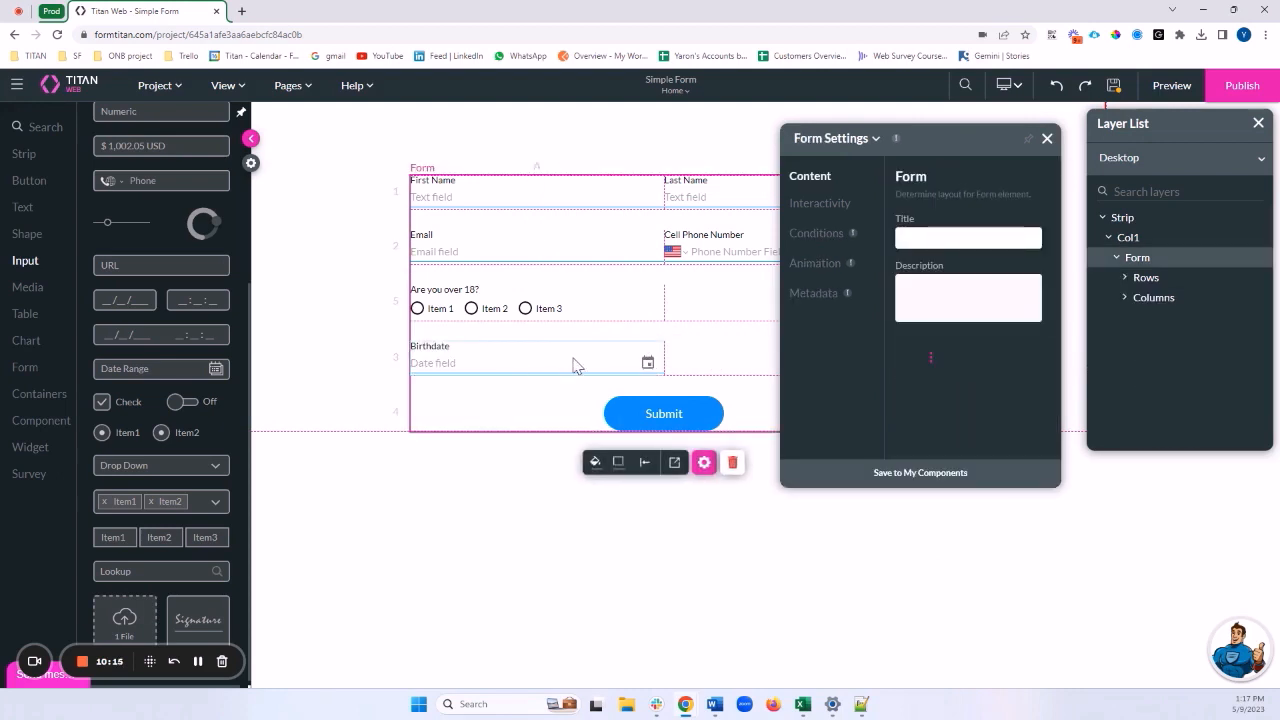
Delete Item 3 and rename the remaining choices Yes and No
left_click(617, 318)
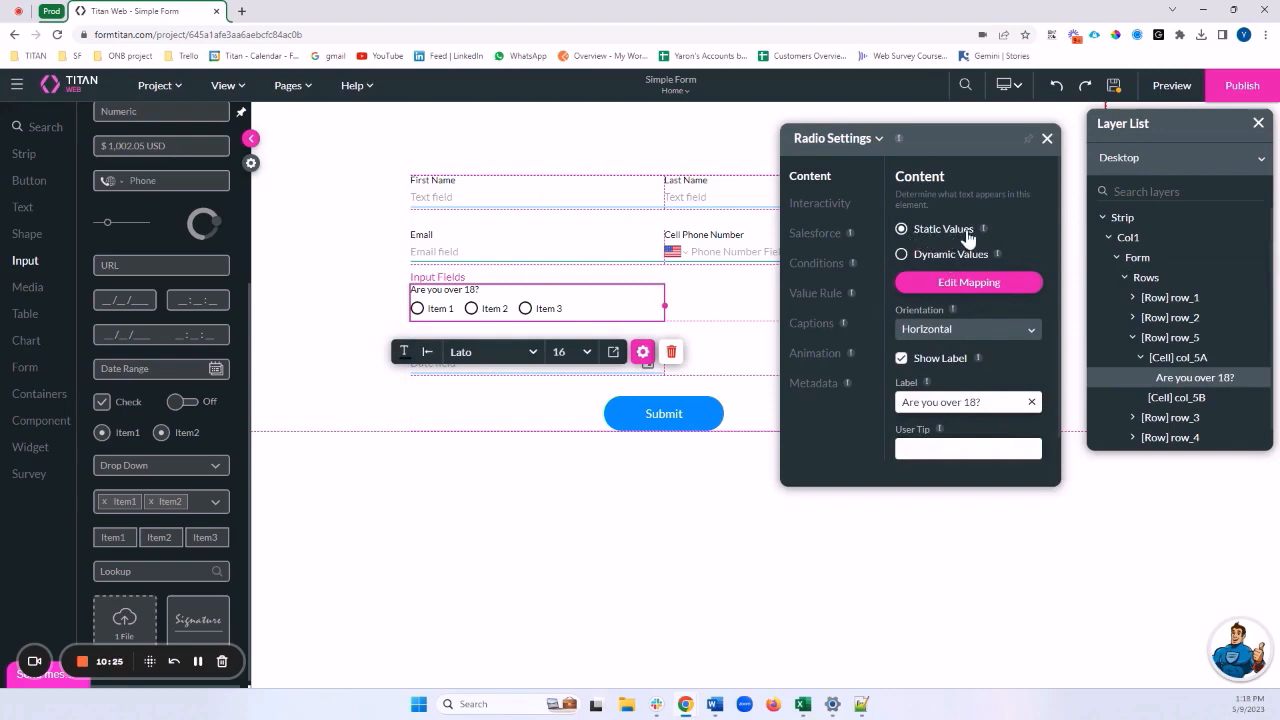
left_click(957, 284)
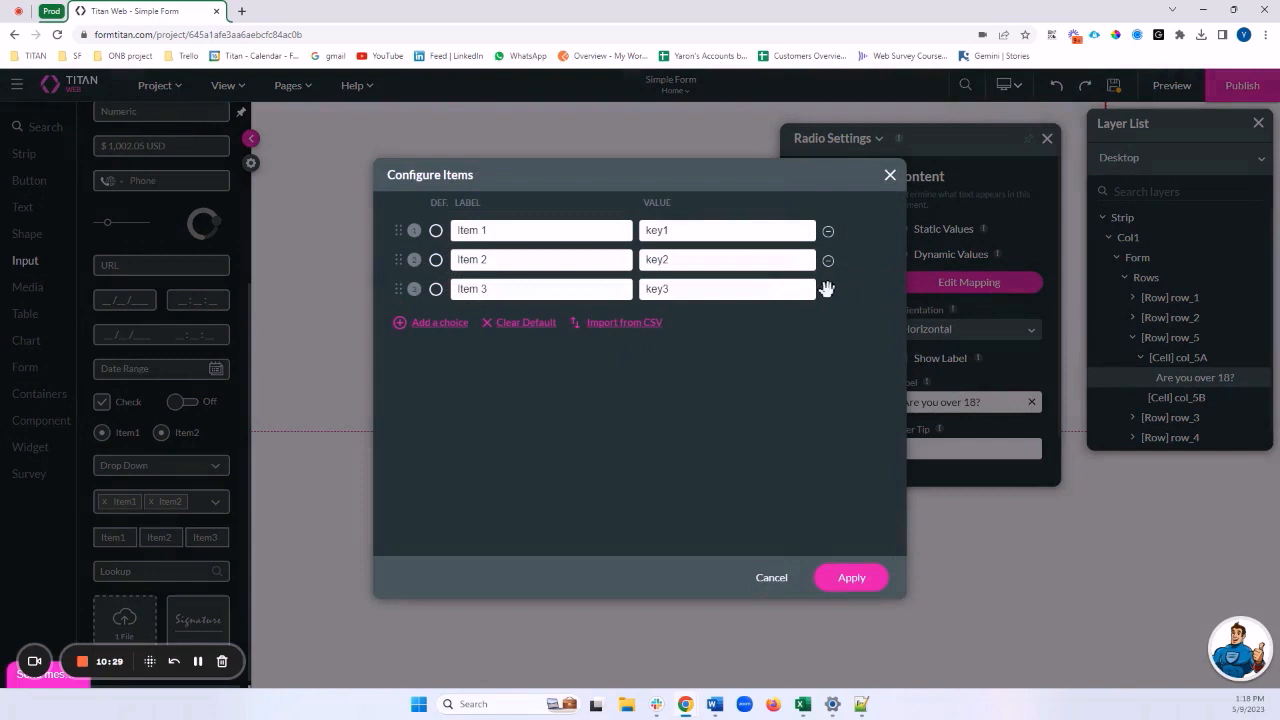
left_click(827, 289)
left_click_drag(509, 231, 436, 230)
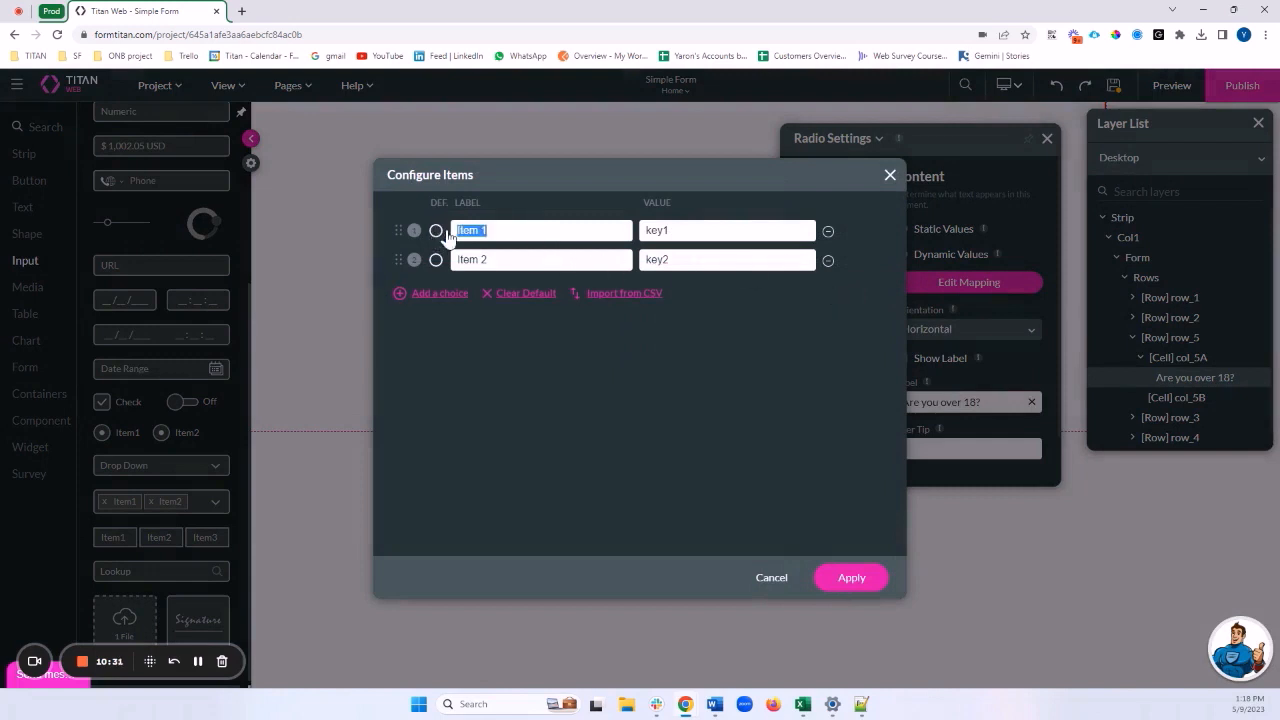
type("Y")
left_click_drag(548, 257, 377, 249)
type("PM")
key("BackSpace")
key("BackSpace")
type("No")
Replace values key1 and key2 with Yes and No, then apply the choices
double_click(686, 231)
left_click(481, 229)
left_click(656, 235)
key("ctrl+a")
type("Yes")
double_click(463, 259)
key("ctrl+c")
double_click(658, 260)
key("ctrl+v")
double_click(486, 231)
left_click(673, 232)
left_click(862, 587)
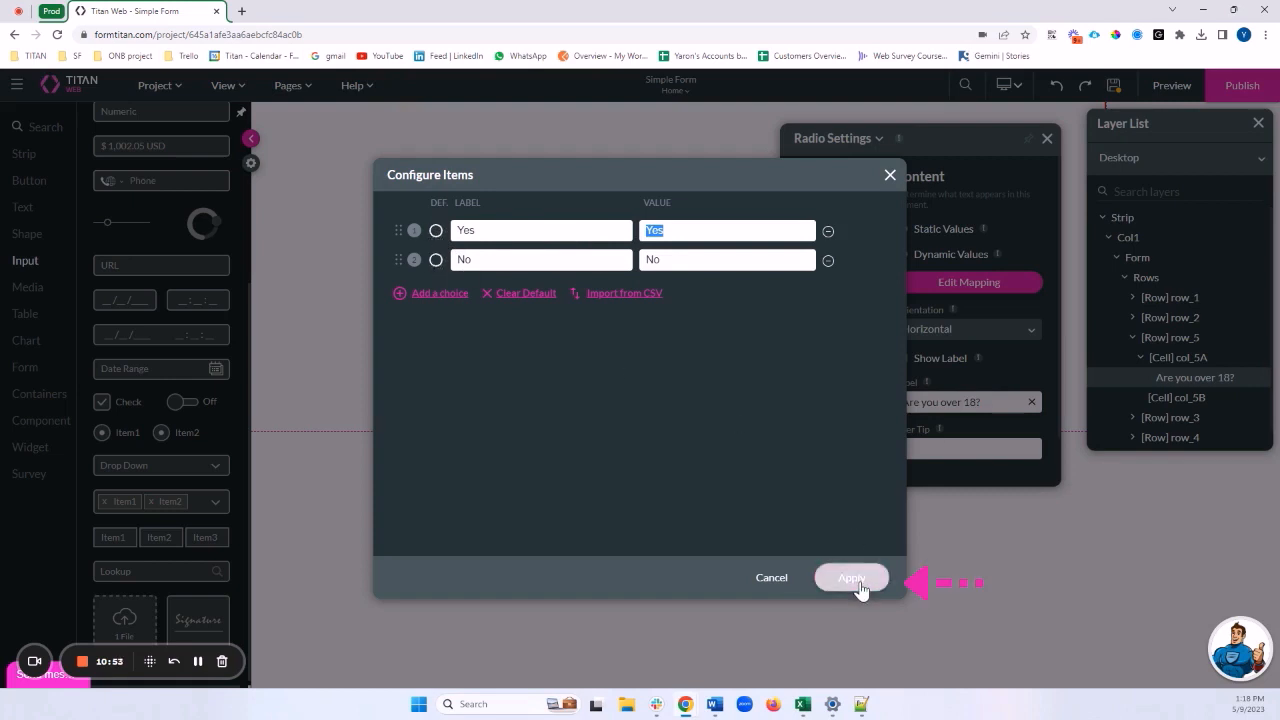
left_click(860, 585)
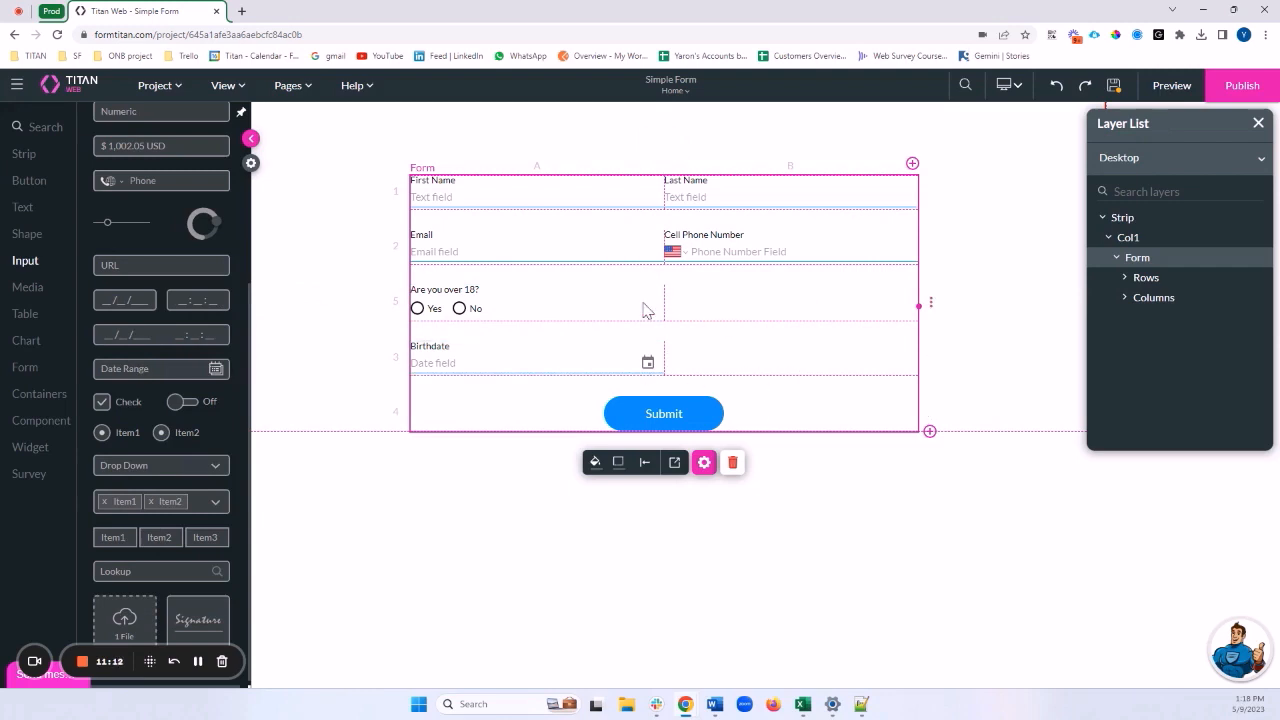
Reselect the 'Are you over 18?' question and show the Conditions section of its settings
left_click(520, 320)
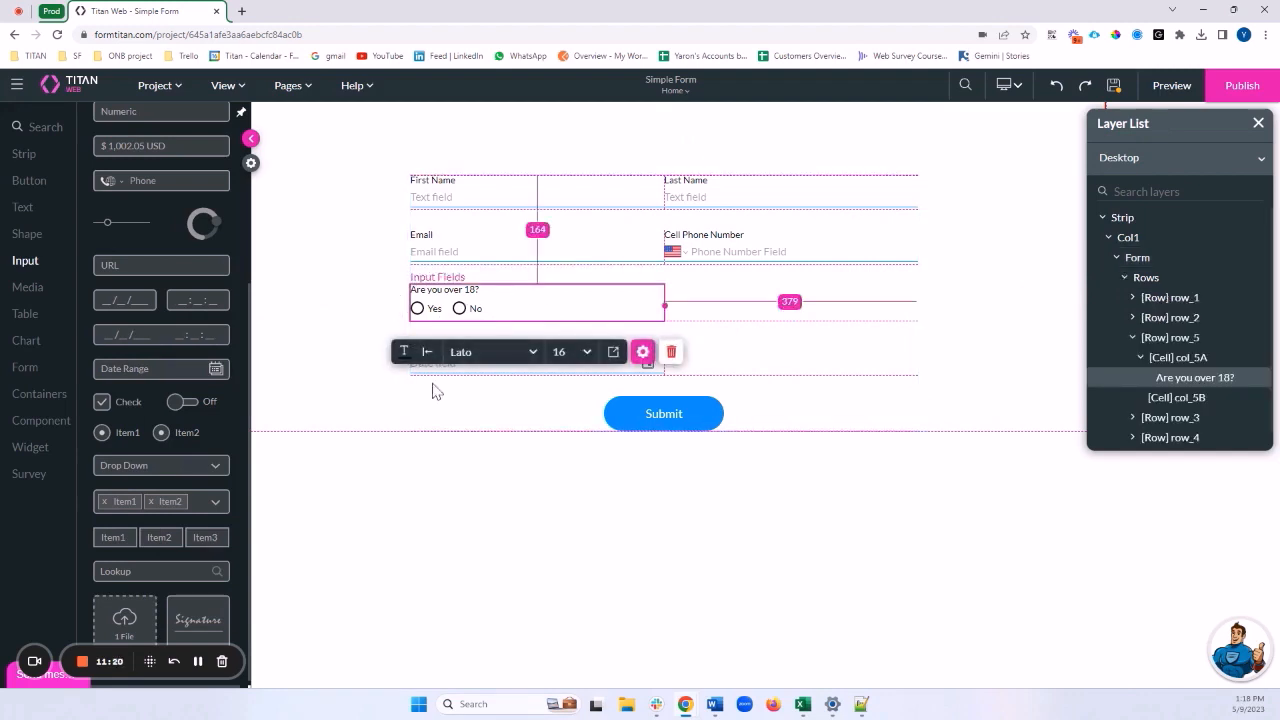
left_click(440, 421)
left_click(478, 363)
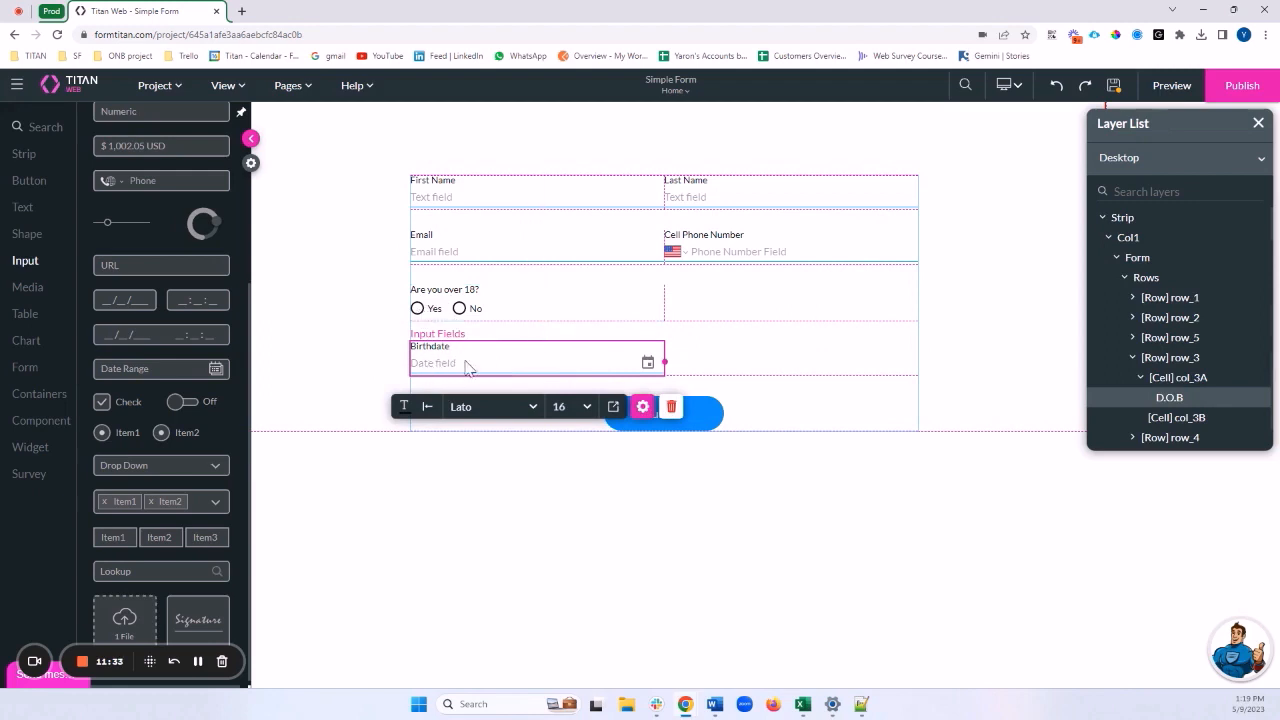
left_click(461, 310)
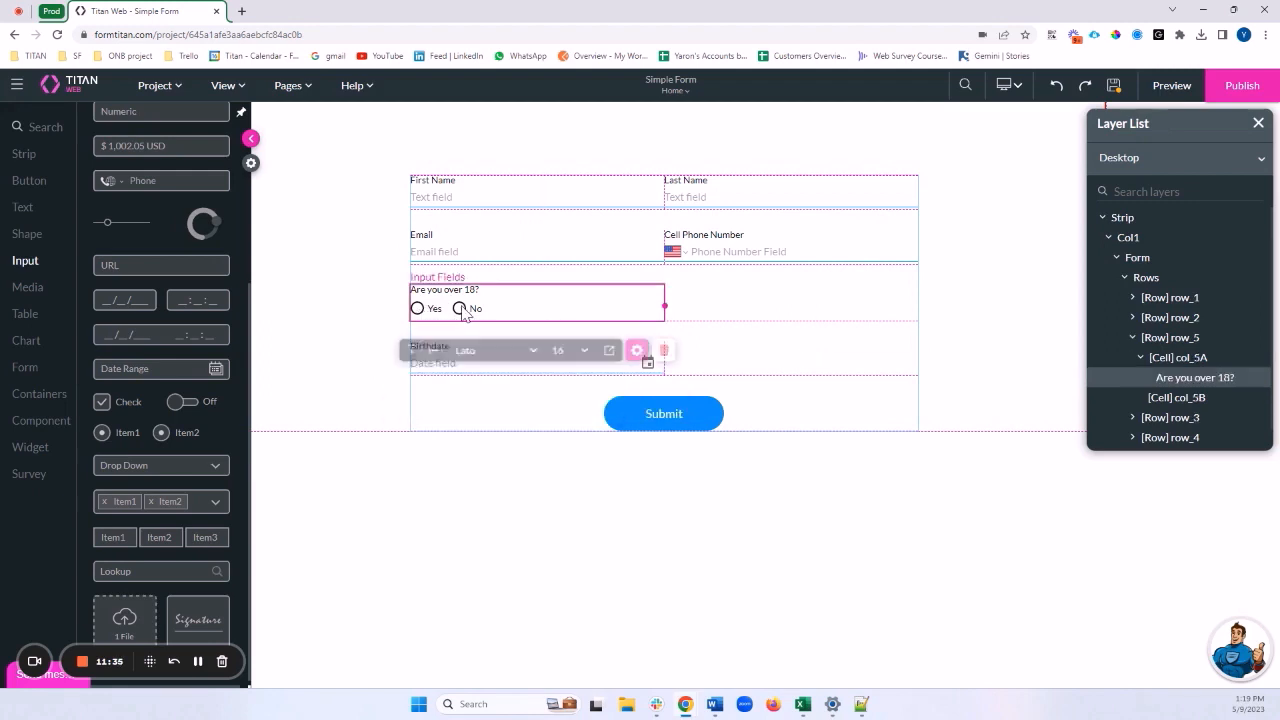
left_click(459, 402)
left_click(466, 366)
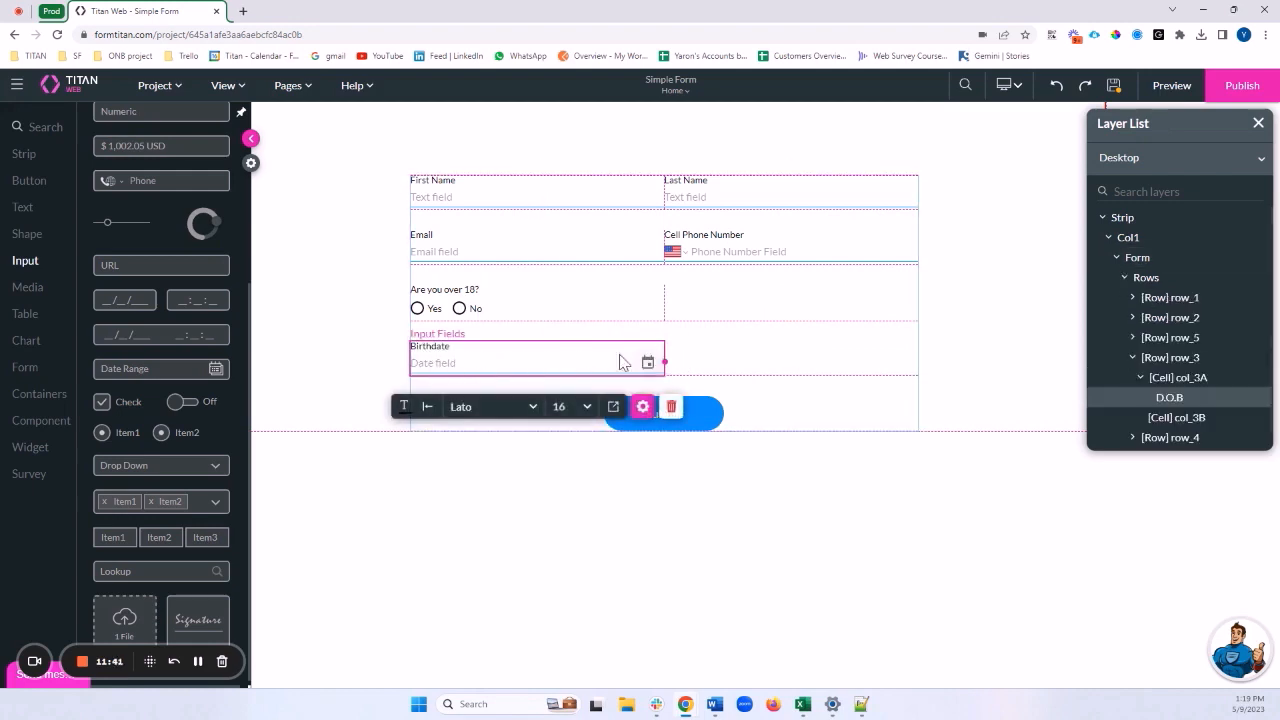
left_click(440, 308)
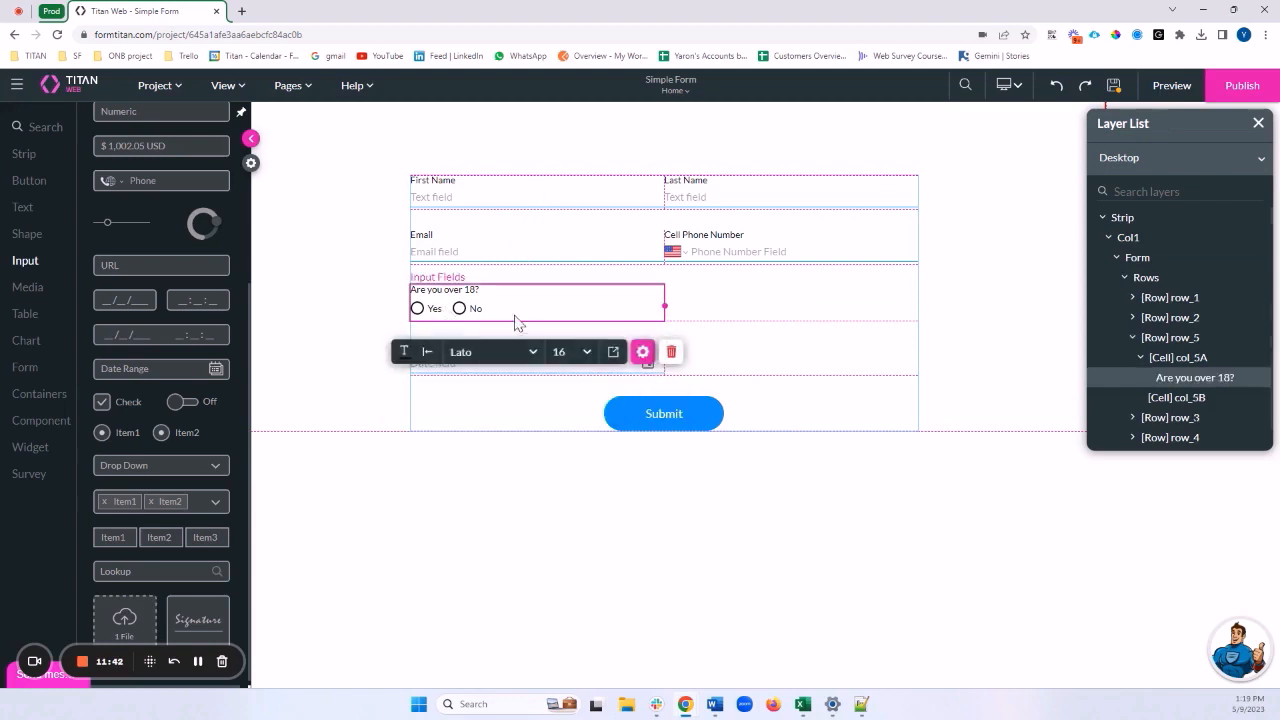
left_click(645, 356)
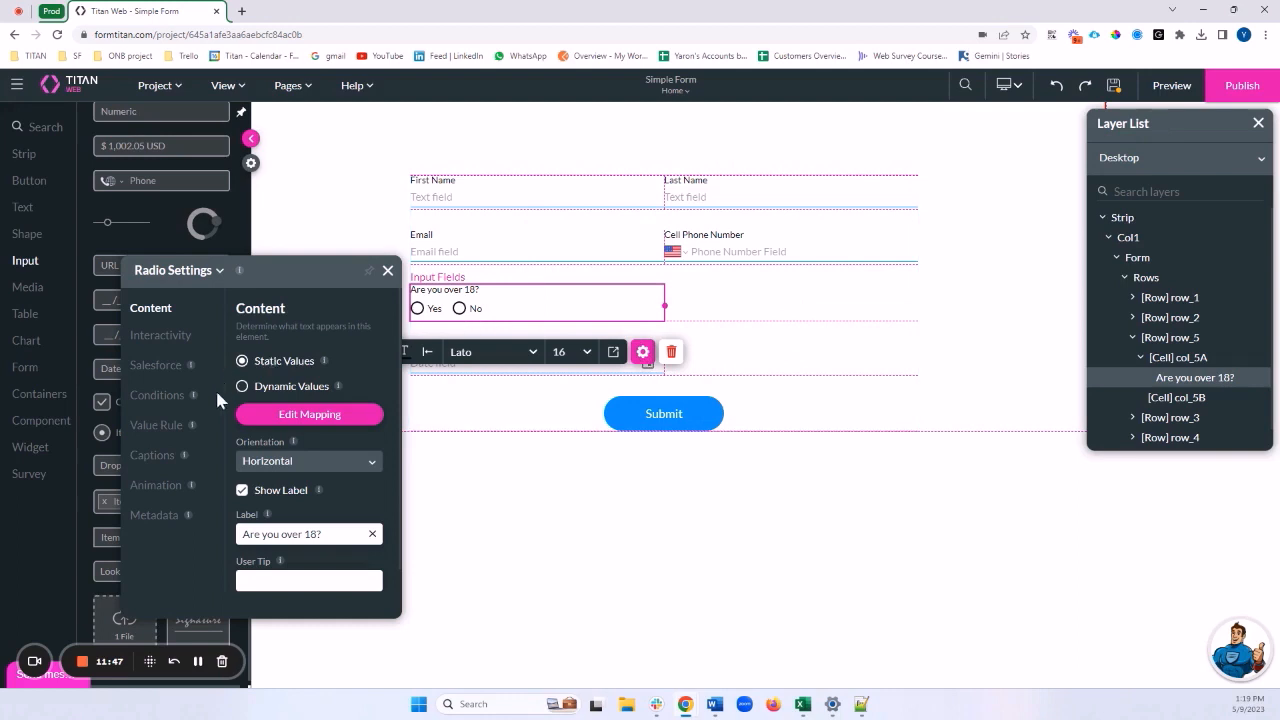
left_click(150, 398)
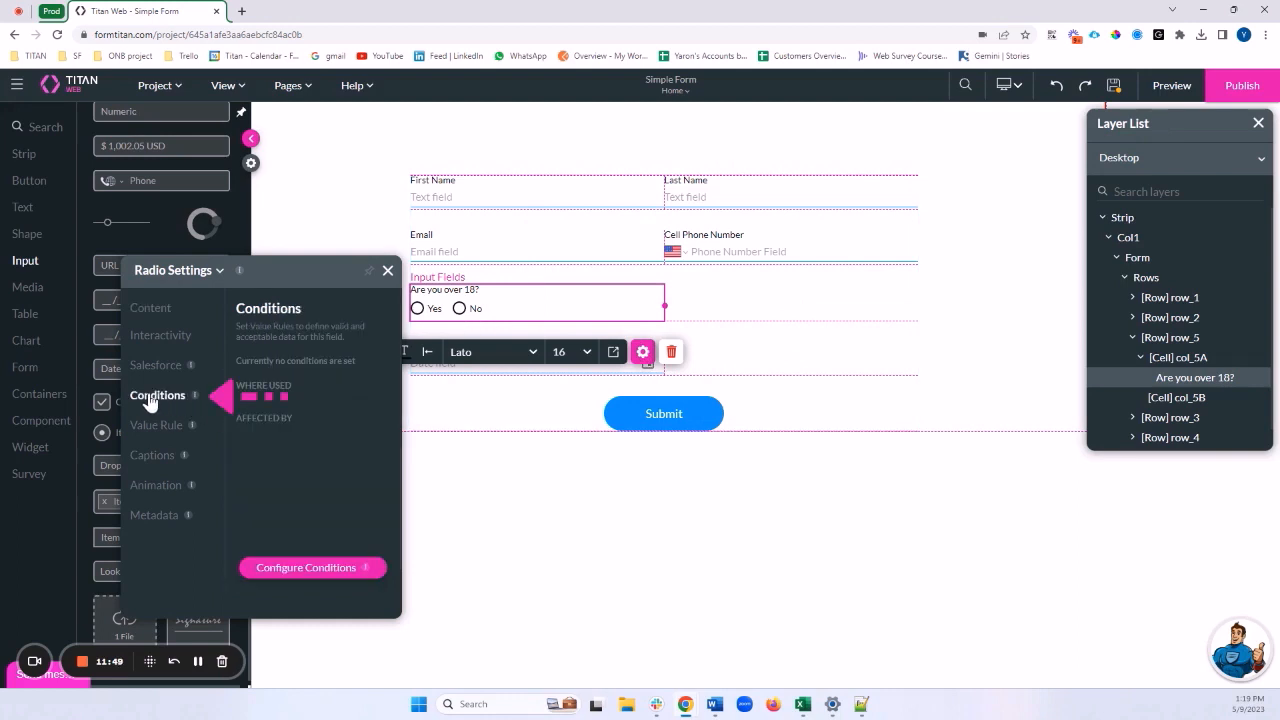
Open Configure Conditions and bring up the Condition node's options menu
left_click(300, 570)
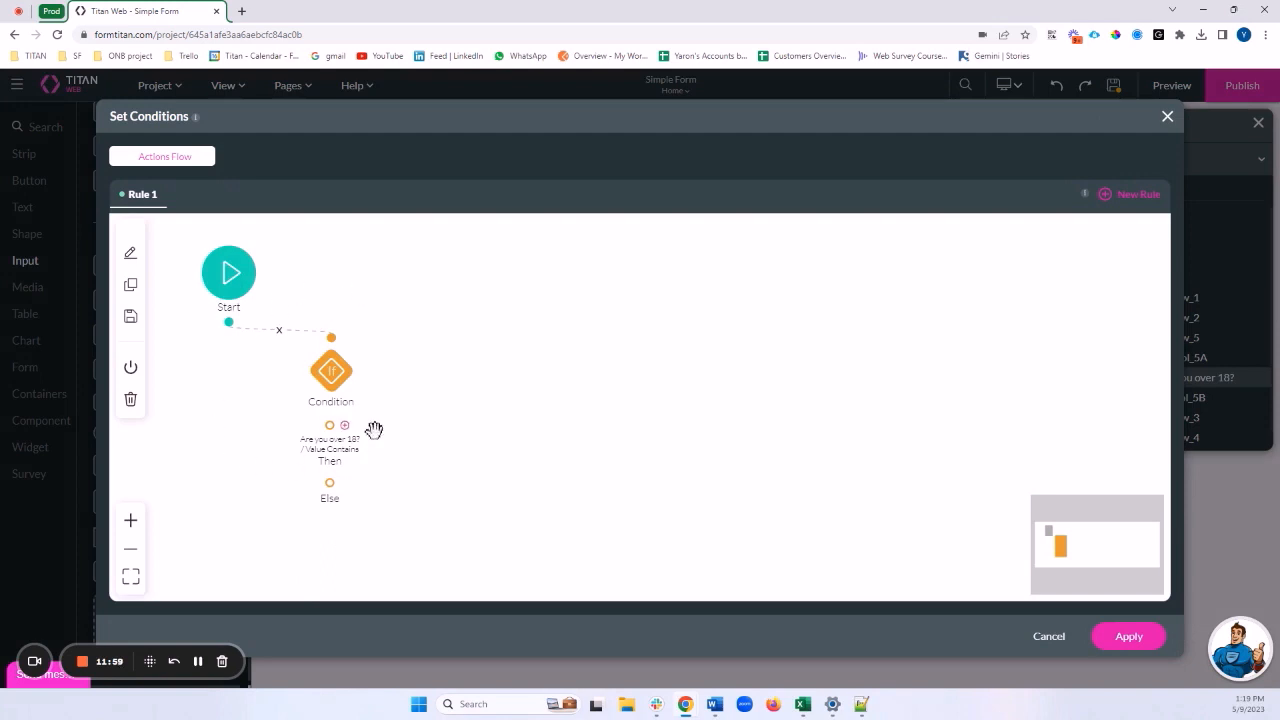
mouse_move(340, 370)
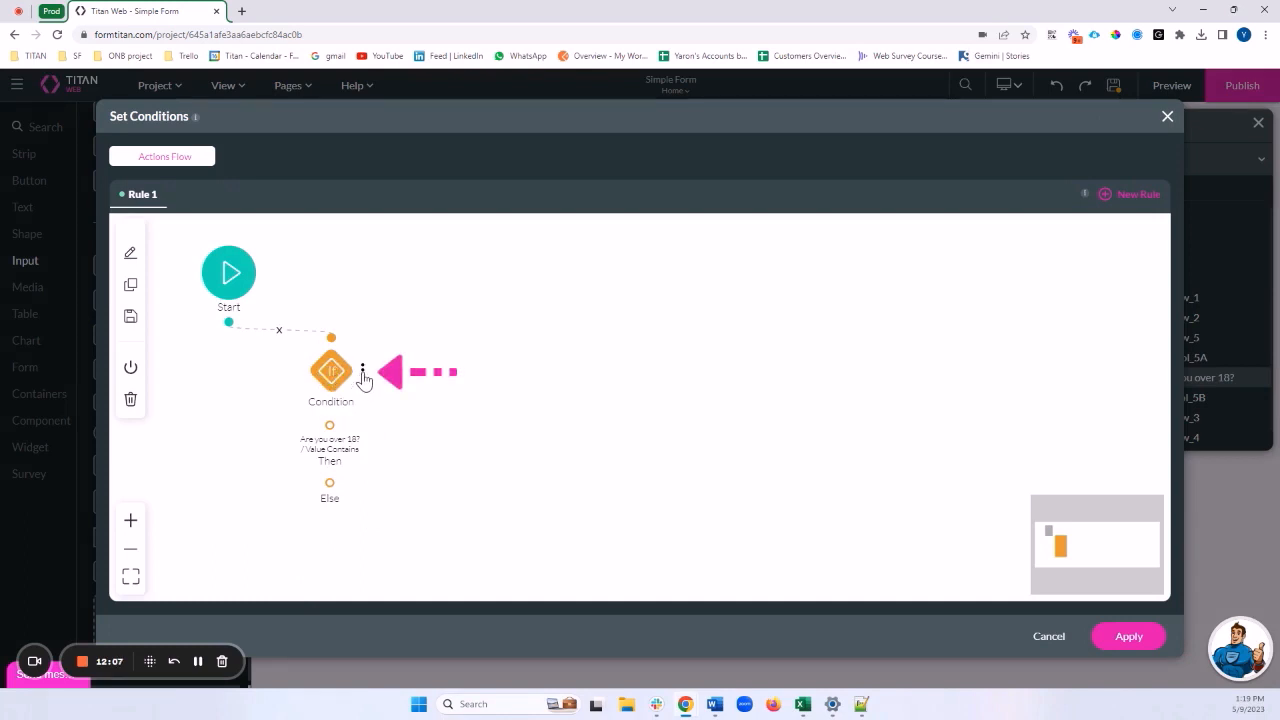
left_click(363, 374)
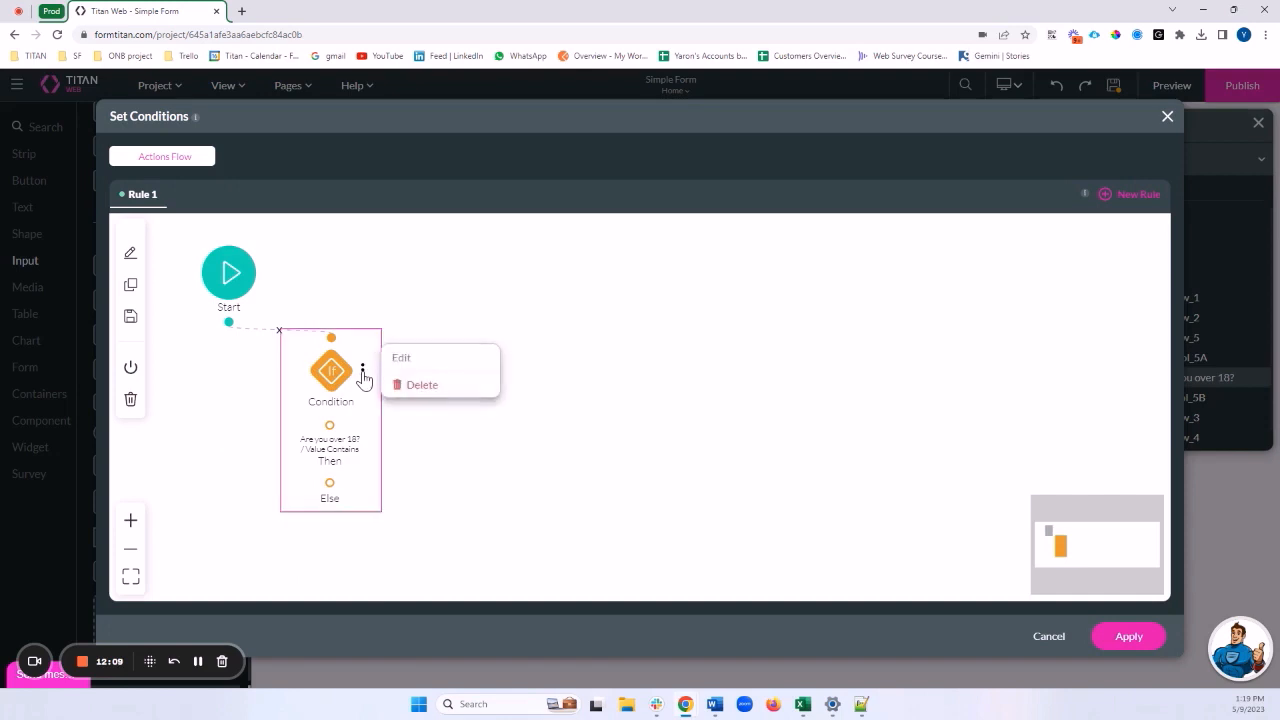
Change Rule 1's condition to Equals, comparing against [Are you over 18?] / Value / Yes
left_click(402, 360)
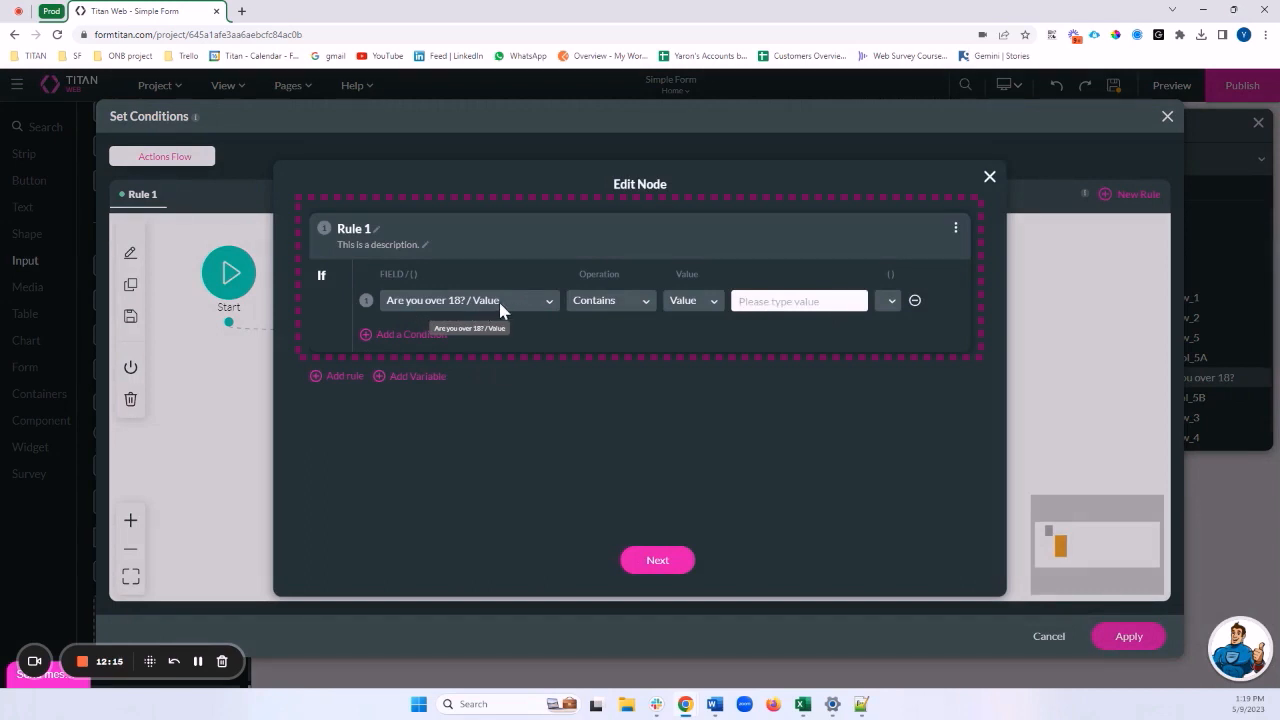
left_click(600, 301)
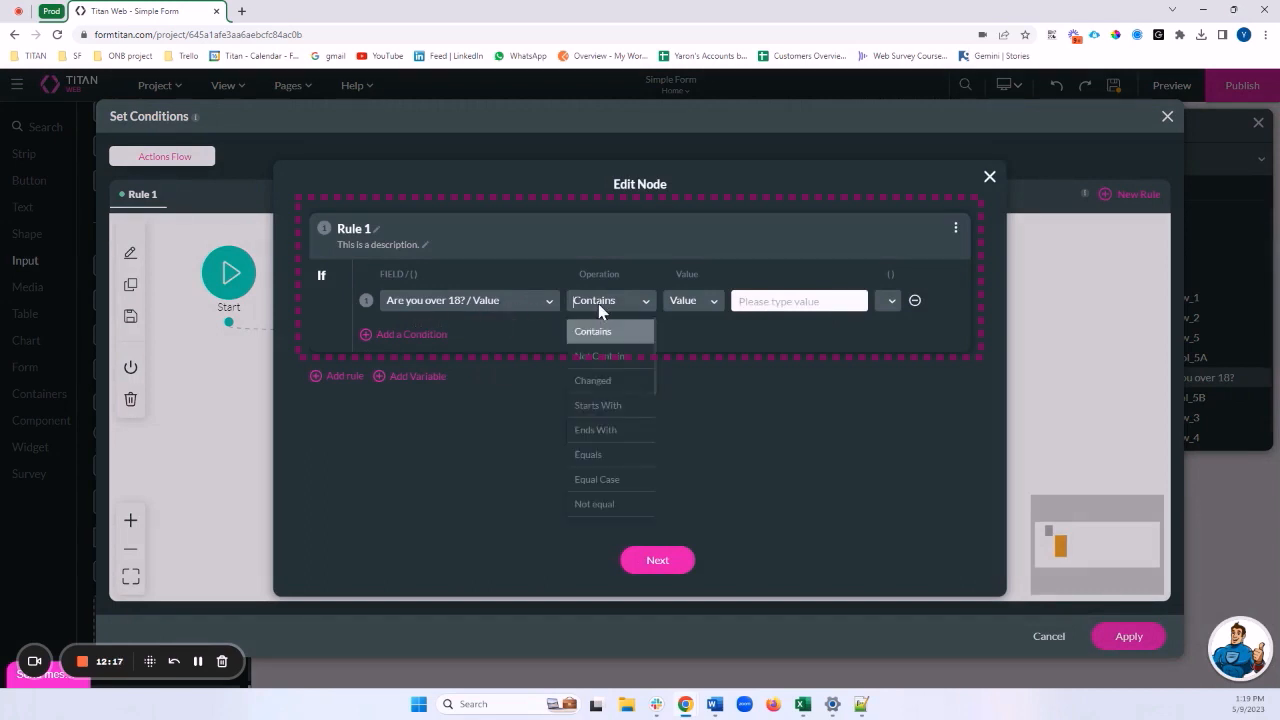
left_click(610, 455)
left_click(786, 300)
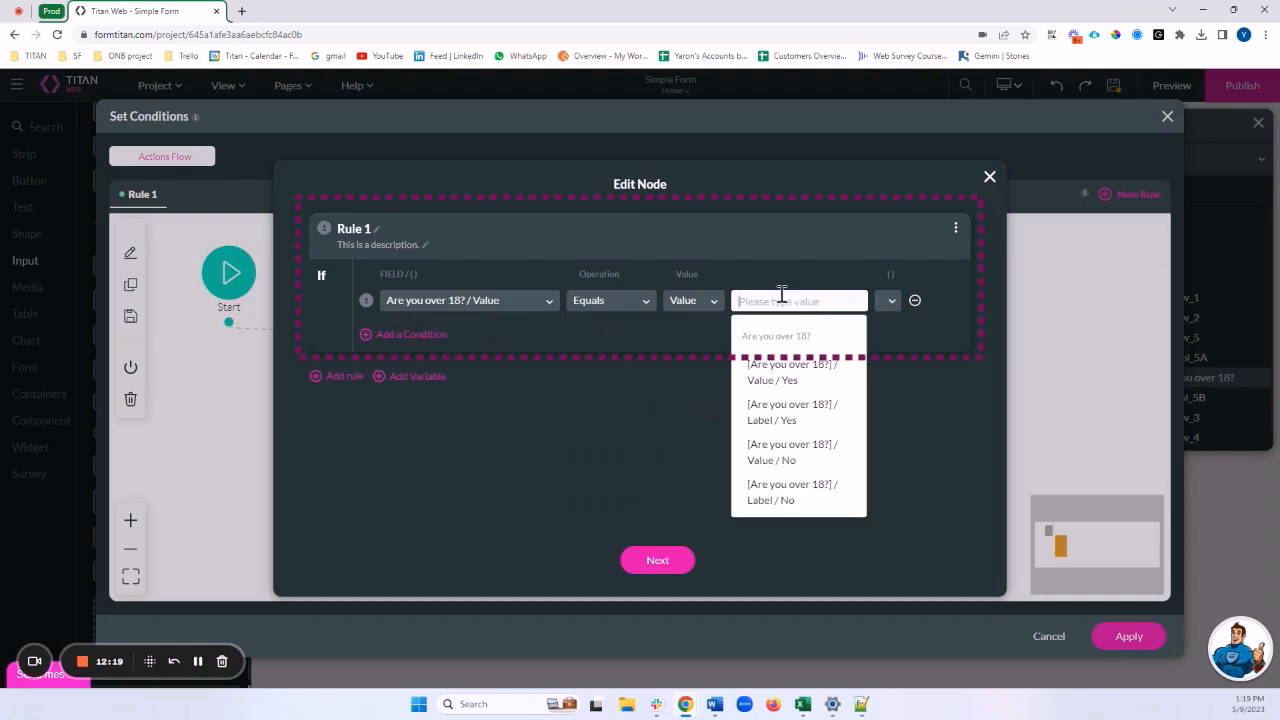
type("yes")
key("Return")
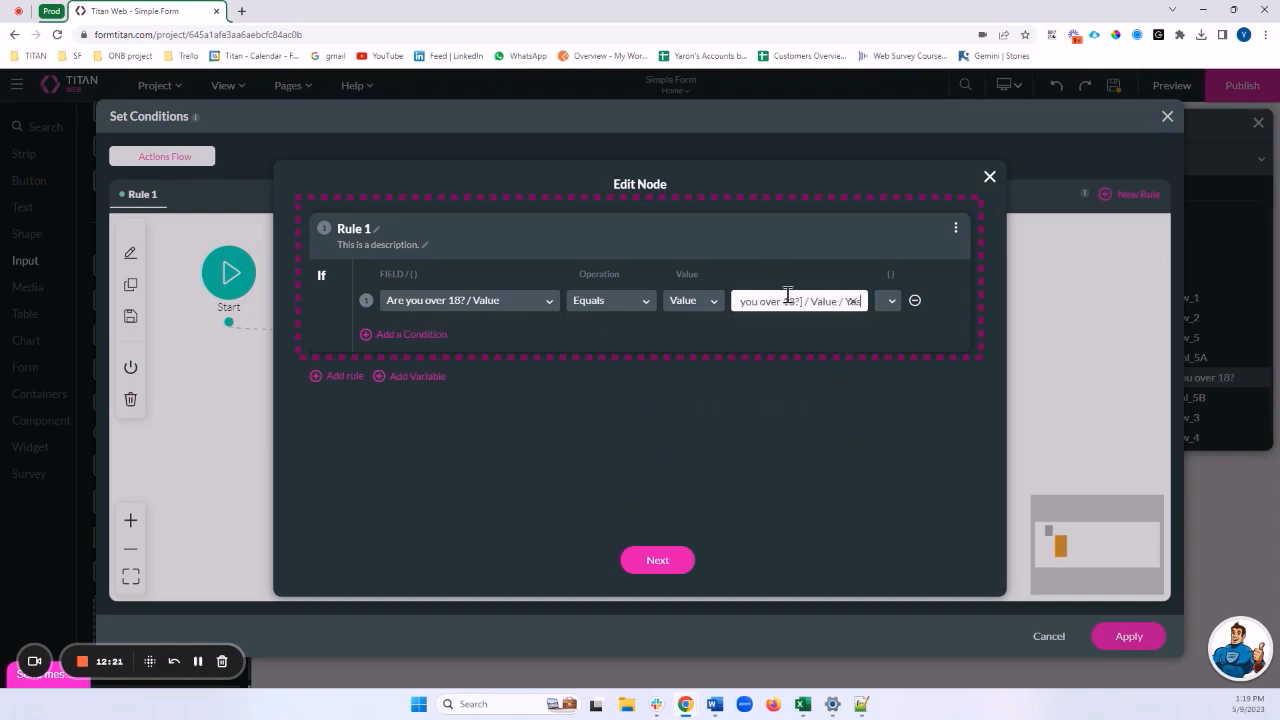
left_click(900, 367)
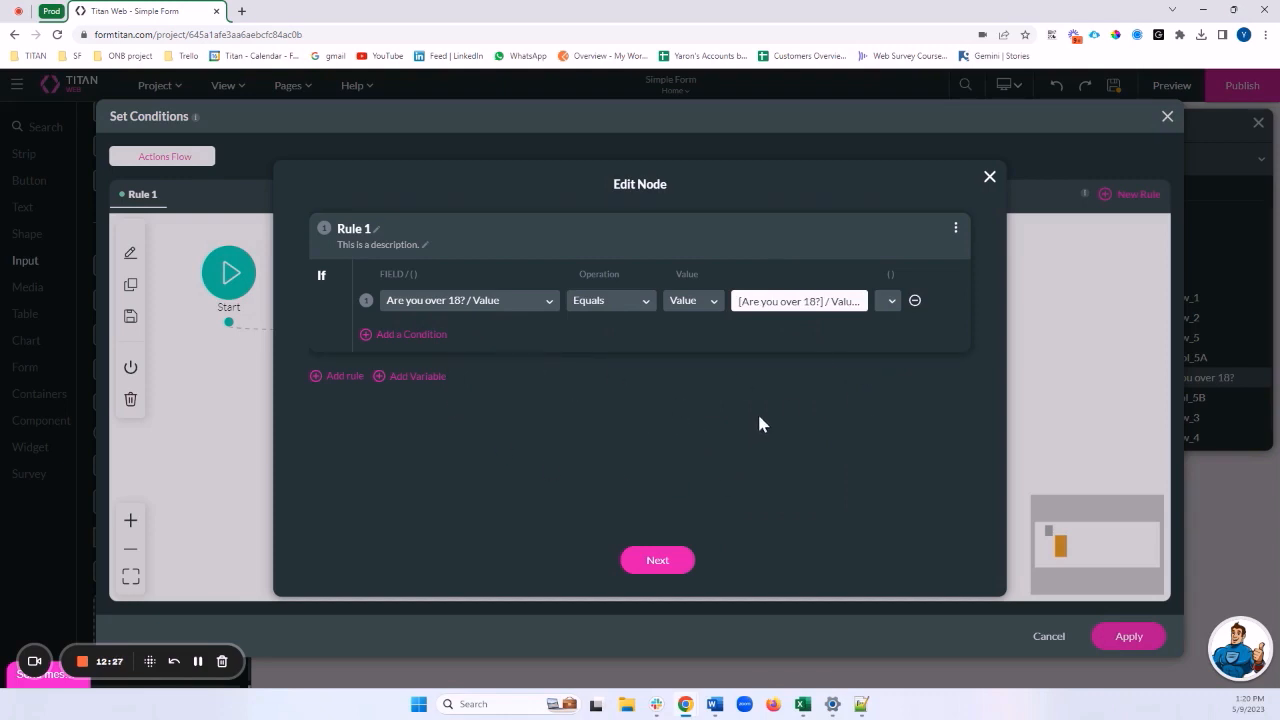
Tag the condition node 'Evaluate if over 18' and save it into the flow
left_click(665, 562)
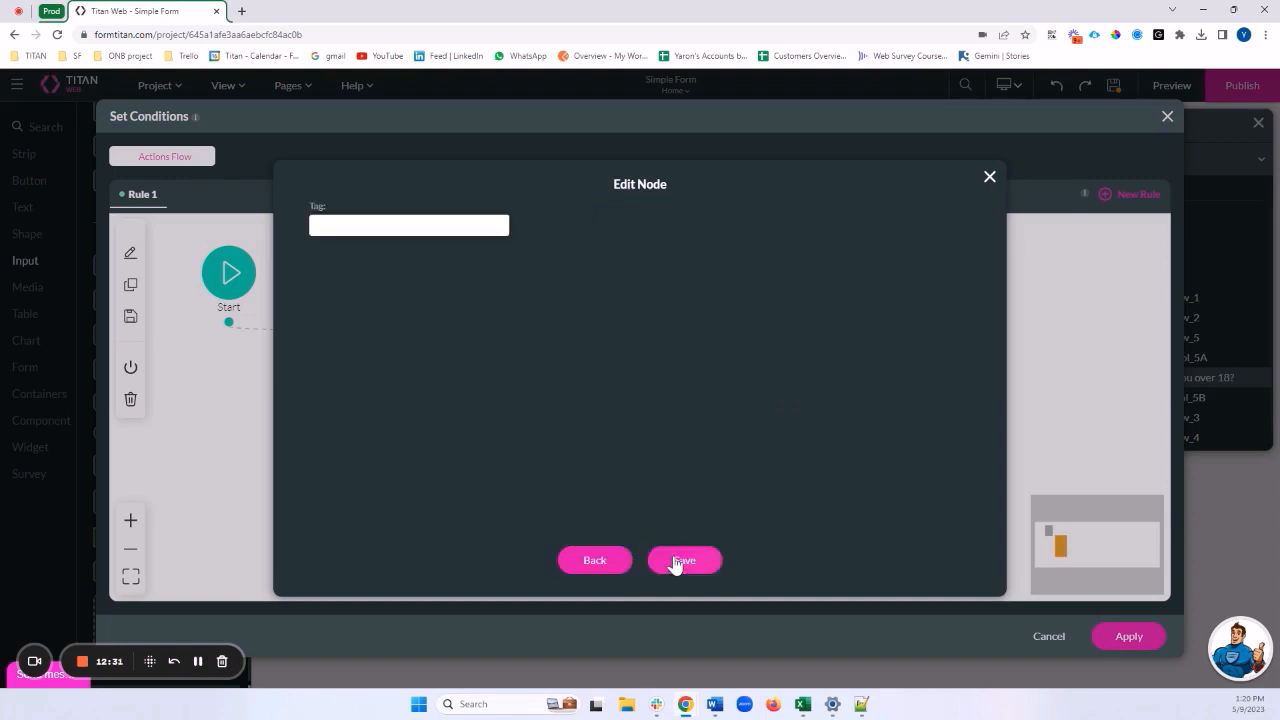
left_click(619, 560)
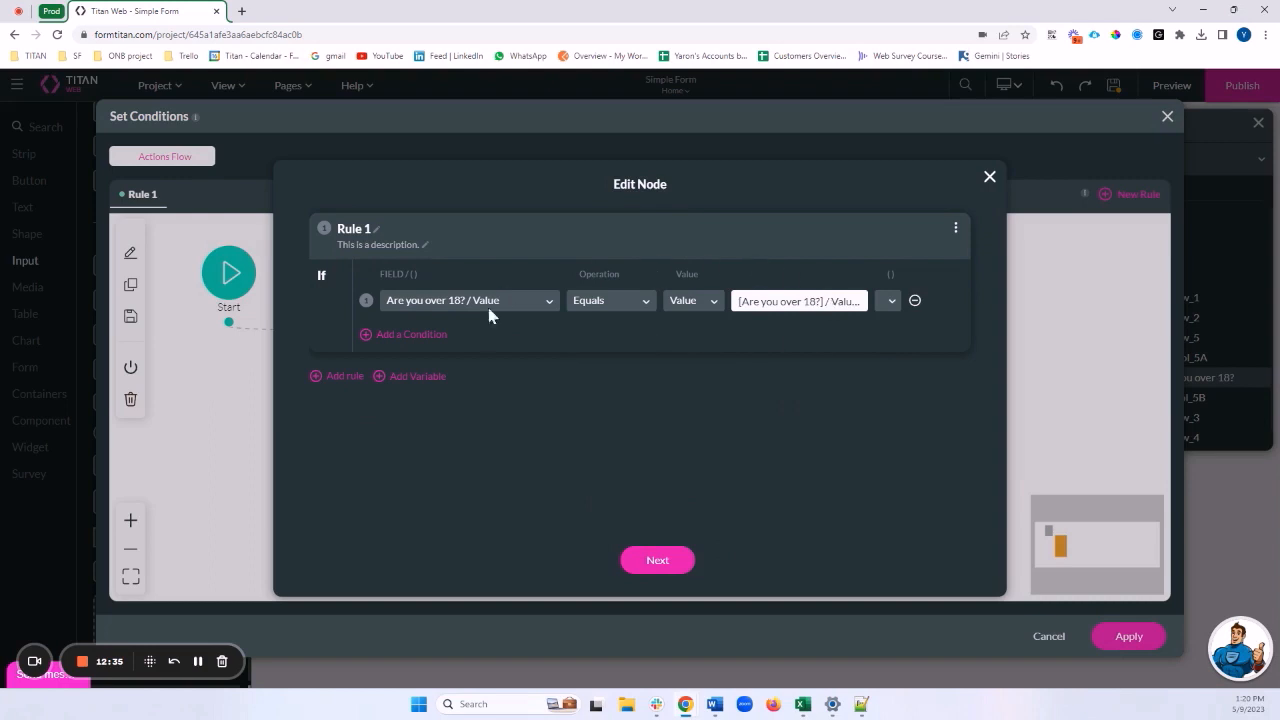
left_click(660, 563)
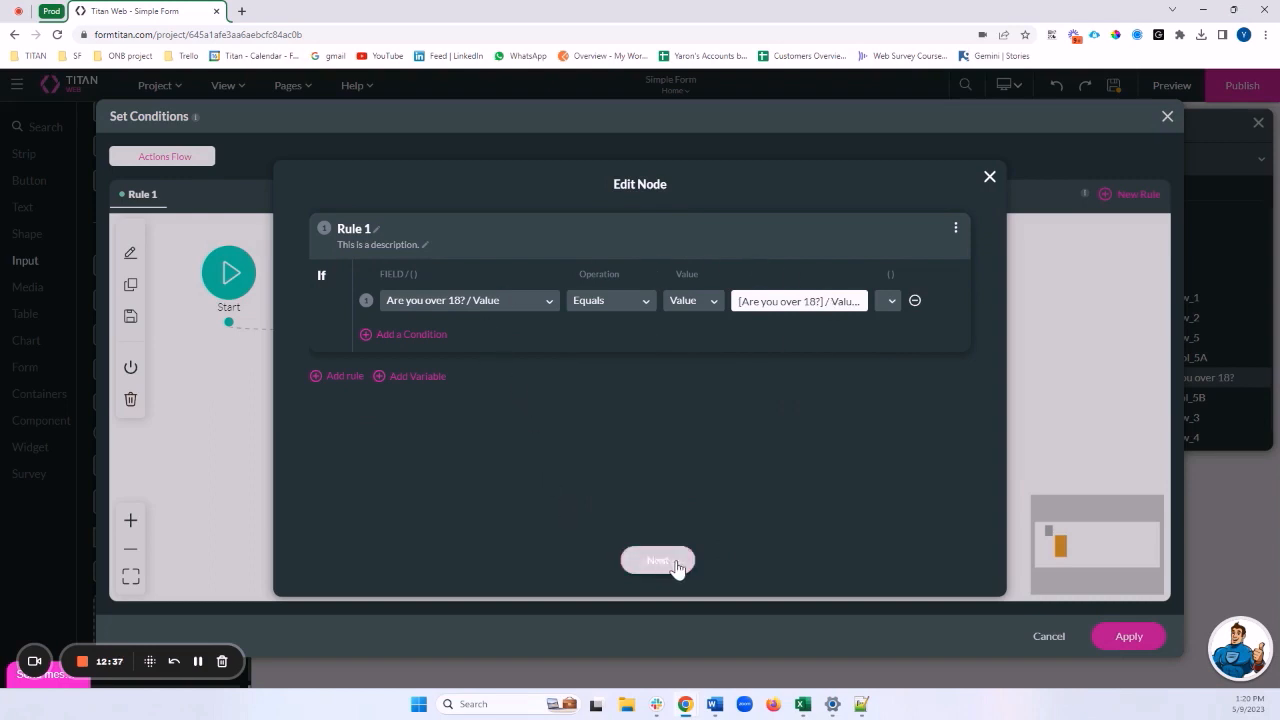
triple_click(827, 305)
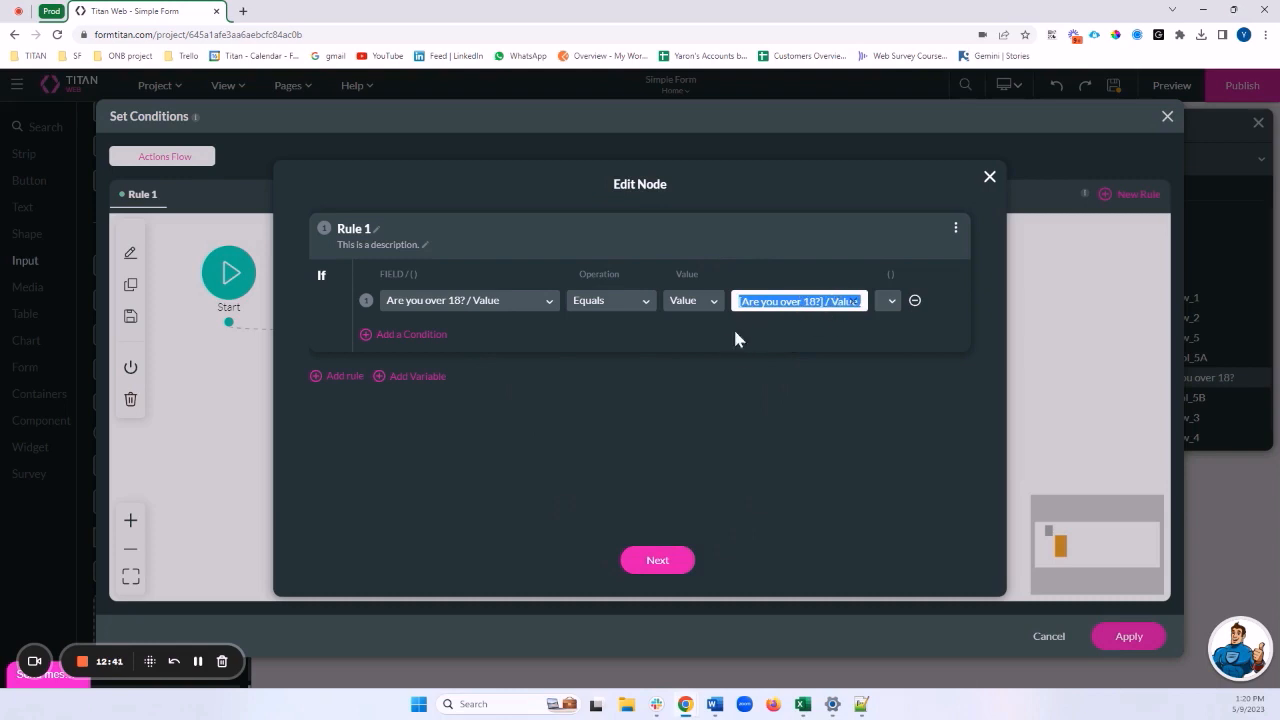
left_click(668, 566)
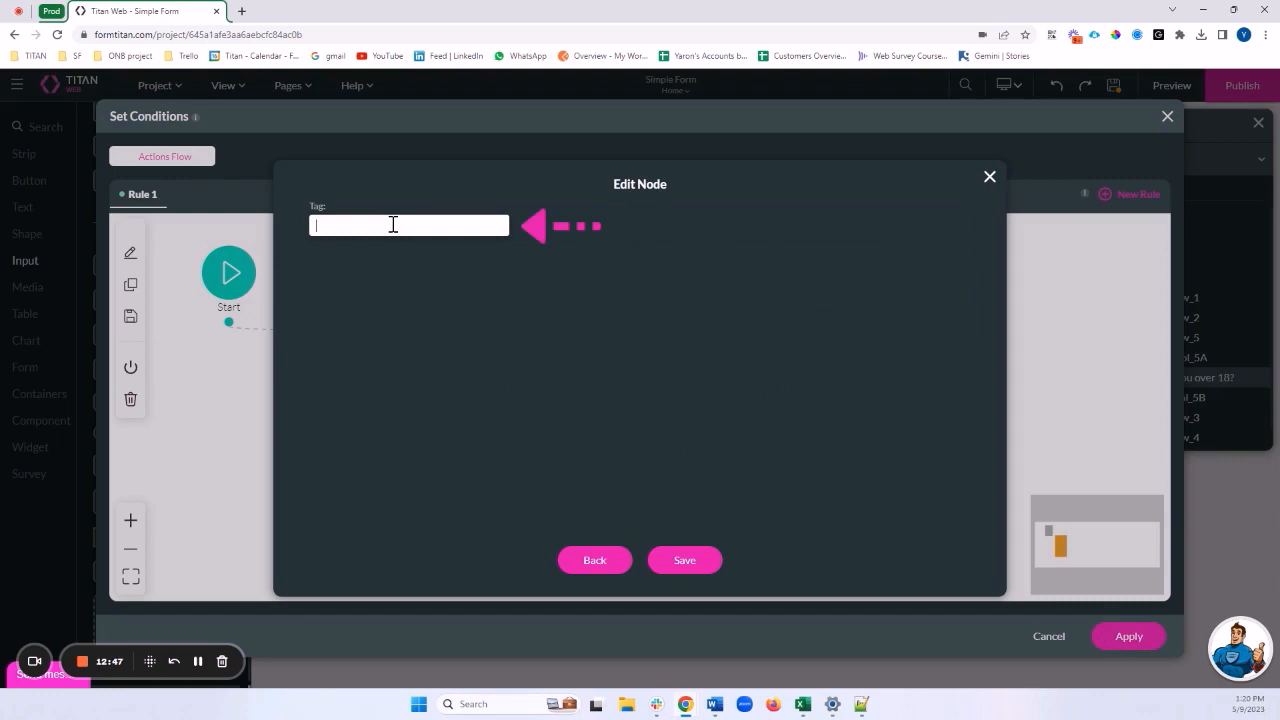
type("Evaluate if over 18")
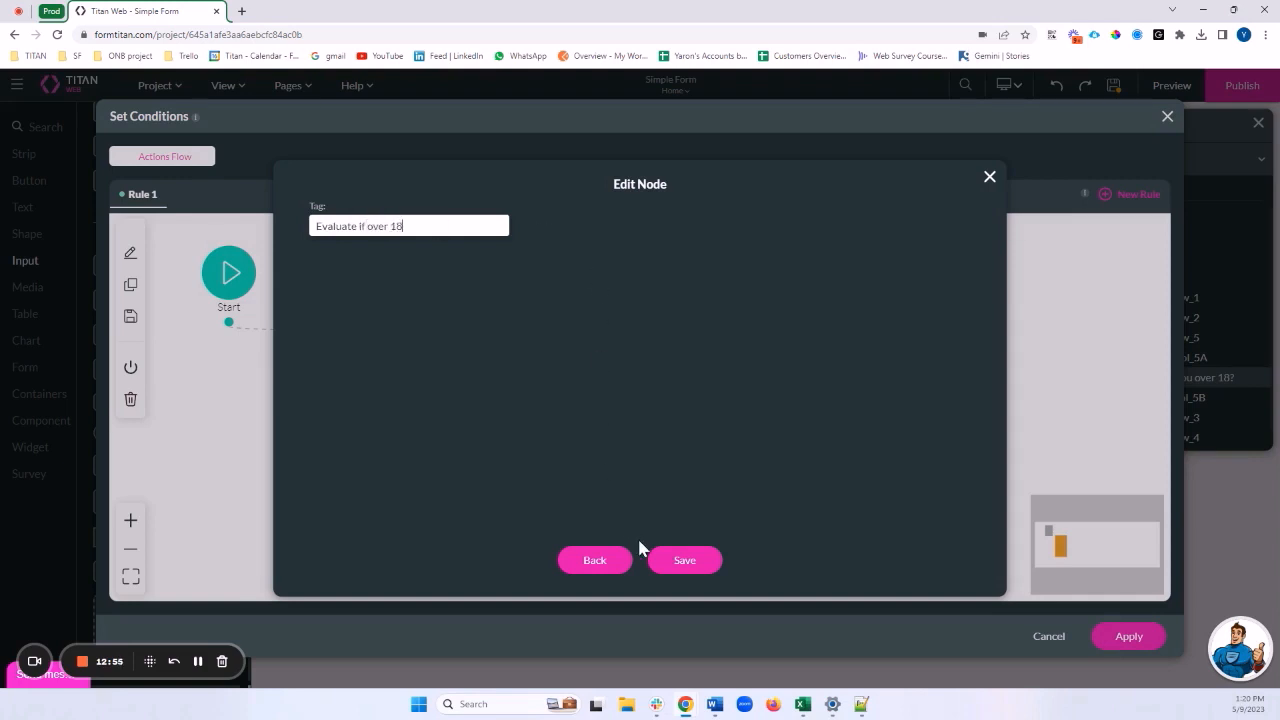
left_click(684, 560)
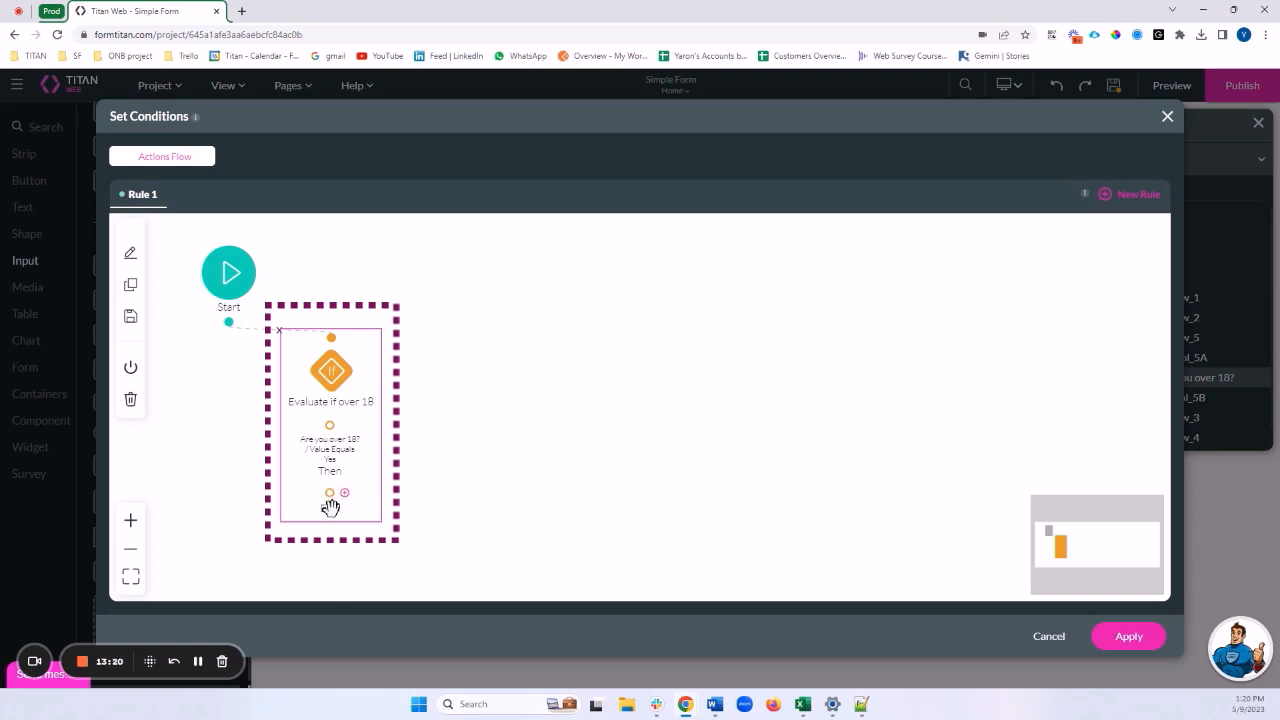
Attach an Affected Elements action to the Then branch, targeting the D.O.B field
left_click(344, 427)
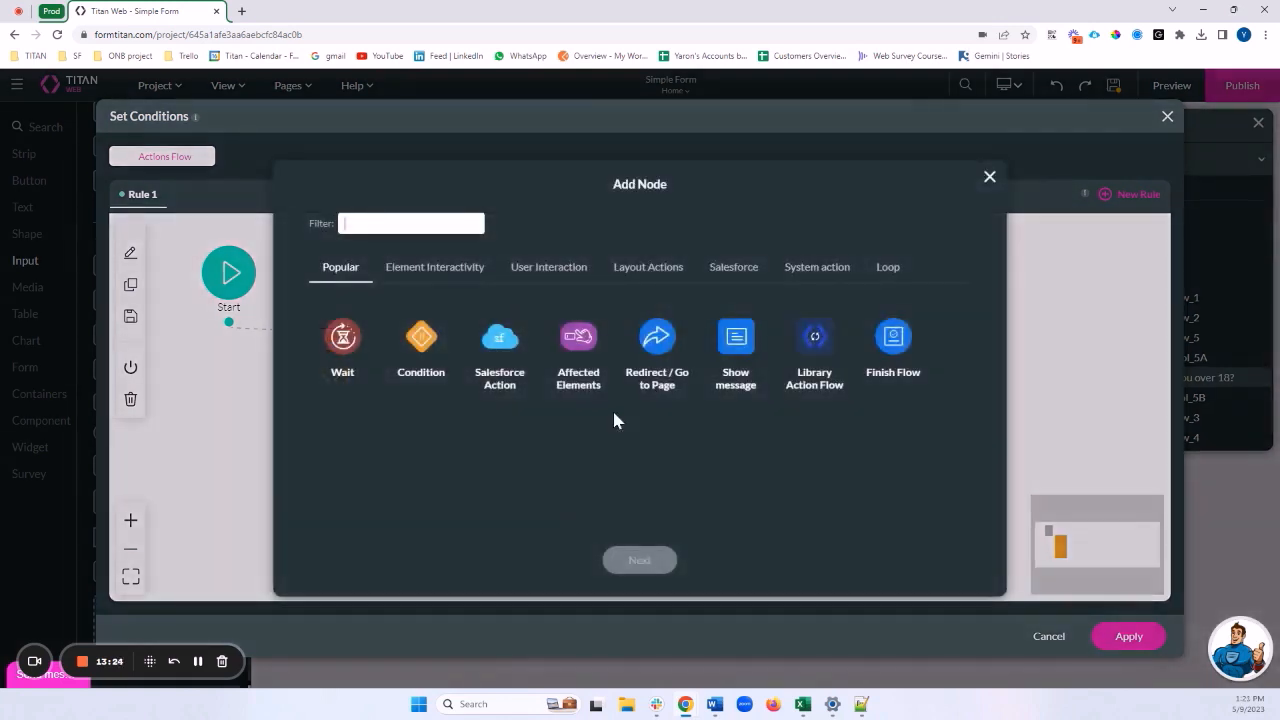
left_click(583, 368)
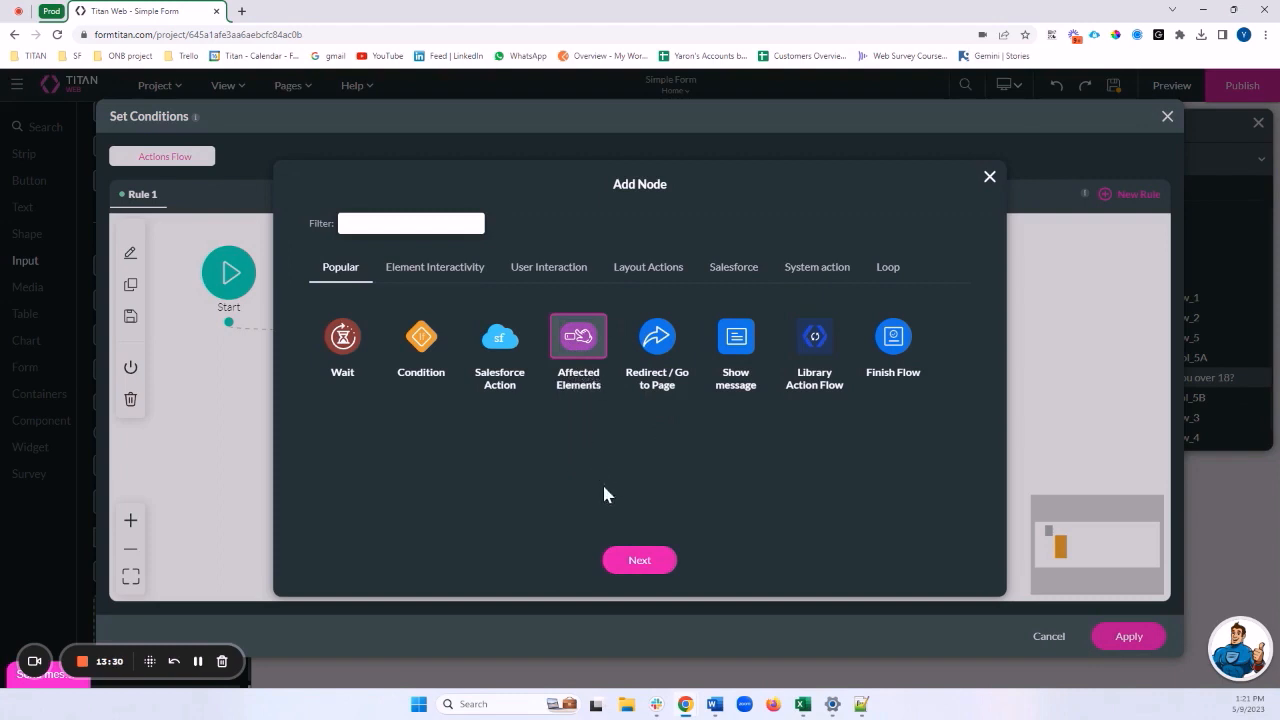
left_click(629, 556)
left_click(643, 561)
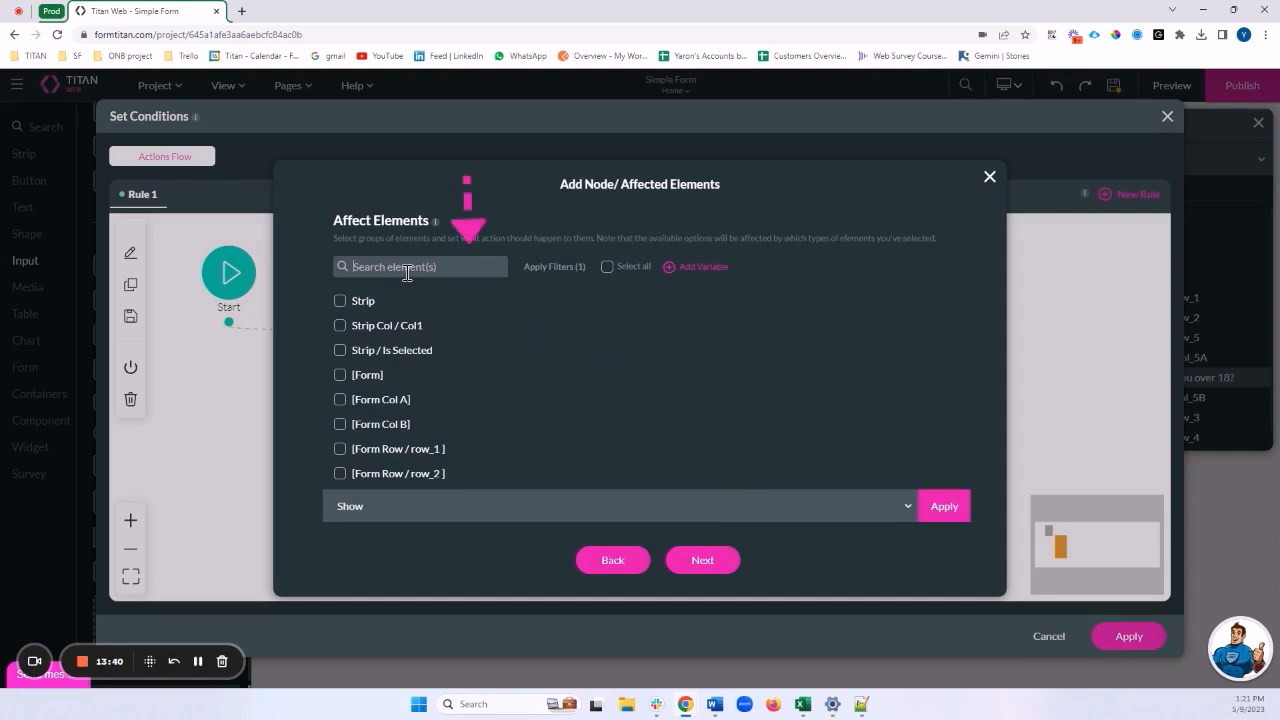
left_click(407, 272)
type("D")
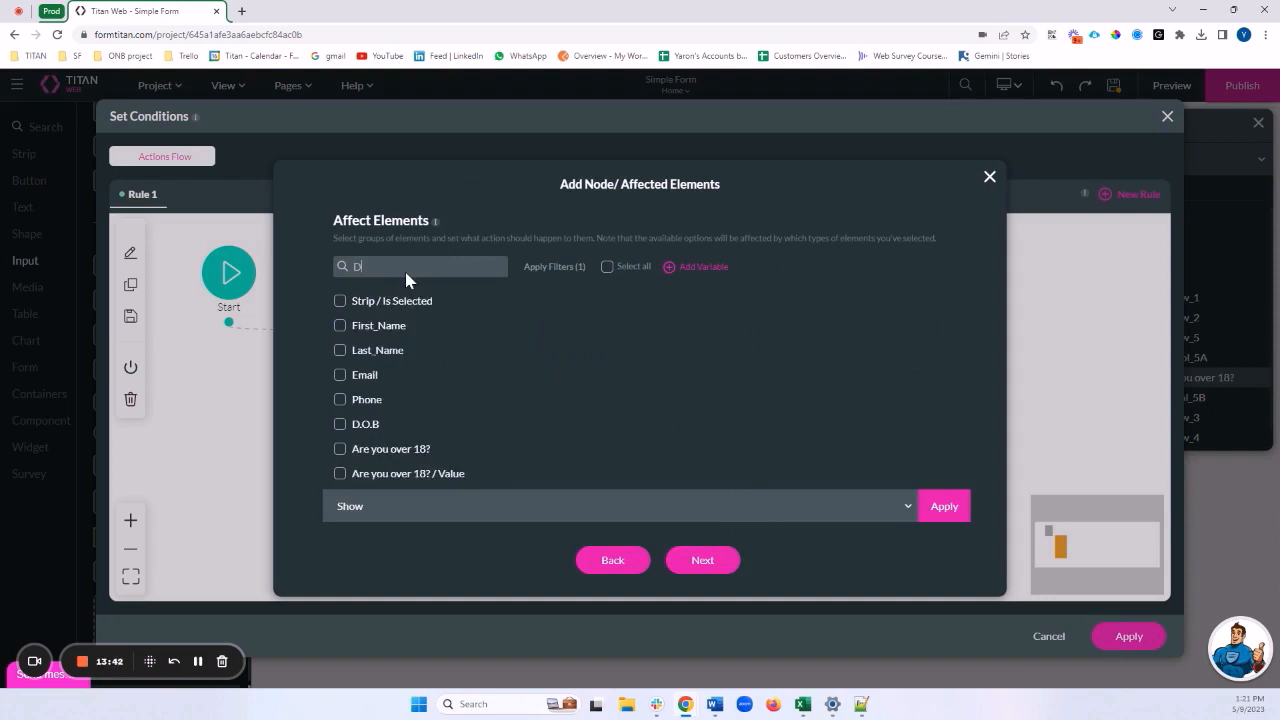
type(".O")
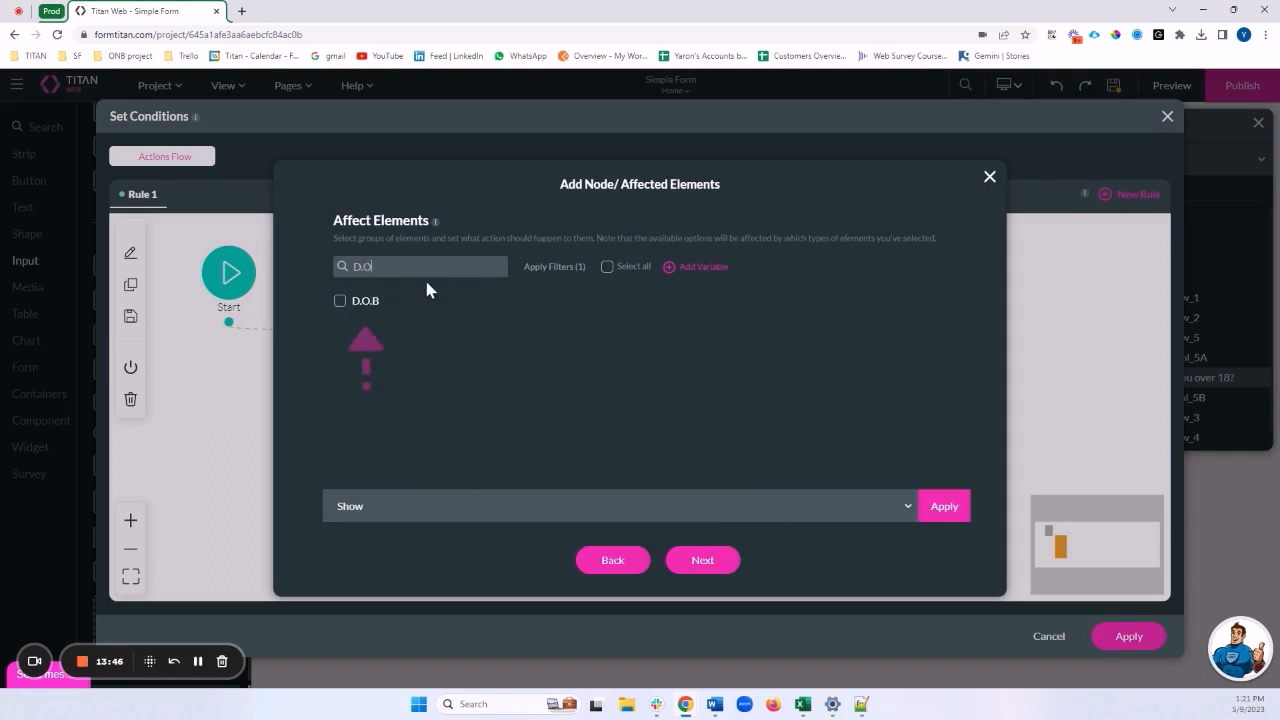
left_click(341, 302)
Set the action to Show D.O.B, insert it, and open the new node's options
left_click(360, 514)
scroll(395, 400, "down", 5)
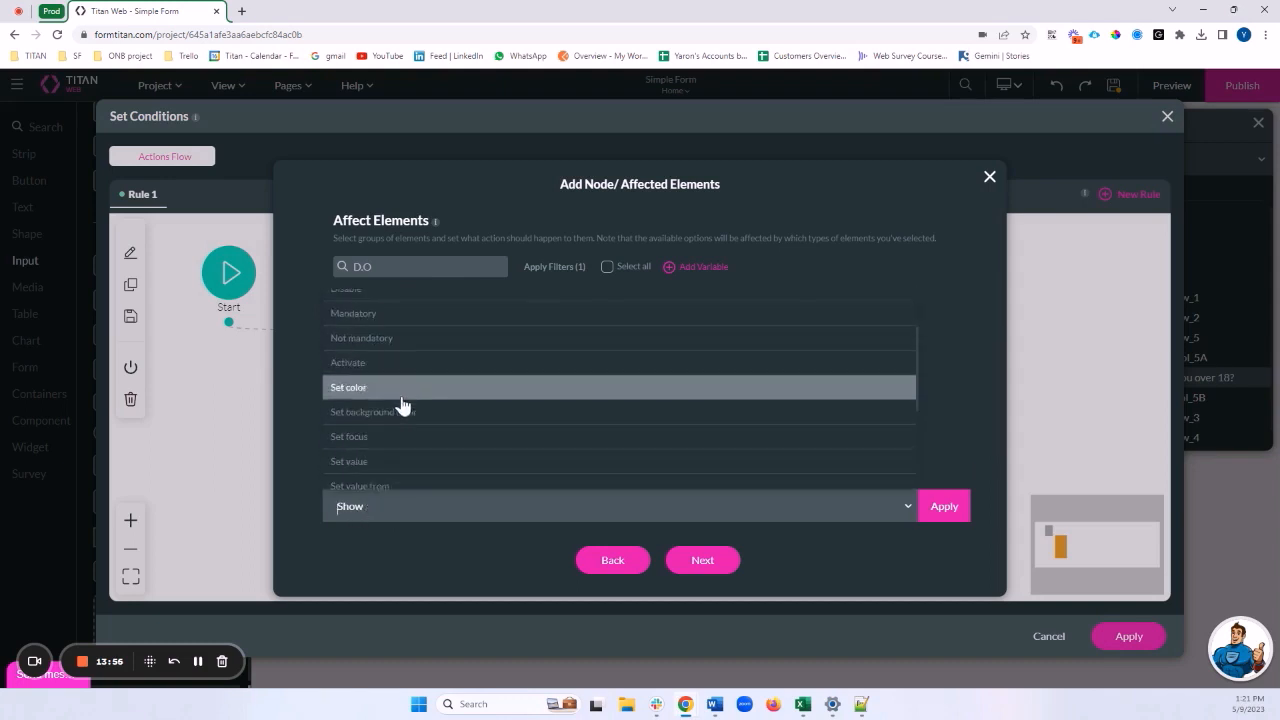
scroll(400, 400, "up", 5)
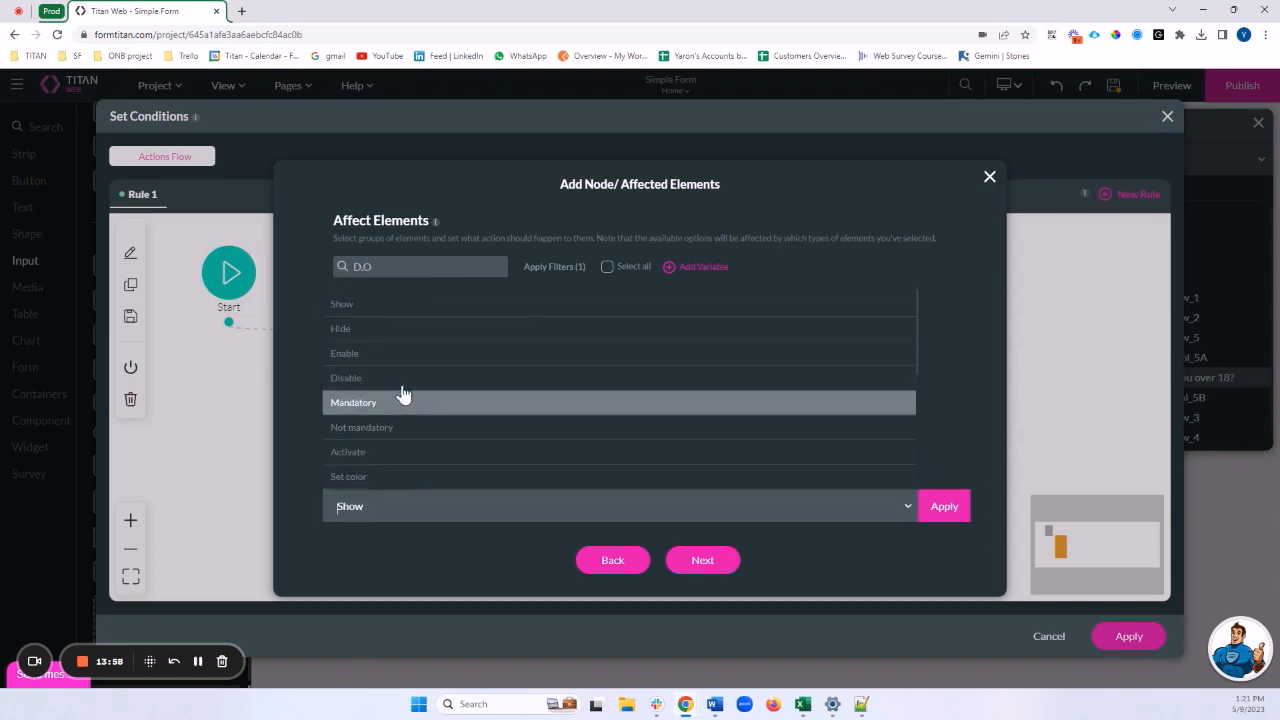
left_click(351, 312)
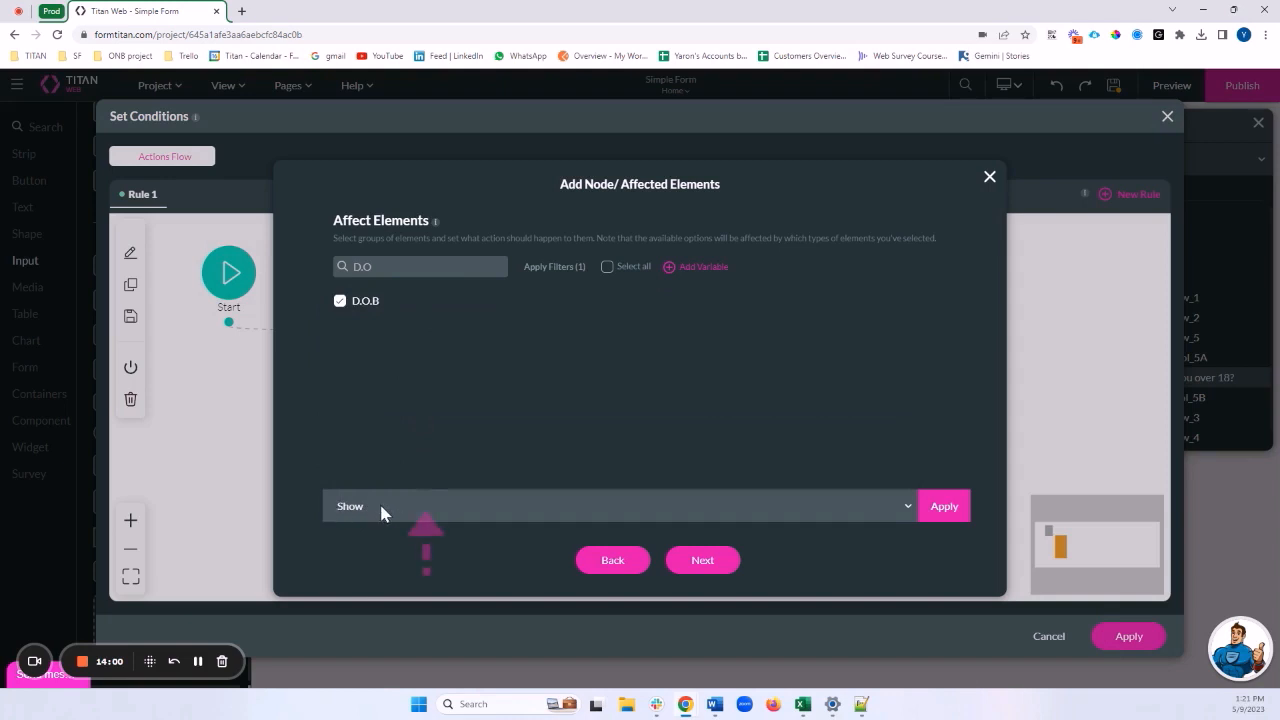
left_click(944, 507)
left_click(706, 564)
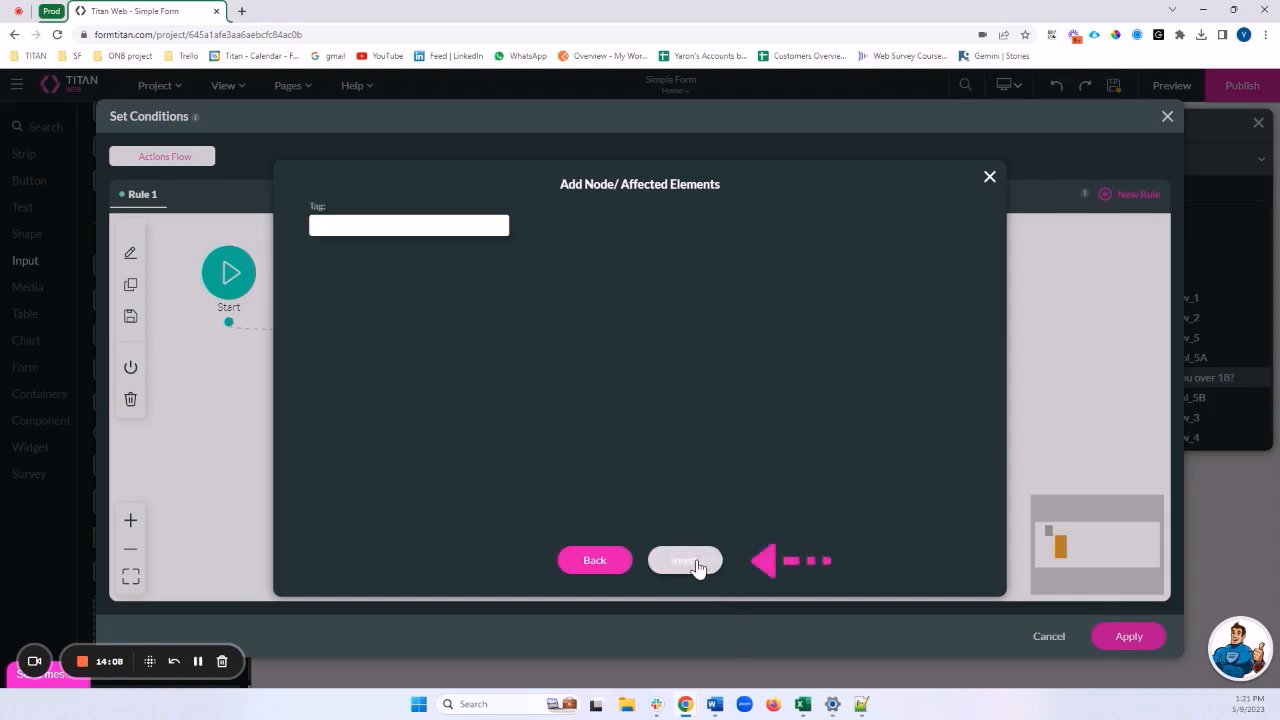
left_click(698, 564)
left_click_drag(405, 447, 464, 433)
left_click(502, 434)
Tag the Then-branch action that shows D.O.B as 'Show DOB' and save it
left_click(589, 430)
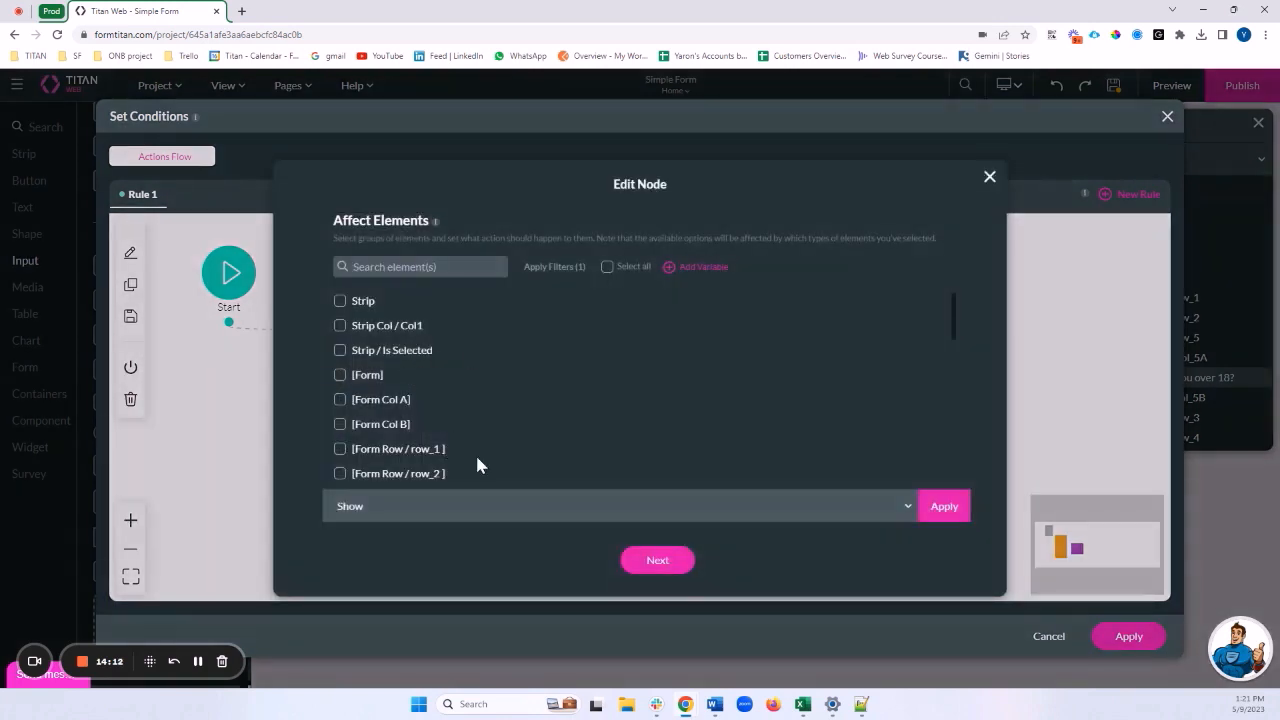
left_click(543, 267)
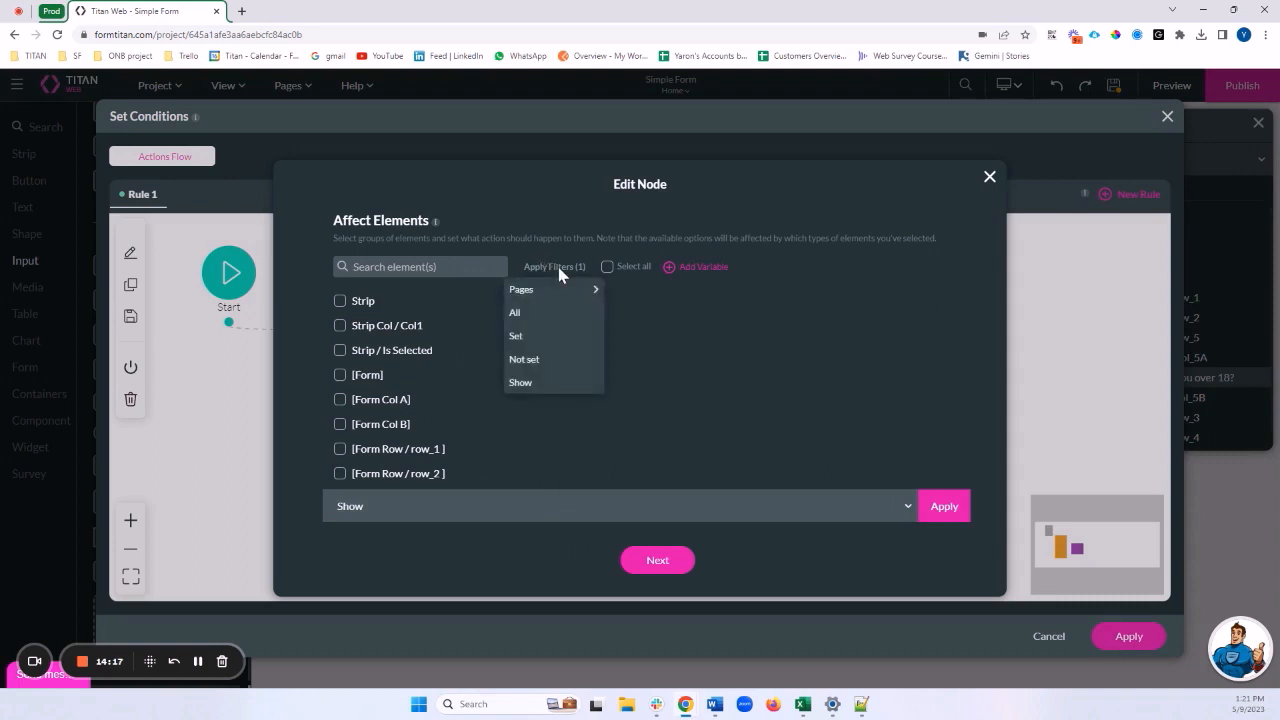
left_click(543, 342)
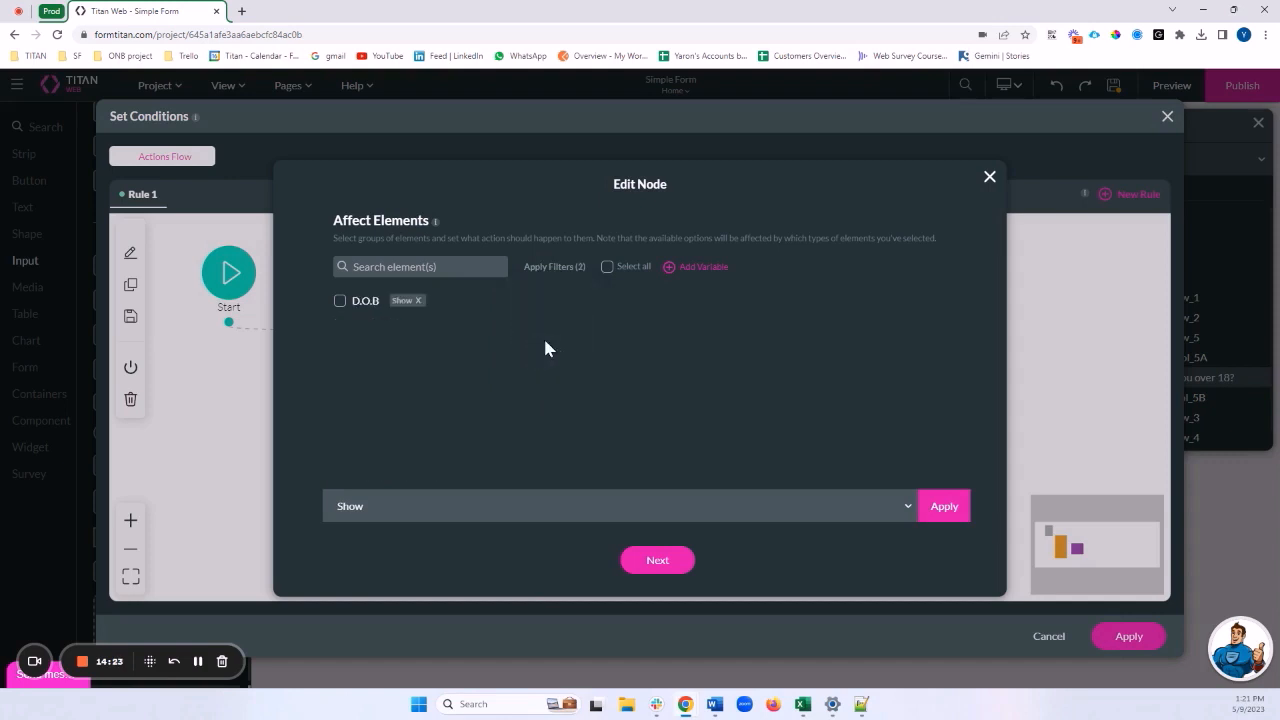
left_click(541, 268)
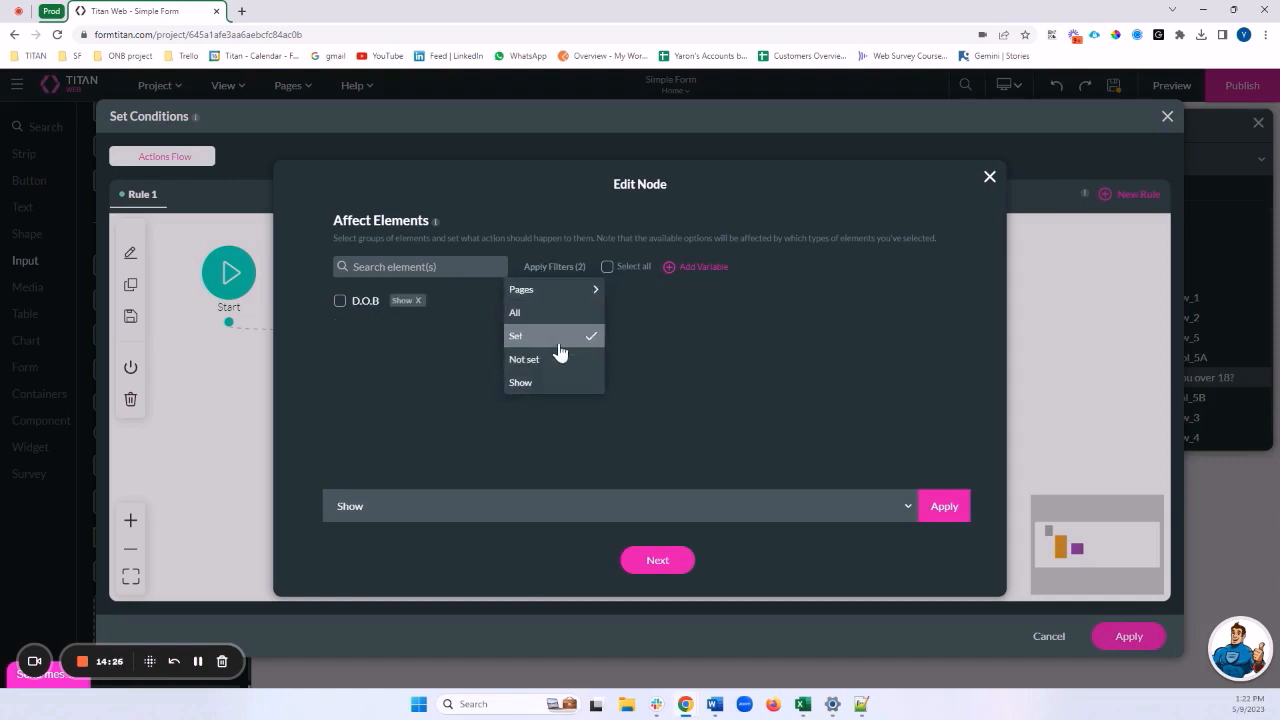
left_click(454, 355)
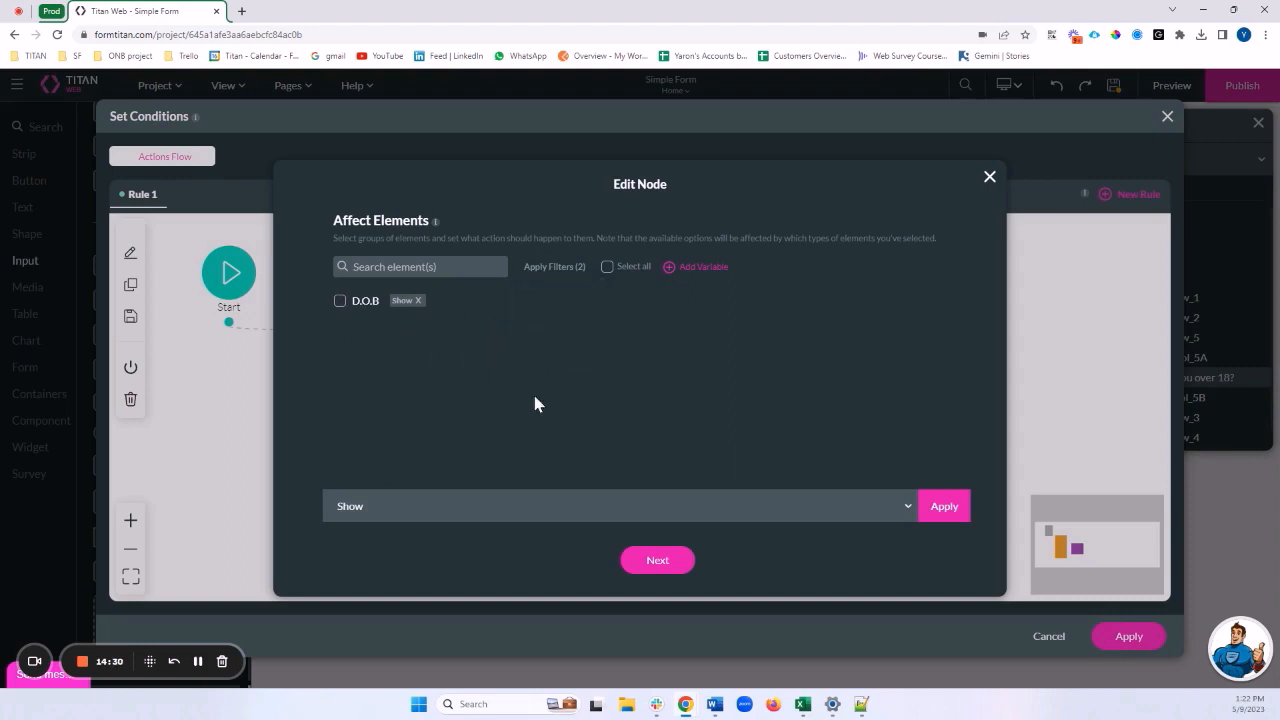
left_click(675, 561)
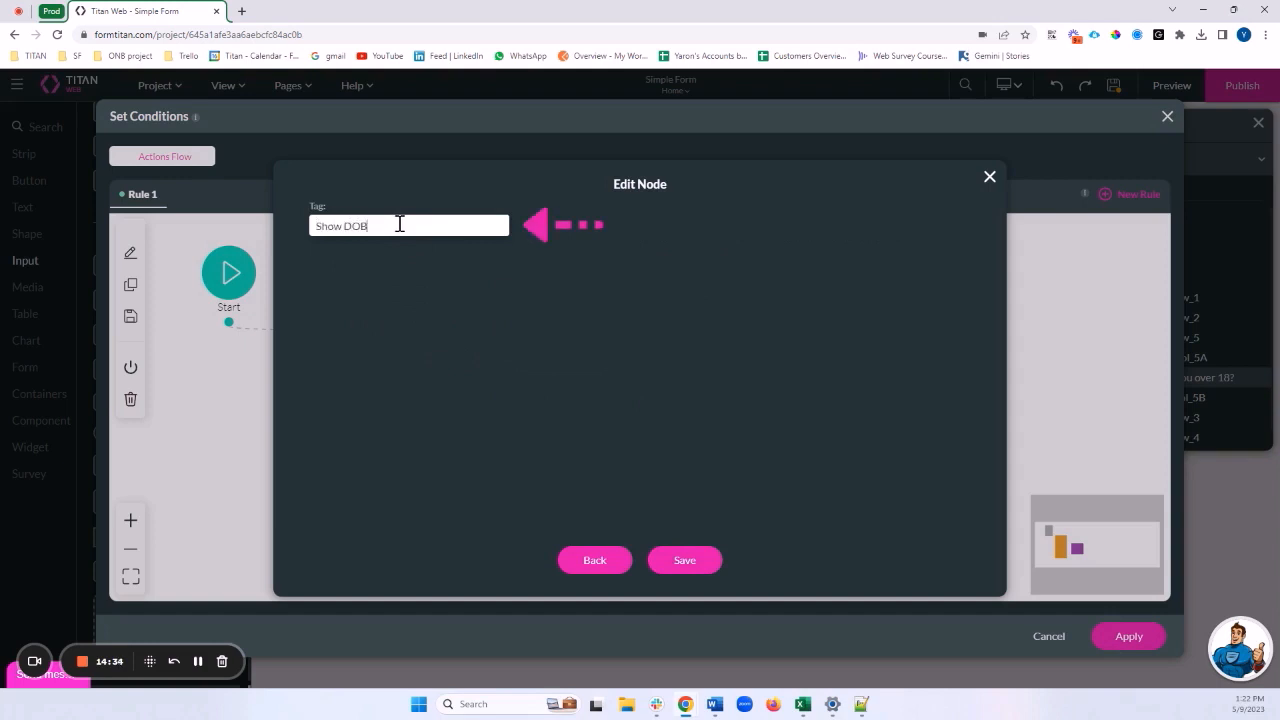
type("Show DOB")
left_click(660, 562)
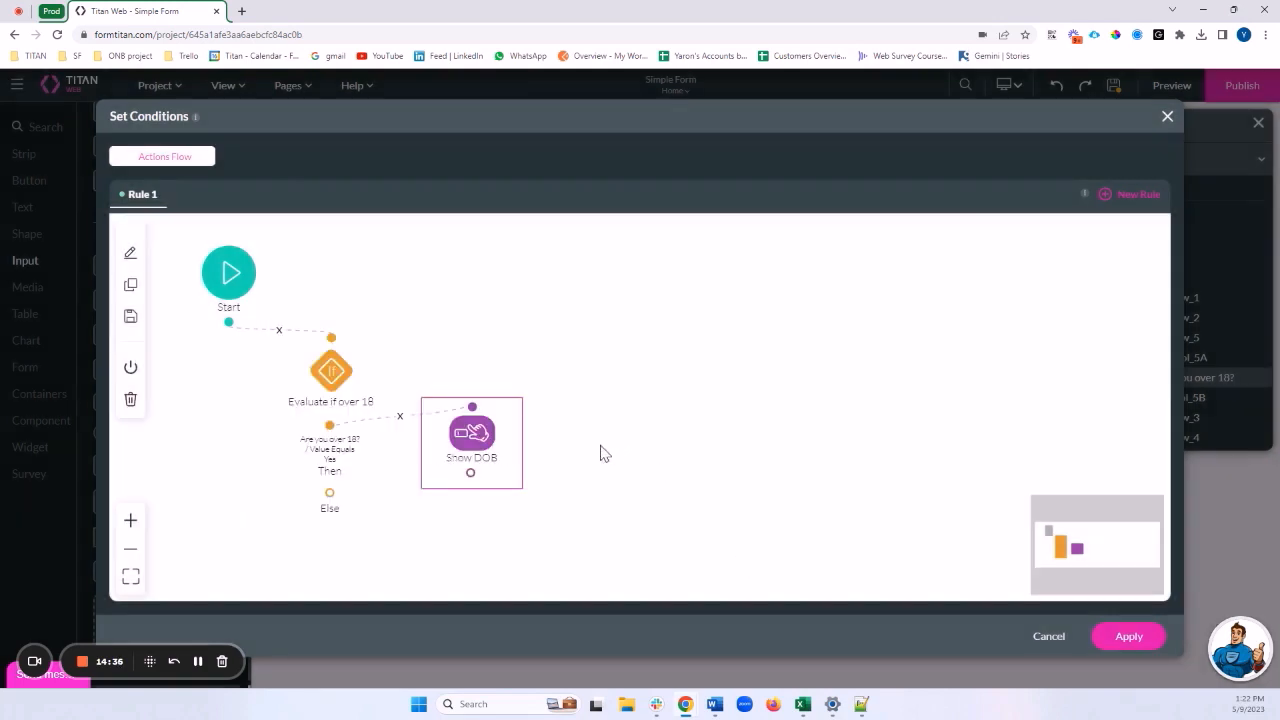
Add an Affected Elements action after the Else branch of Evaluate if over 18
left_click_drag(480, 440, 523, 375)
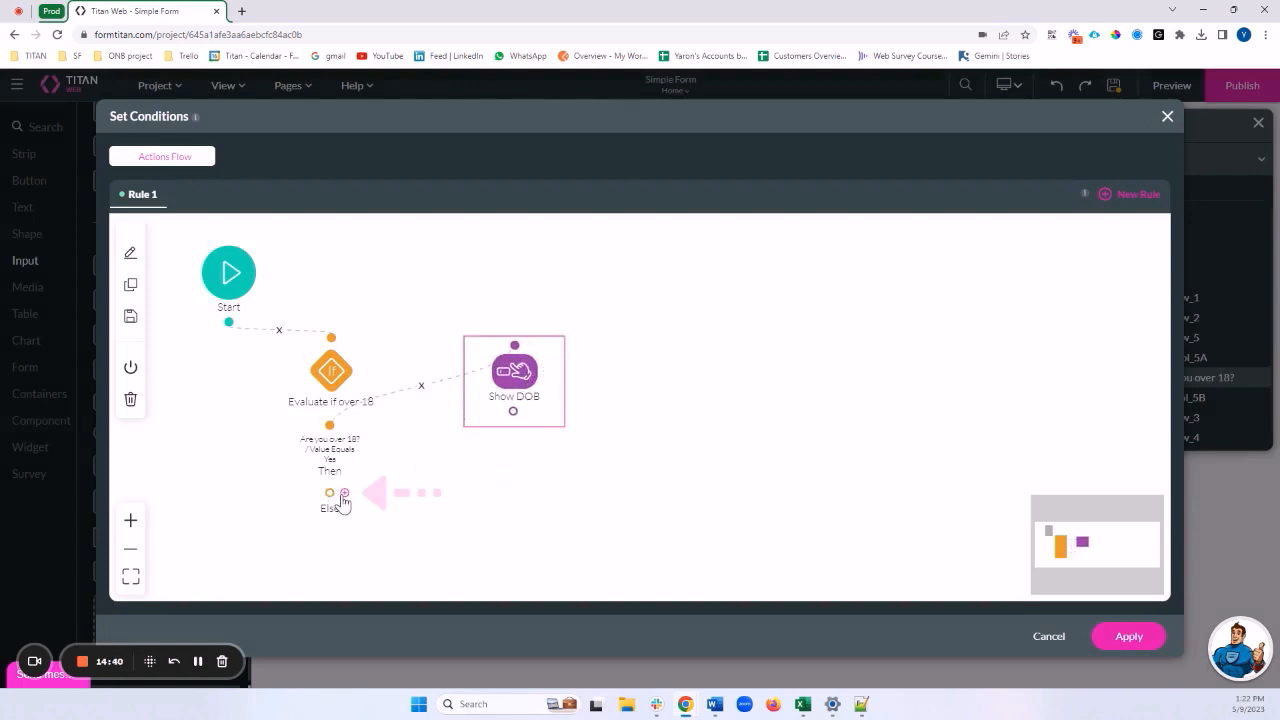
left_click(344, 494)
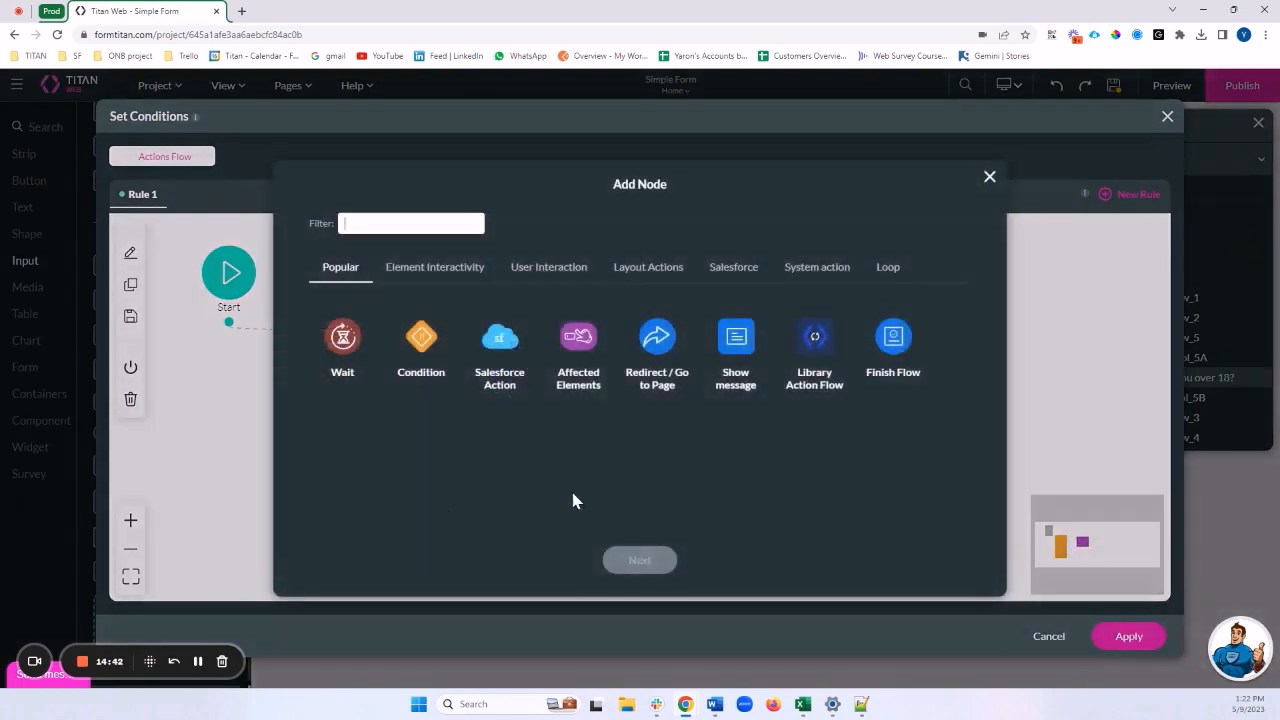
left_click(585, 350)
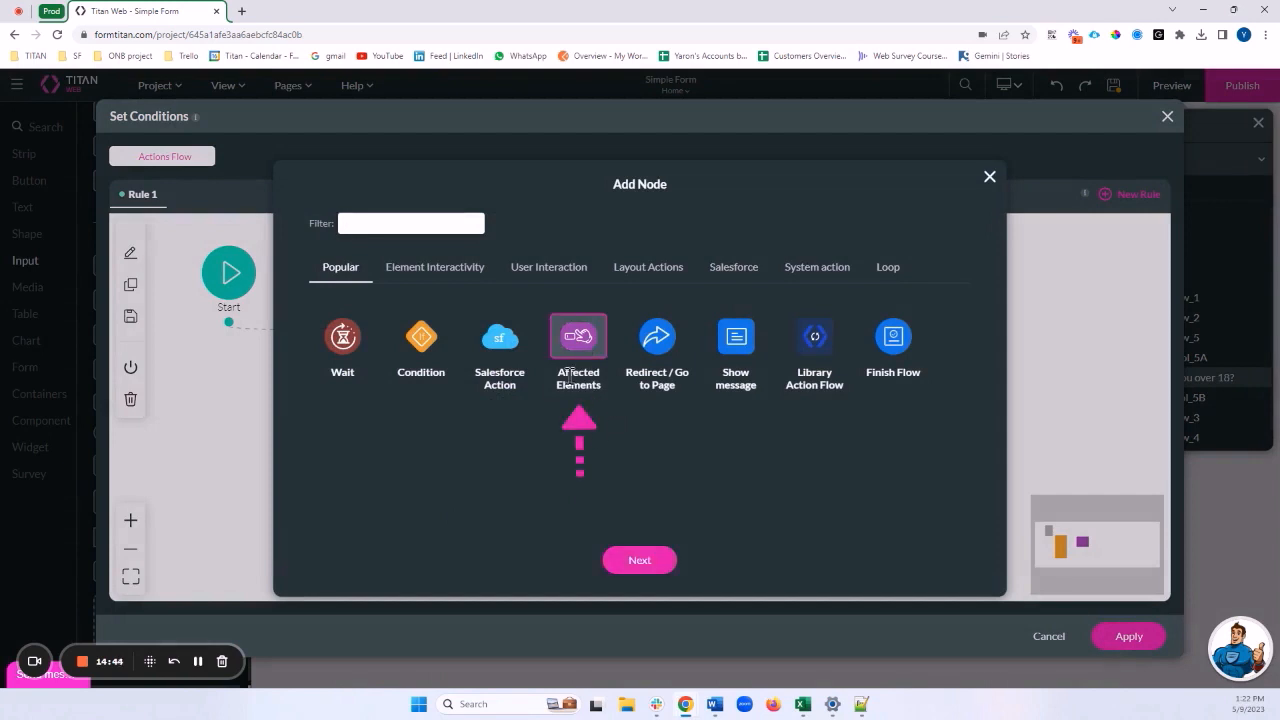
left_click(652, 563)
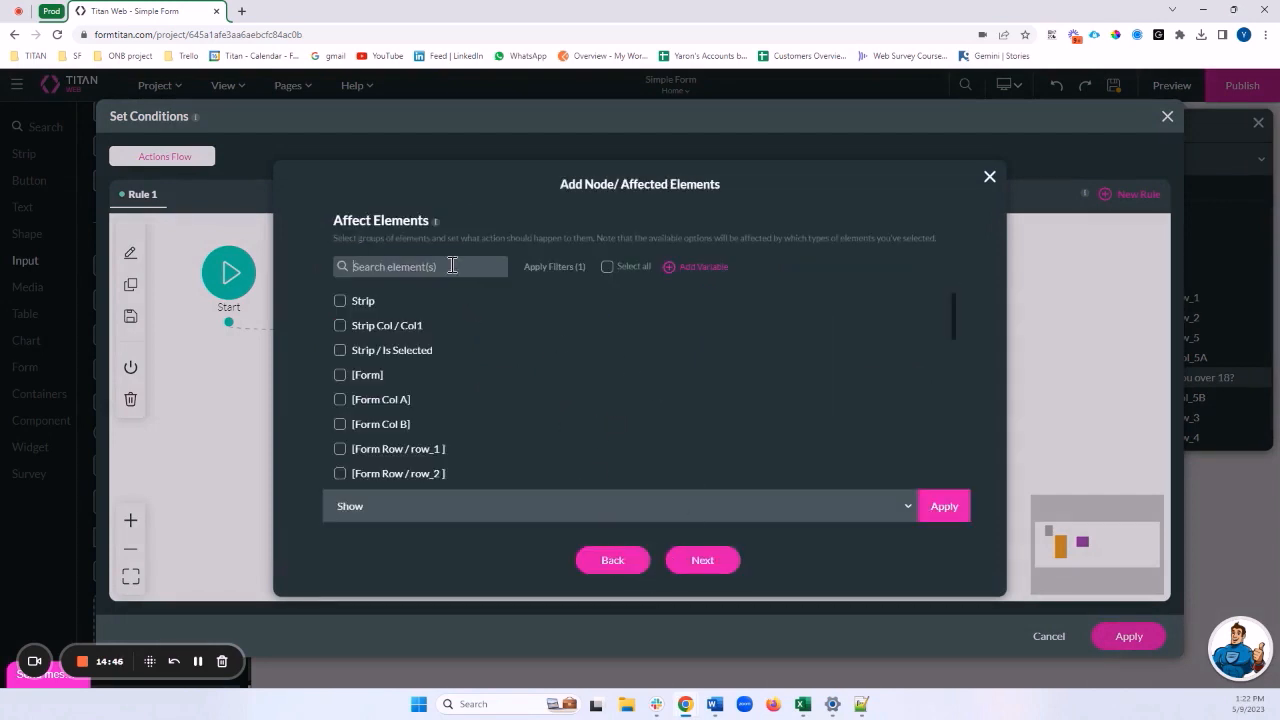
Set the action to Hide the D.O.B field and begin tagging it Hide DOB
type("do")
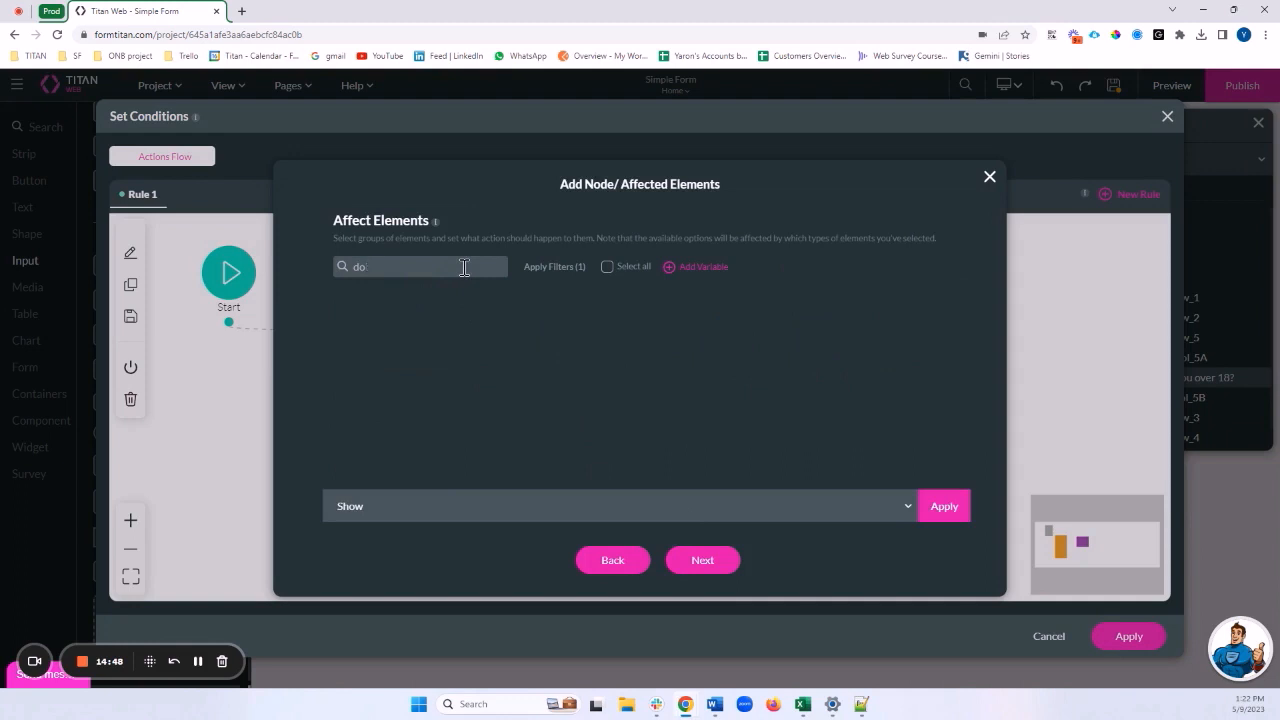
key("BackSpace")
type(".o")
left_click(341, 301)
left_click(444, 495)
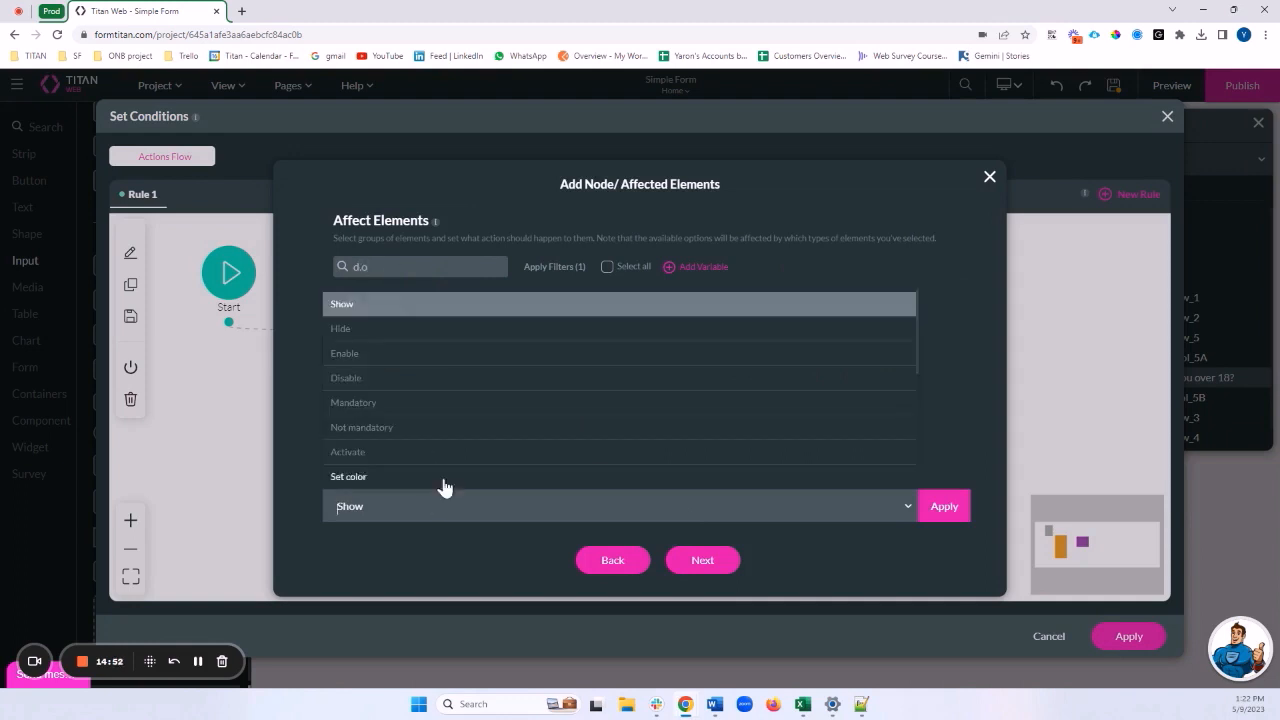
left_click(404, 330)
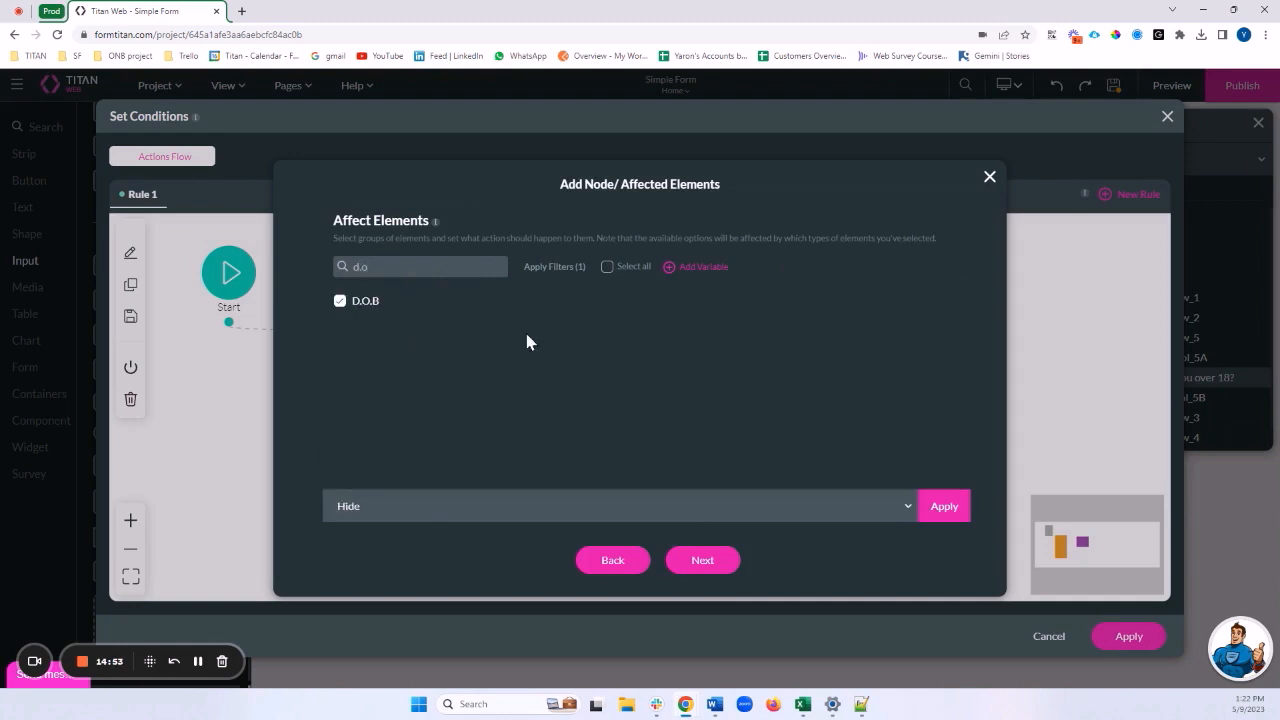
left_click(955, 512)
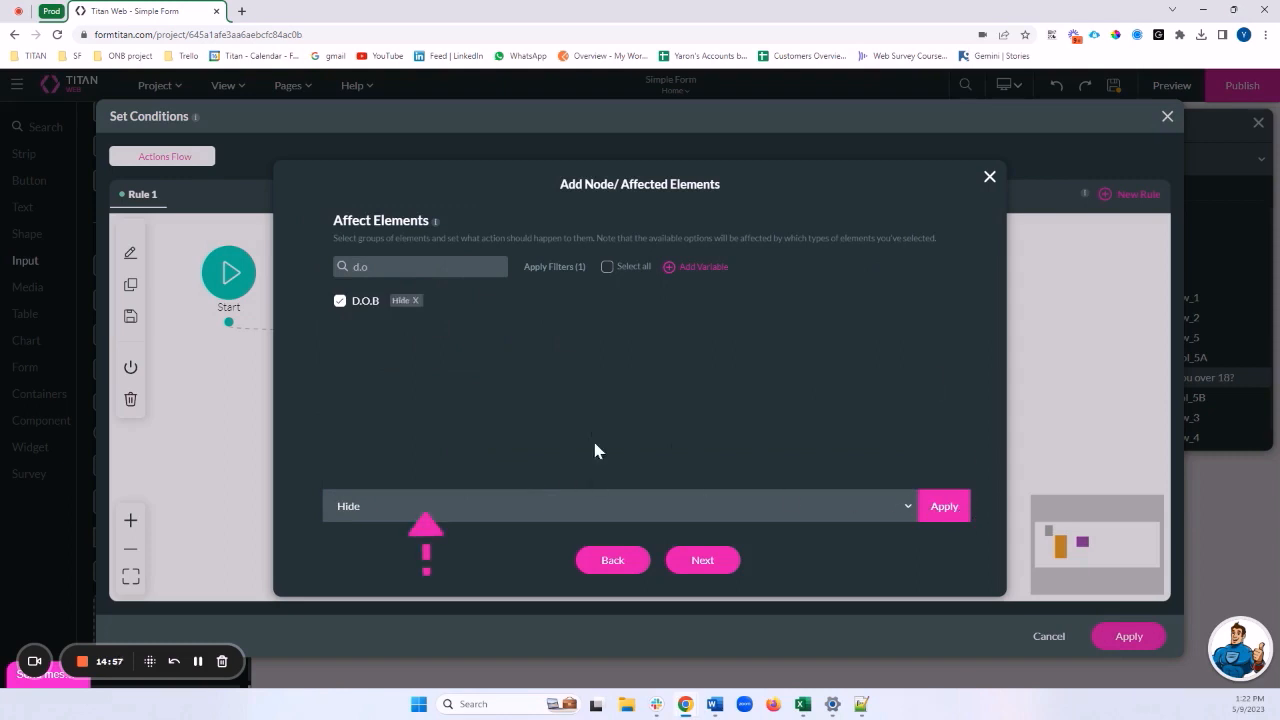
left_click(716, 565)
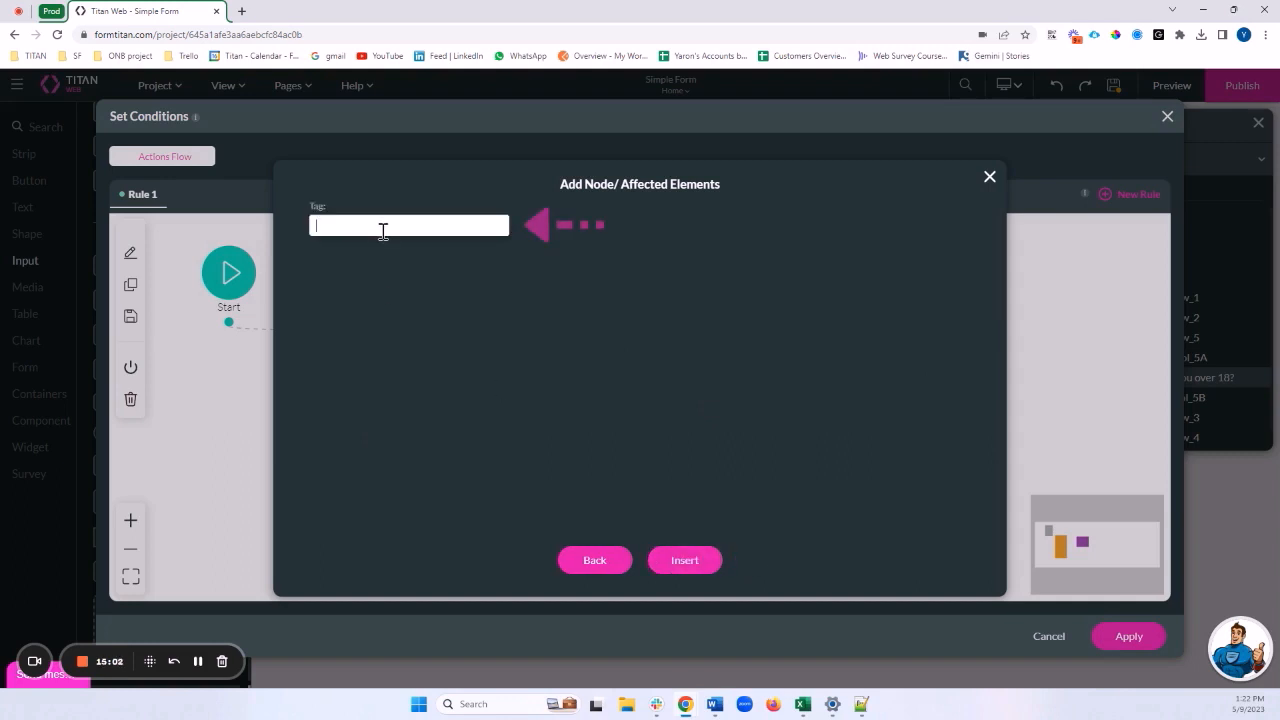
type("Hi")
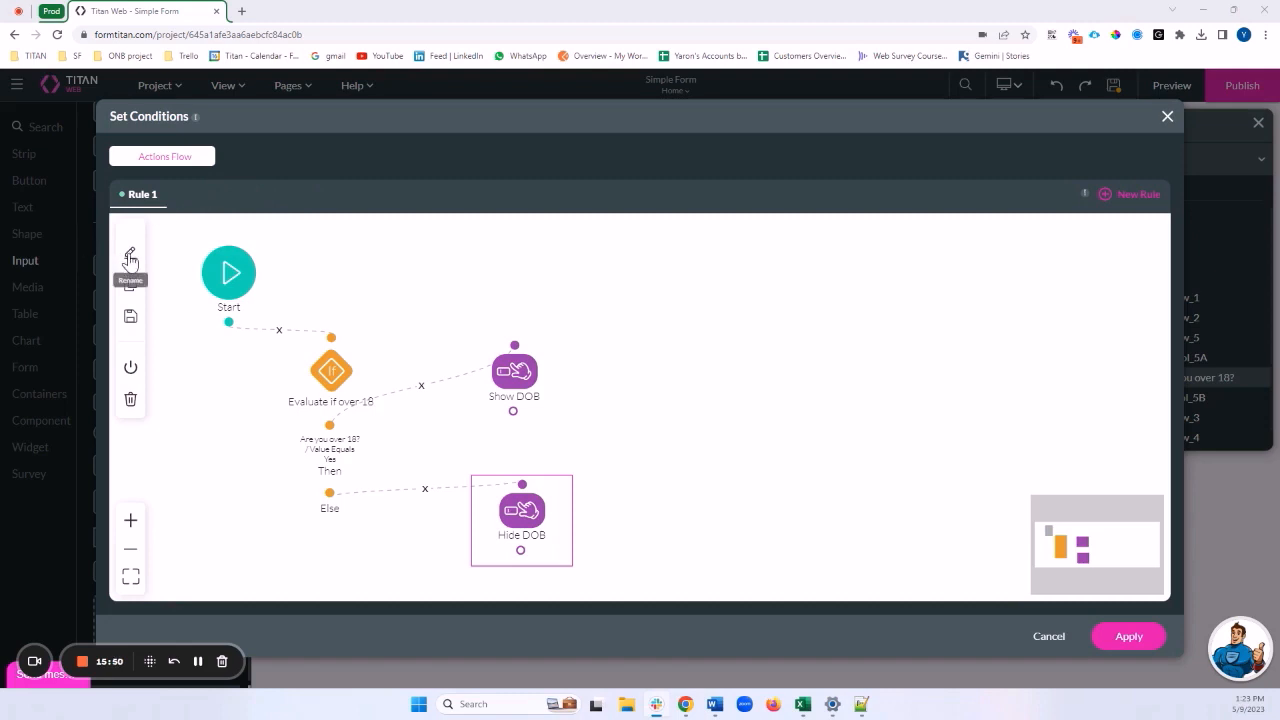
Rename Rule 1 to 'Condition to Show/Hide Birthday Field' and apply the conditions
left_click(130, 256)
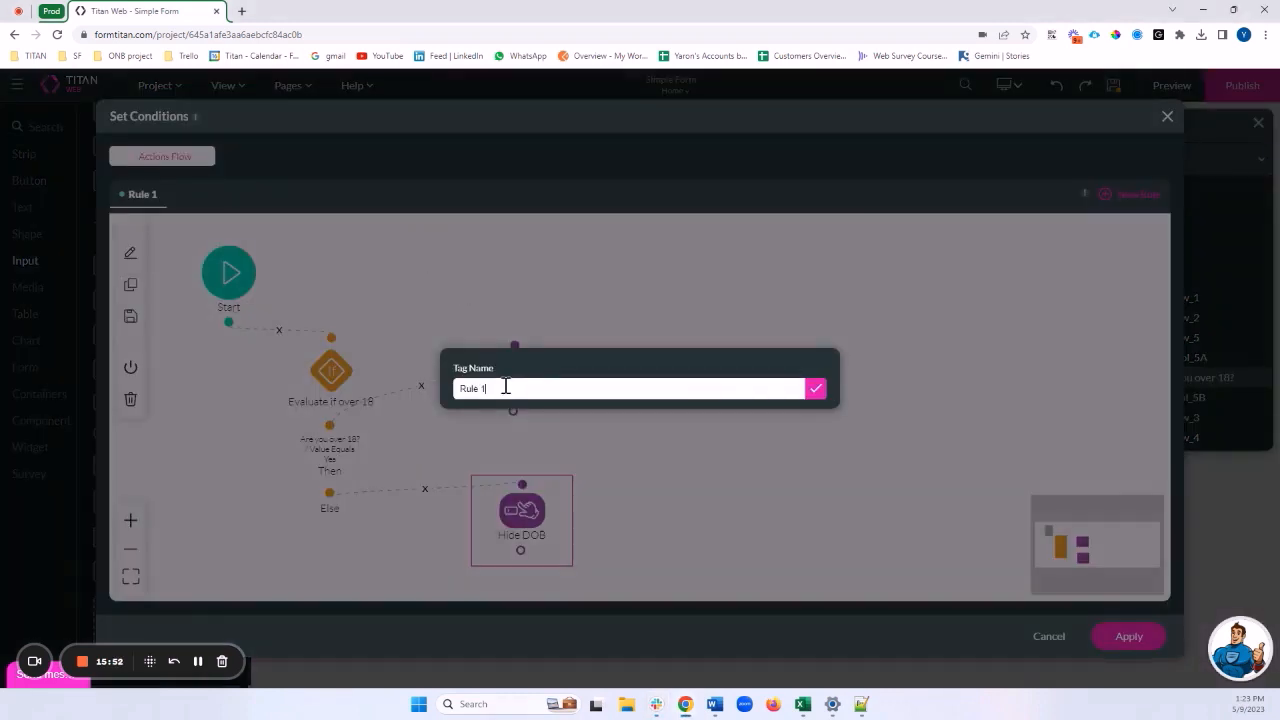
left_click_drag(503, 388, 407, 396)
type("Condition to Show/J")
type("ide Birthday Fie")
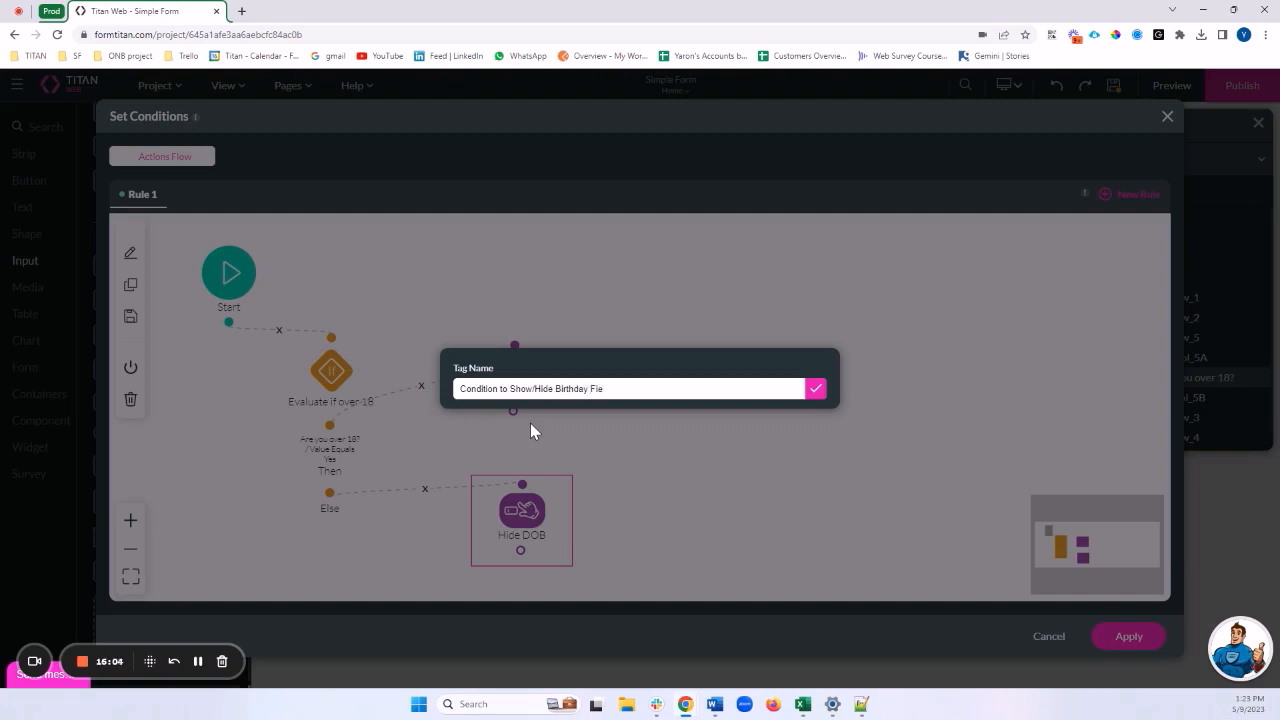
type("ld")
double_click(600, 389)
left_click(818, 394)
left_click(817, 390)
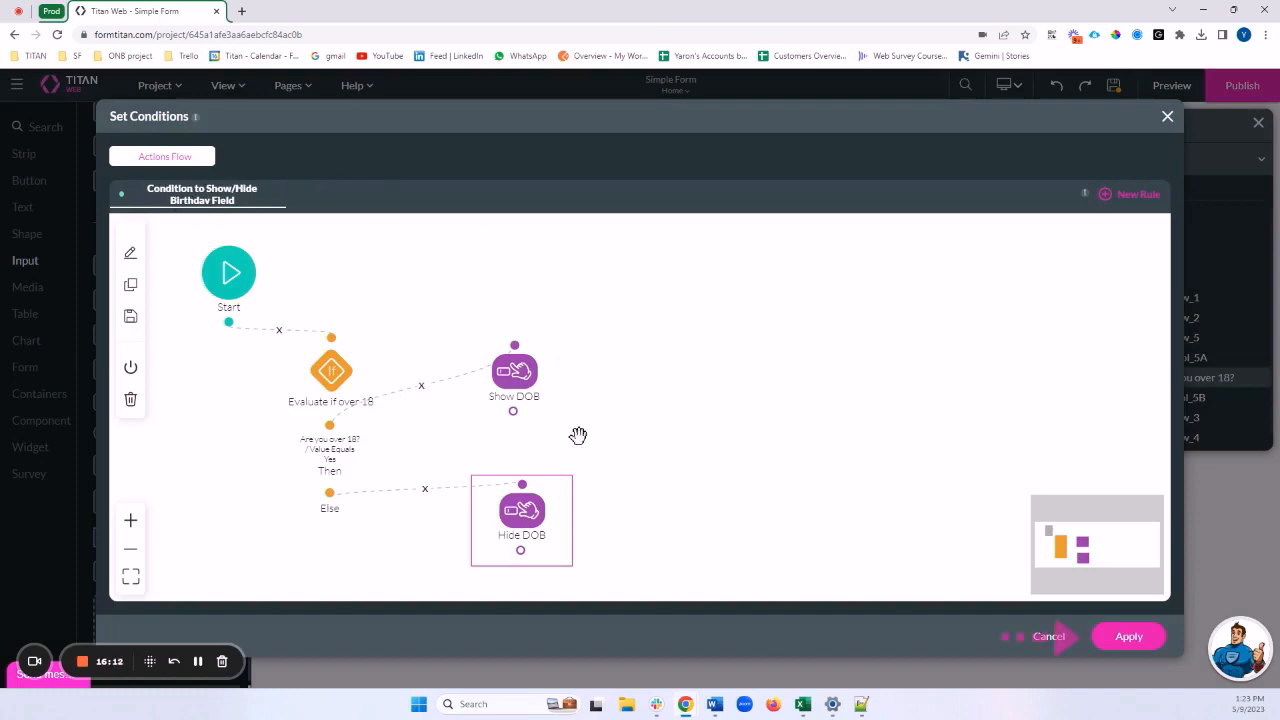
left_click(1125, 640)
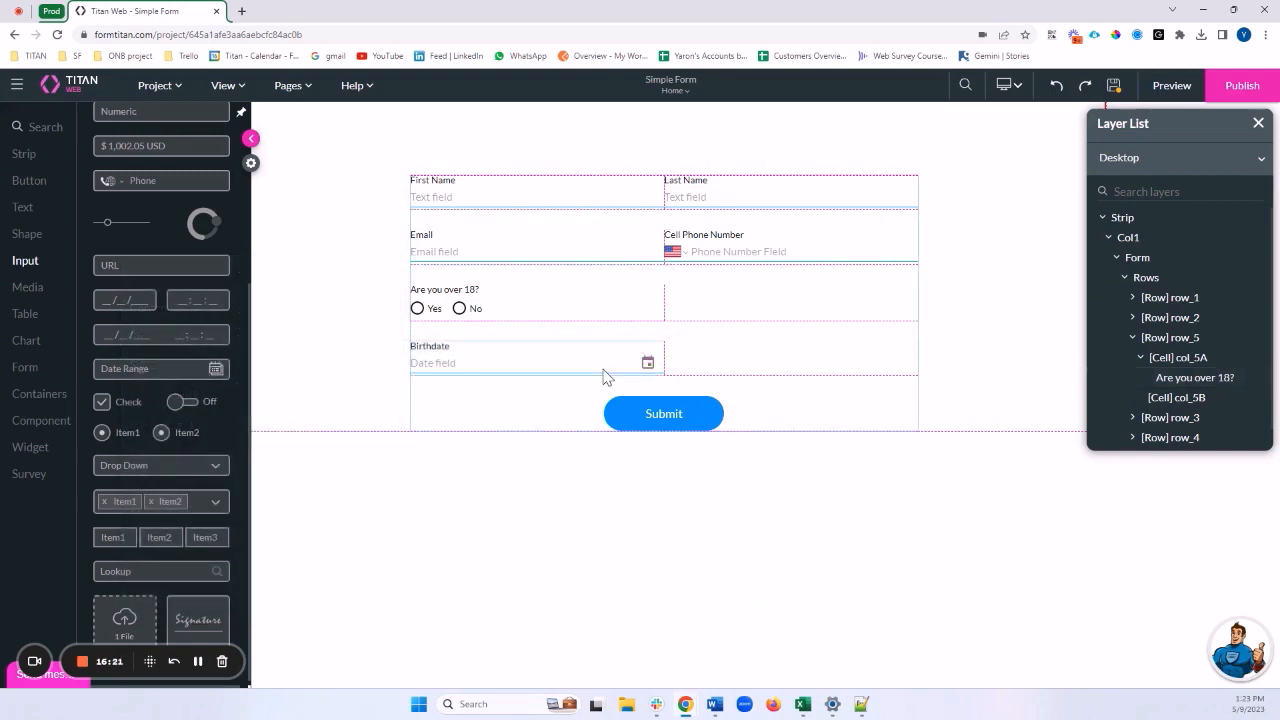
left_click(785, 345)
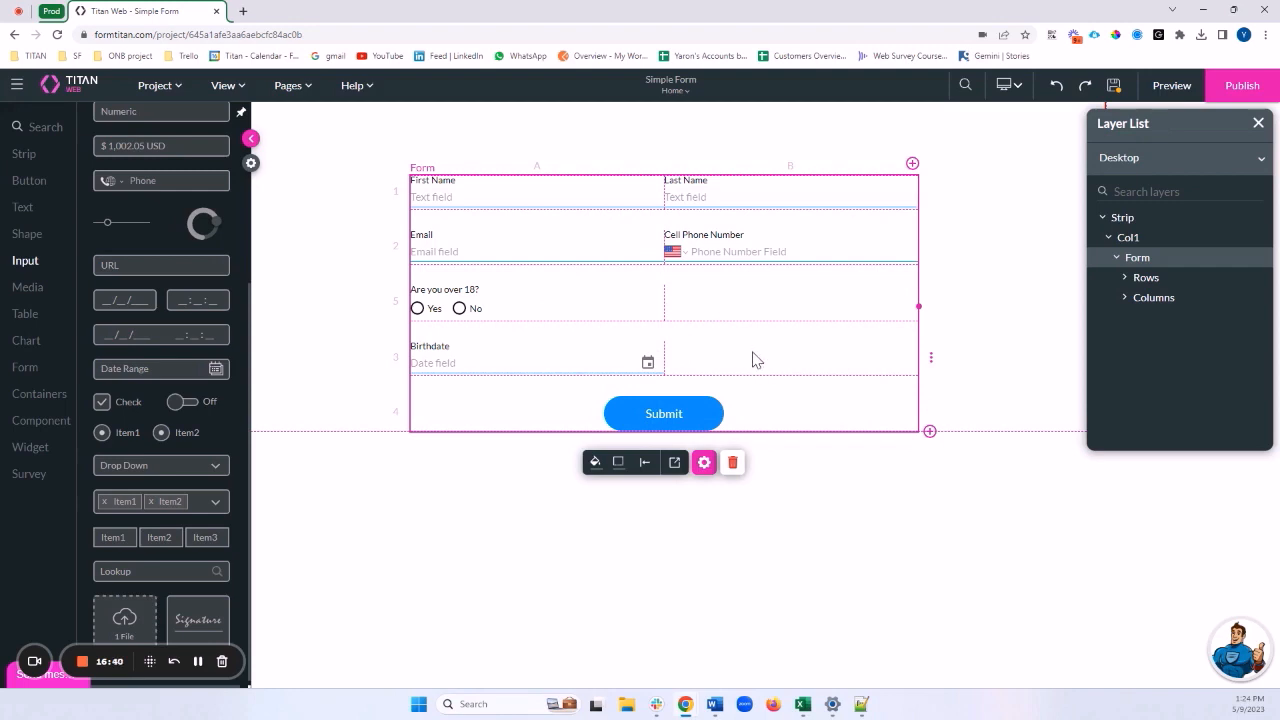
left_click(631, 203)
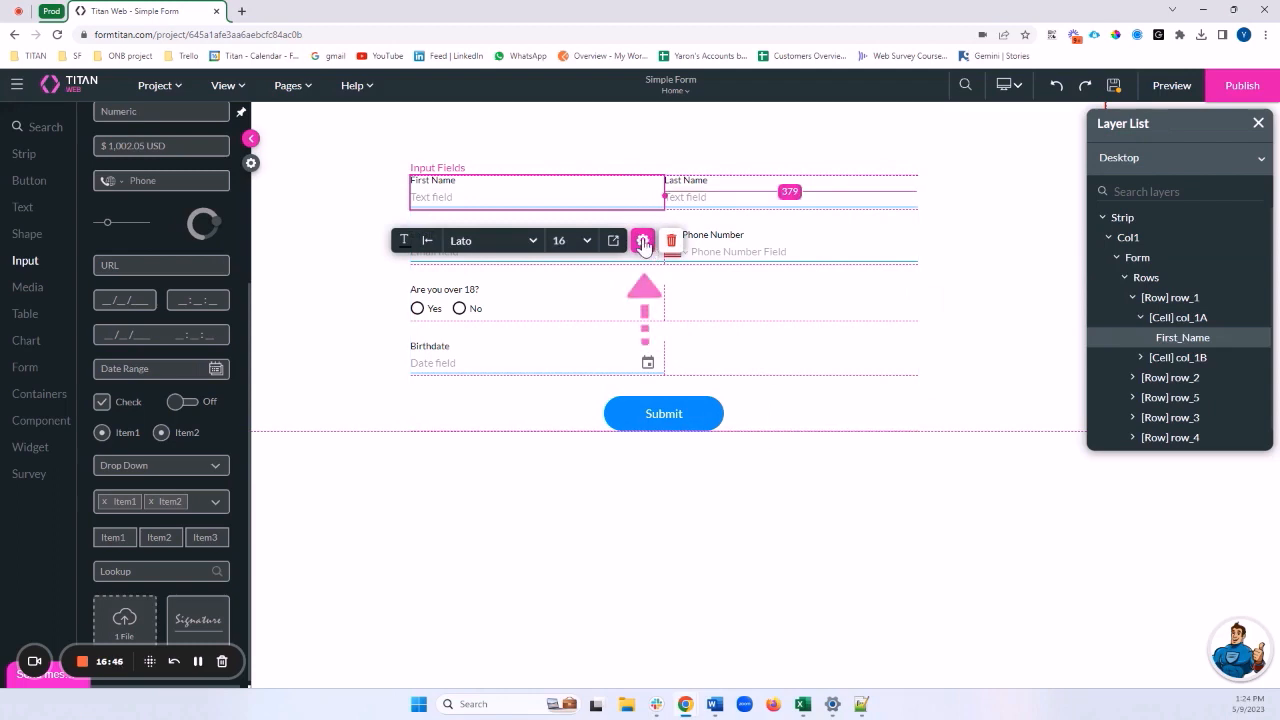
Mark First Name and Last Name as Mandatory in their Interactivity settings
left_click(643, 241)
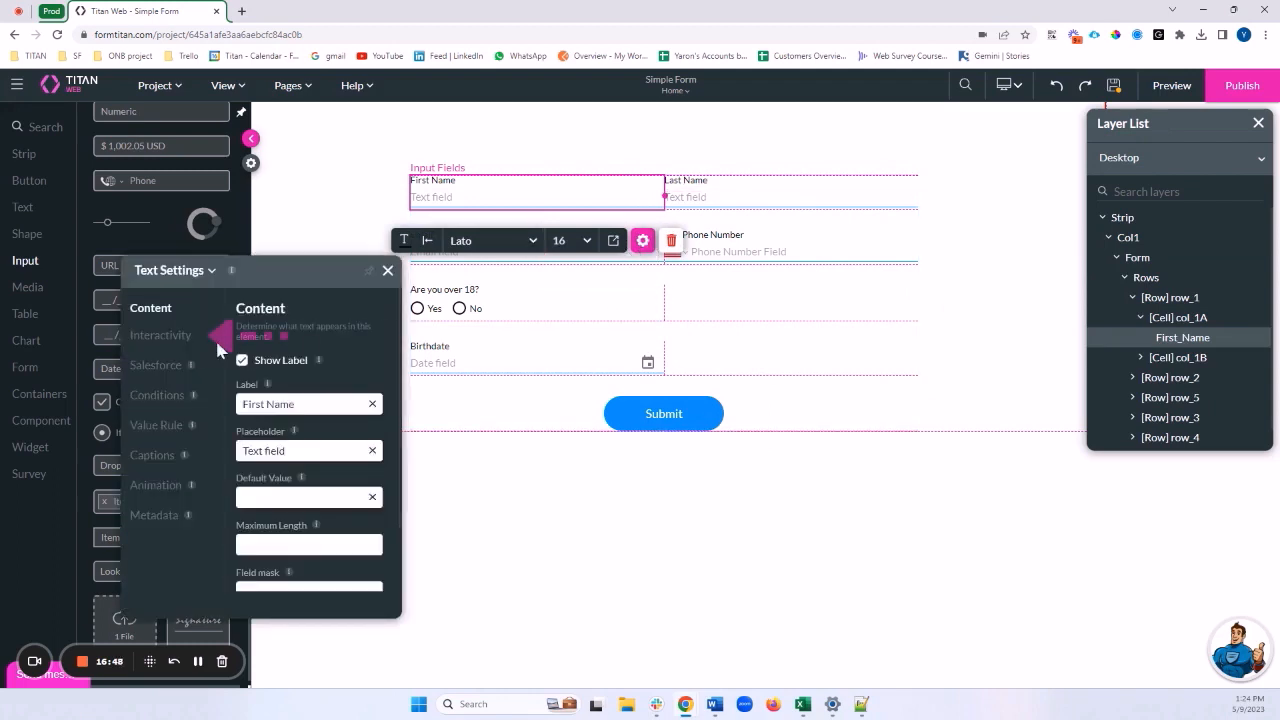
left_click(165, 336)
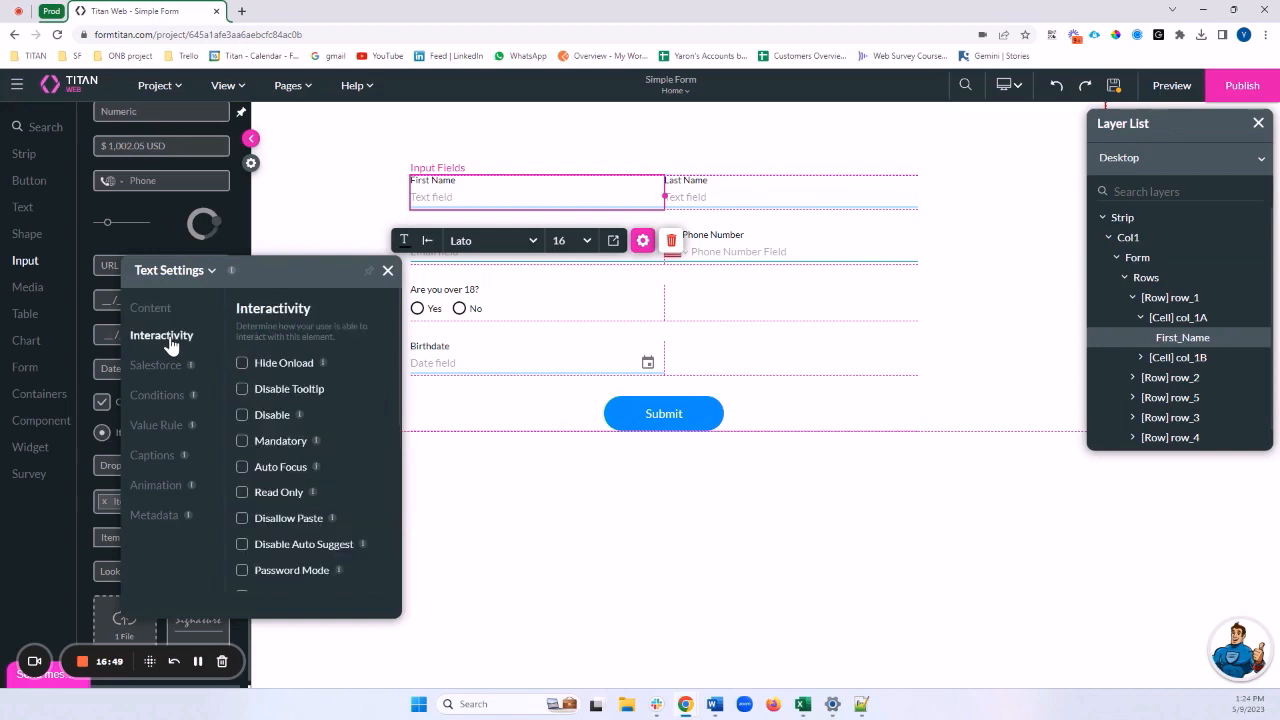
scroll(268, 360, "down", 1)
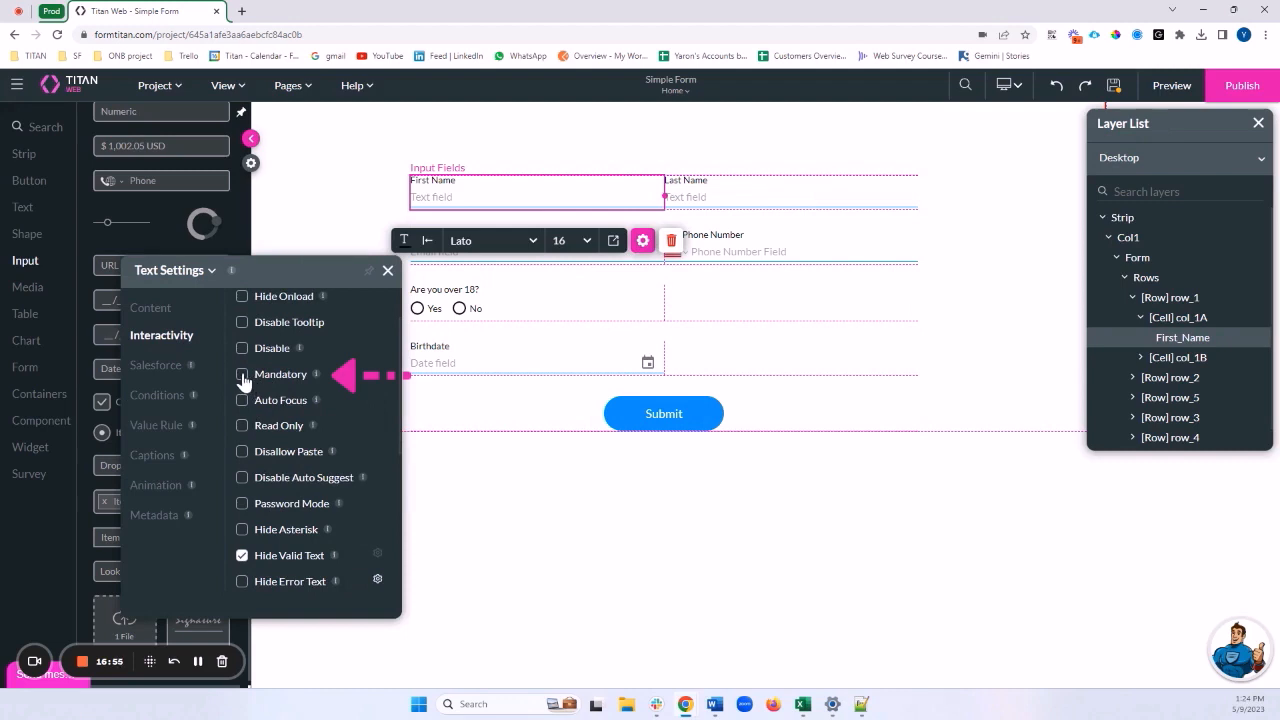
left_click(242, 376)
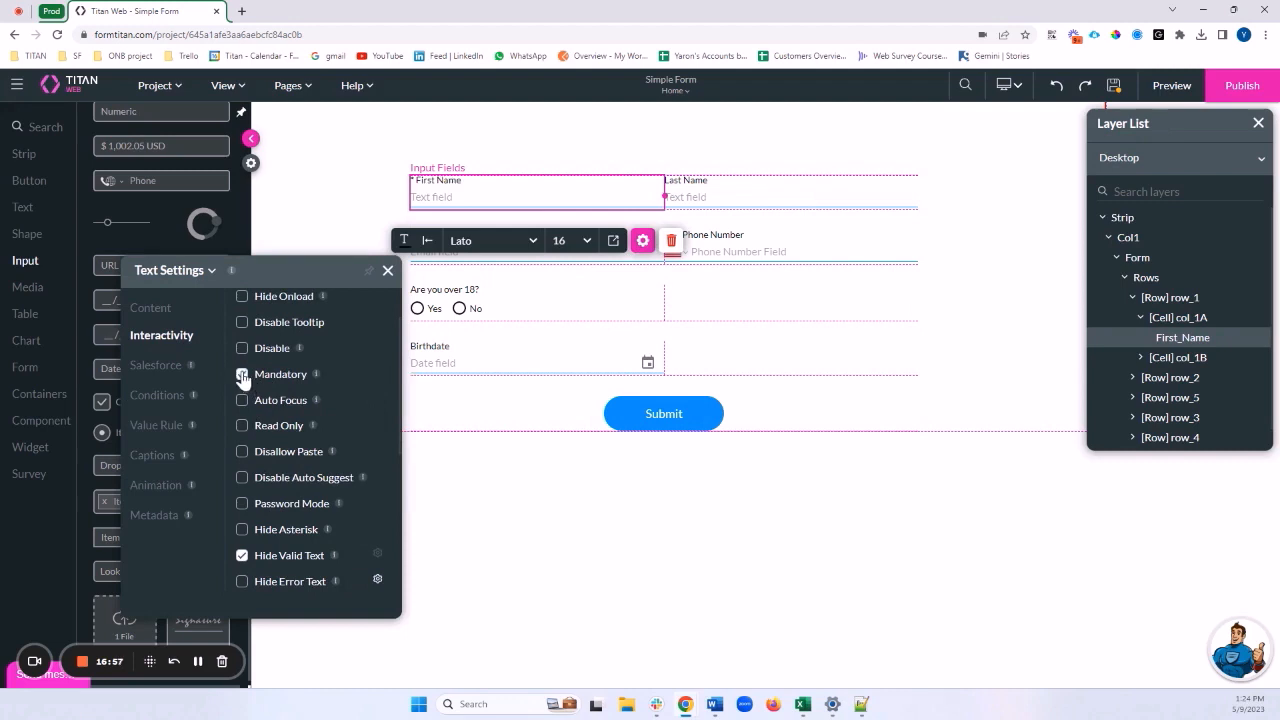
left_click(729, 206)
left_click(136, 336)
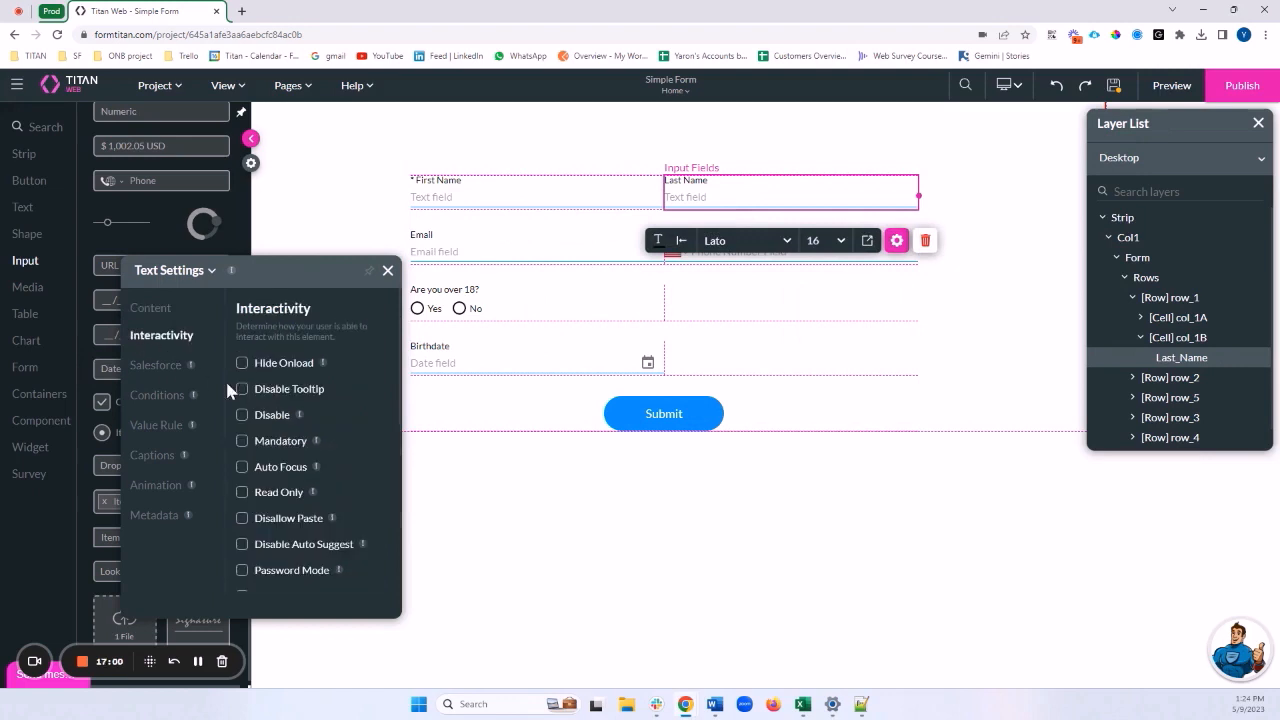
left_click(242, 441)
Reopen the Last Name field's settings at its Value Rule section
left_click(782, 320)
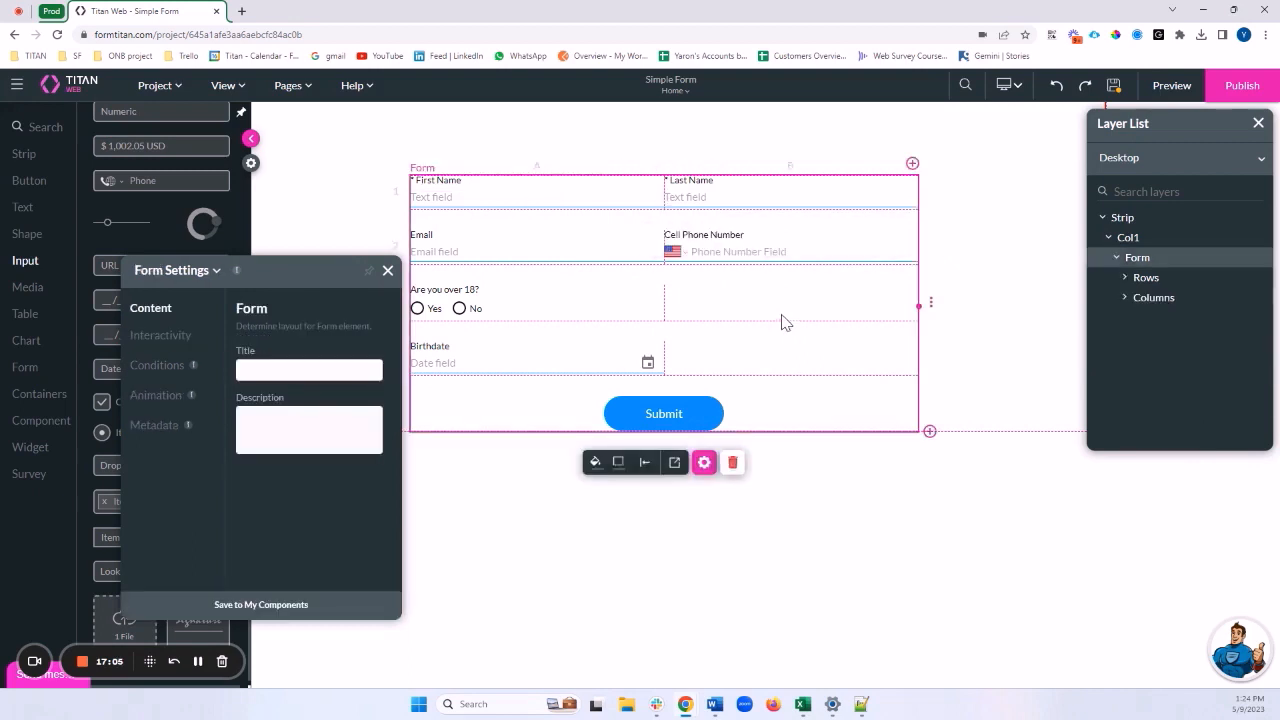
left_click(388, 270)
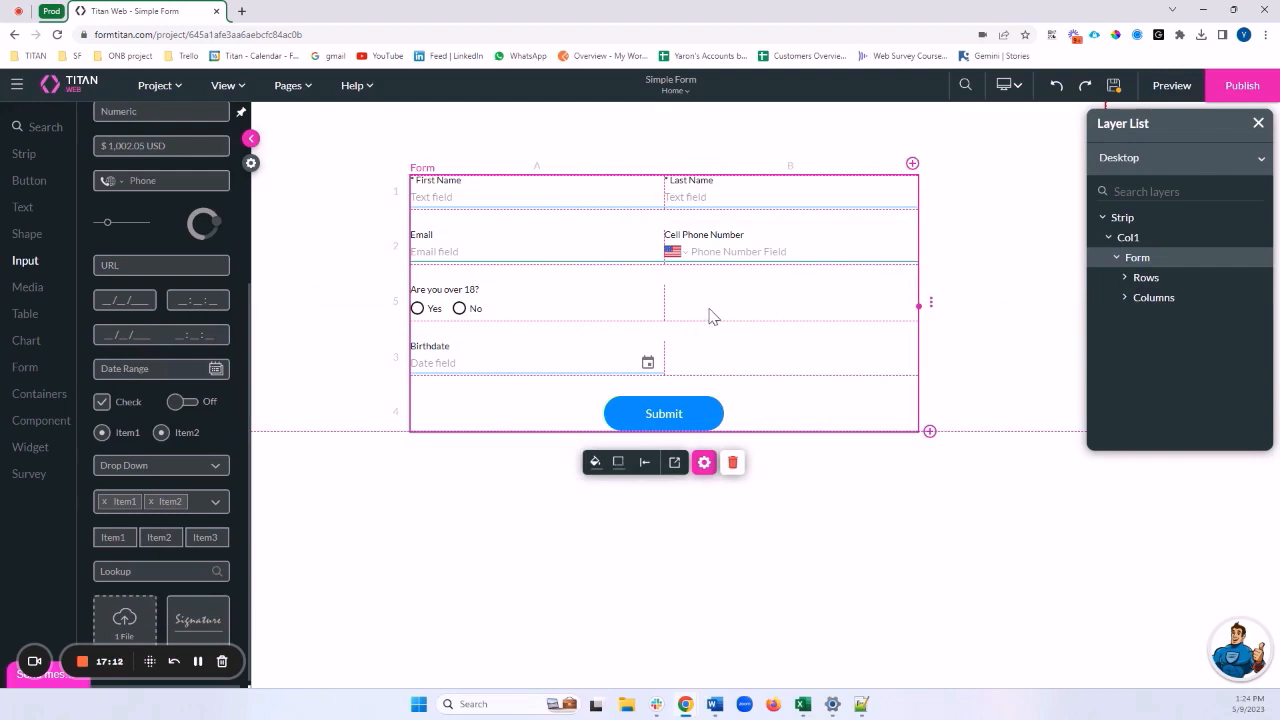
left_click(718, 204)
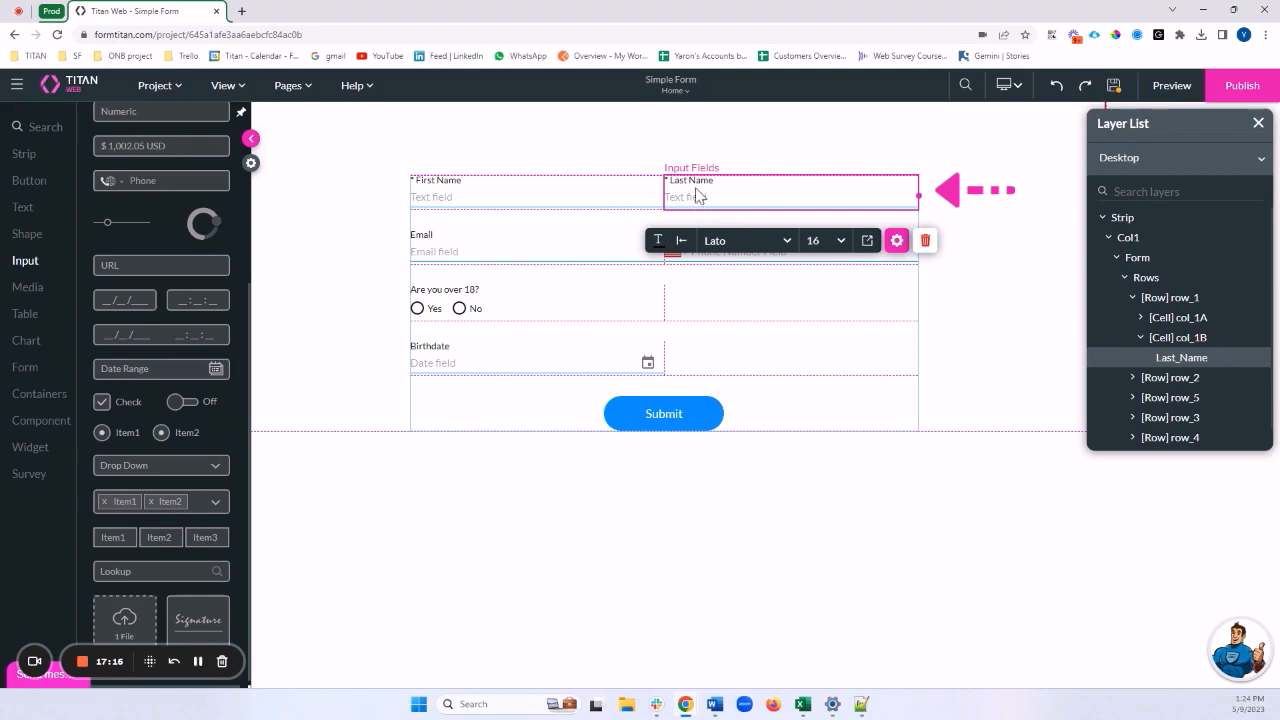
left_click(896, 241)
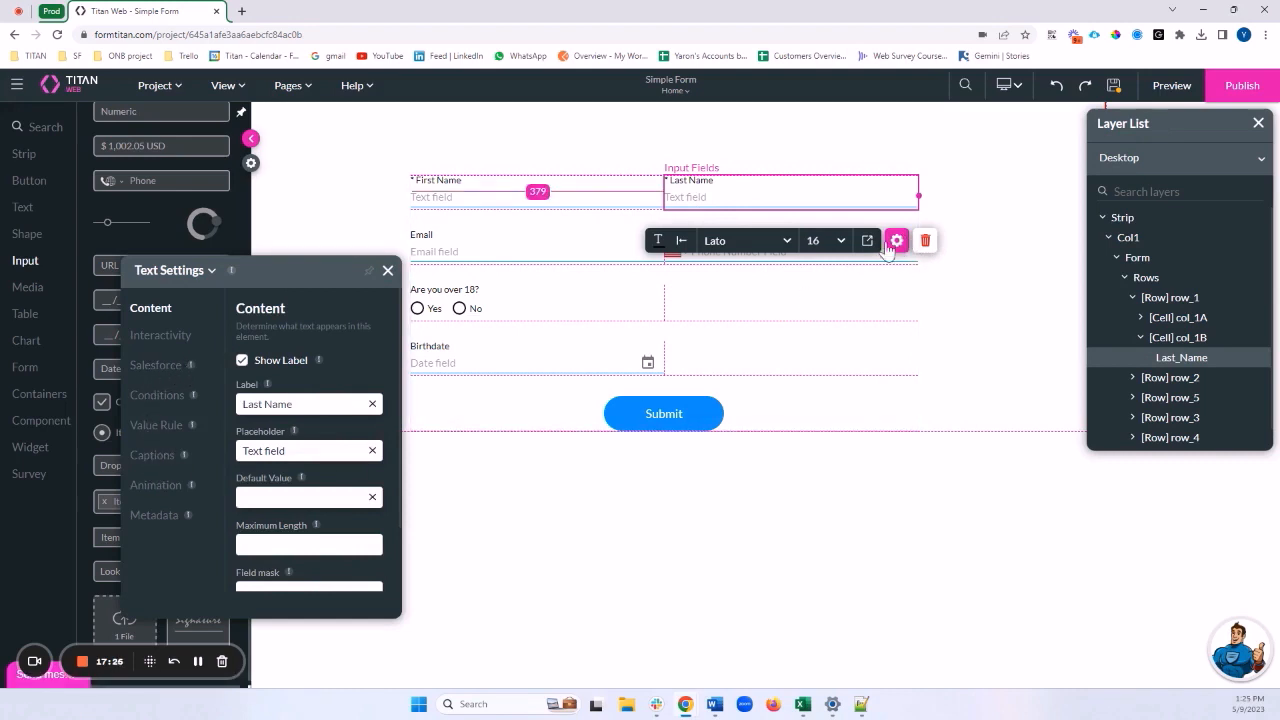
left_click(154, 426)
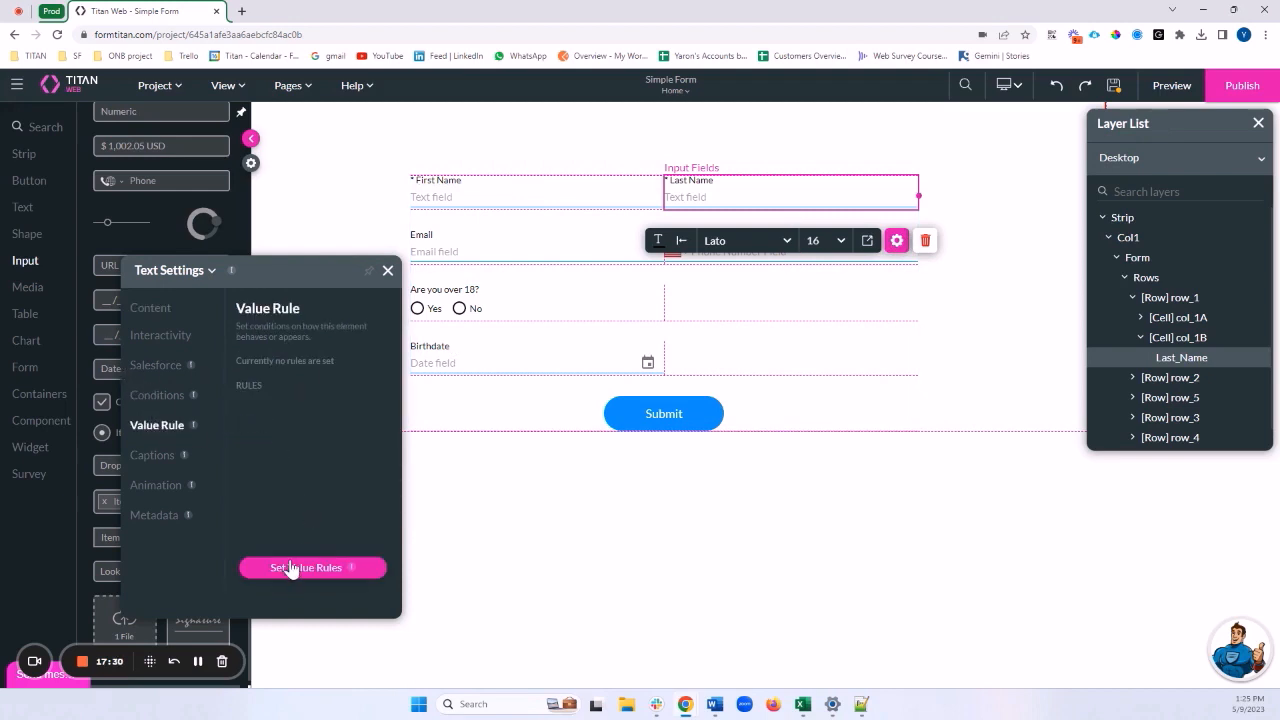
Add a Last Name value rule using the Alpha only operation
left_click(318, 572)
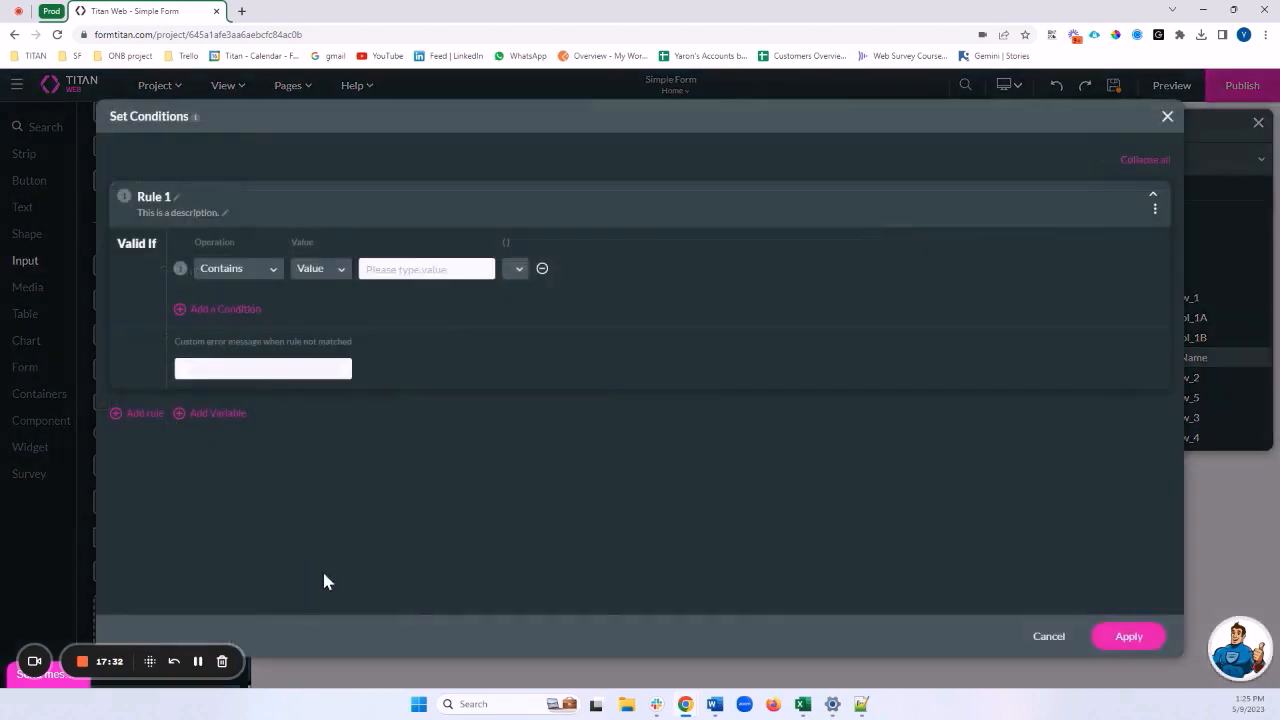
left_click(258, 274)
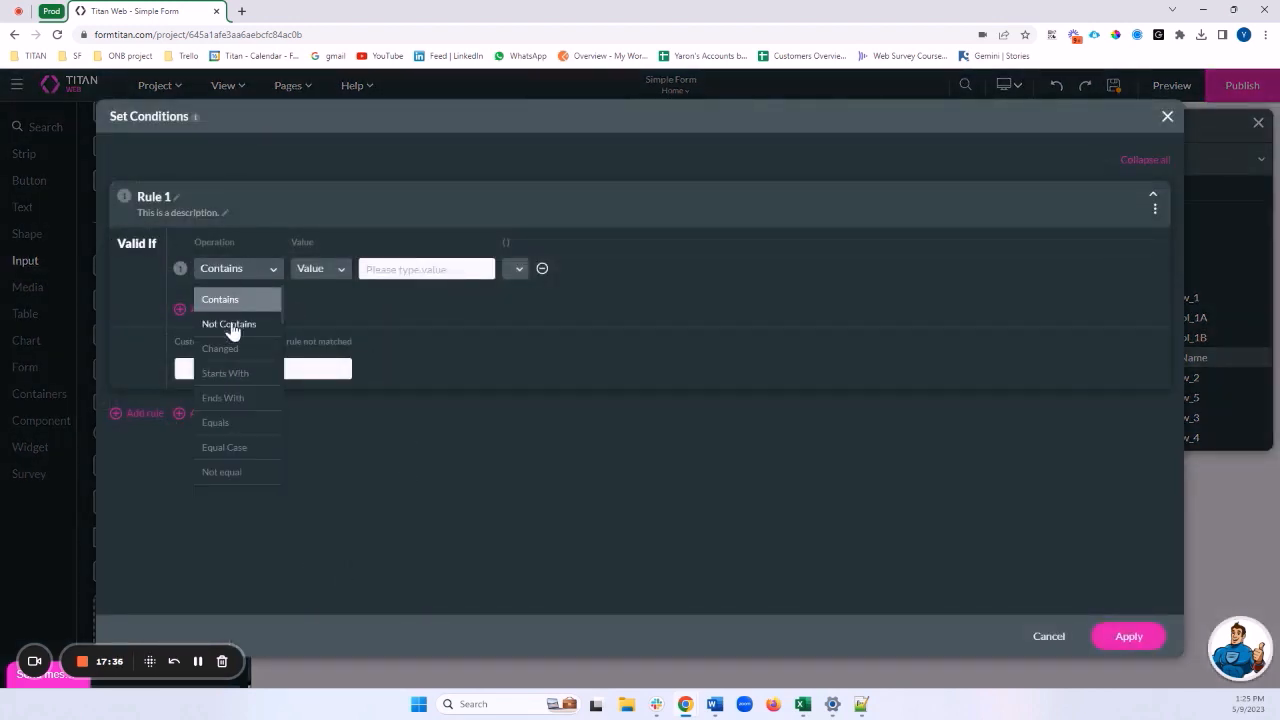
scroll(232, 332, "down", 5)
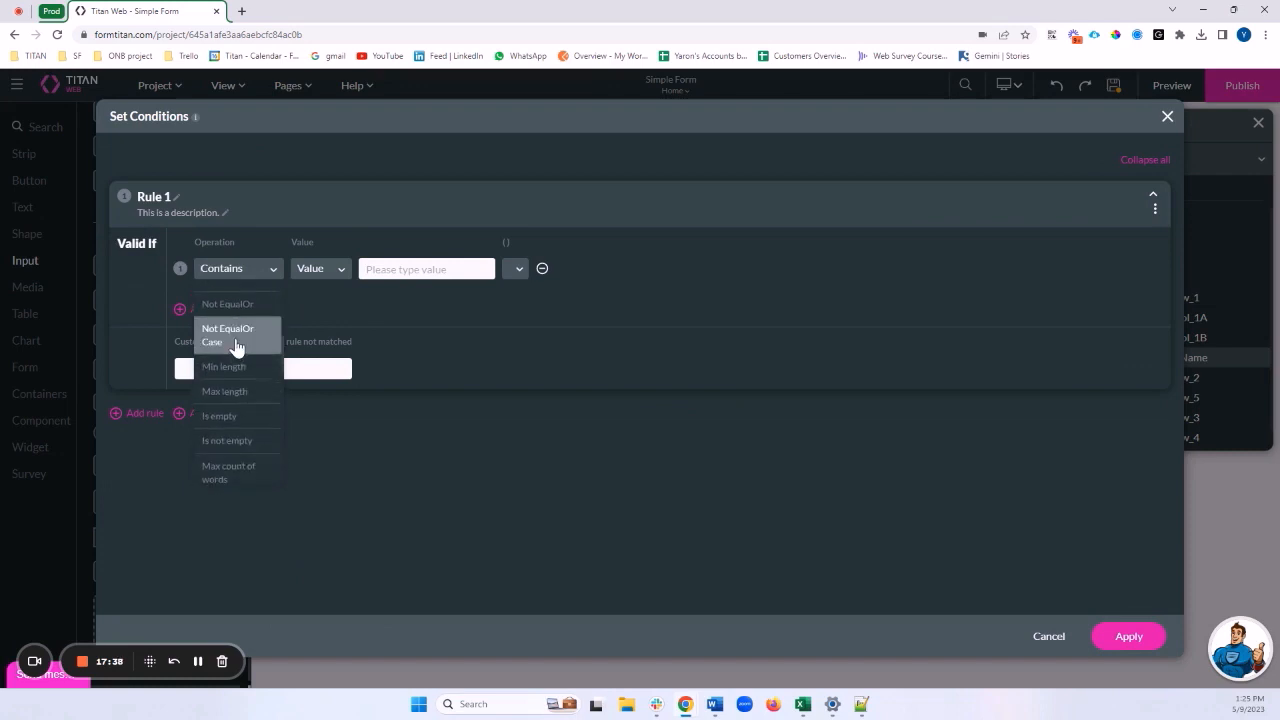
scroll(236, 345, "down", 5)
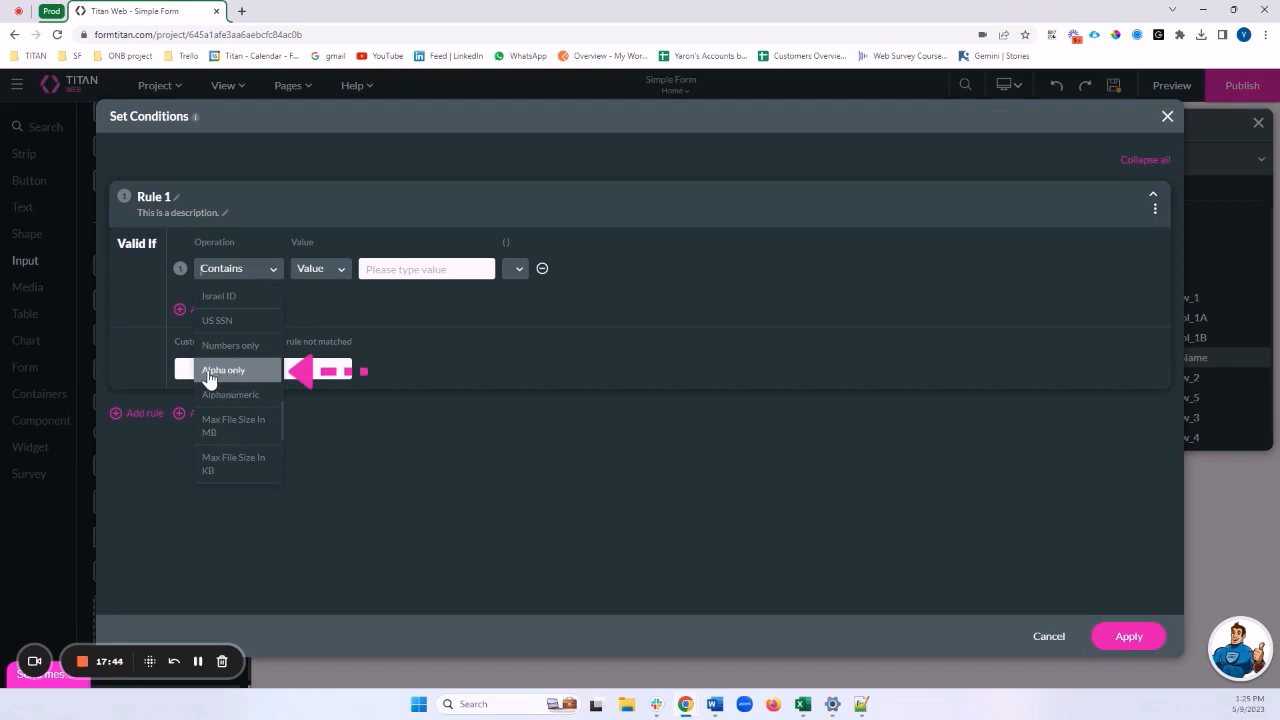
left_click(234, 372)
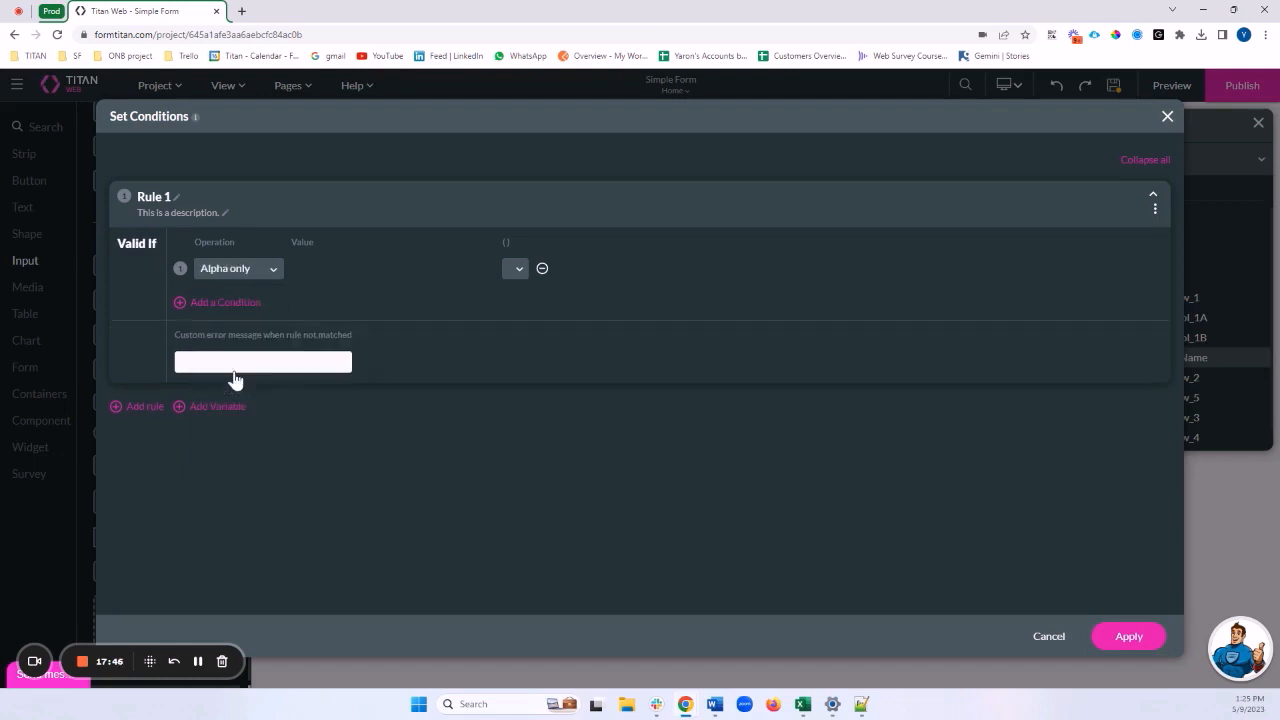
left_click(243, 272)
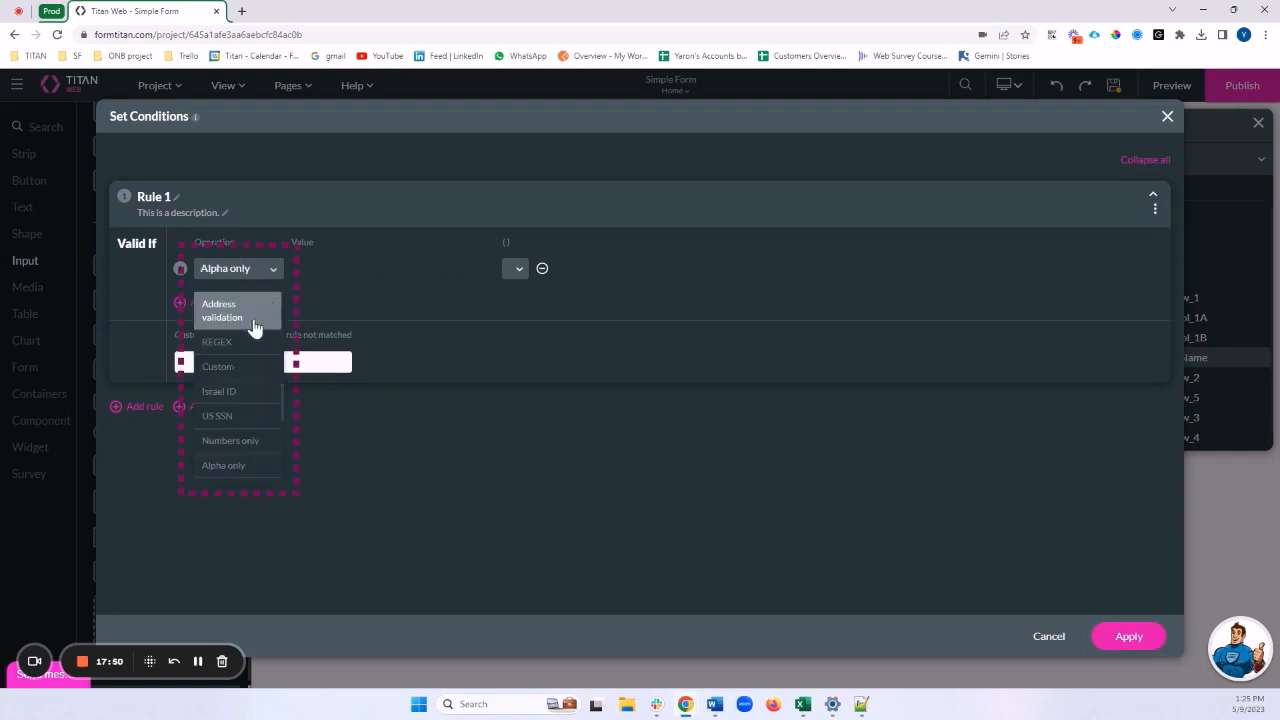
scroll(248, 357, "up", 5)
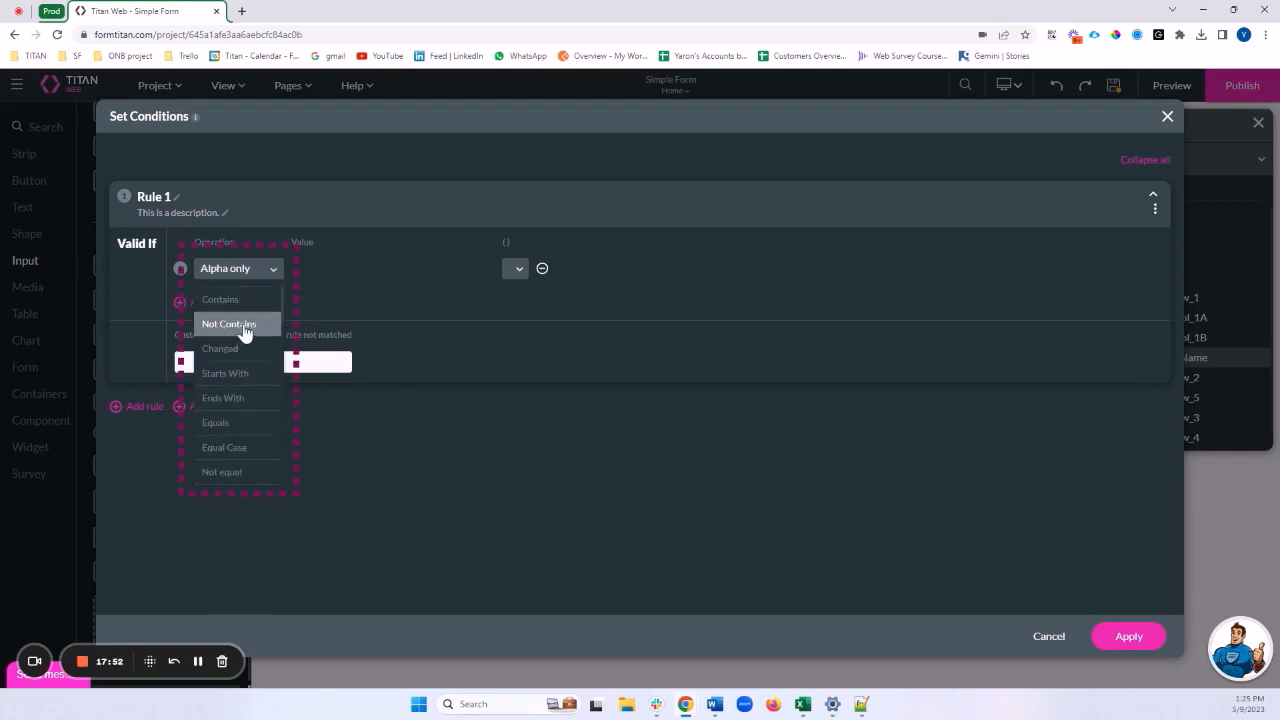
scroll(250, 345, "up", 3)
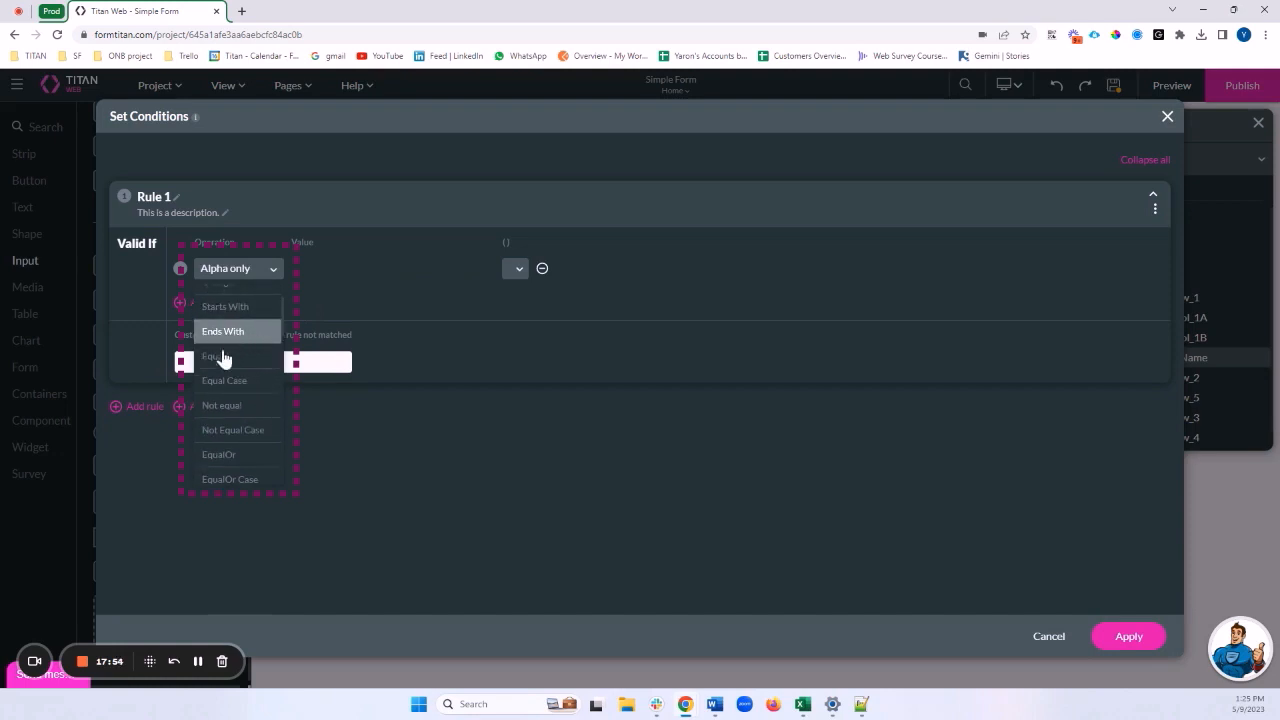
scroll(243, 360, "up", 2)
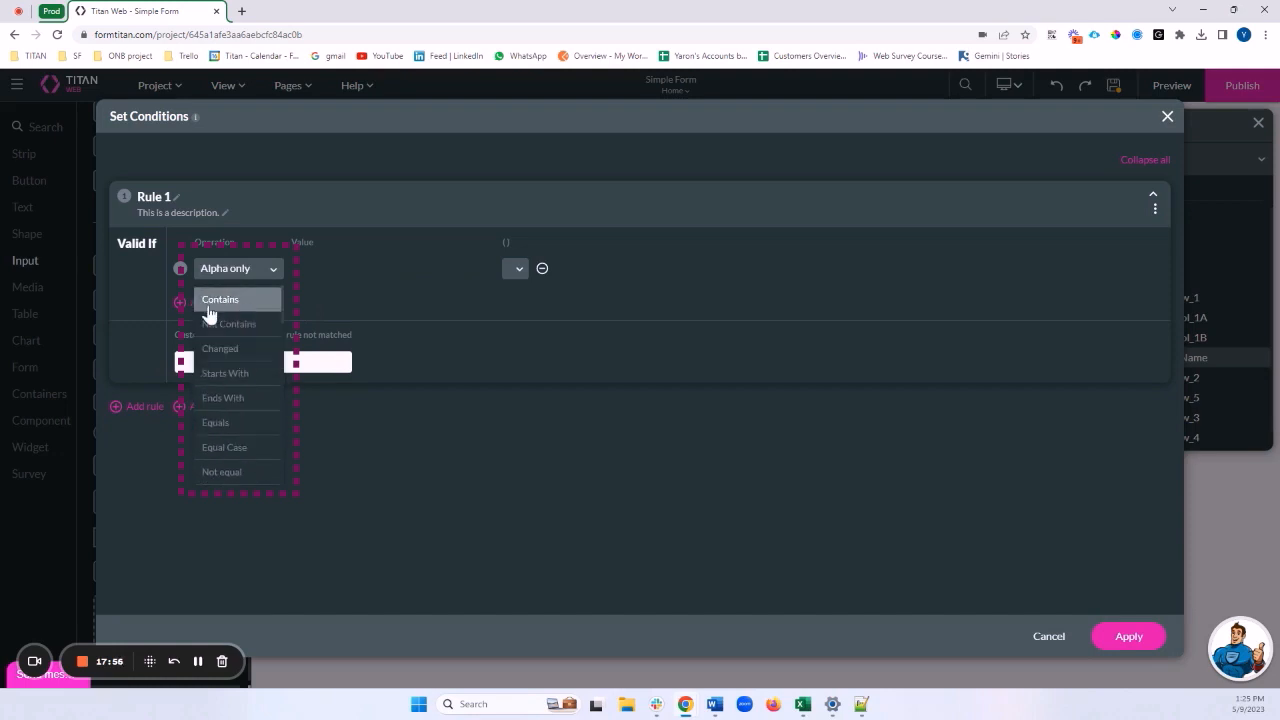
scroll(243, 349, "down", 5)
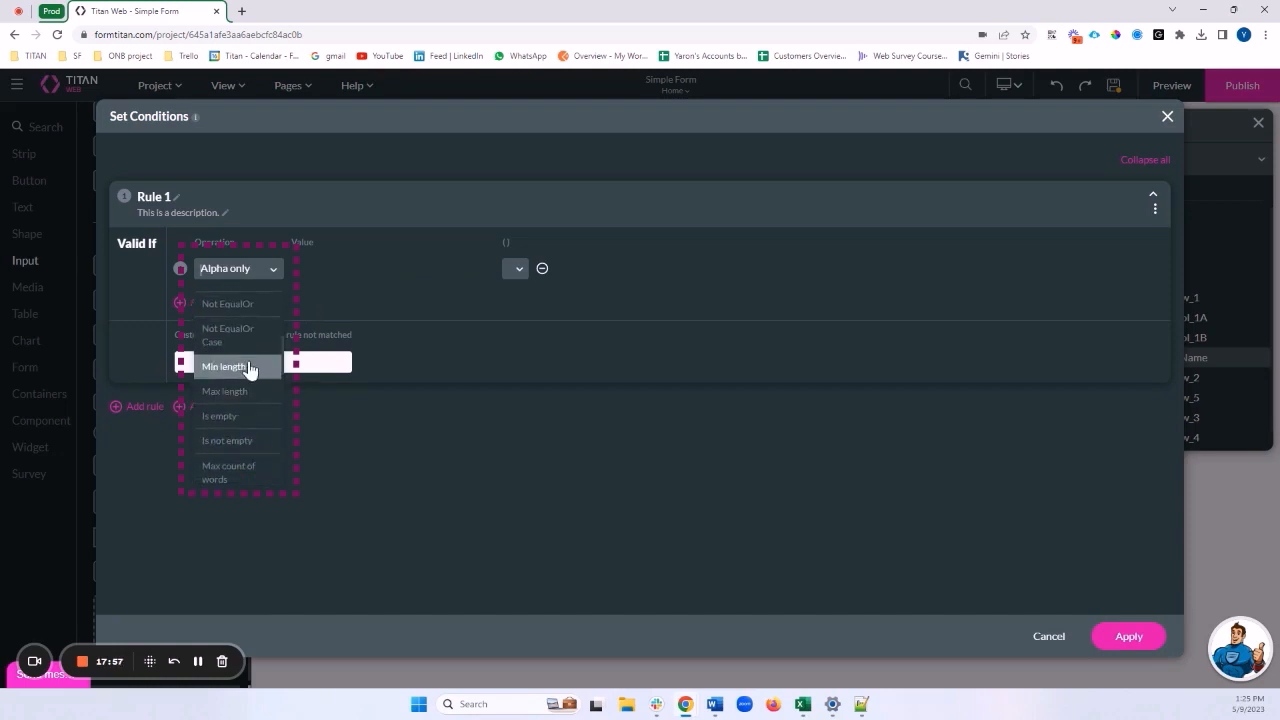
scroll(247, 385, "down", 2)
scroll(247, 384, "down", 3)
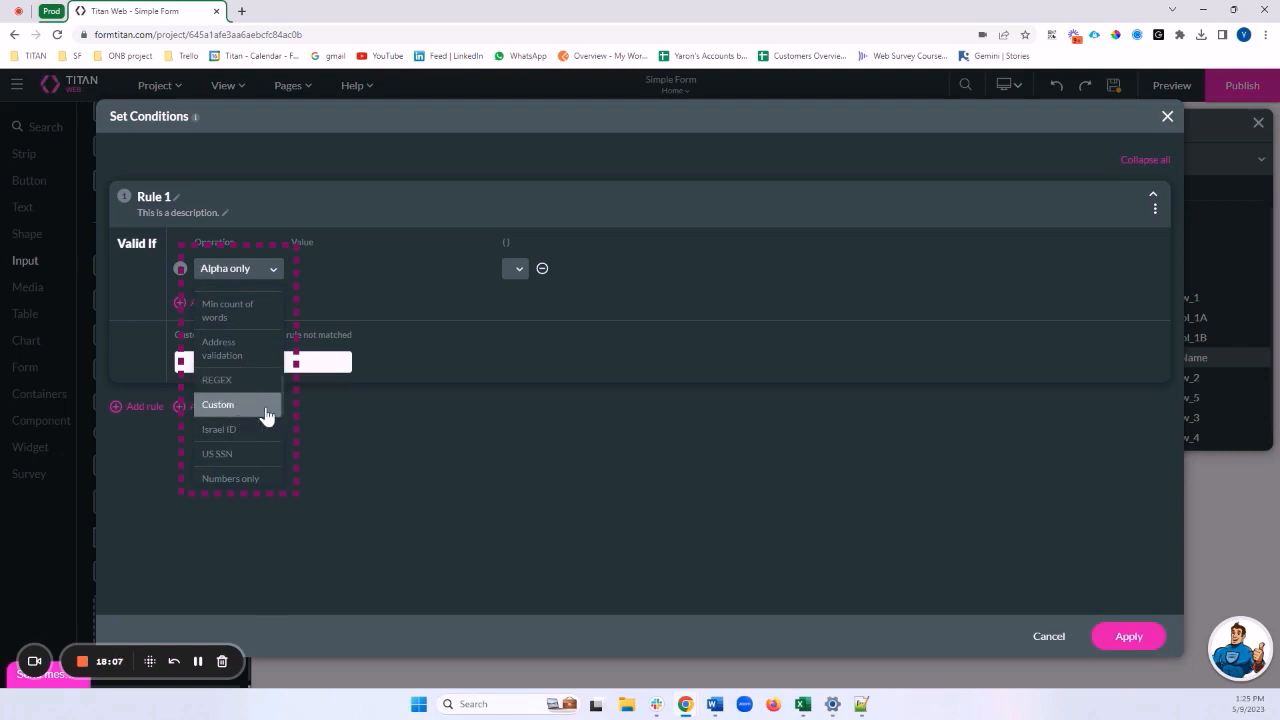
scroll(266, 415, "down", 4)
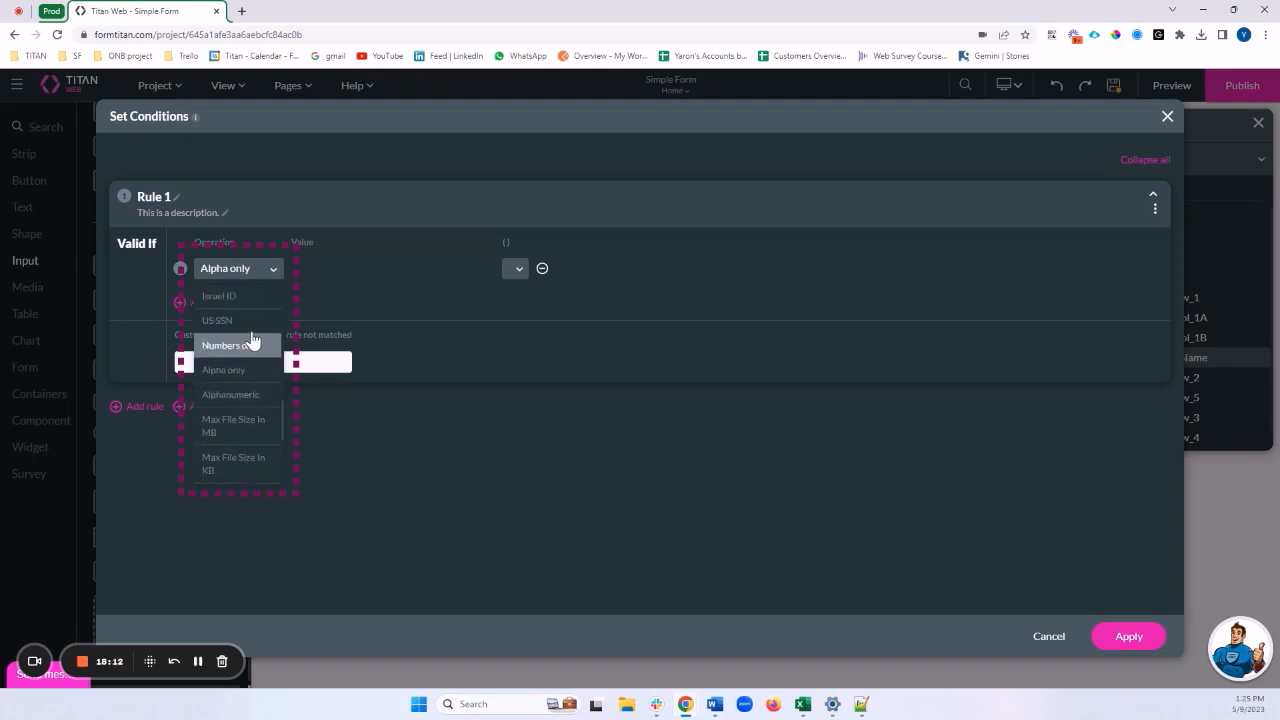
scroll(250, 343, "down", 6)
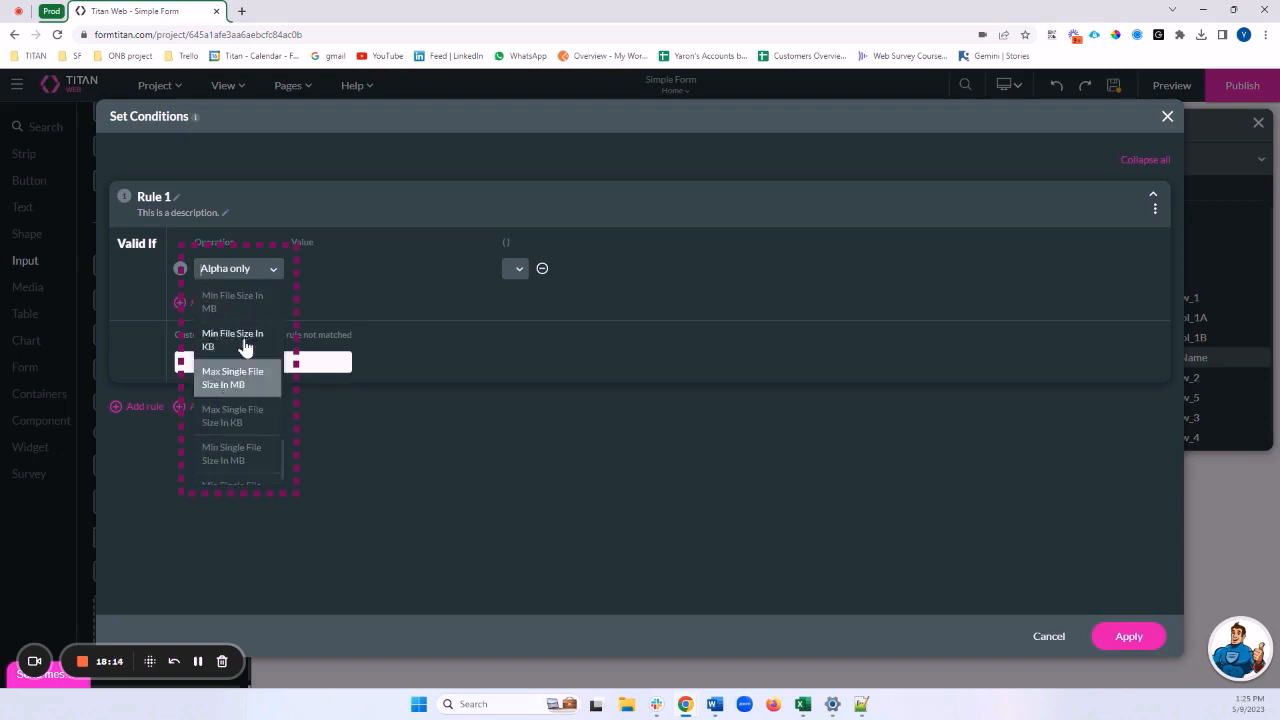
left_click(339, 309)
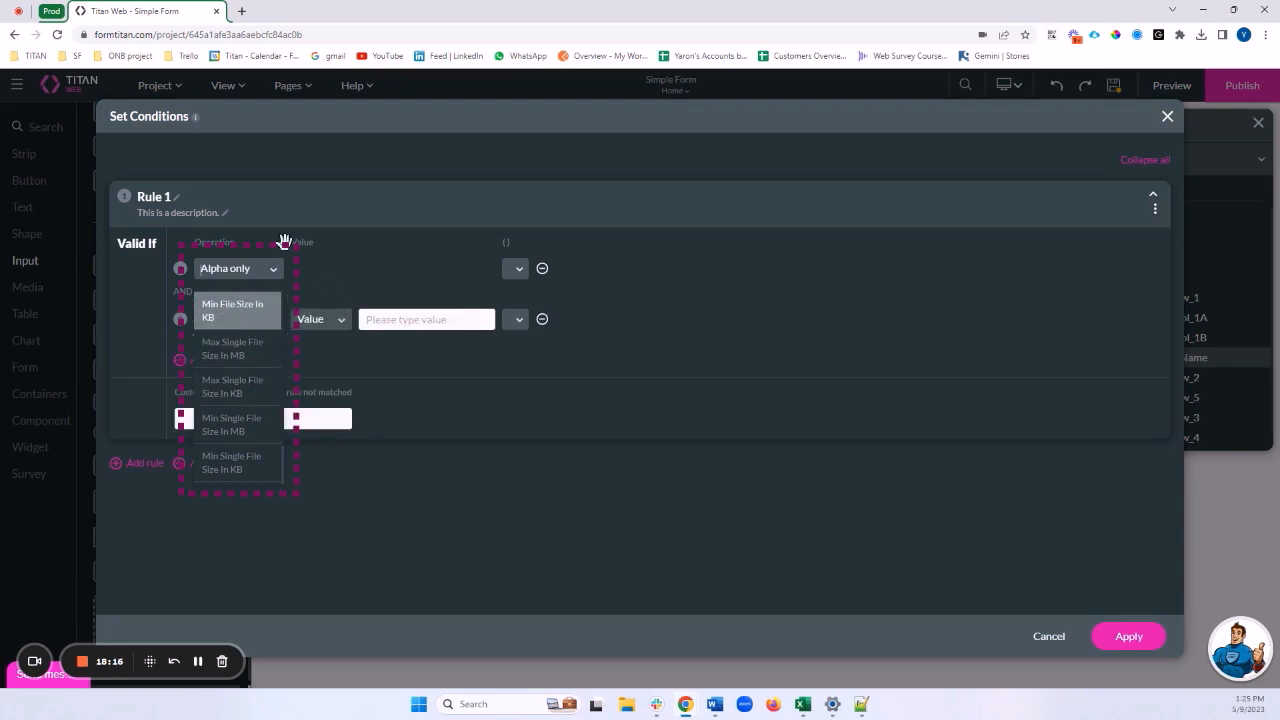
left_click(542, 319)
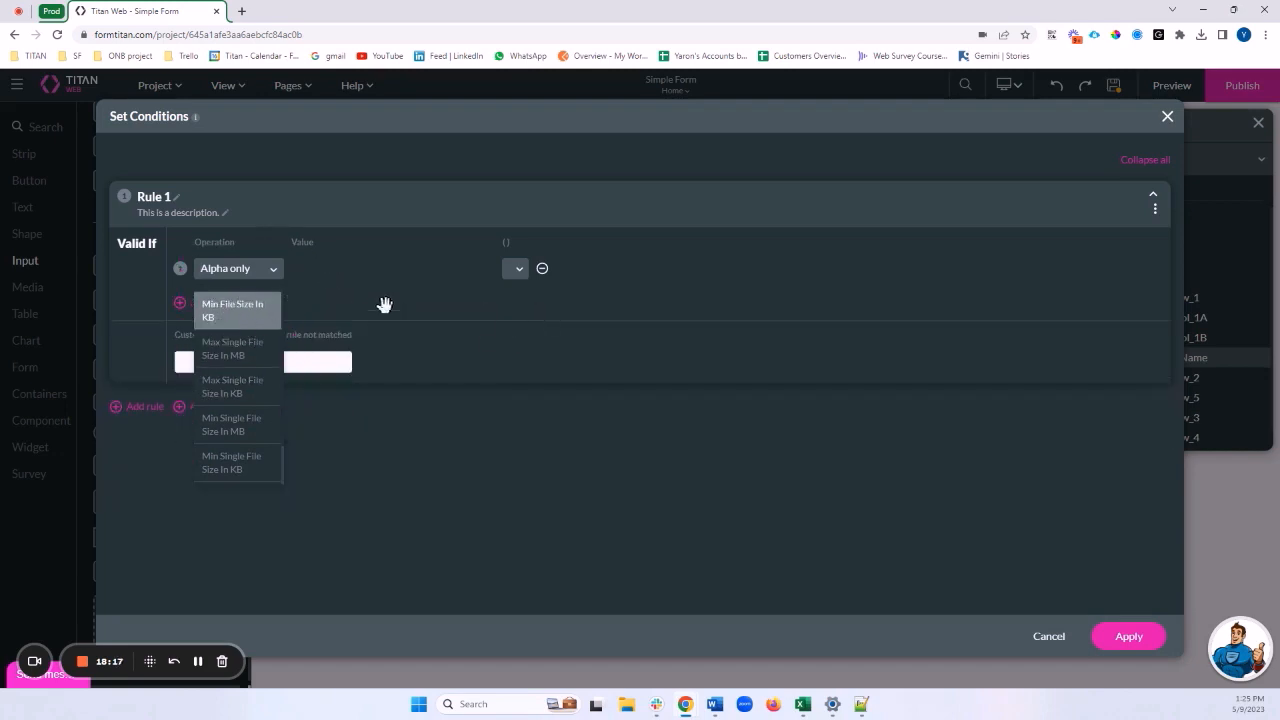
left_click(242, 276)
left_click(249, 366)
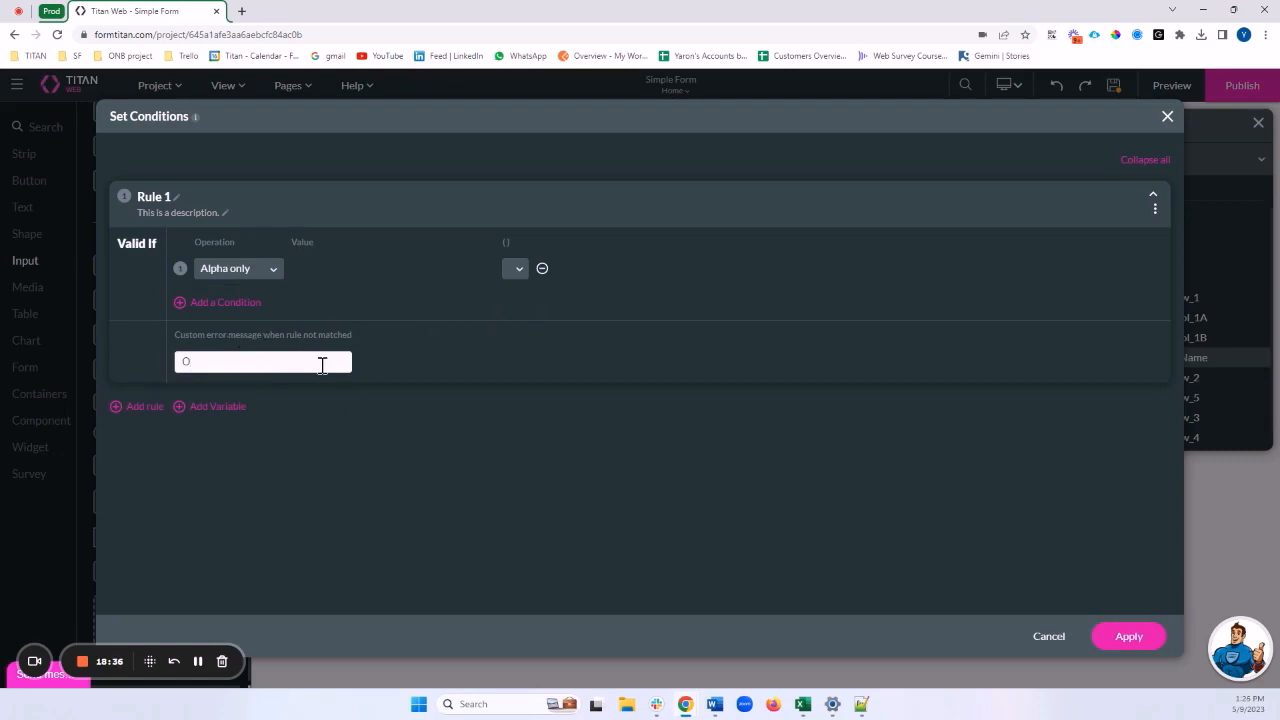
Give the Alpha only rule the error message 'ONLY ALPHABET' and apply it
type("ONLY ALPHABET")
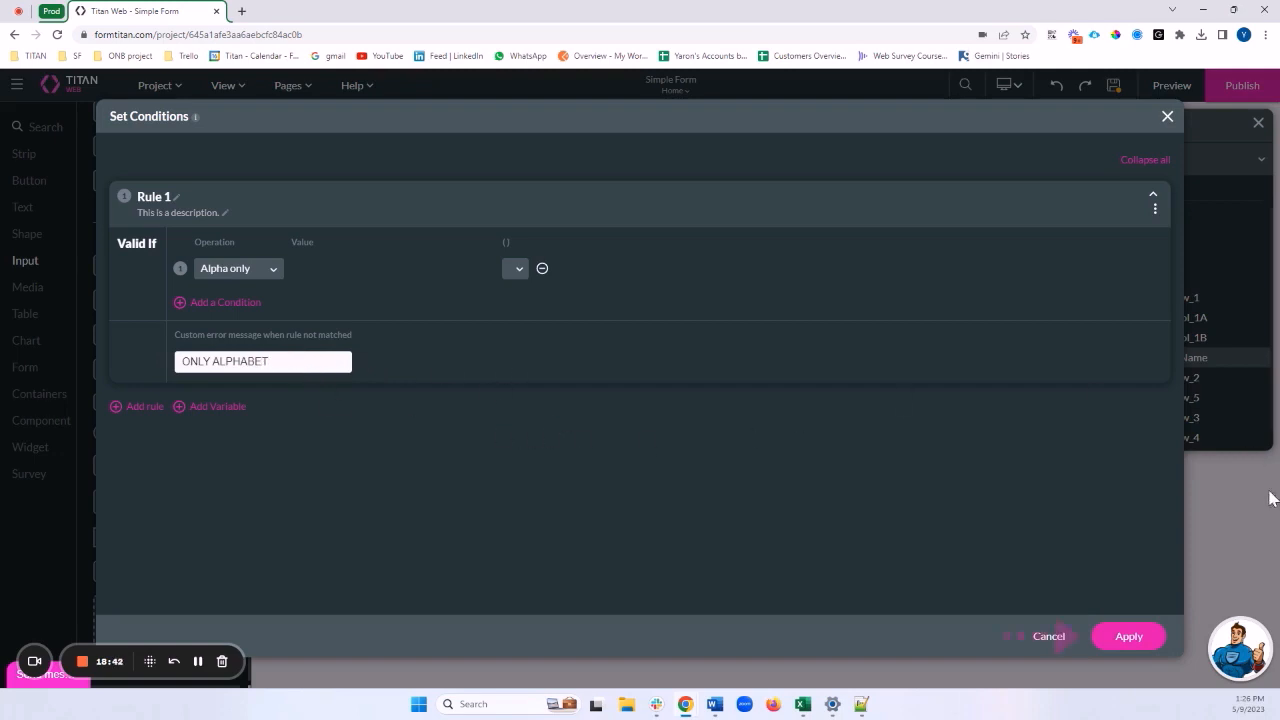
left_click(1141, 637)
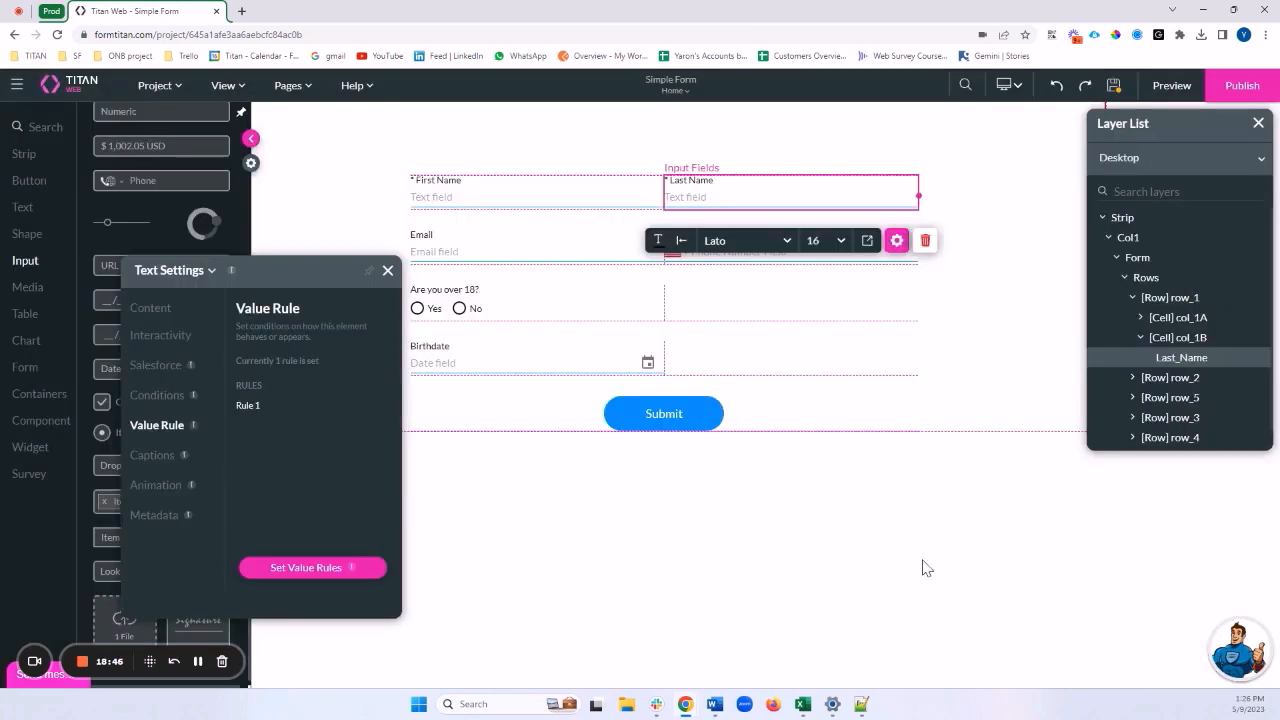
Close the text settings, select the form, and open its live preview
left_click(388, 270)
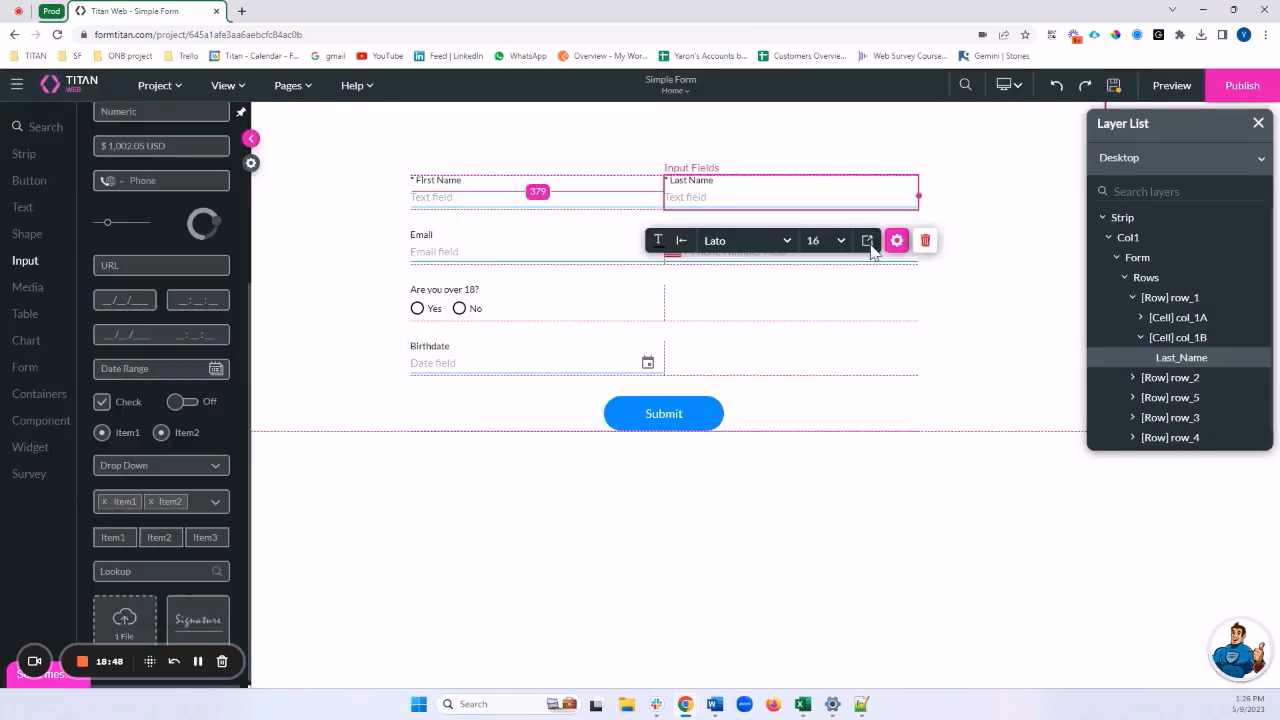
left_click(770, 338)
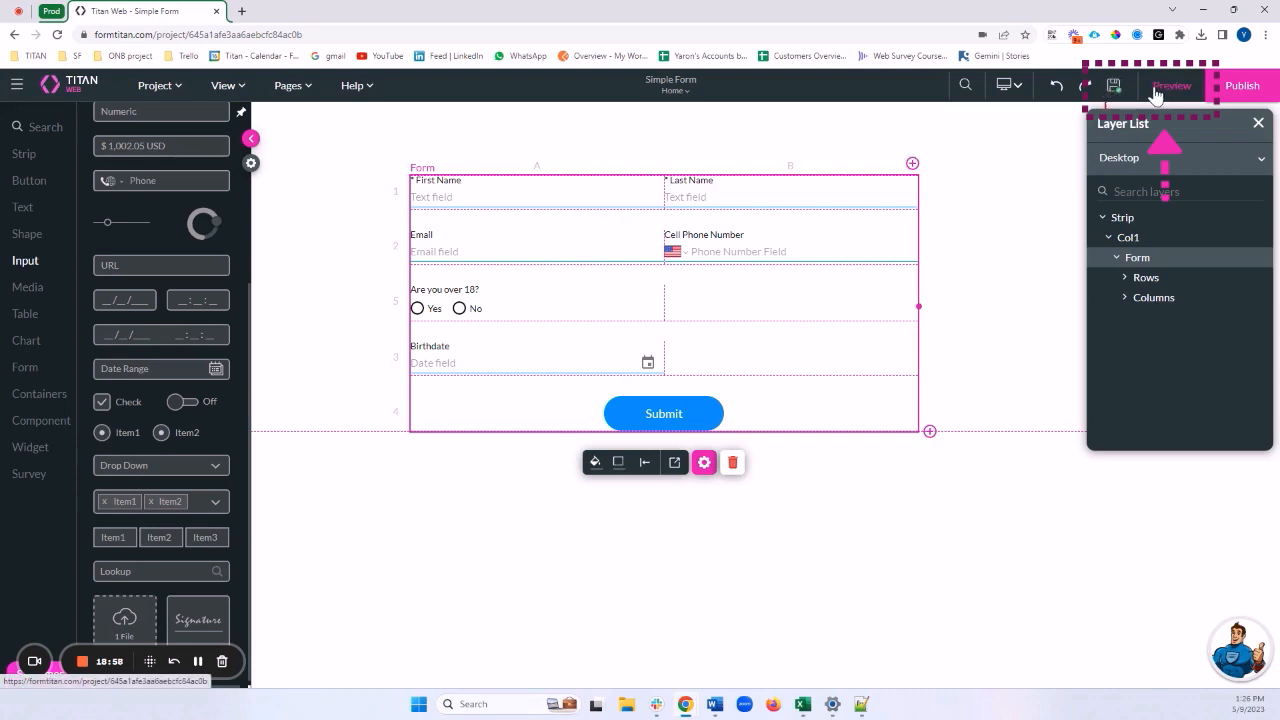
left_click(1160, 87)
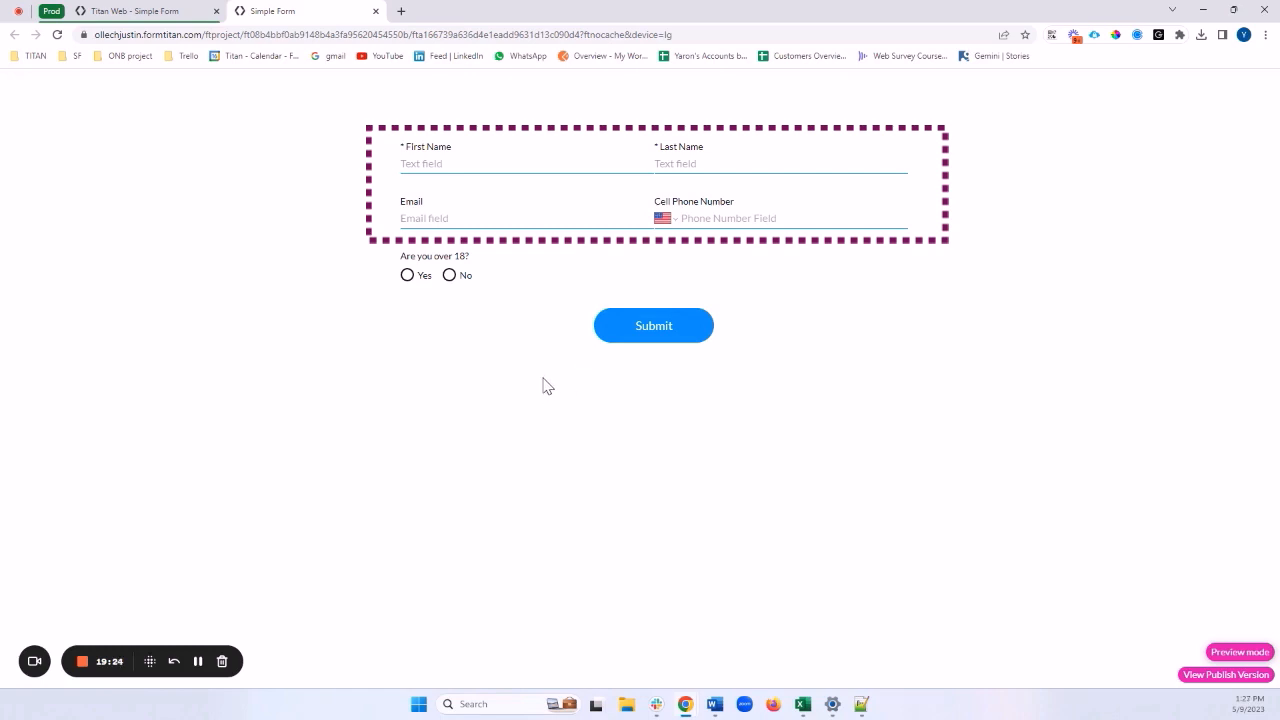
Enter a first name and a last name containing a digit to trigger the ONLY ALPHABET error
left_click(456, 162)
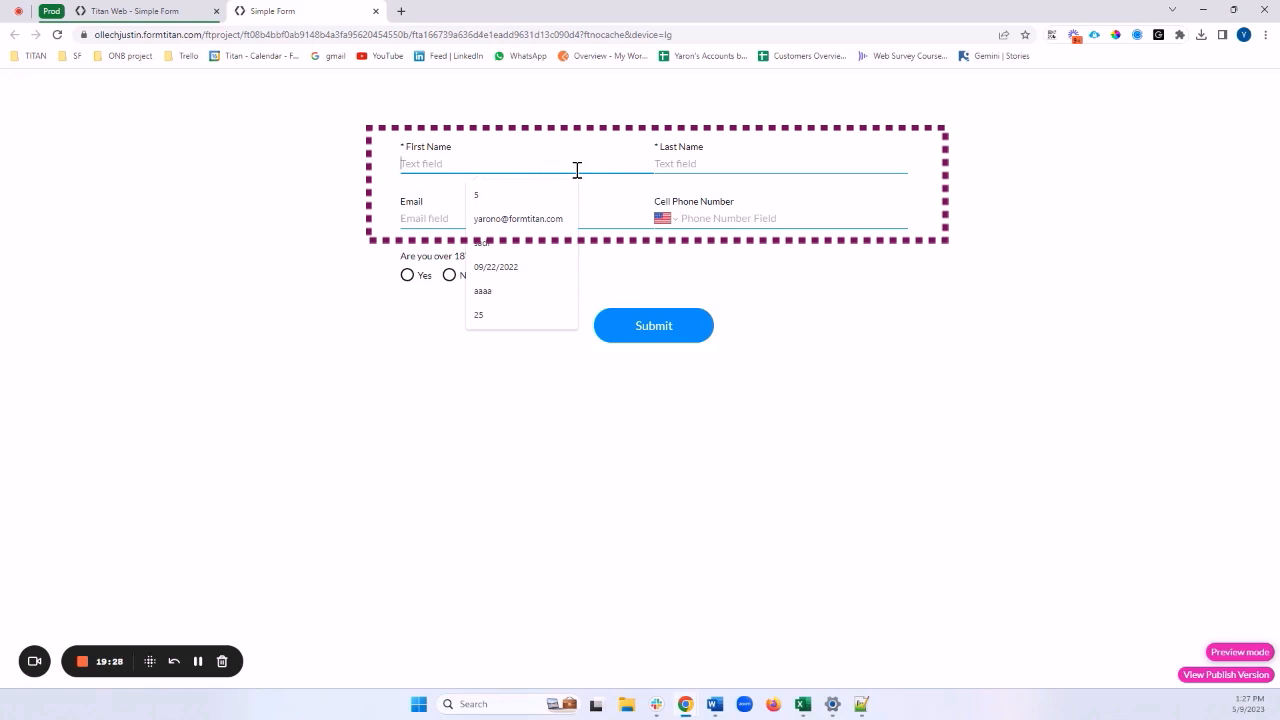
key("Tab")
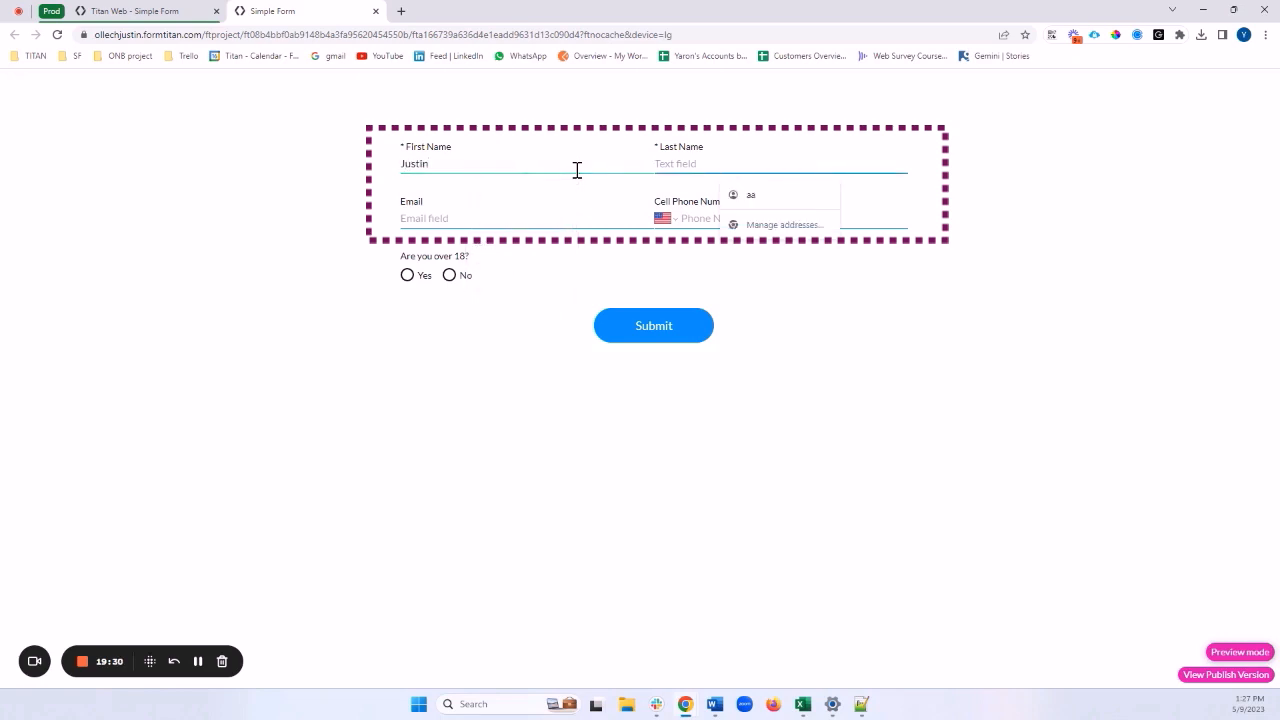
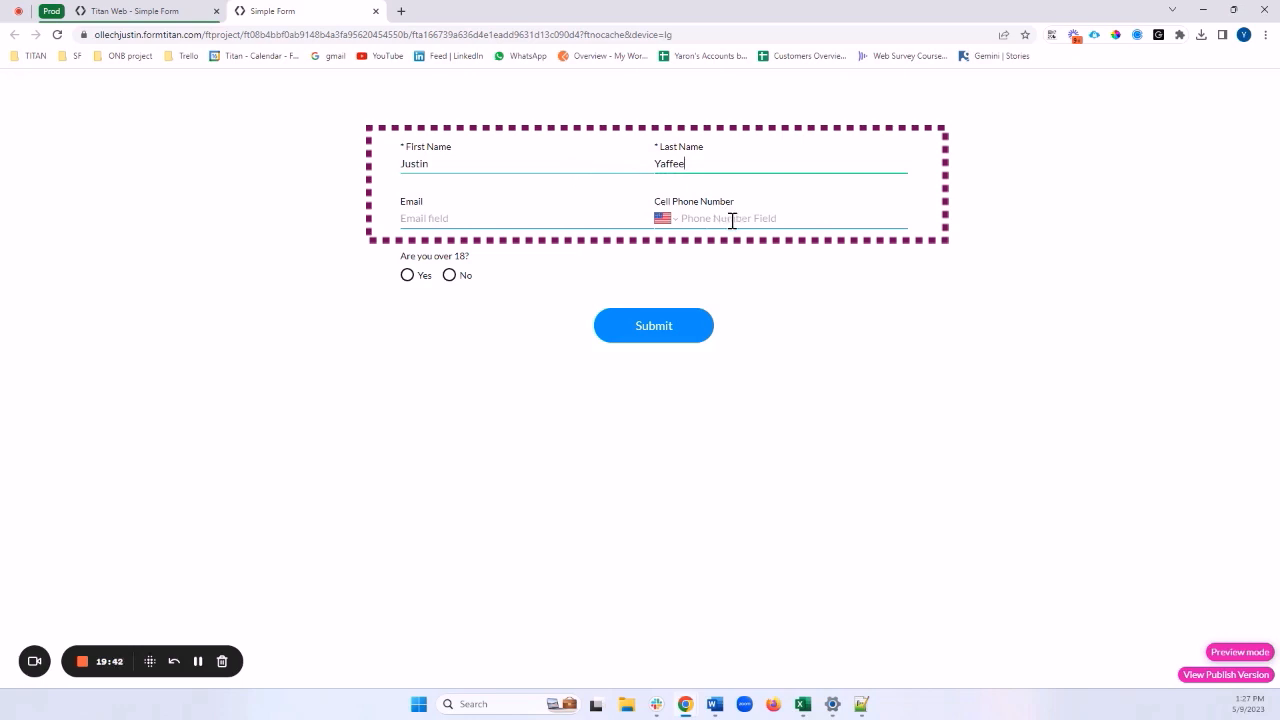
type("2")
left_click_drag(742, 190, 659, 190)
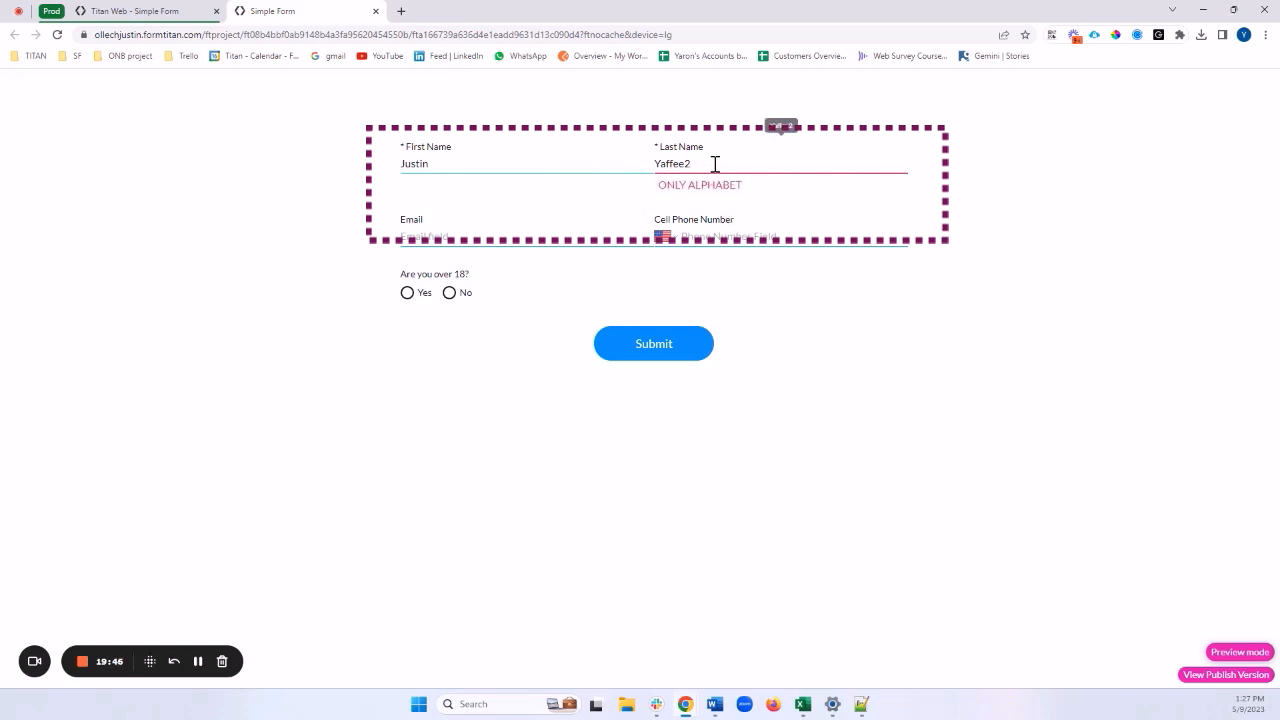
key("BackSpace")
key("BackSpace")
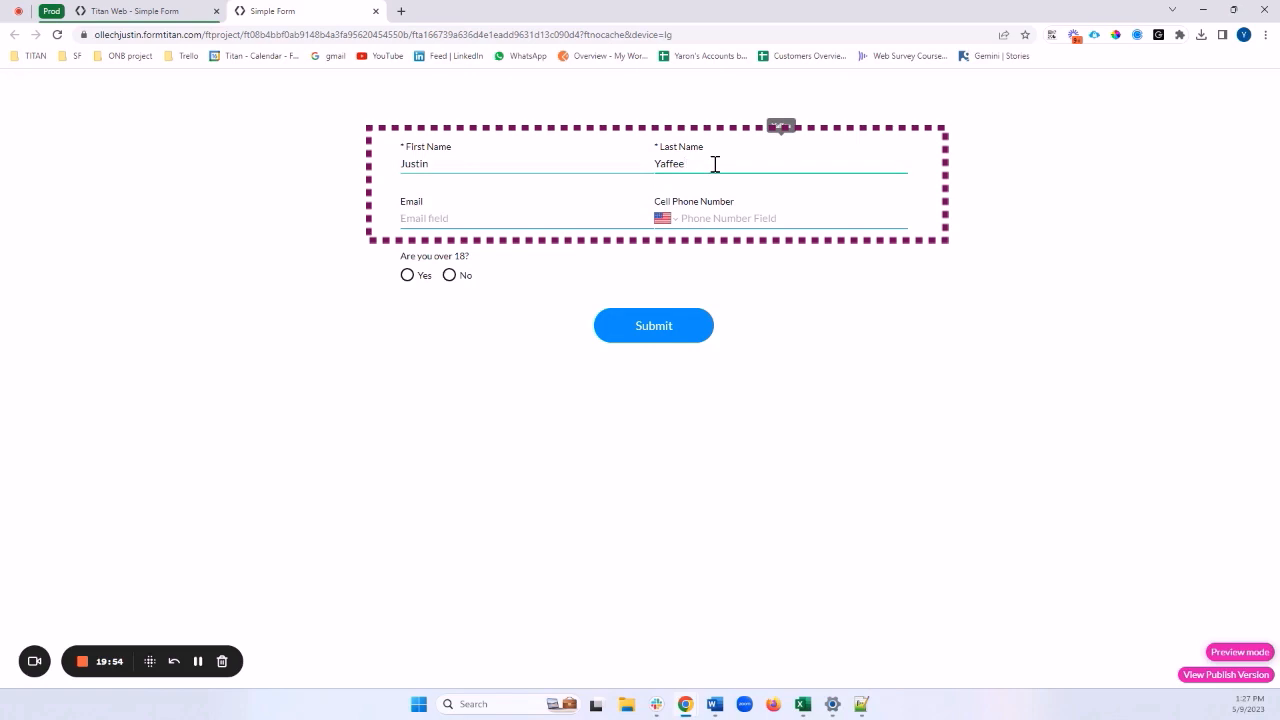
type("2")
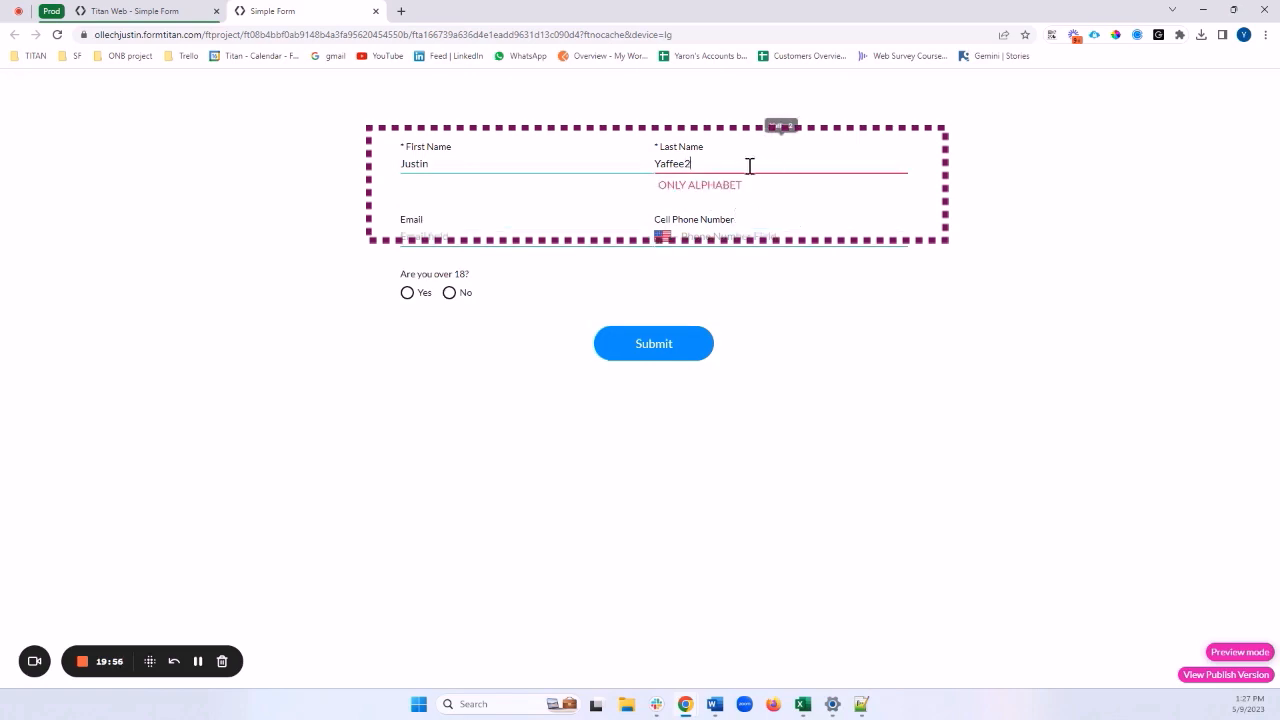
left_click_drag(759, 188, 664, 192)
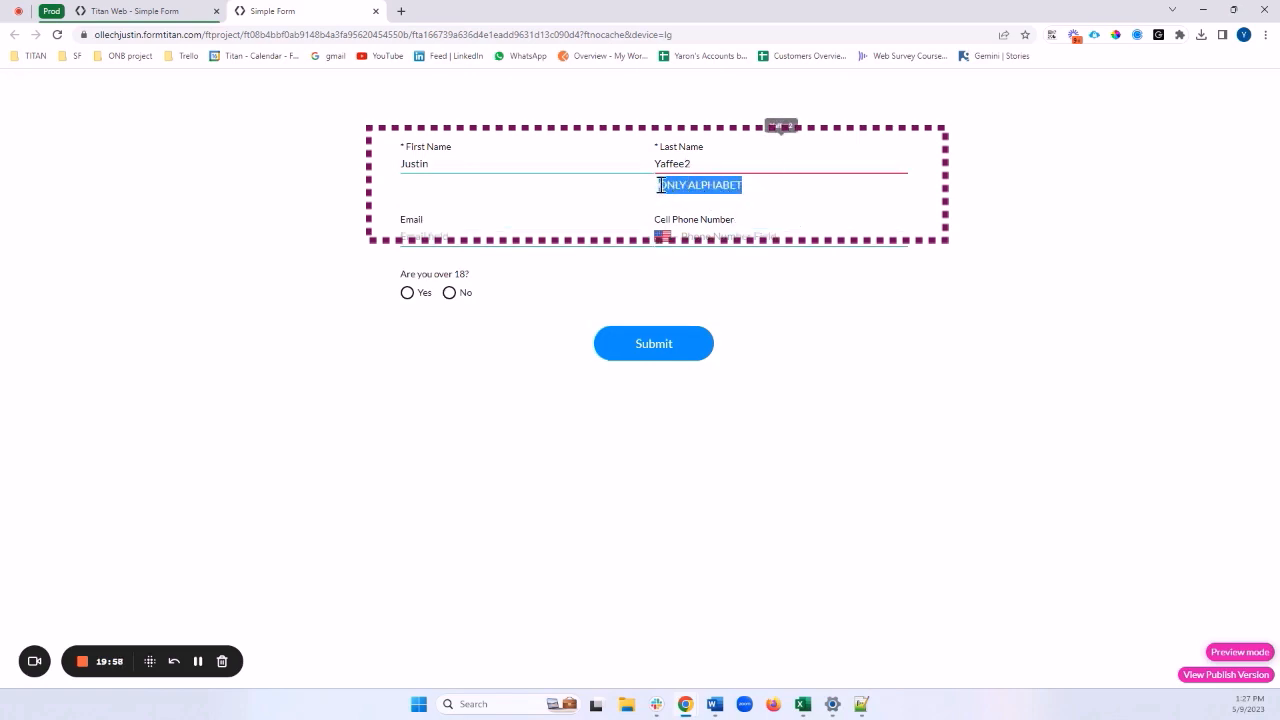
Clear Last Name to show the mandatory message, then toggle Yes and No for Birthdate
left_click(741, 161)
double_click(728, 163)
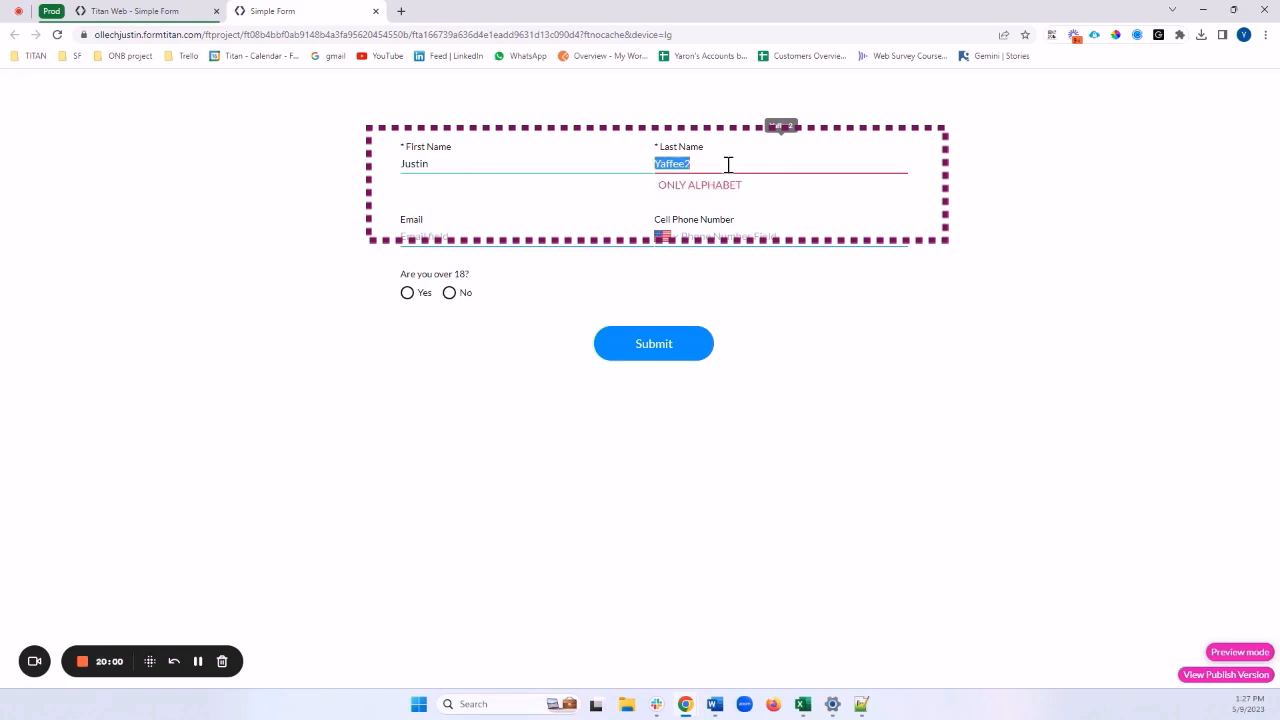
key("BackSpace")
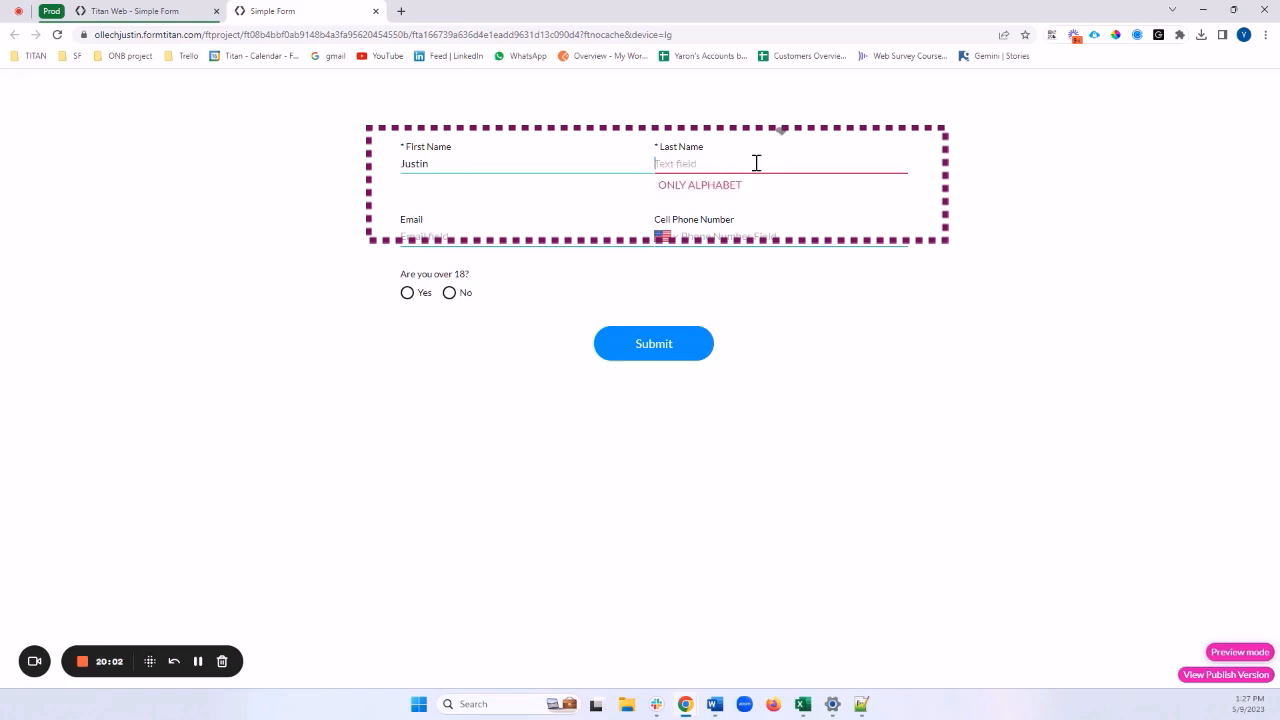
key("Tab")
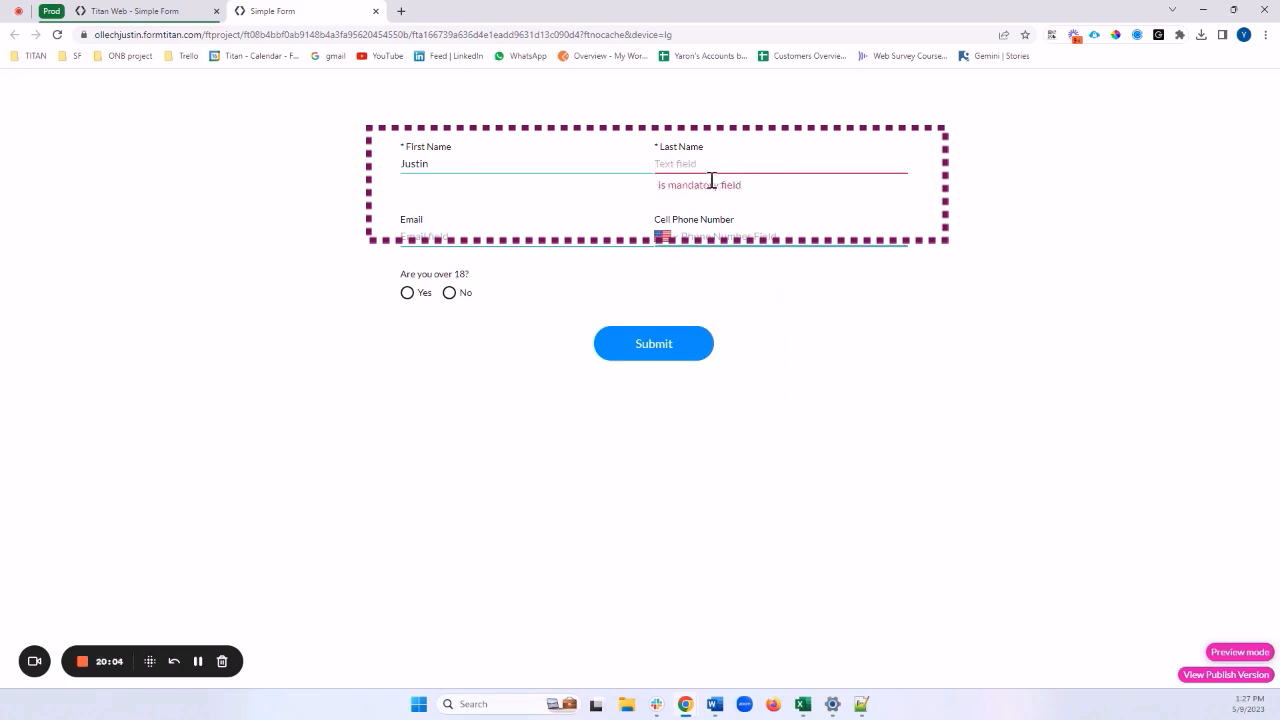
triple_click(712, 184)
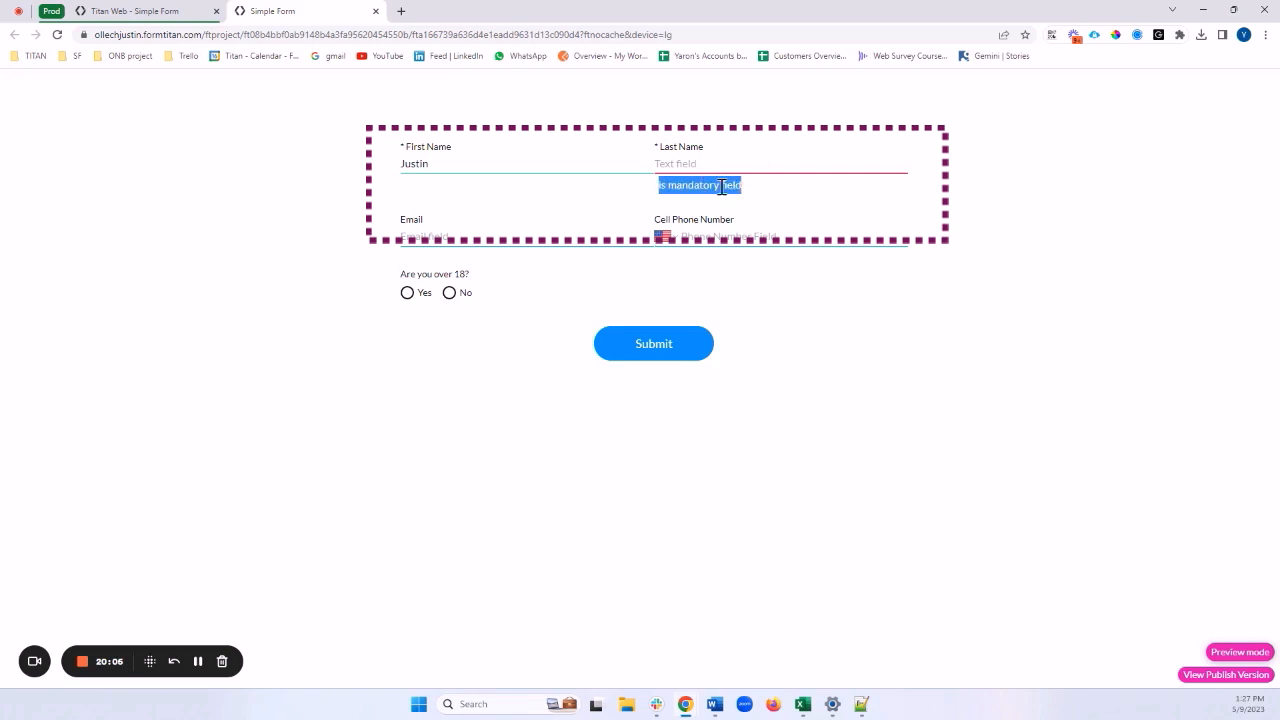
left_click(565, 274)
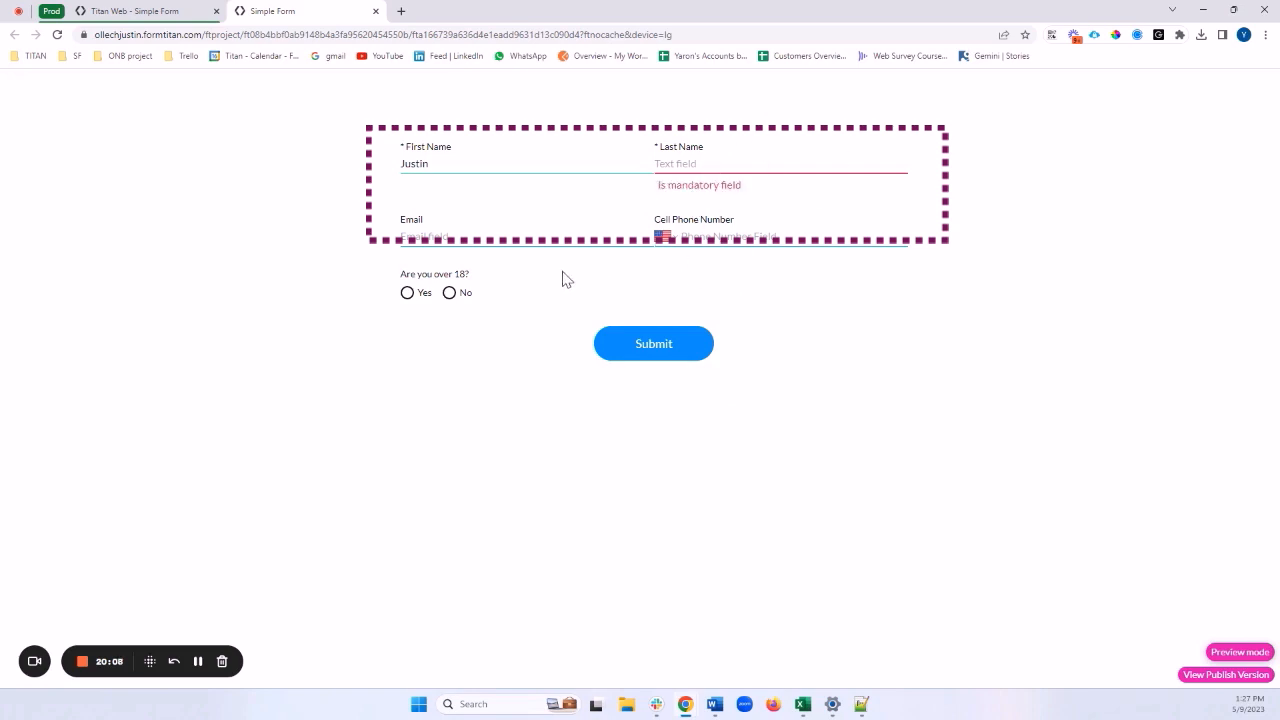
left_click(407, 295)
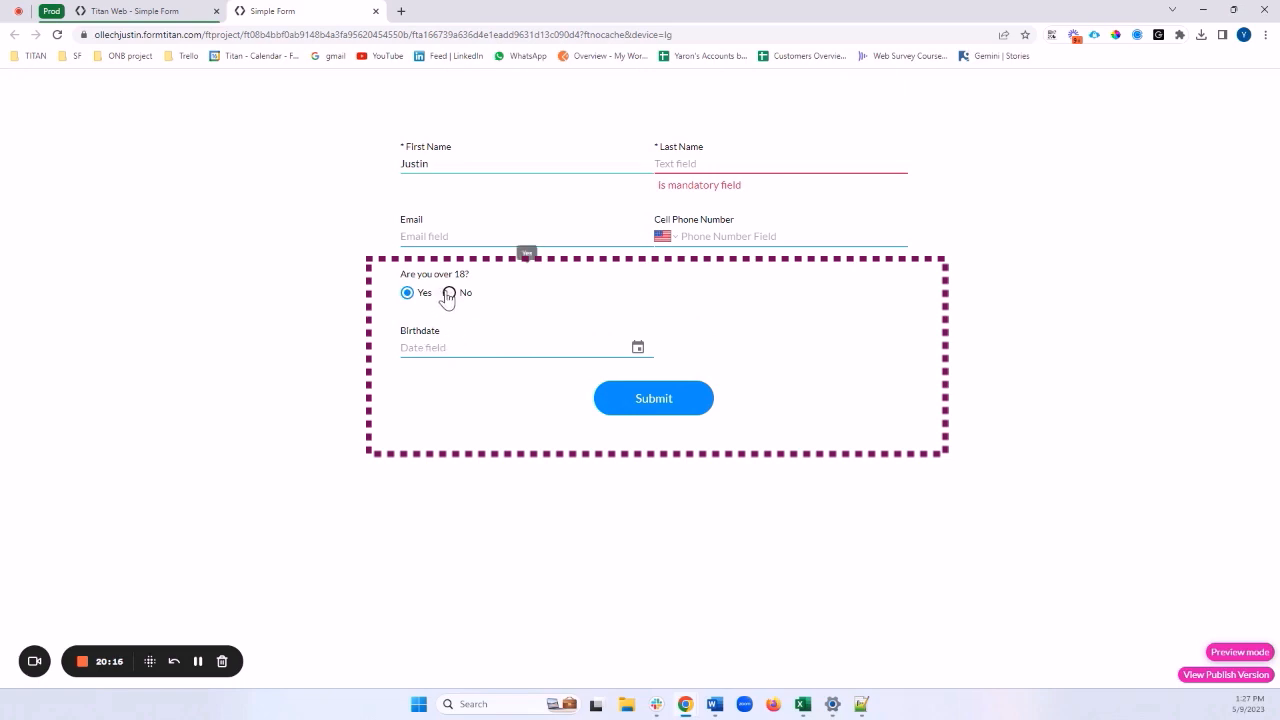
left_click(449, 293)
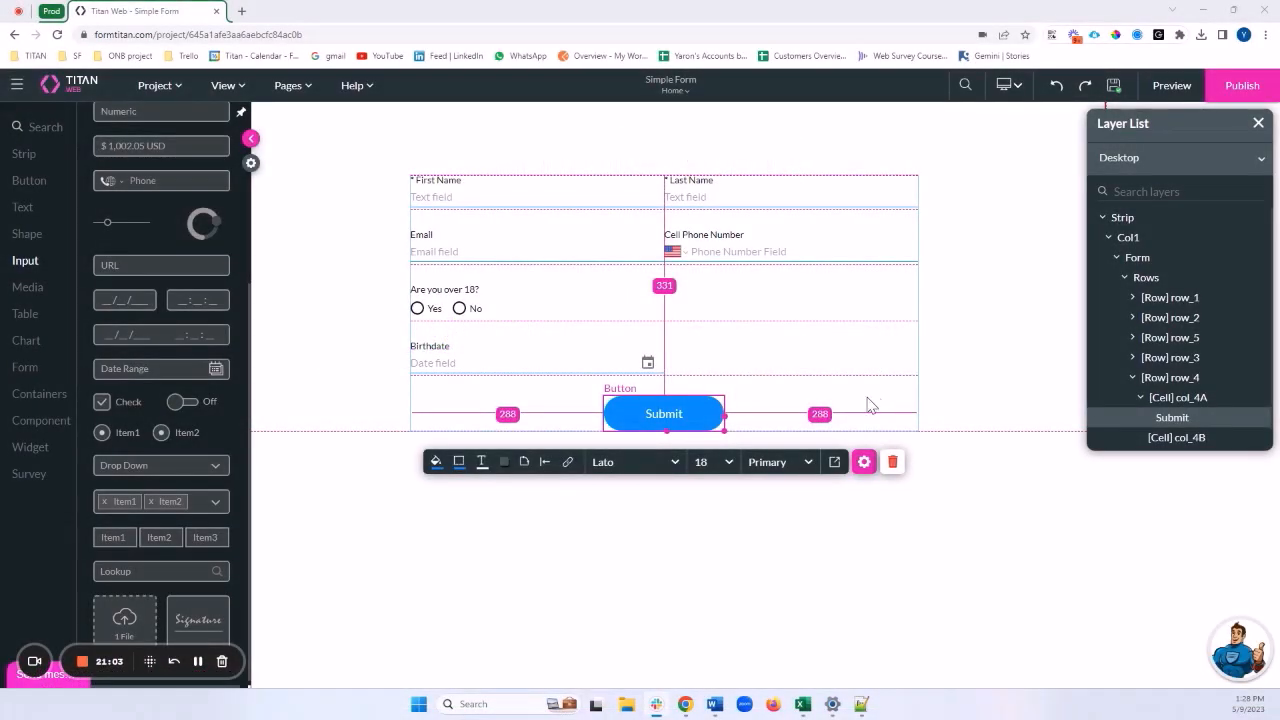
Open the Submit button's On Click Action editor from its Interactivity settings
left_click(684, 413)
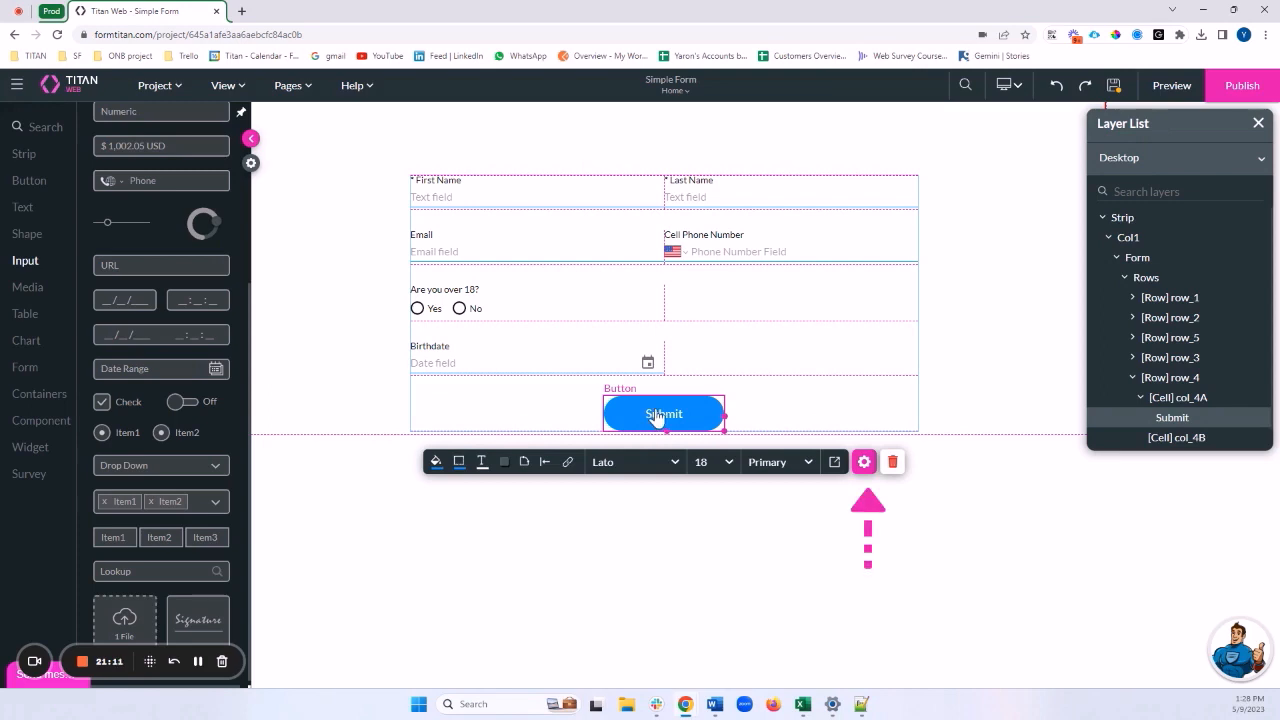
left_click(864, 461)
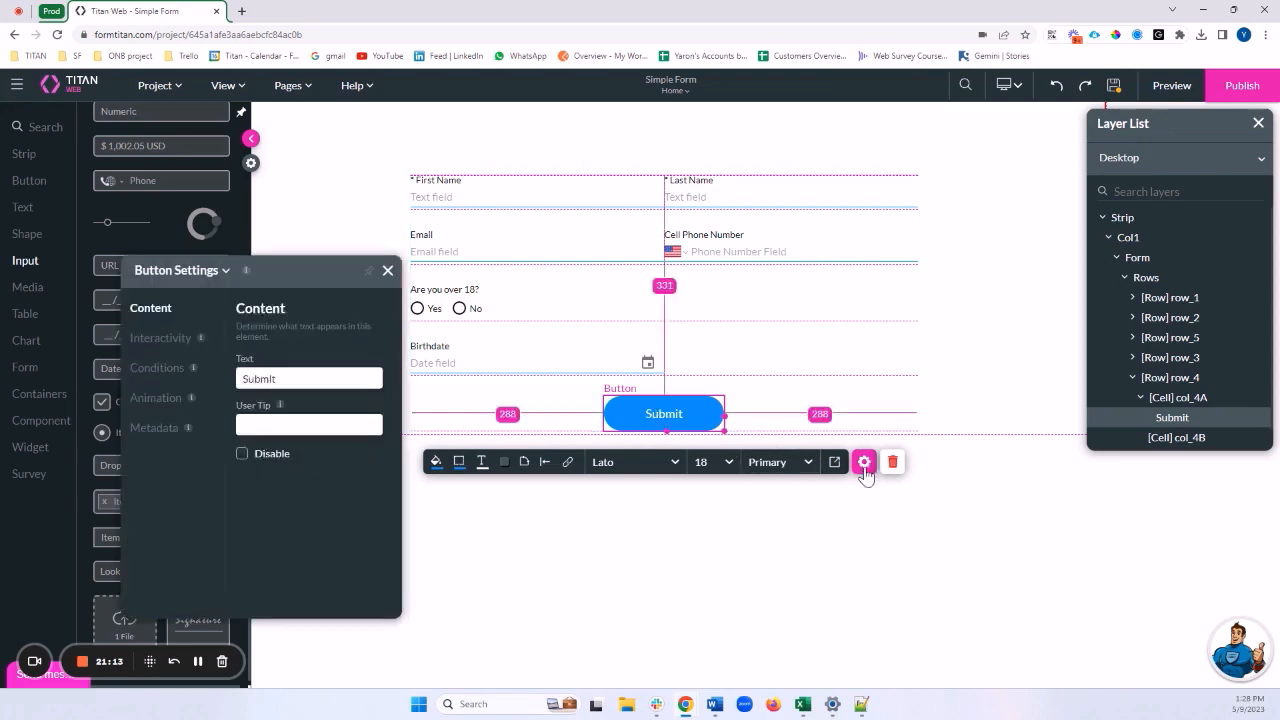
left_click(160, 338)
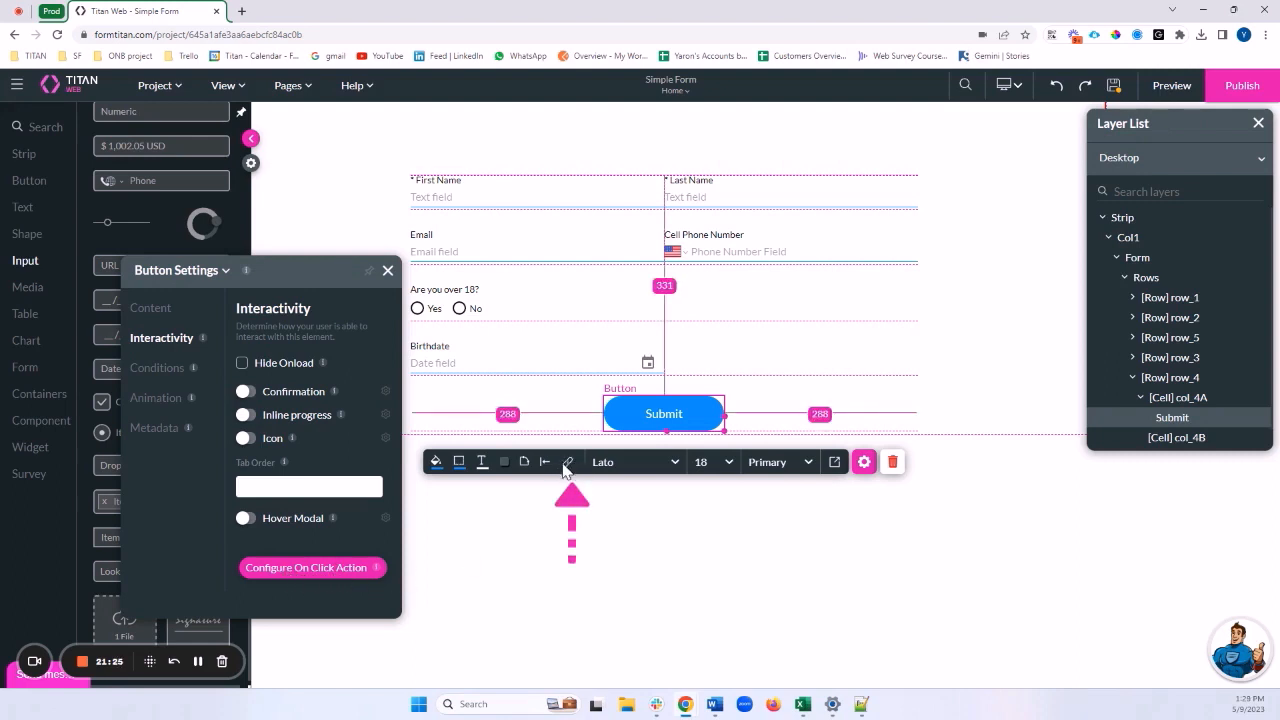
left_click(310, 568)
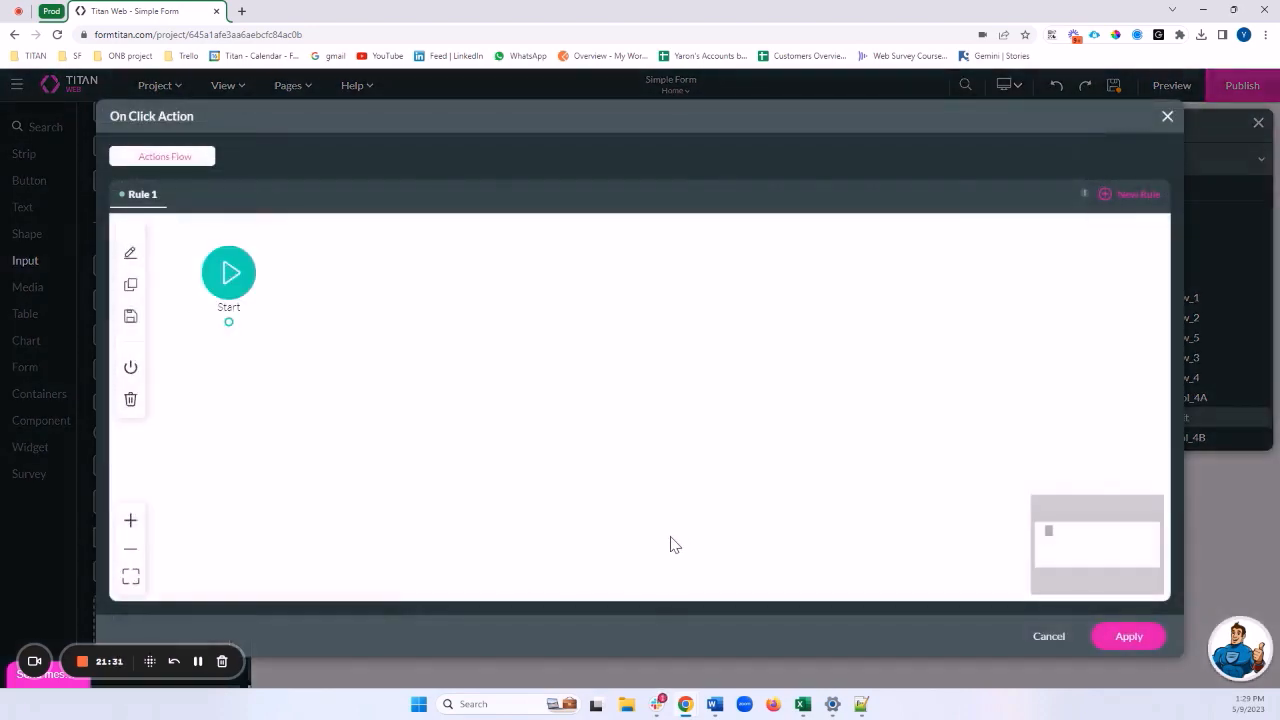
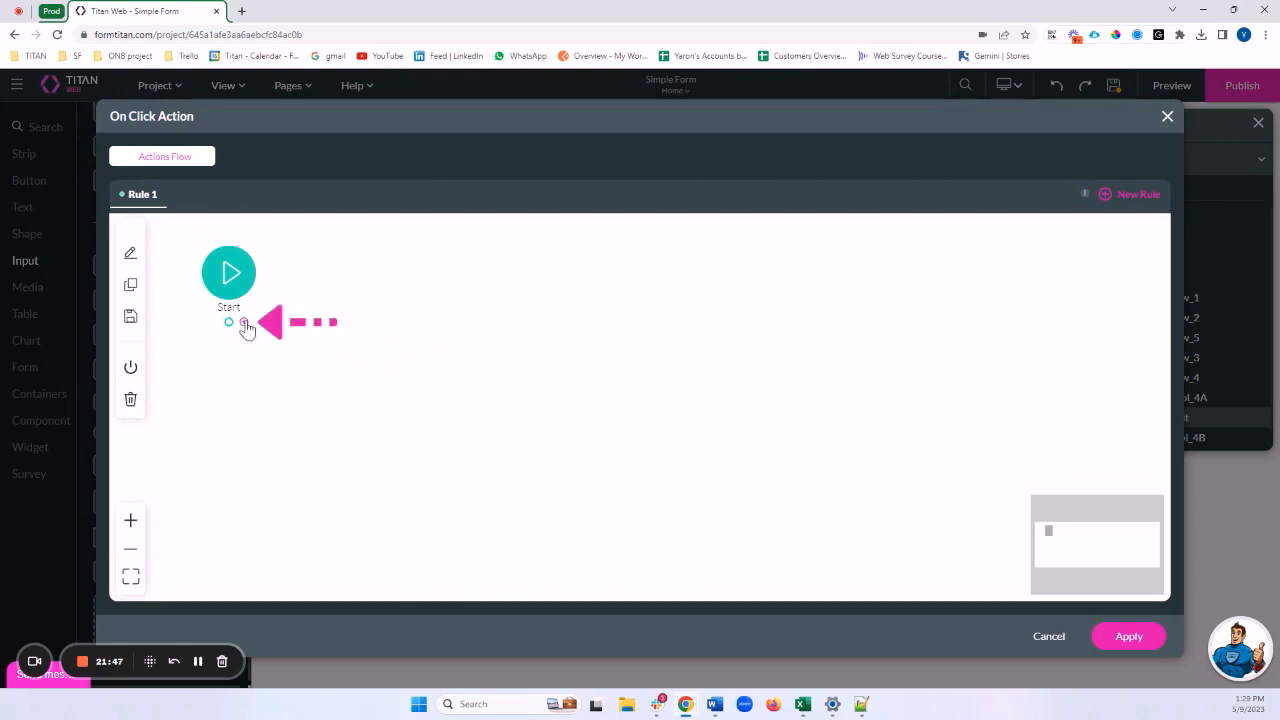
Open the Add Node chooser from the connector under the Start node
left_click(244, 322)
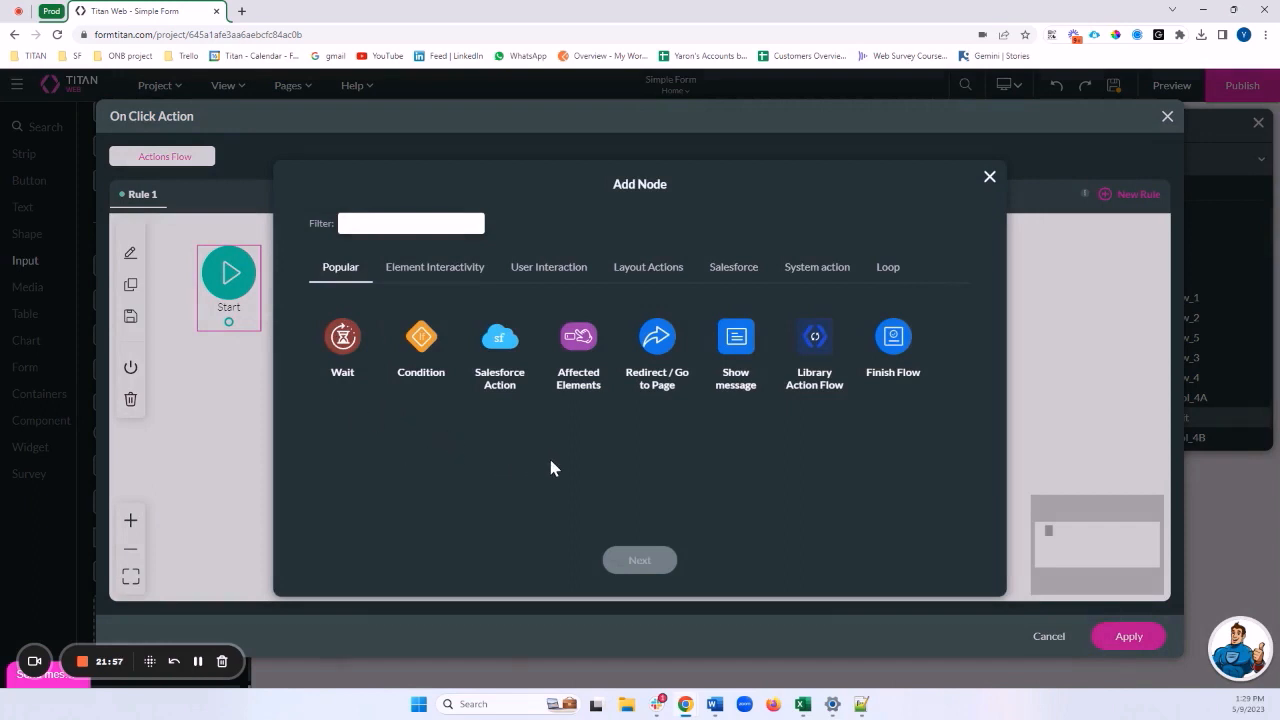
Filter the node list for 'Vali' and choose the Validate fields node type
type("Va")
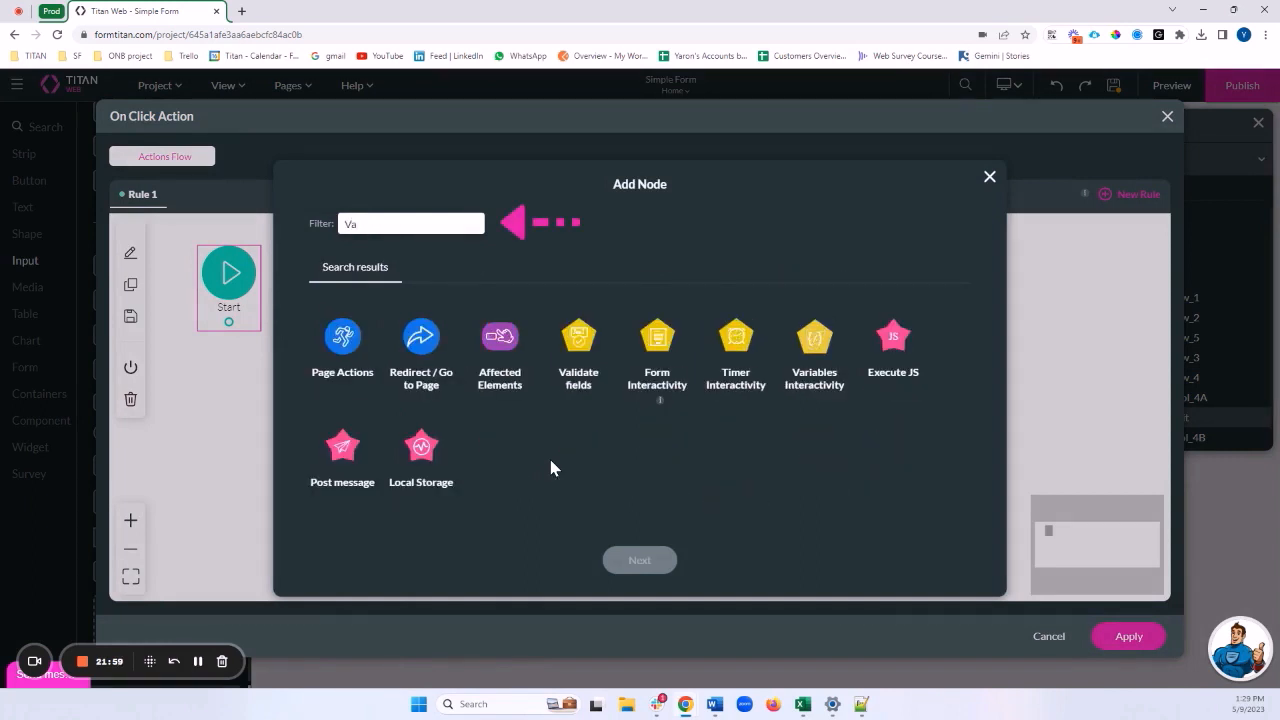
type("li")
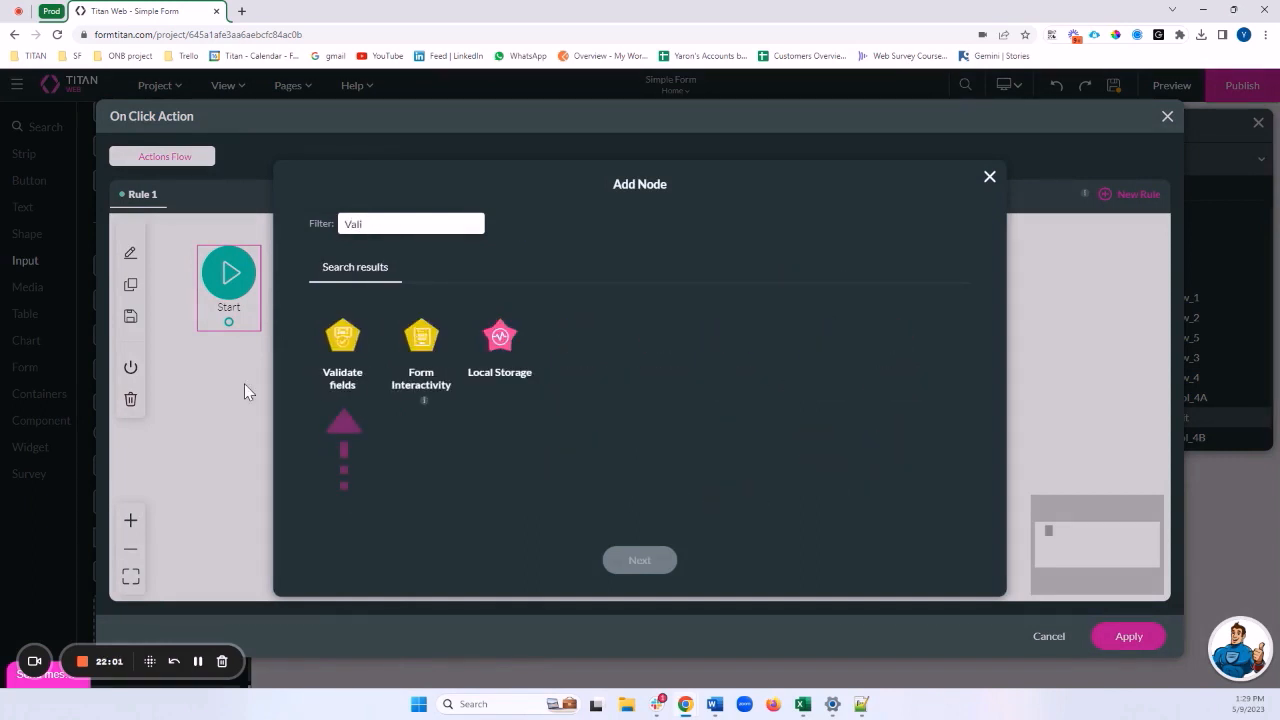
left_click(344, 345)
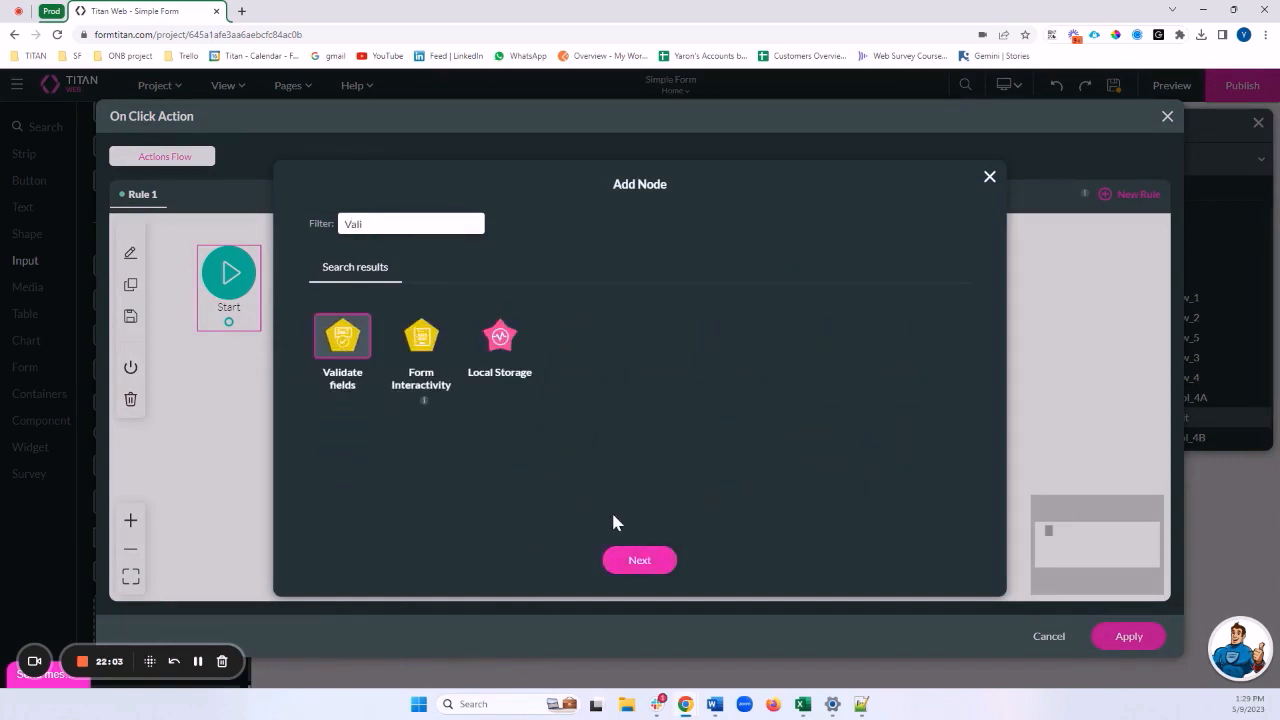
left_click(625, 565)
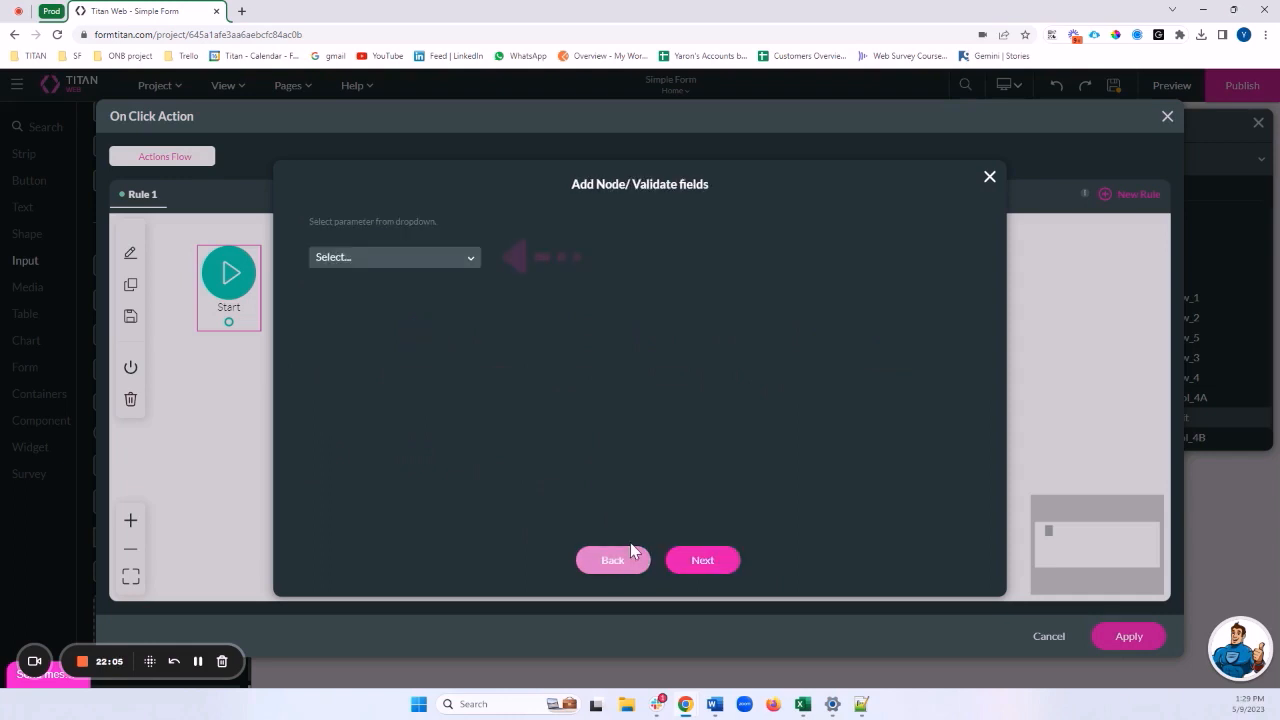
Validate On Page for the Home page, tag it 'Validate All fields on form', and insert it
left_click(383, 258)
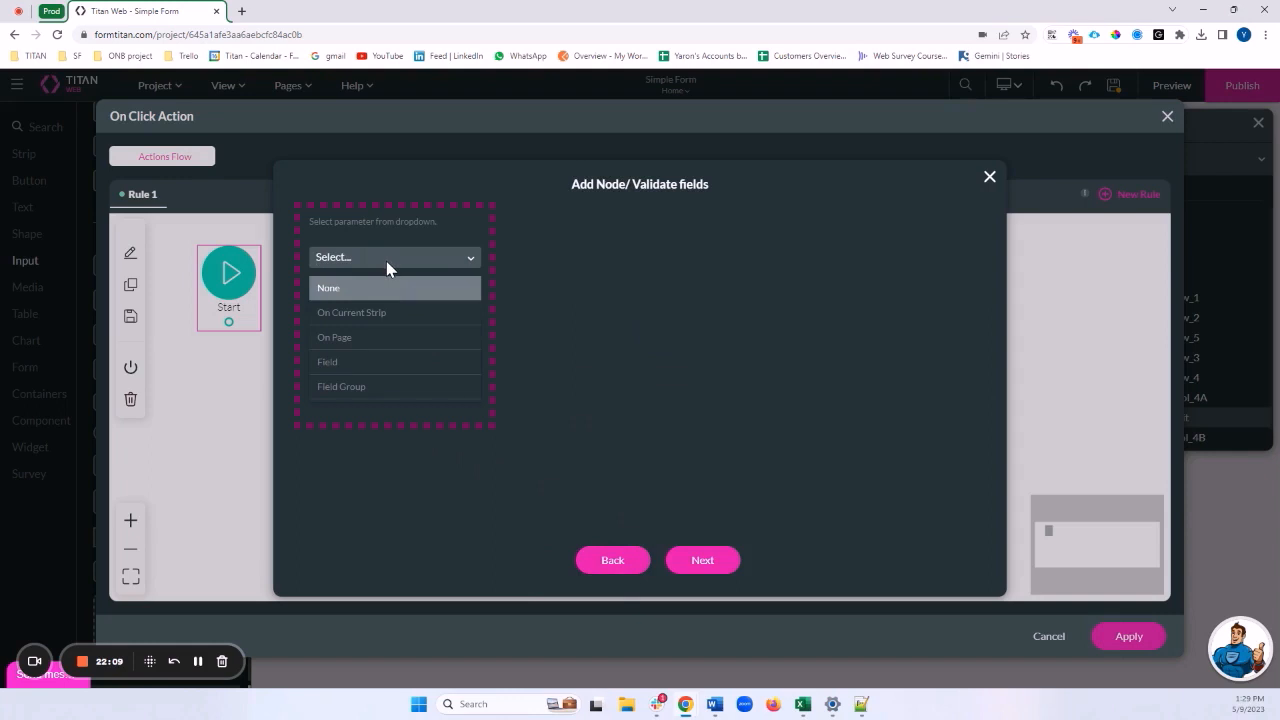
left_click(380, 345)
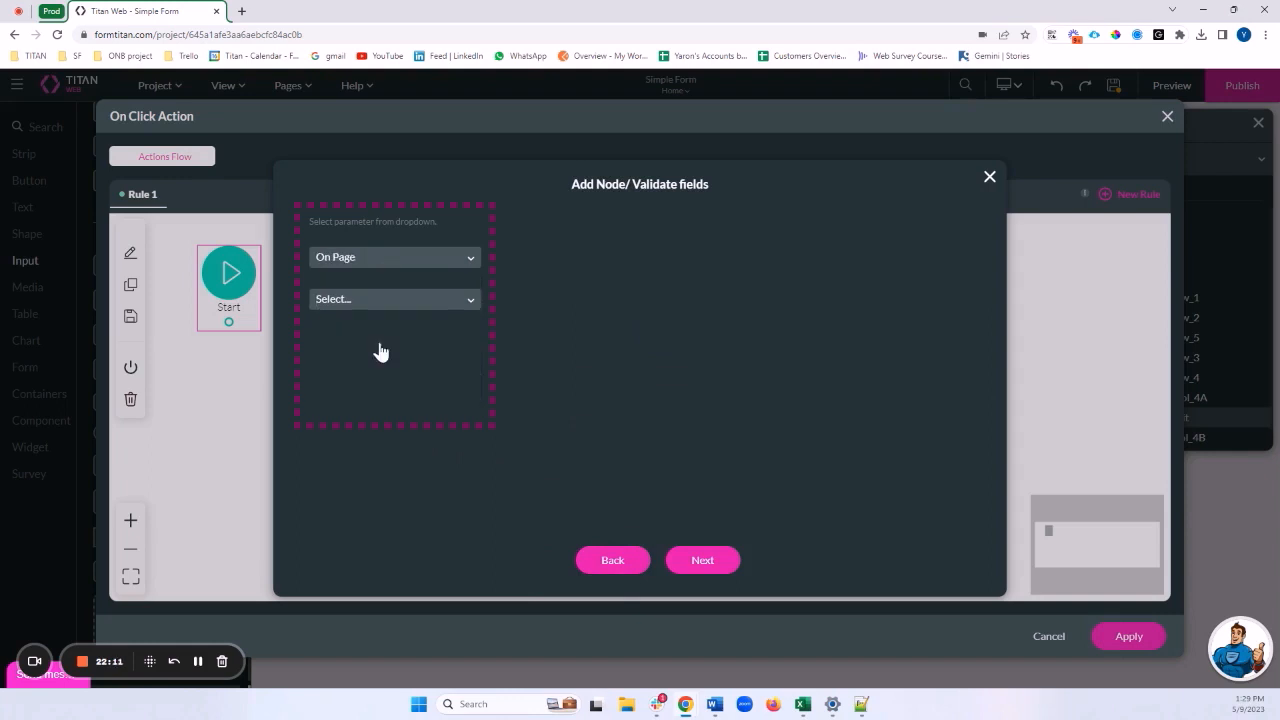
left_click(379, 300)
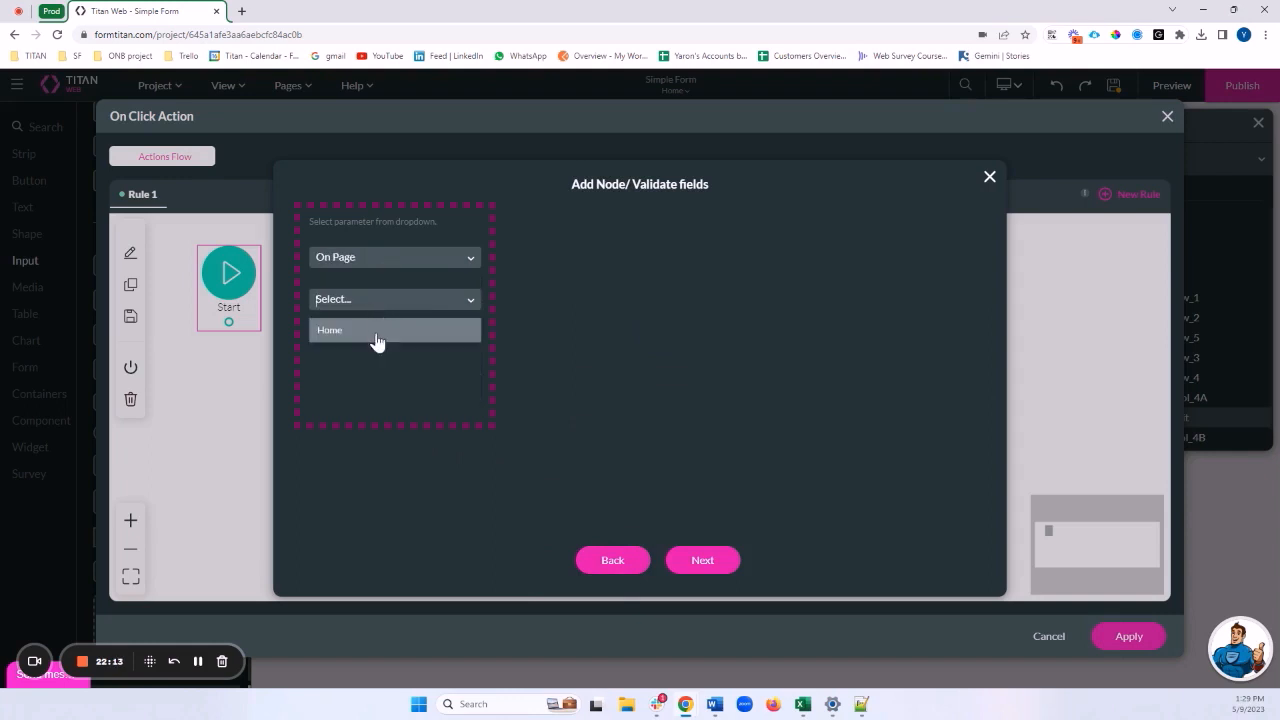
left_click(377, 338)
left_click(348, 259)
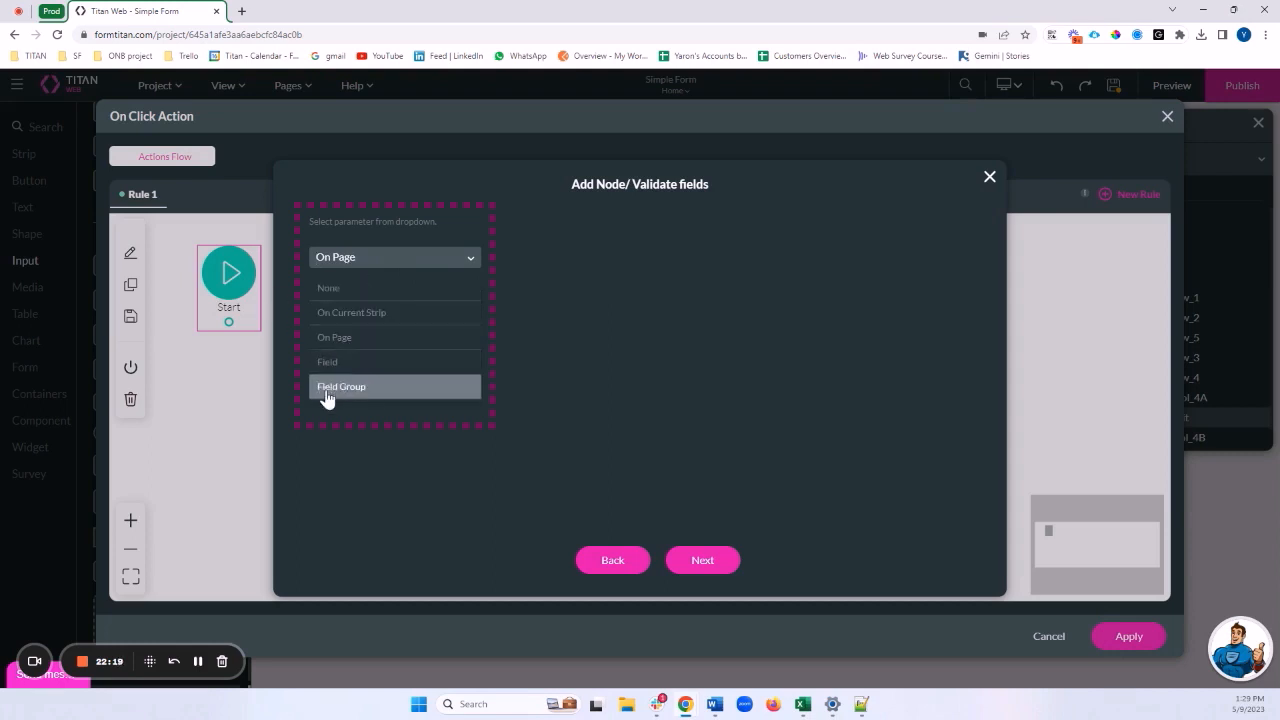
left_click(348, 338)
left_click(684, 561)
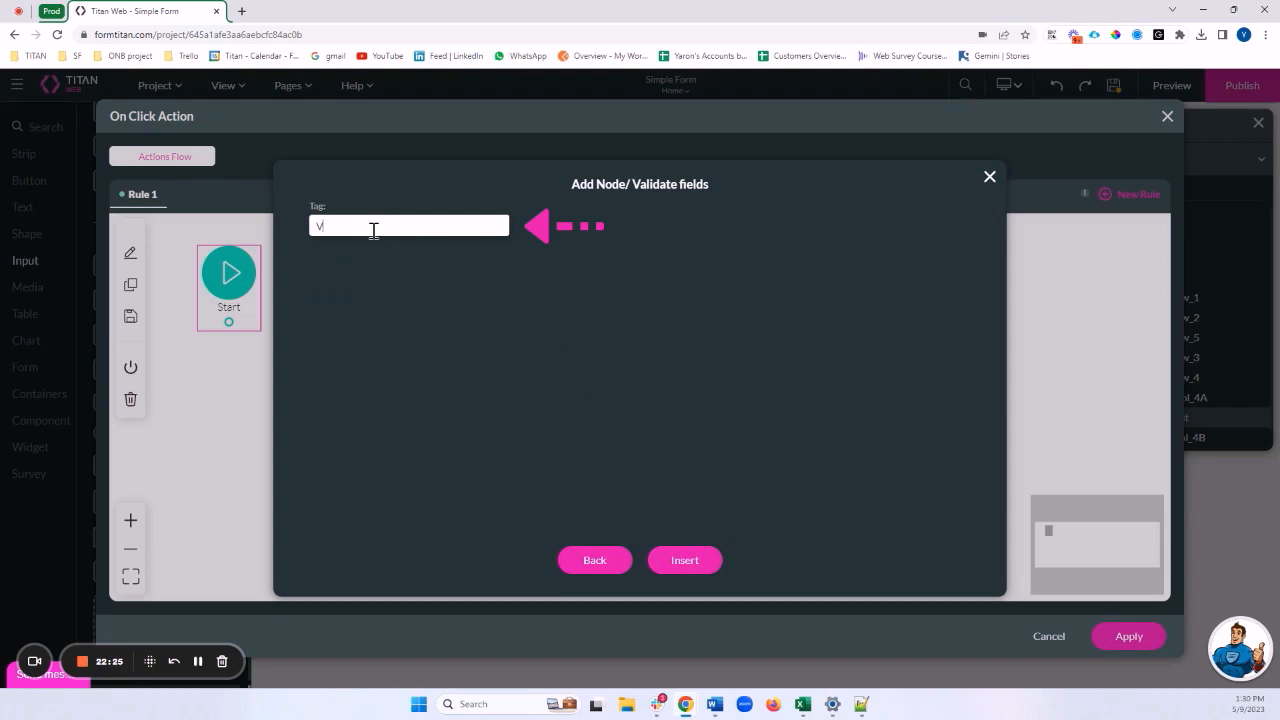
type("Validate")
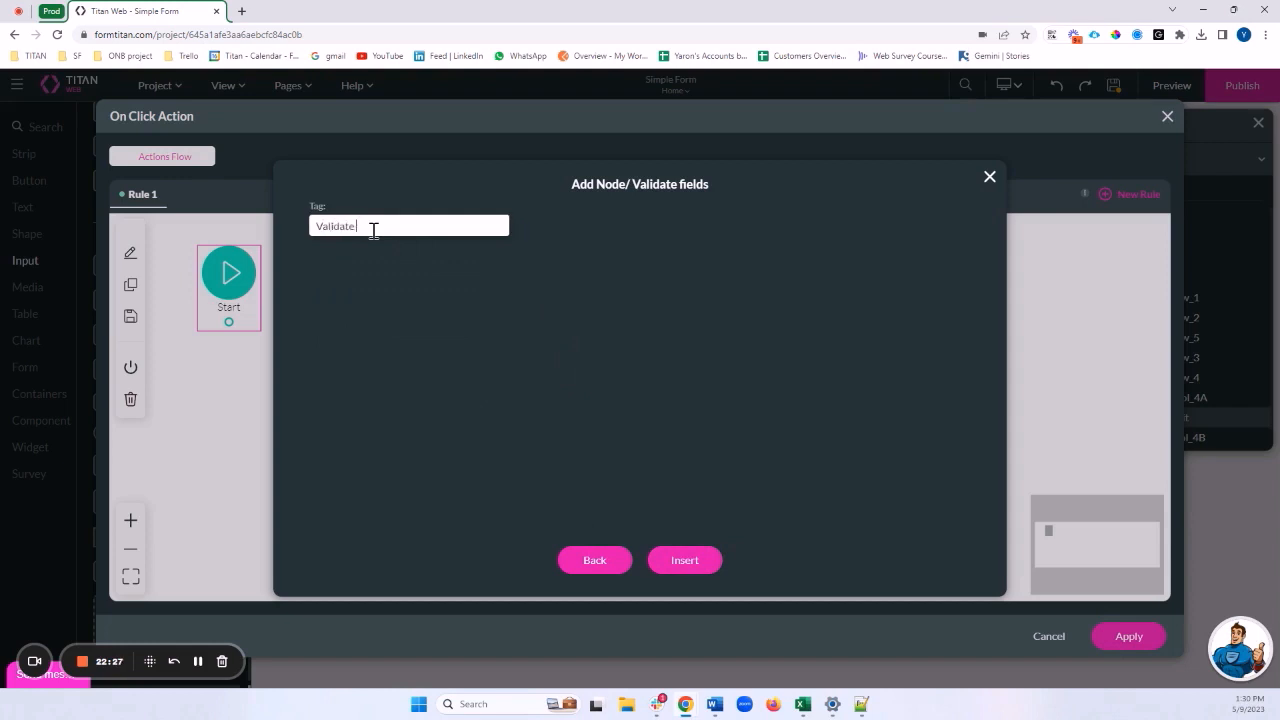
type(" All fields on form")
left_click(704, 561)
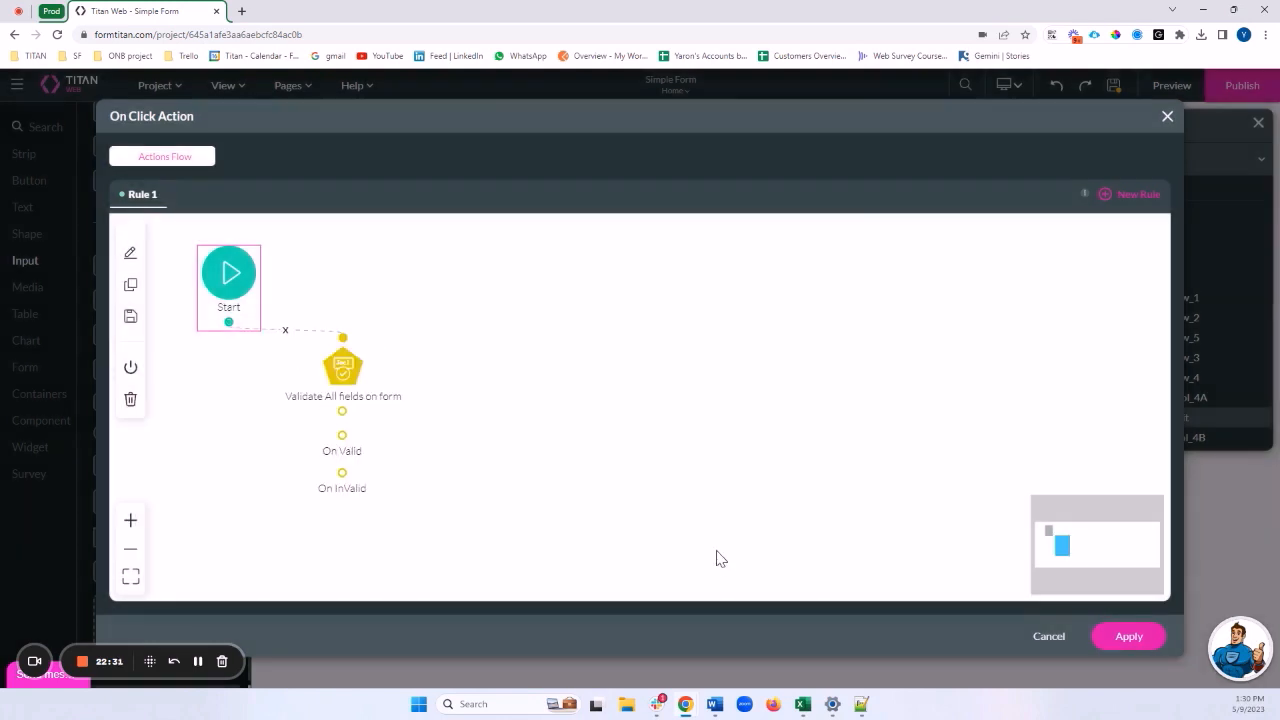
Add a Show message node to the On InValid outcome
left_click(357, 473)
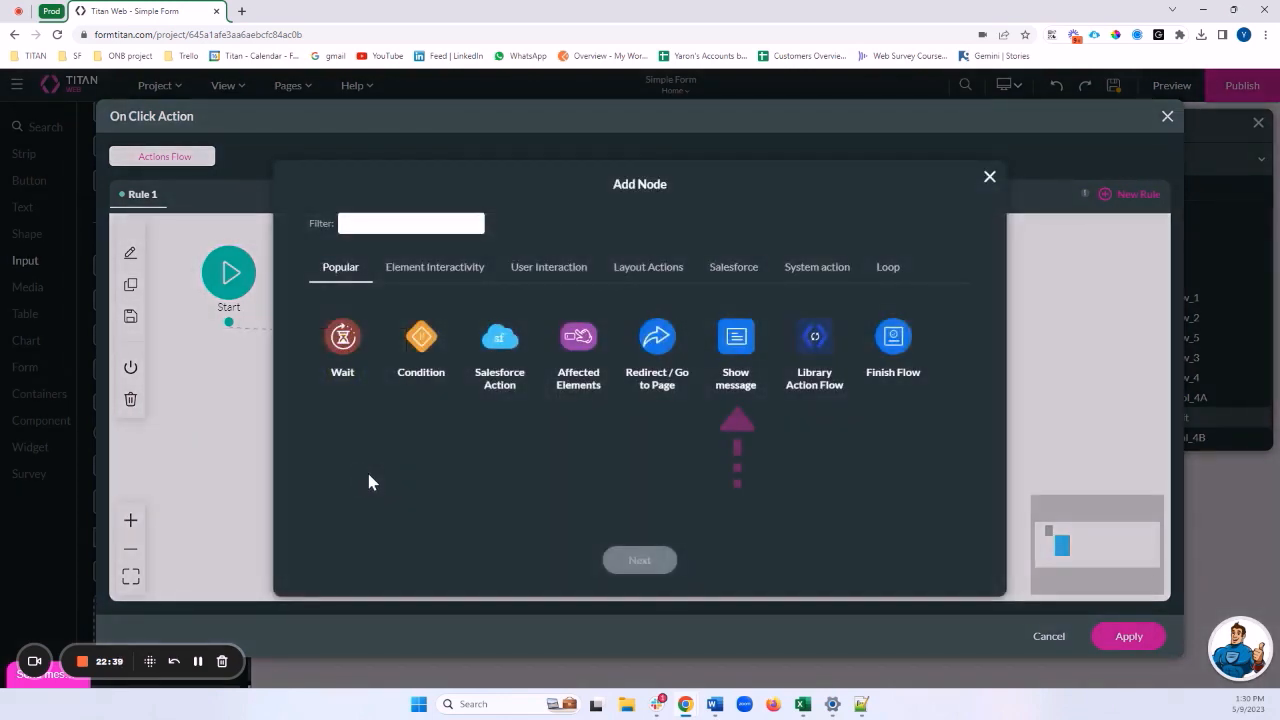
left_click(740, 340)
left_click(660, 560)
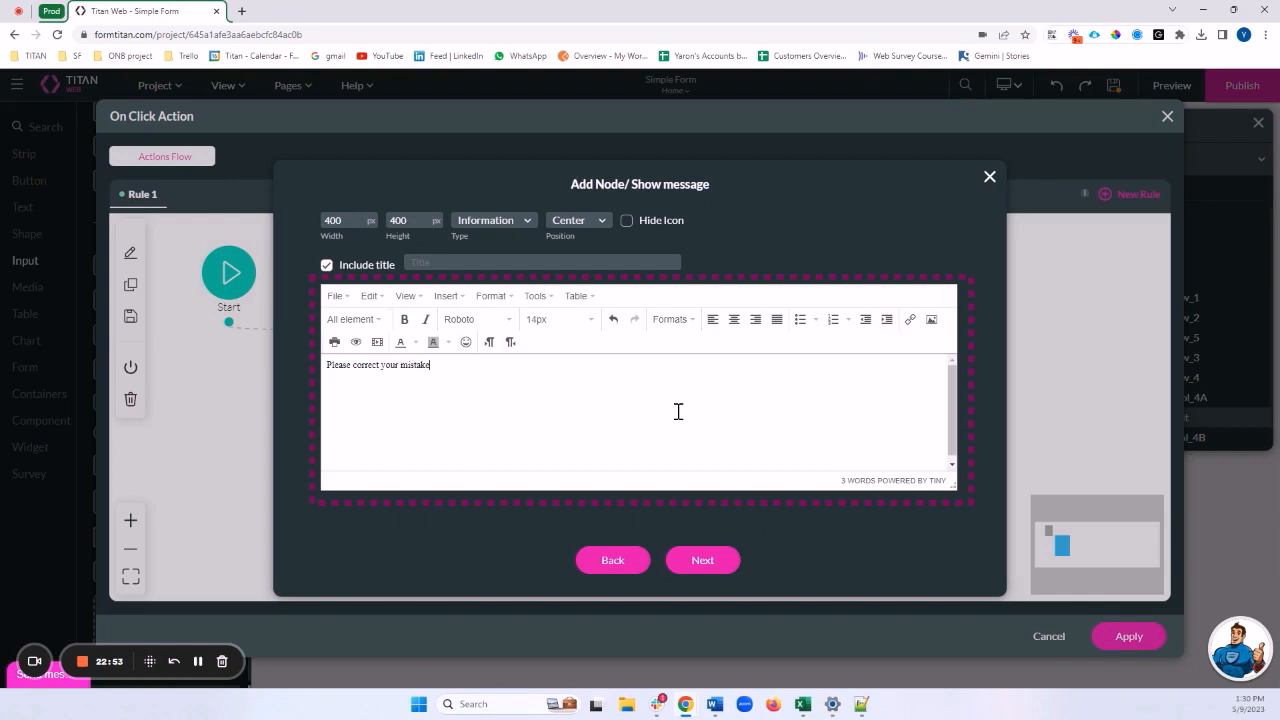
Format 'Please correct your mistakes!' as centred, 20px, red text
key("ctrl+a")
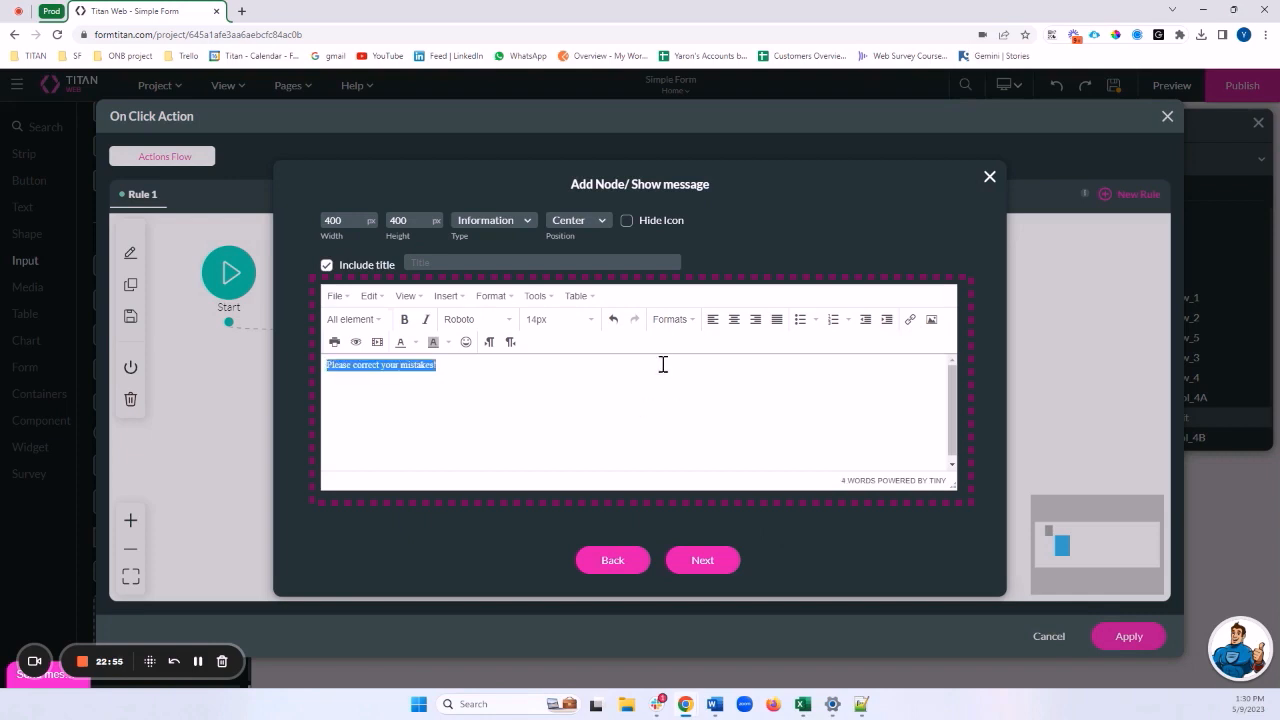
left_click(734, 320)
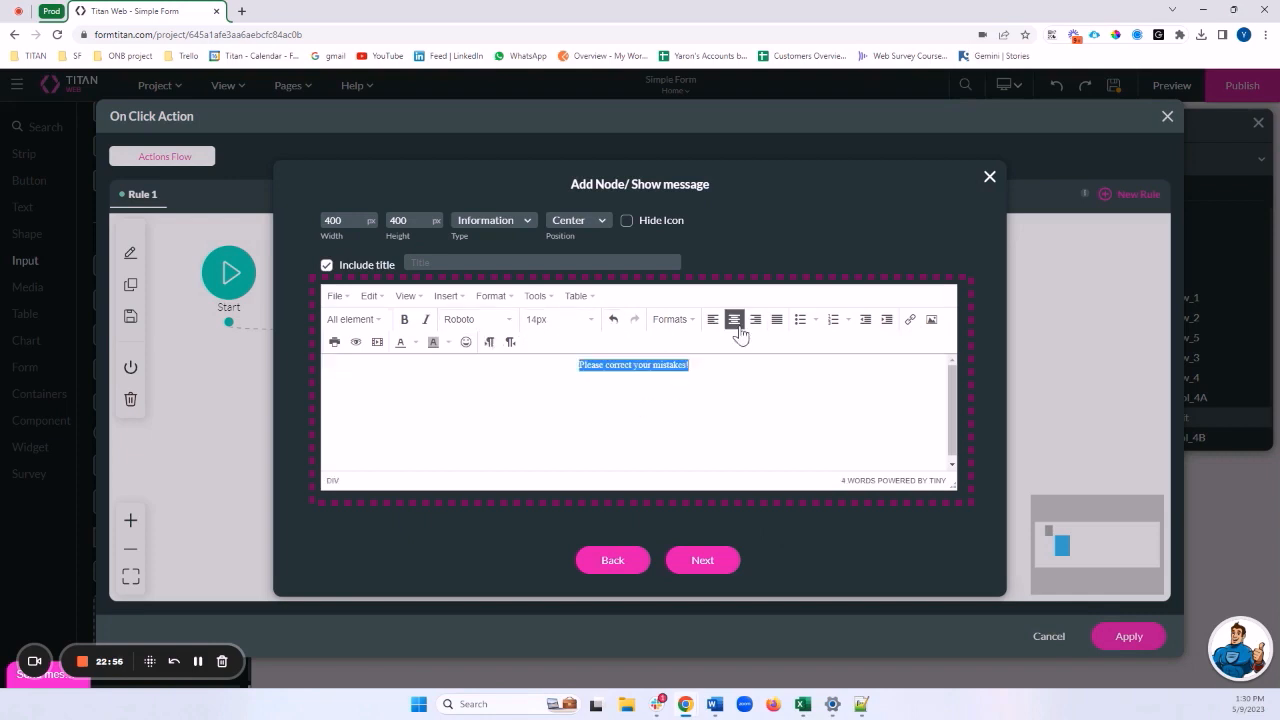
left_click(623, 439)
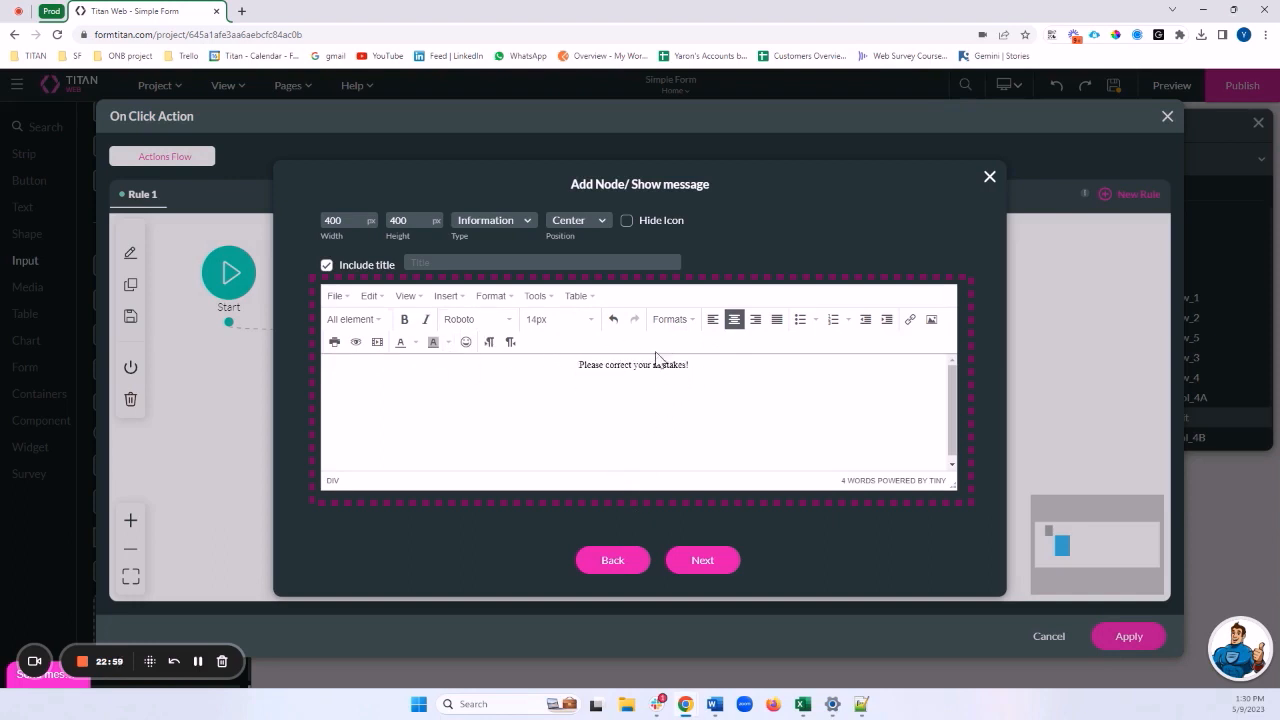
triple_click(611, 368)
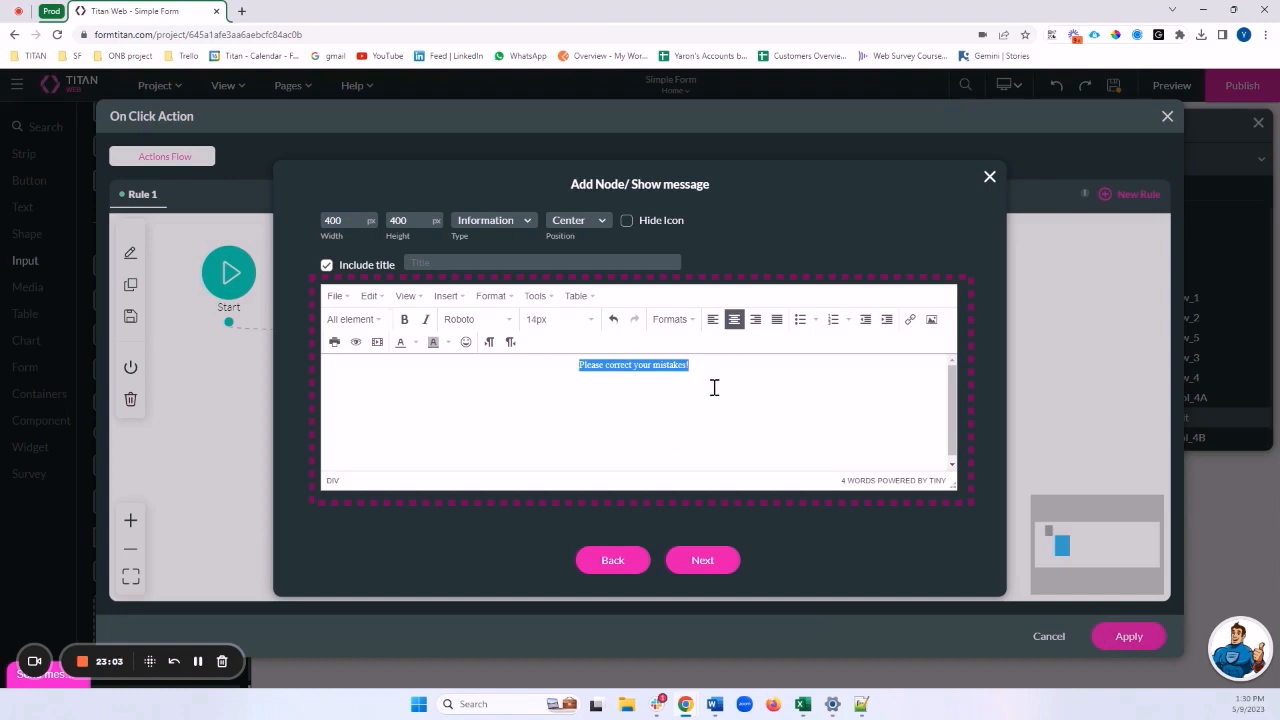
left_click(570, 320)
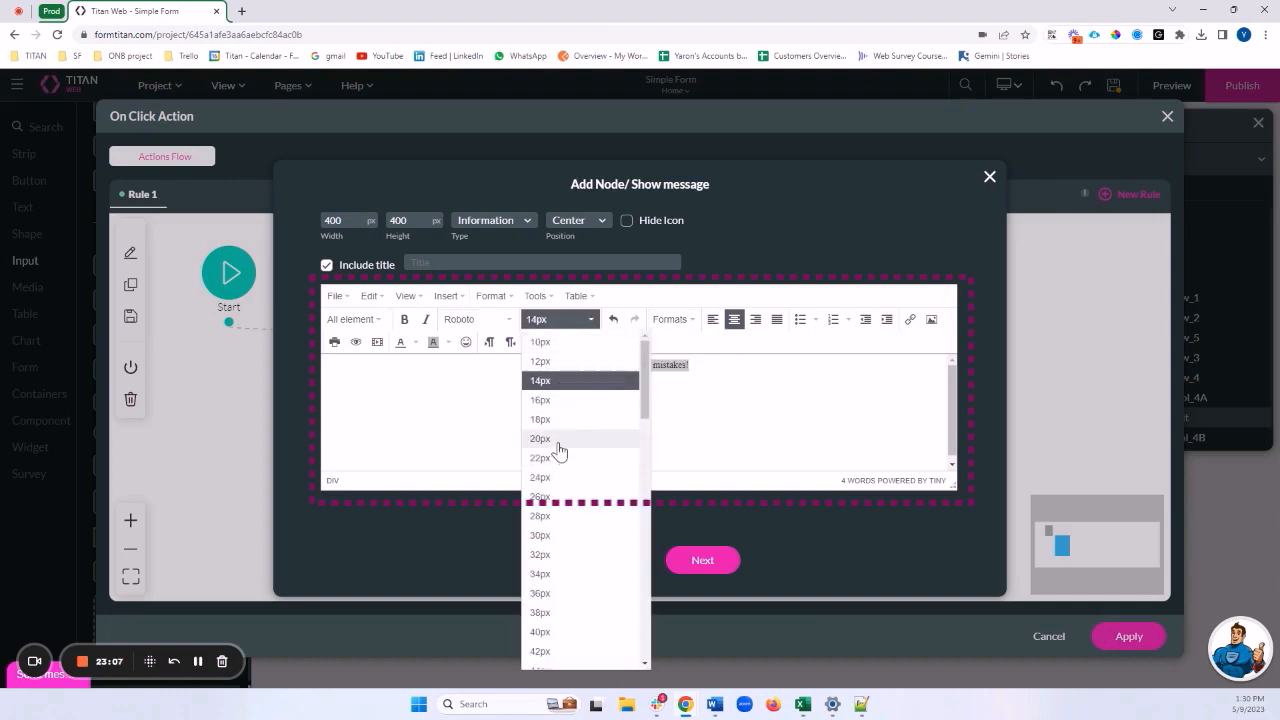
left_click(555, 440)
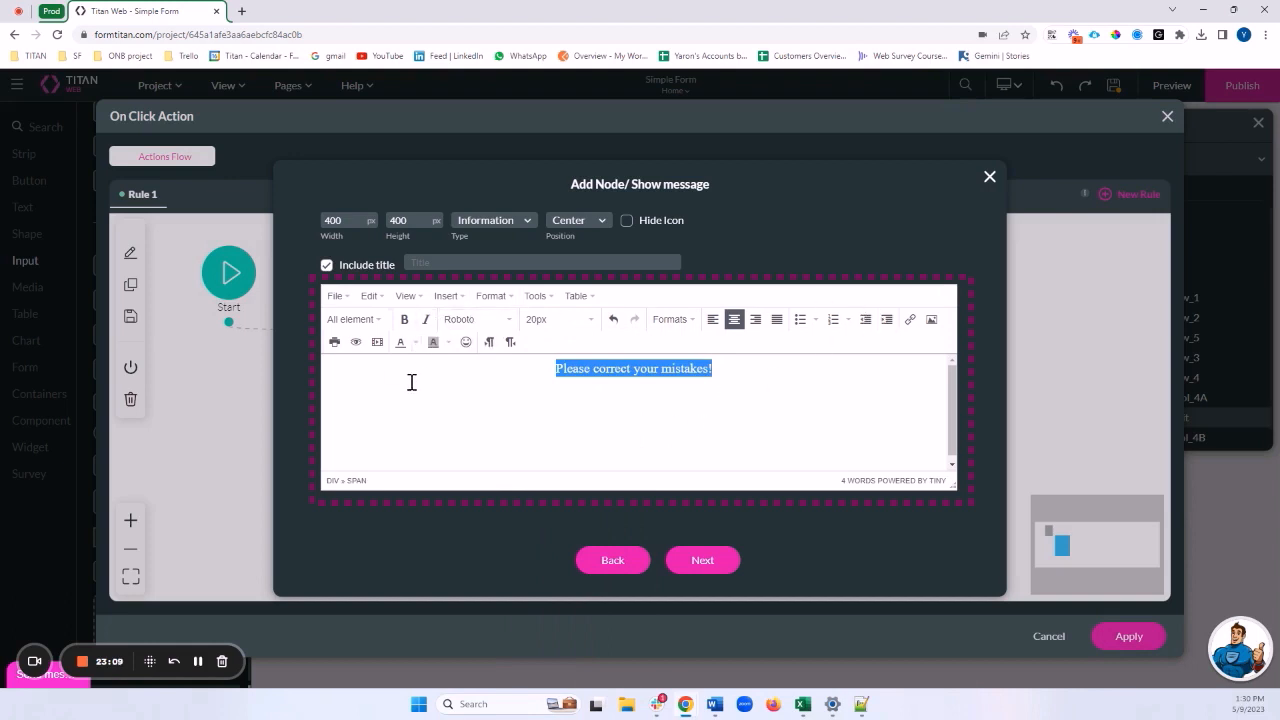
left_click(413, 344)
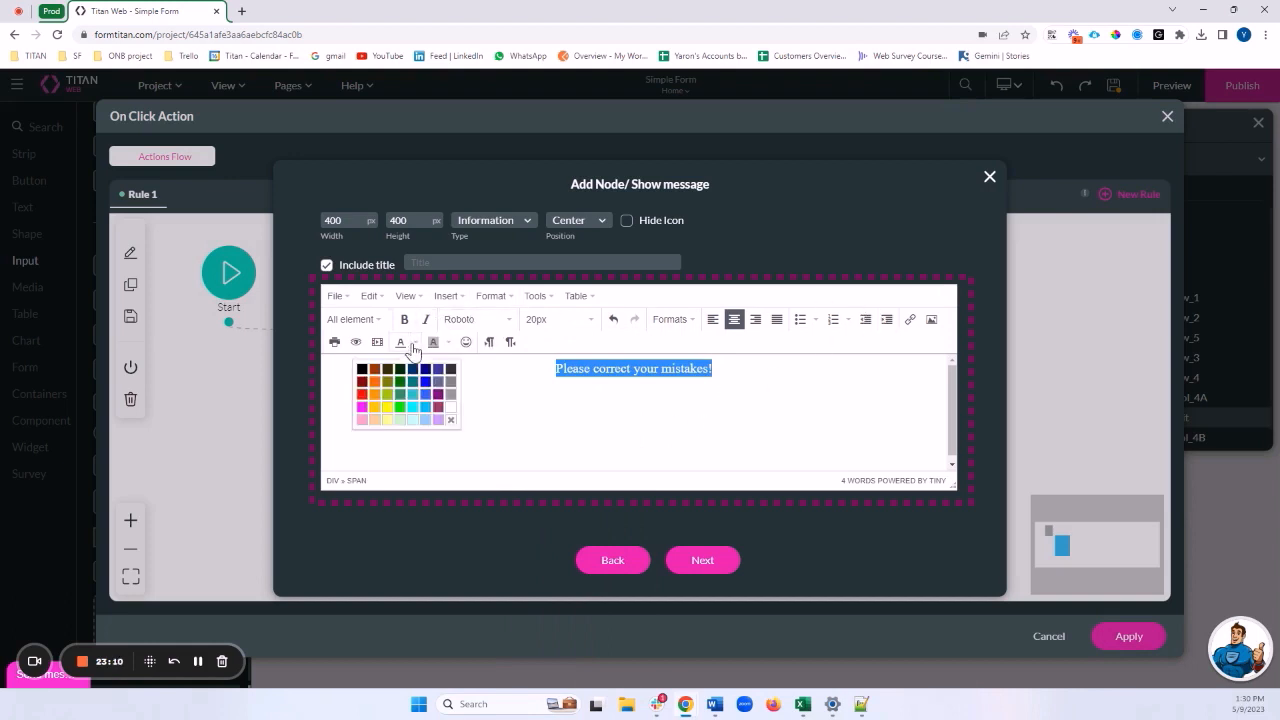
left_click(362, 394)
left_click(602, 455)
left_click(703, 560)
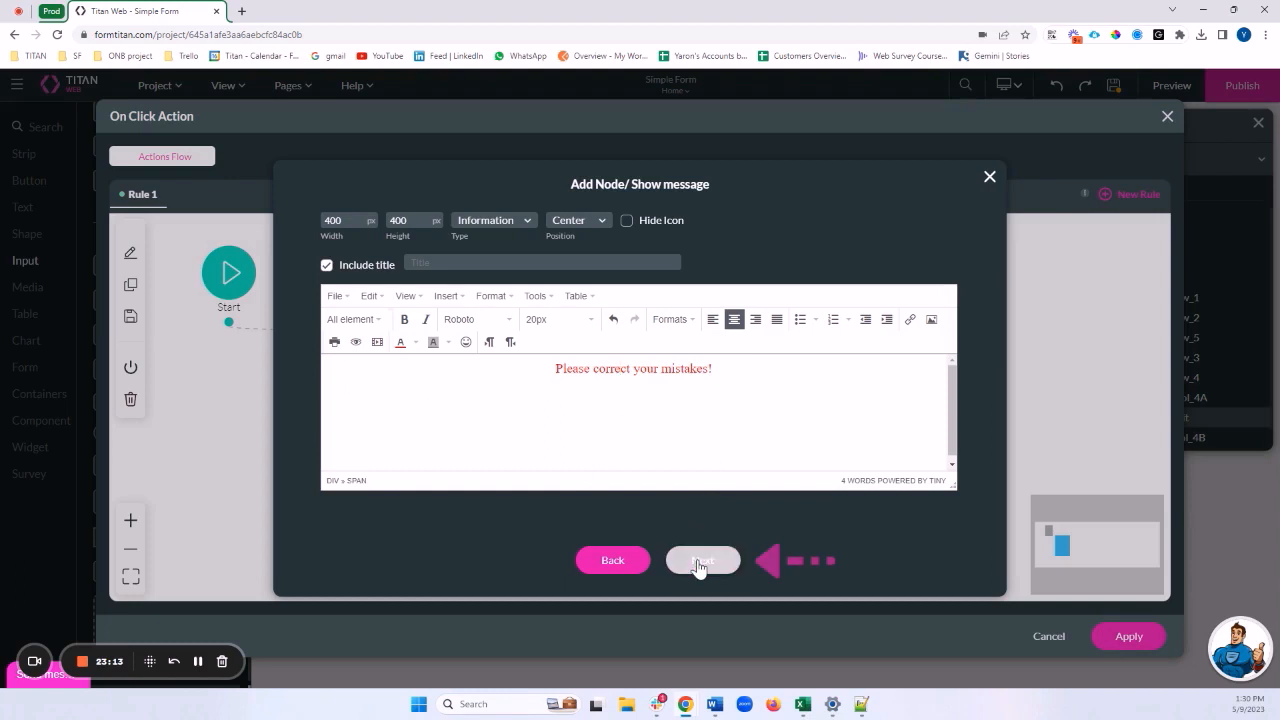
Tag the message node 'Error Message' and insert it into the flow
left_click(409, 226)
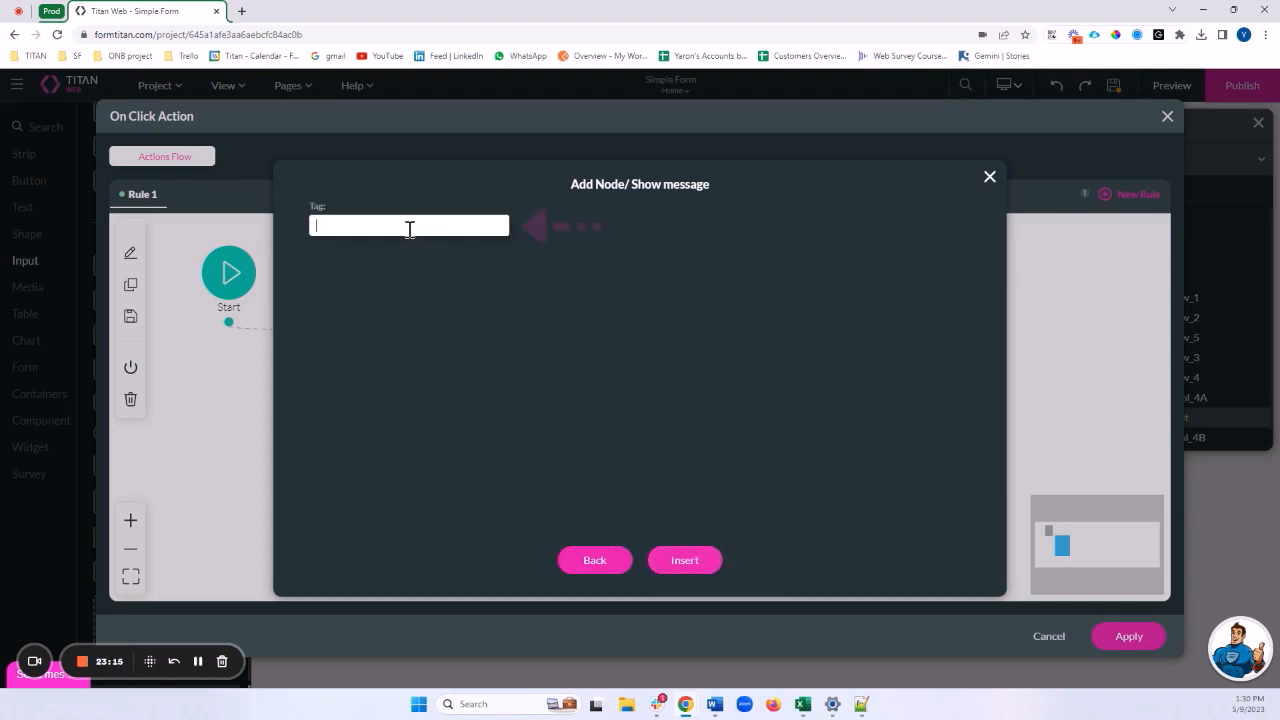
type("Error Messa")
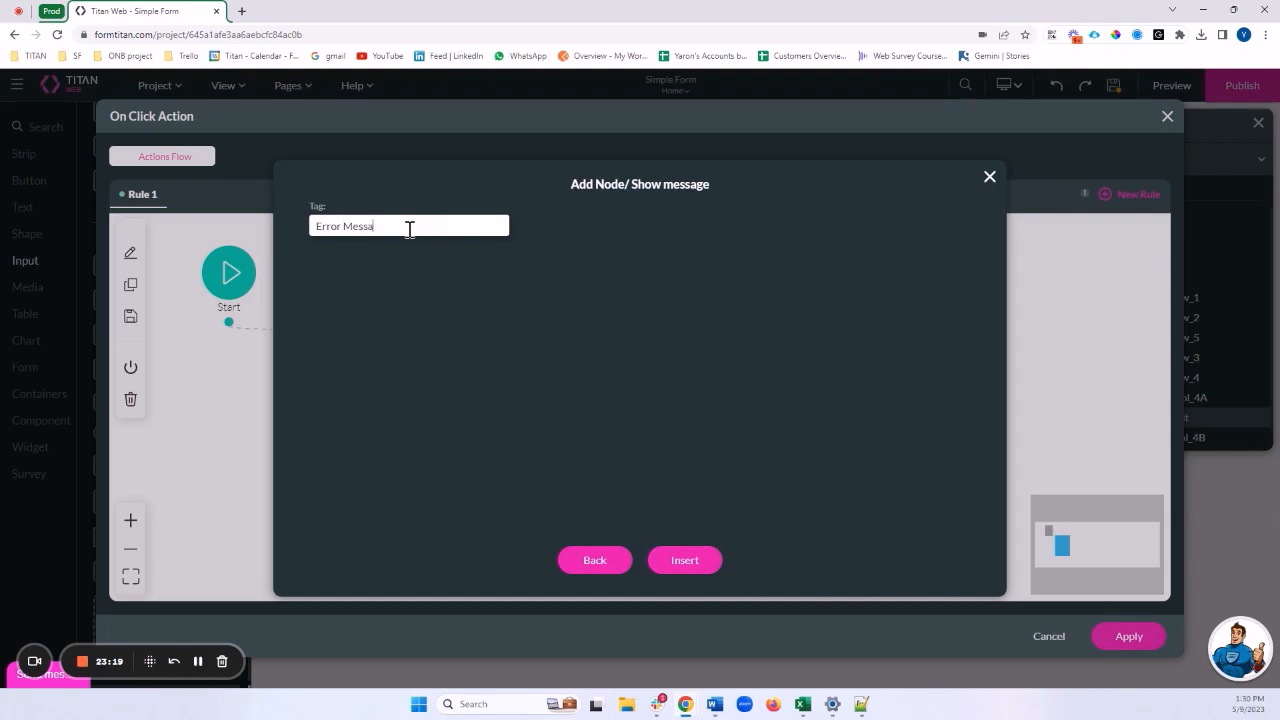
type("ge")
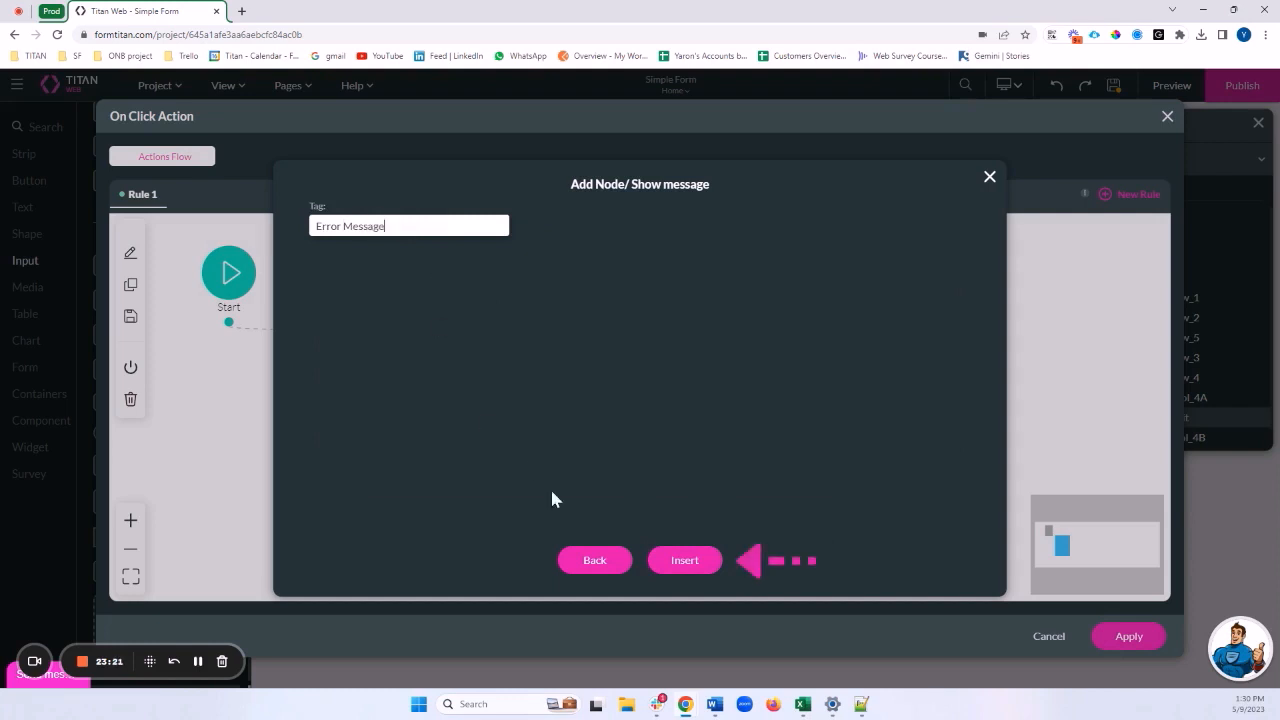
left_click(674, 566)
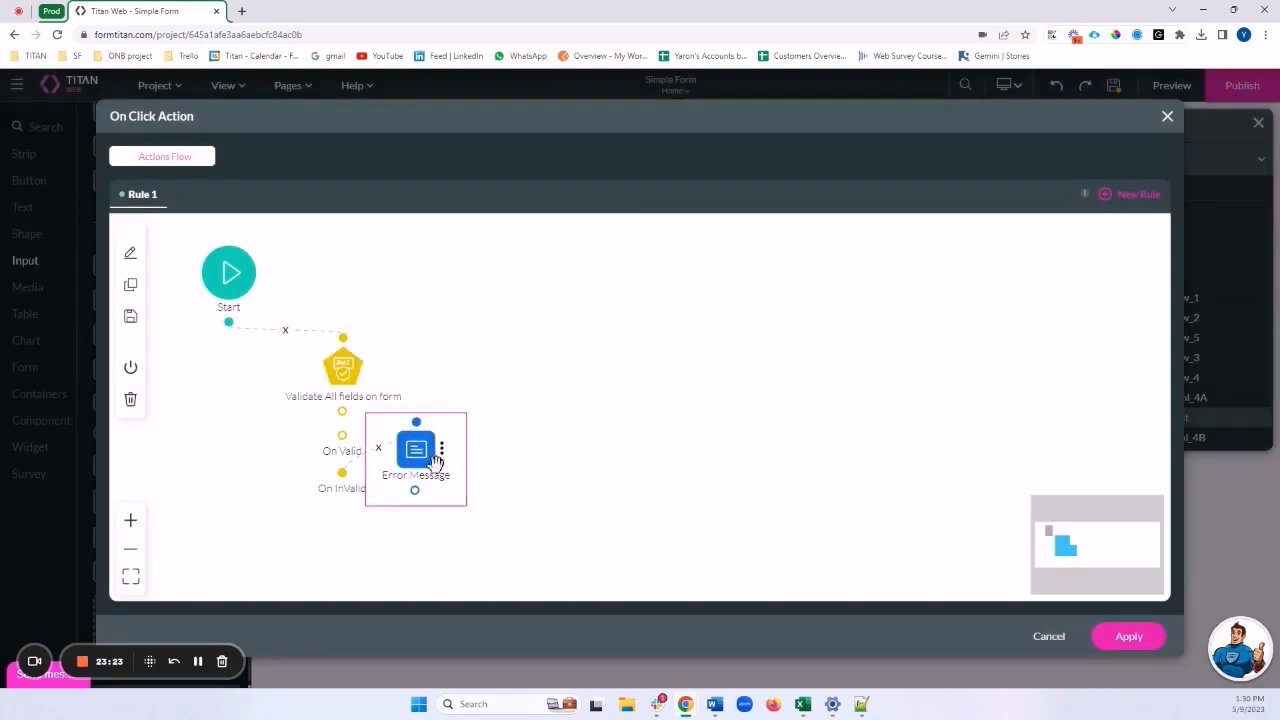
Move the Error Message node down, then add a Confirmation message node on On Valid
left_click_drag(436, 462, 426, 580)
left_click_drag(478, 475, 520, 445)
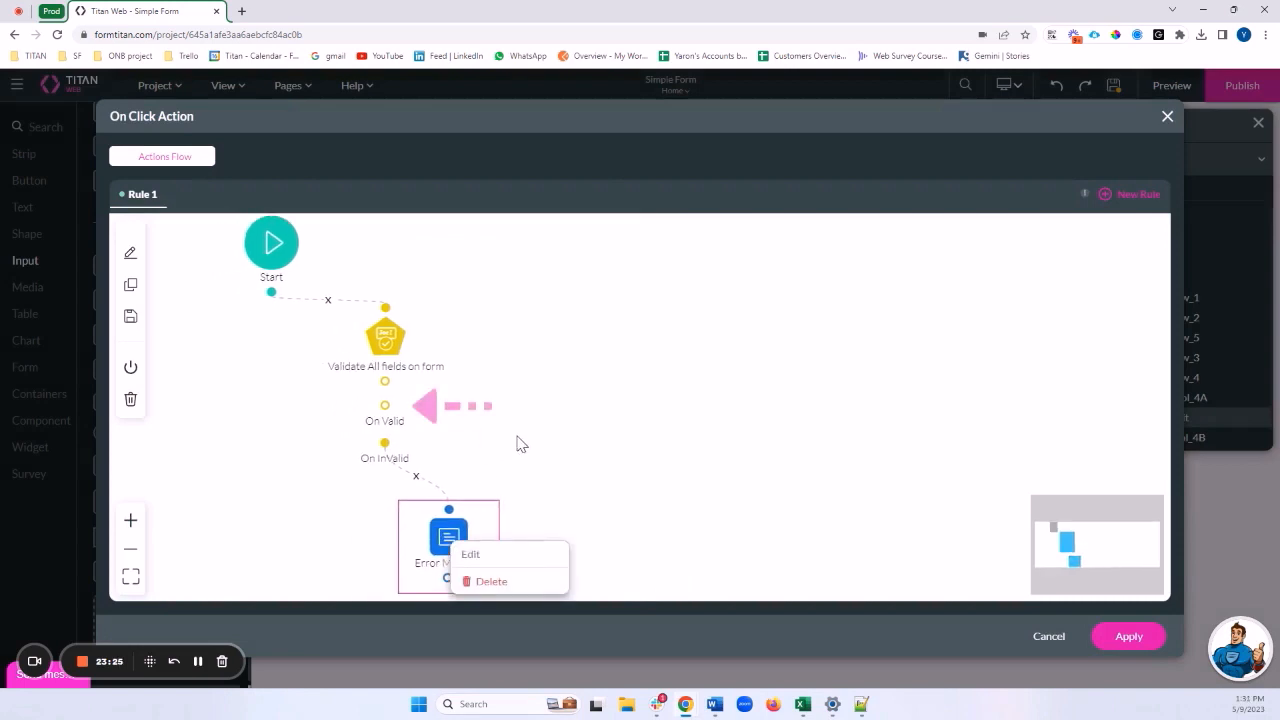
left_click(388, 408)
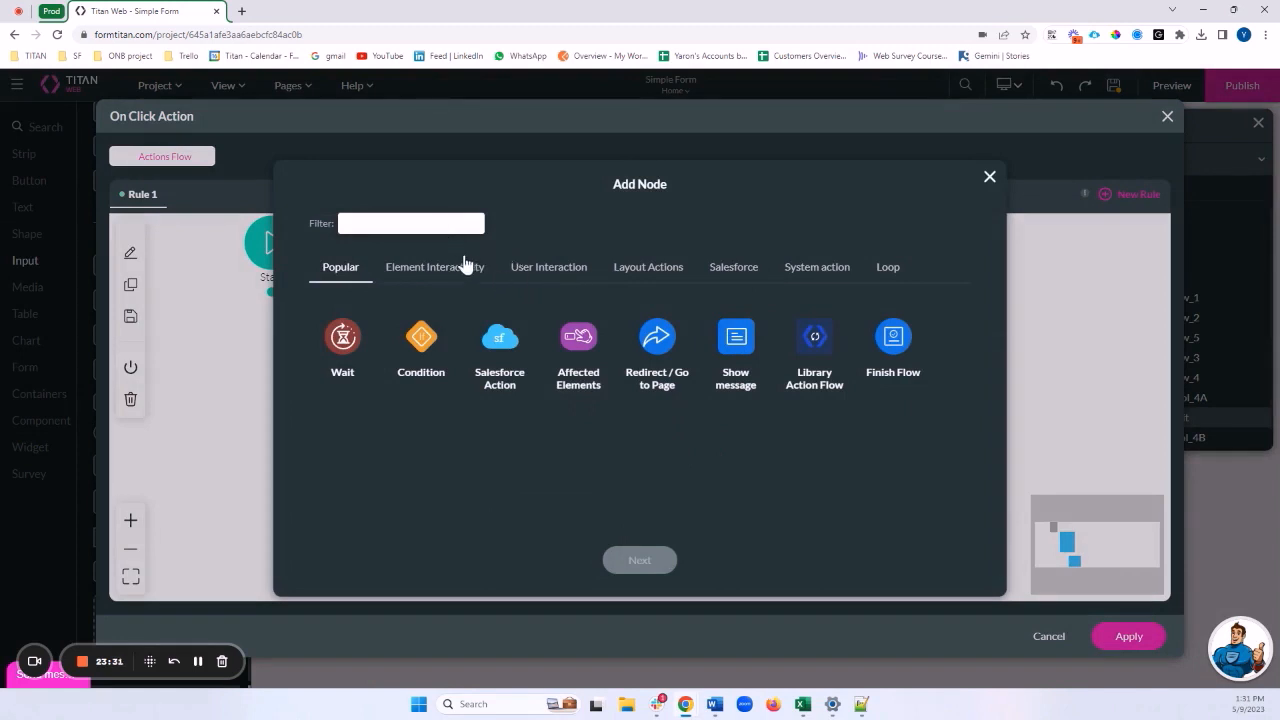
left_click(447, 224)
type("con")
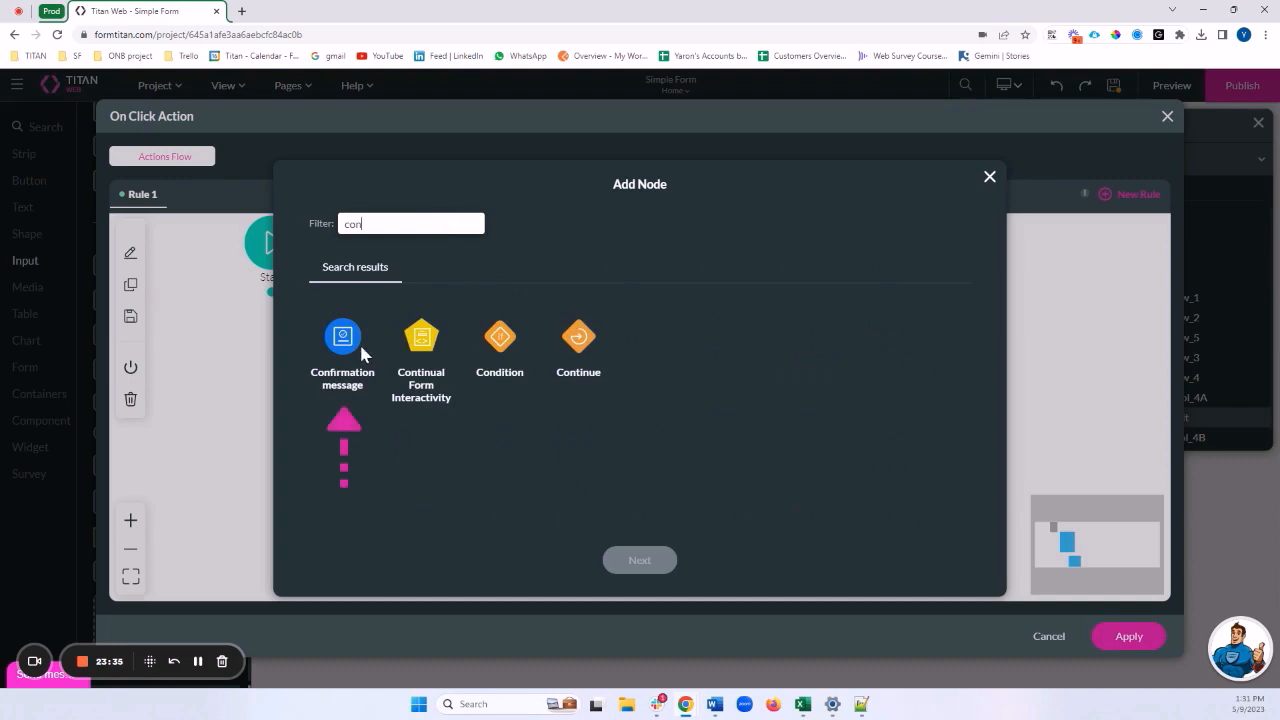
left_click(358, 350)
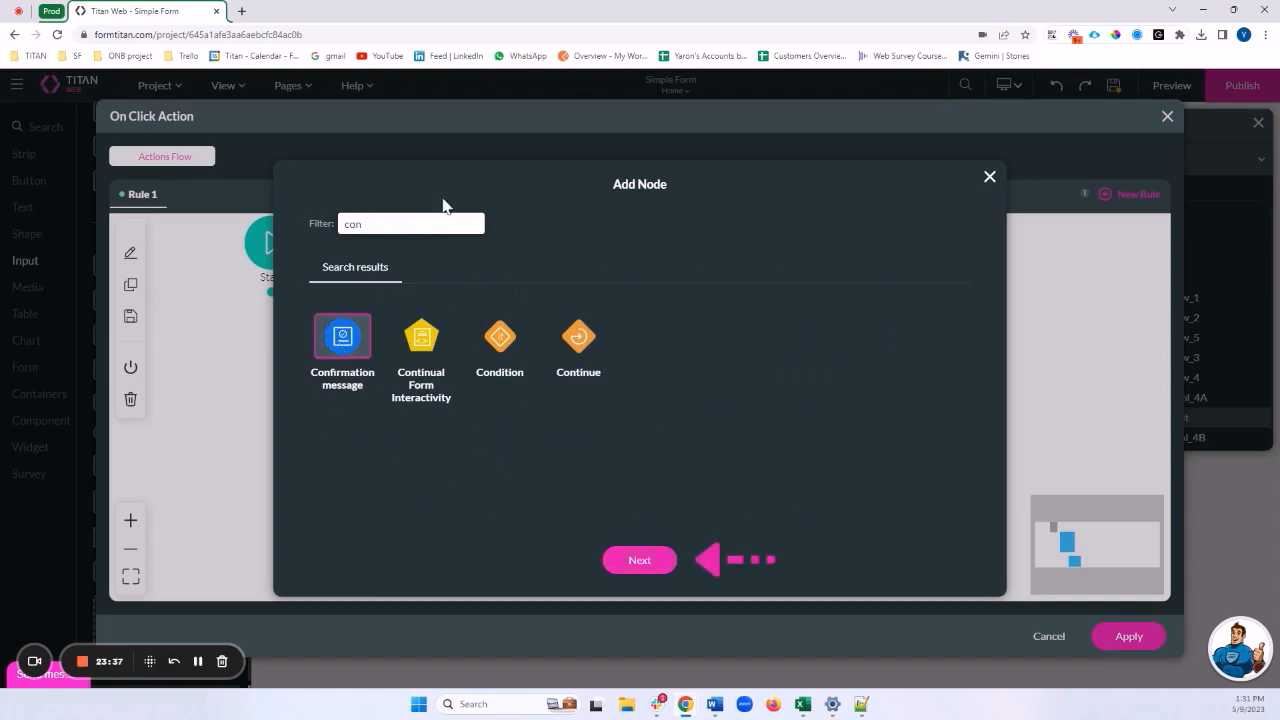
left_click(628, 561)
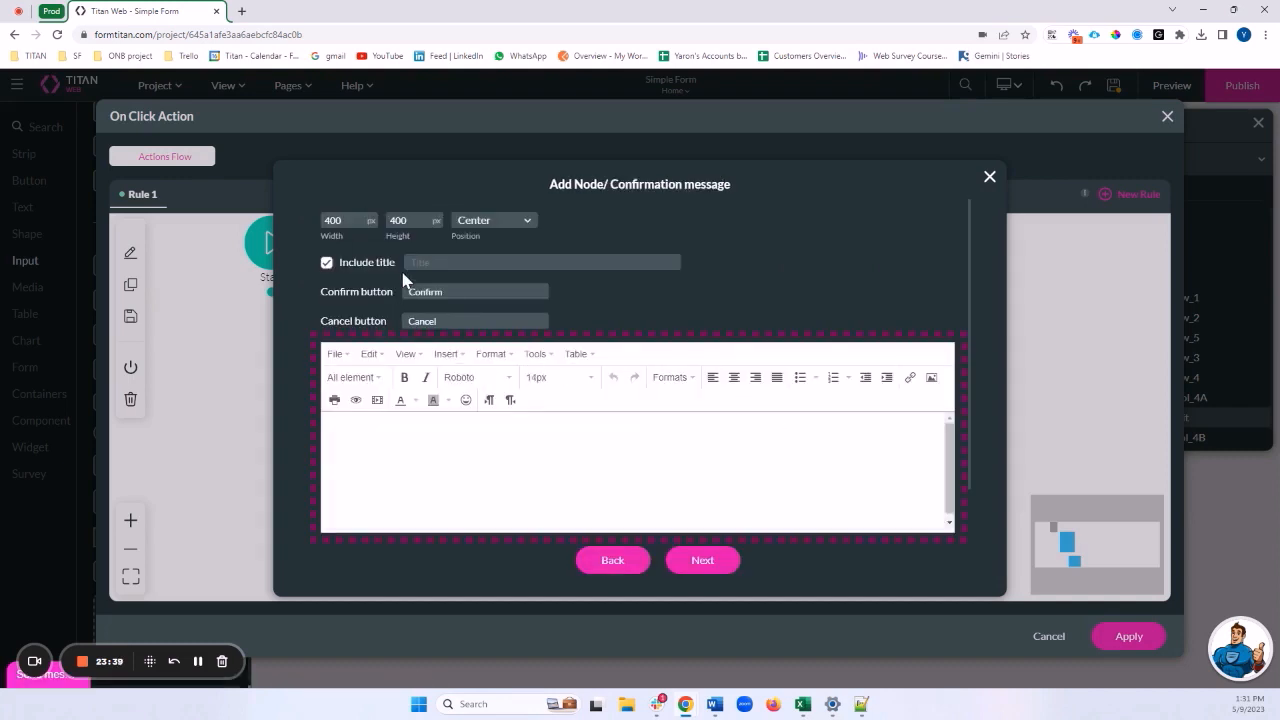
Tag the confirmation node 'Confirm submit', insert it, and move it clear of other nodes
left_click(480, 443)
left_click(716, 568)
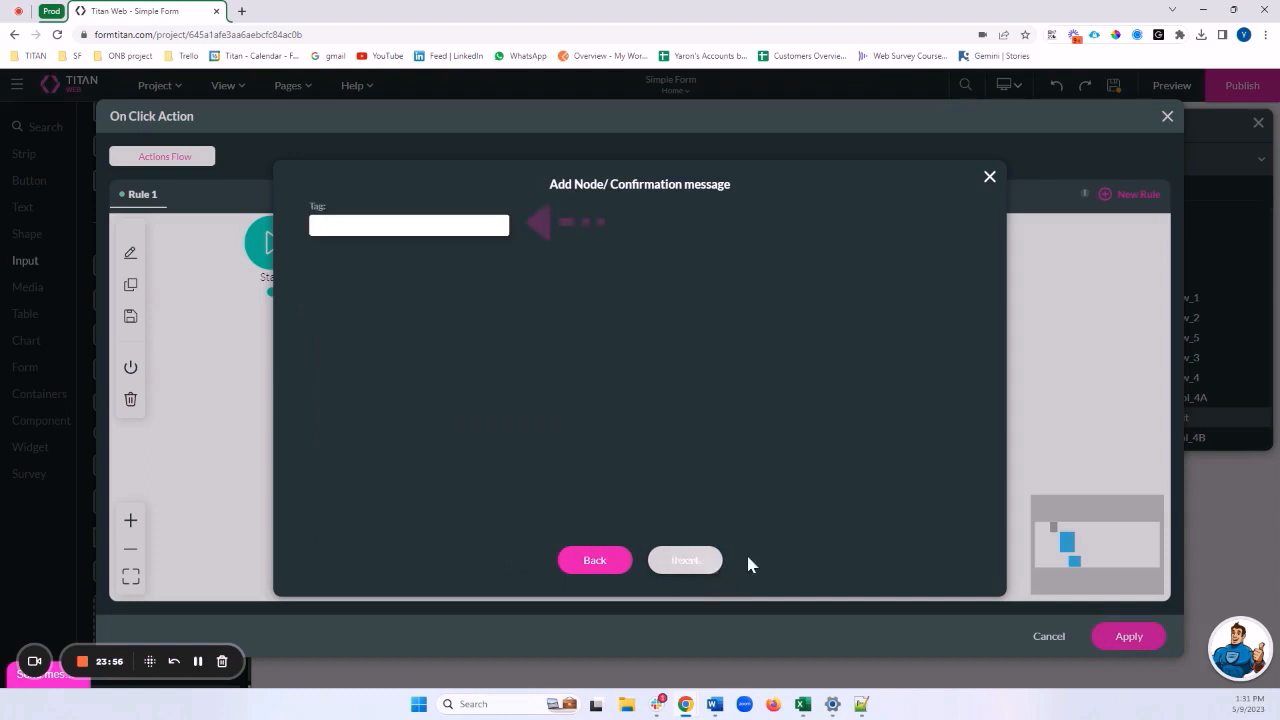
left_click(471, 234)
type("C")
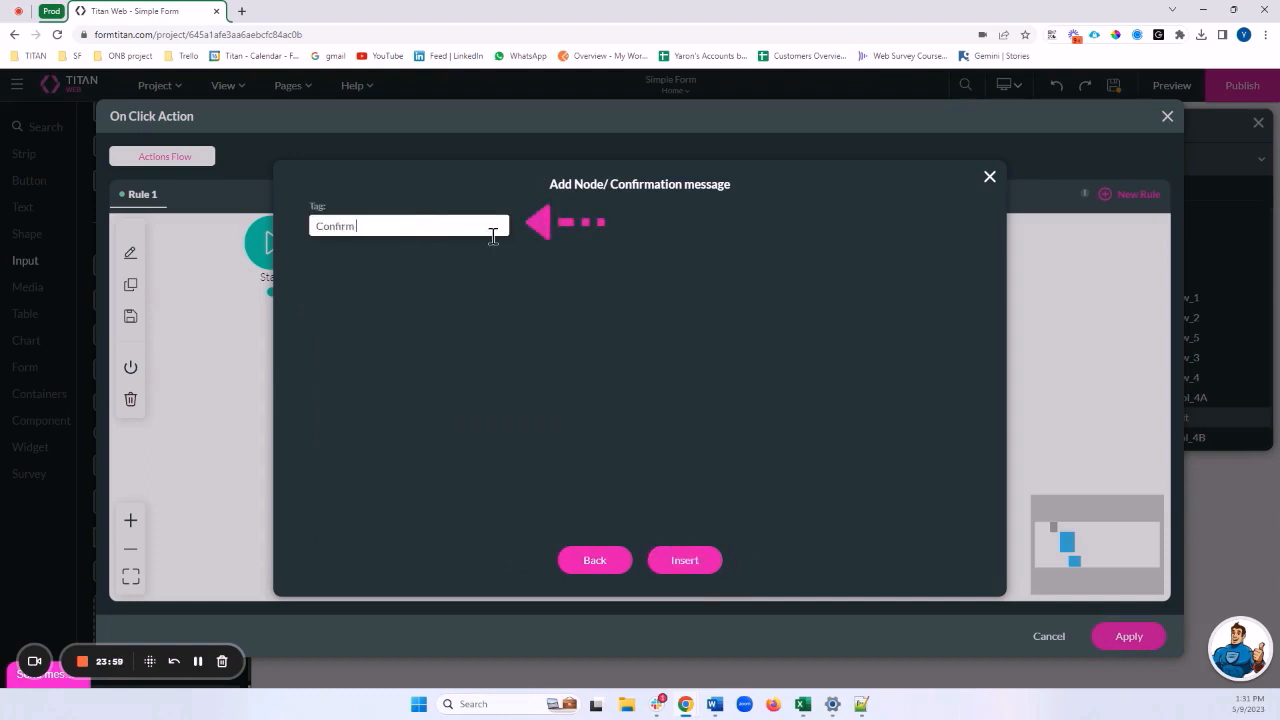
type("onfirm submit")
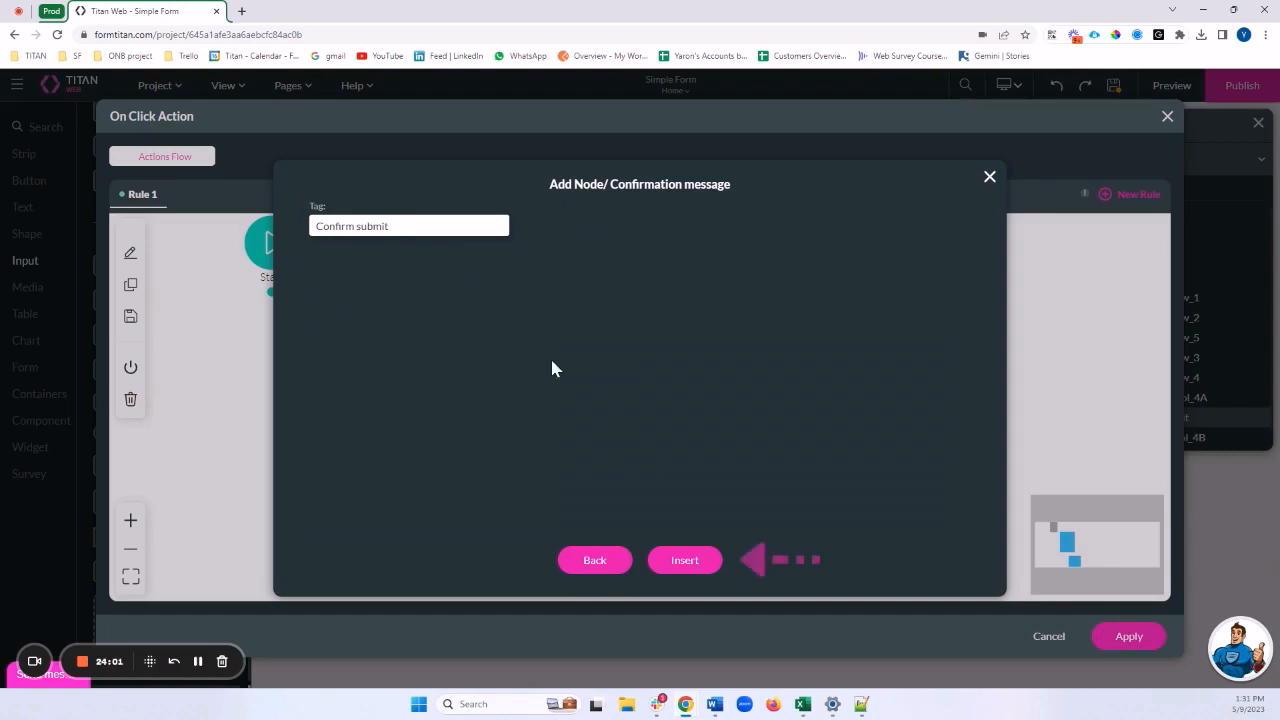
left_click(668, 564)
left_click_drag(455, 435, 627, 374)
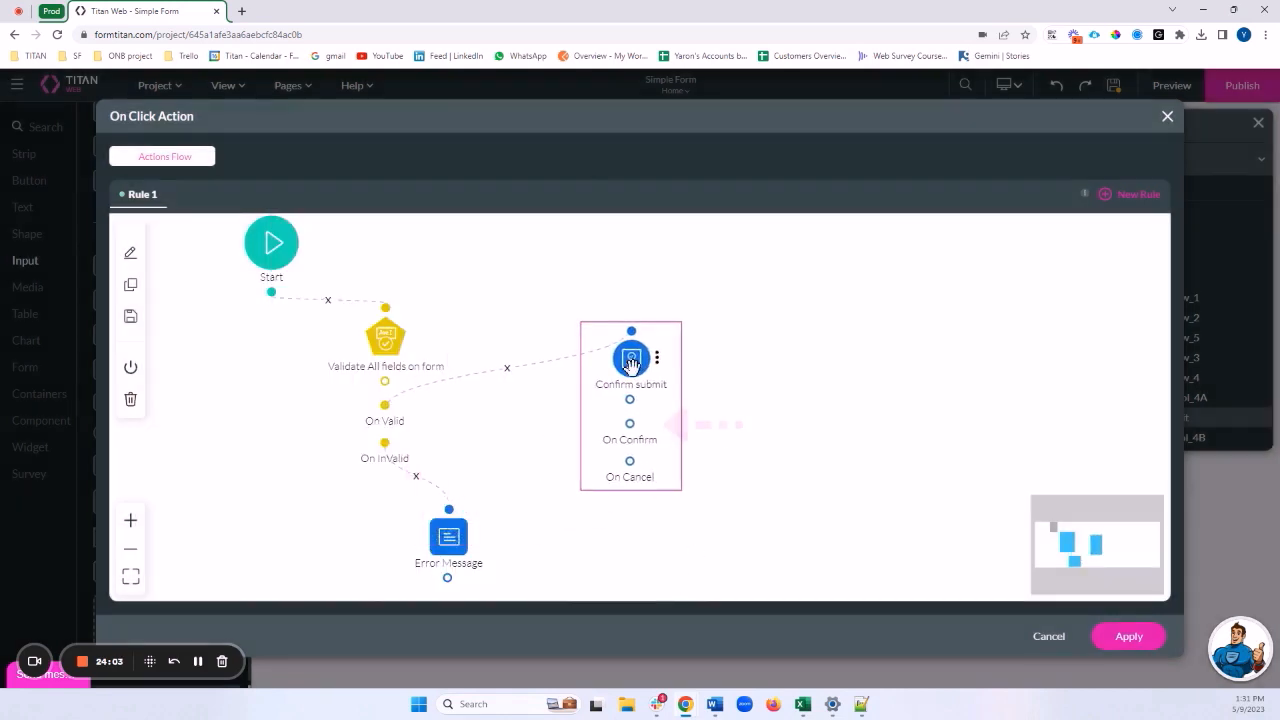
Add a Show message node to the On Confirm branch
left_click(645, 424)
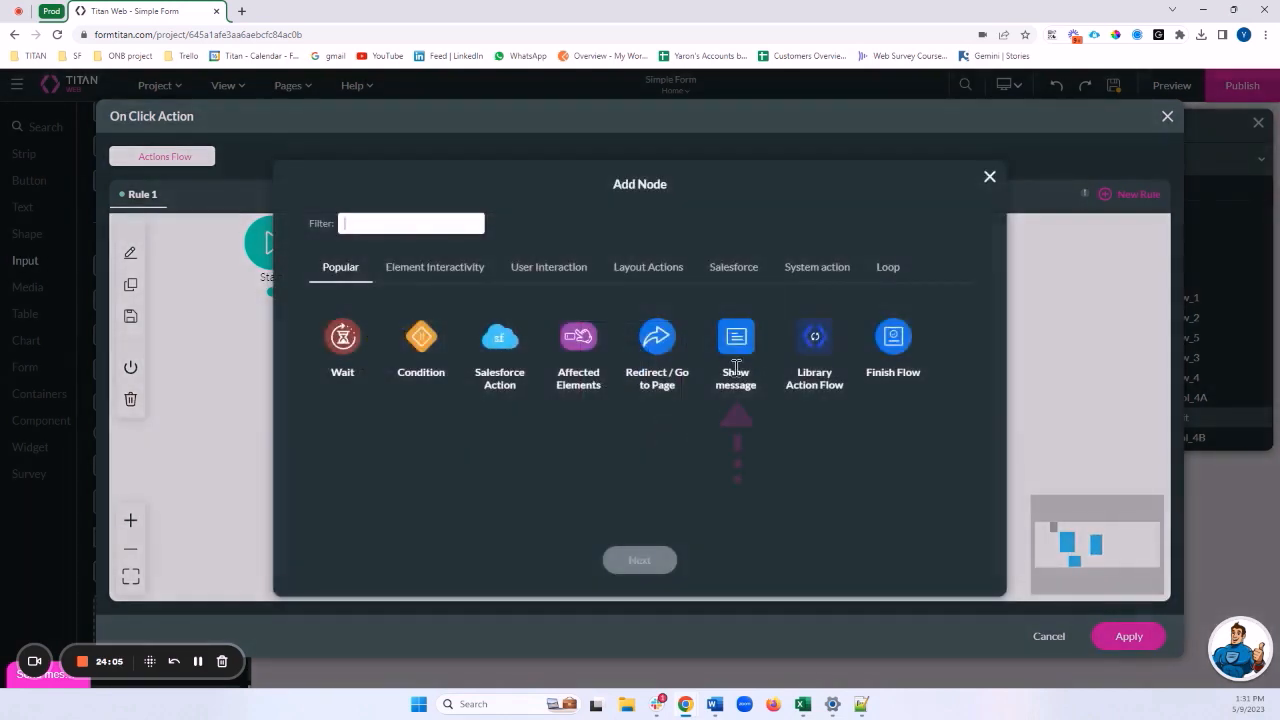
left_click(738, 337)
left_click(640, 560)
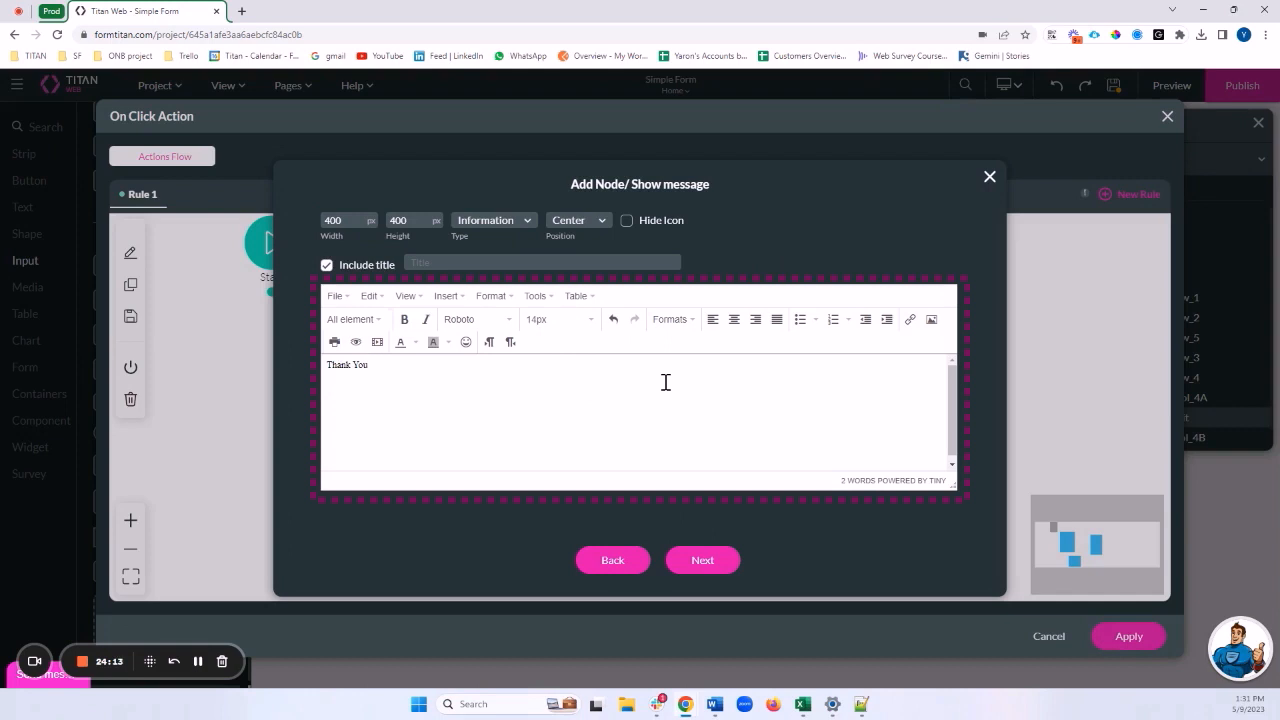
Make the Thank You! text centred, 20px, and recoloured from green to another colour
triple_click(348, 366)
left_click(734, 319)
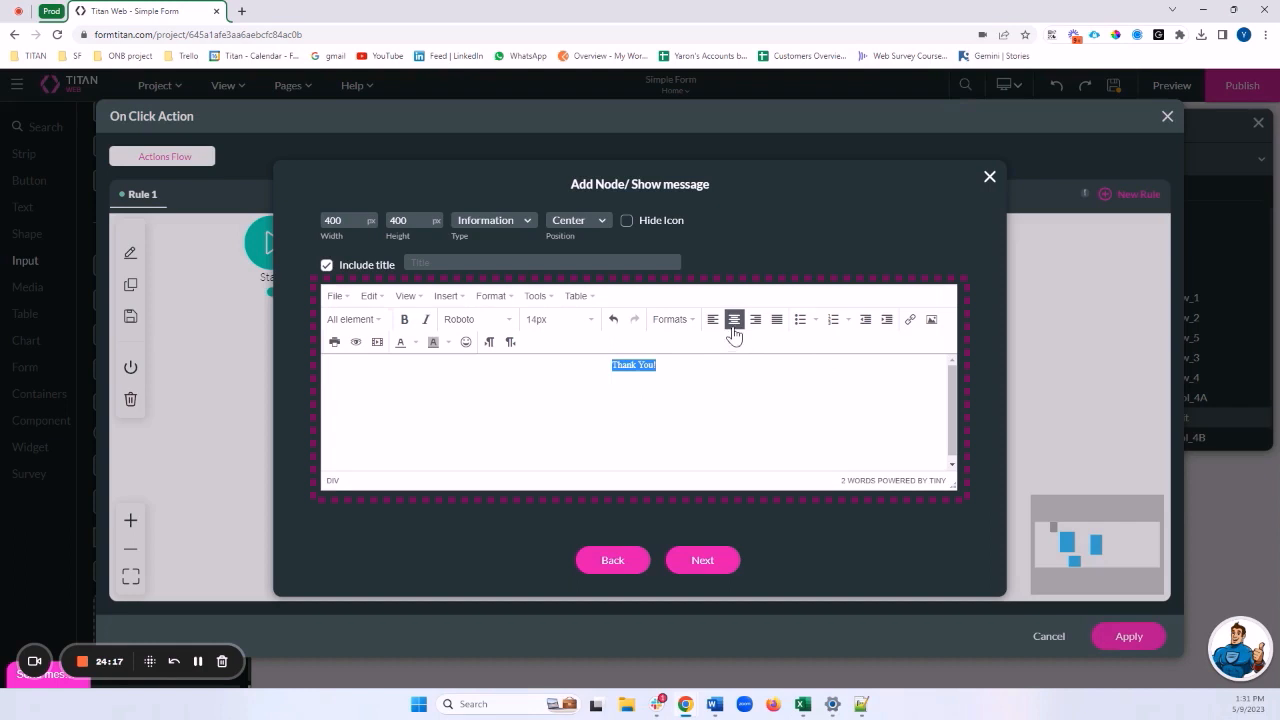
left_click(591, 319)
left_click(569, 442)
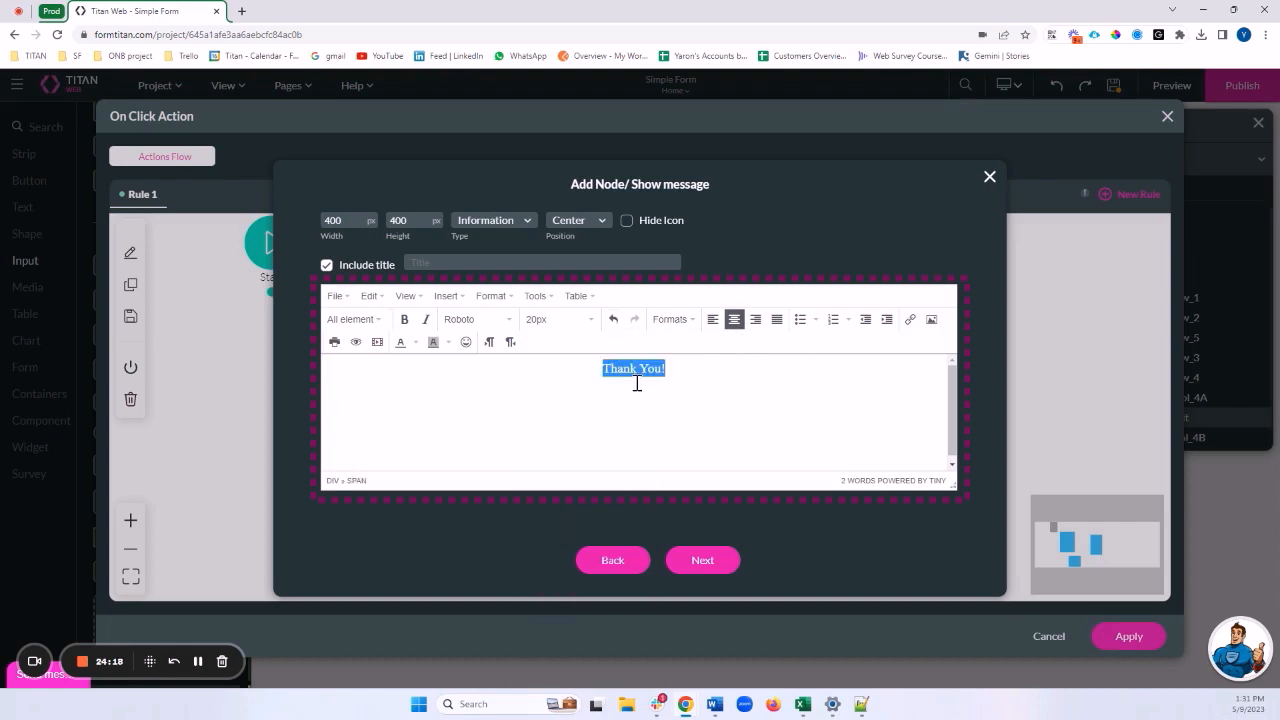
left_click(414, 342)
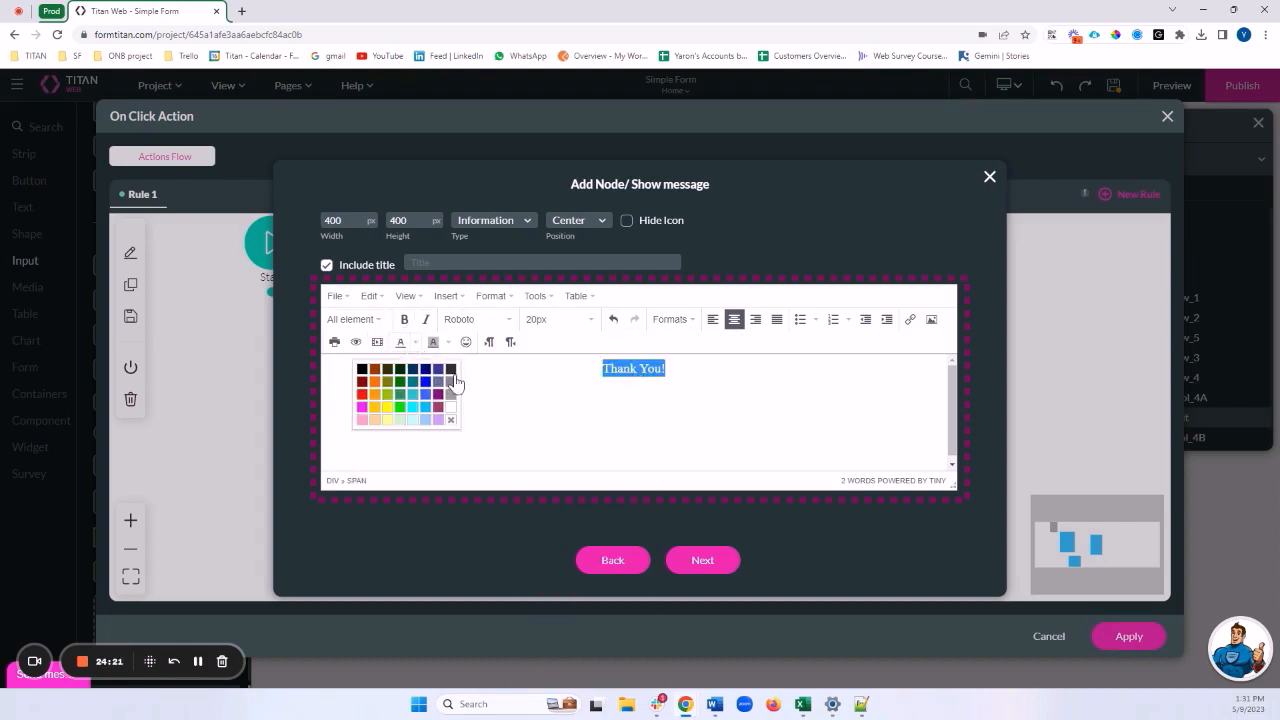
left_click(402, 396)
left_click(654, 451)
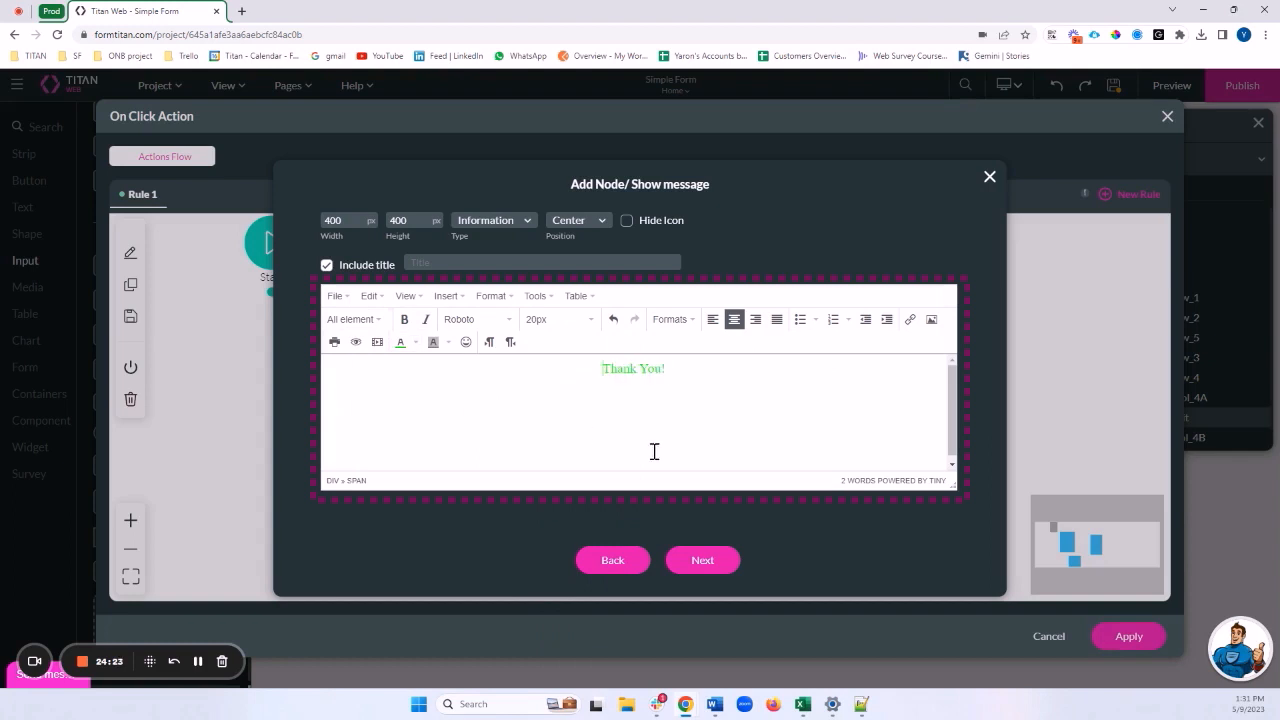
triple_click(650, 369)
left_click(414, 342)
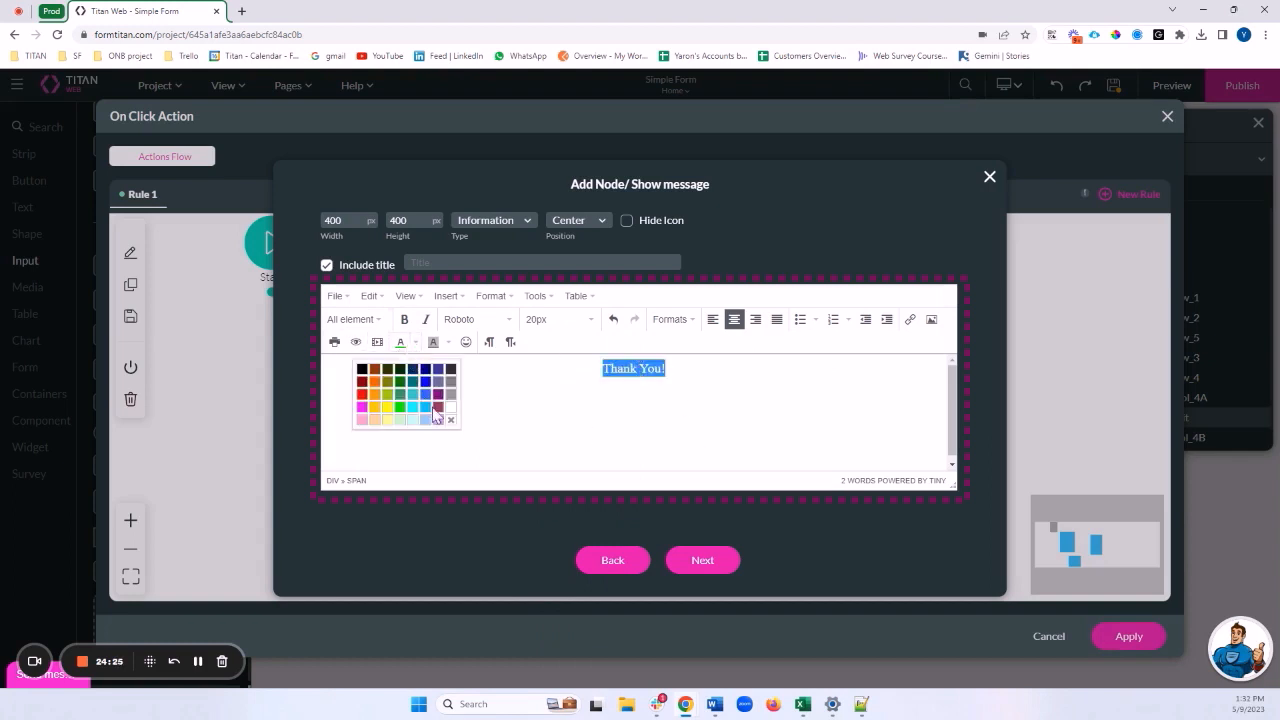
left_click(400, 396)
left_click(674, 414)
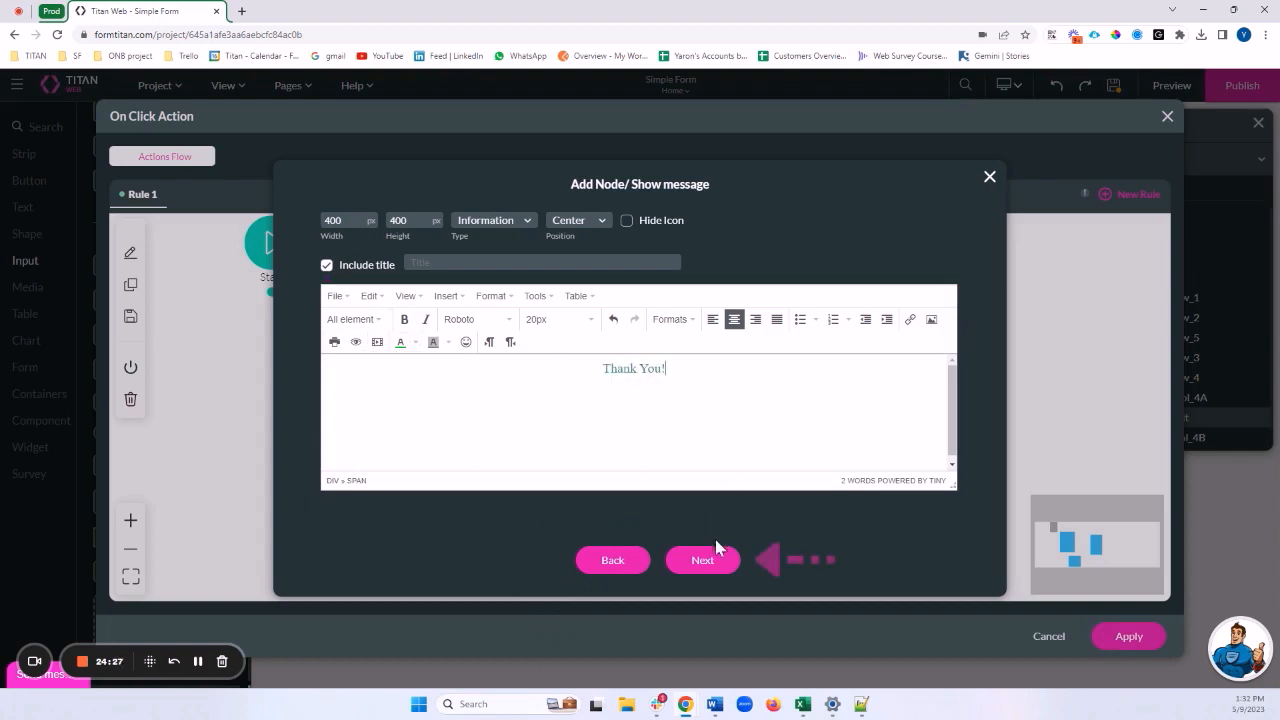
Tag the node 'Thank You!', insert it, and align it beside Confirm submit
left_click(706, 561)
left_click(458, 226)
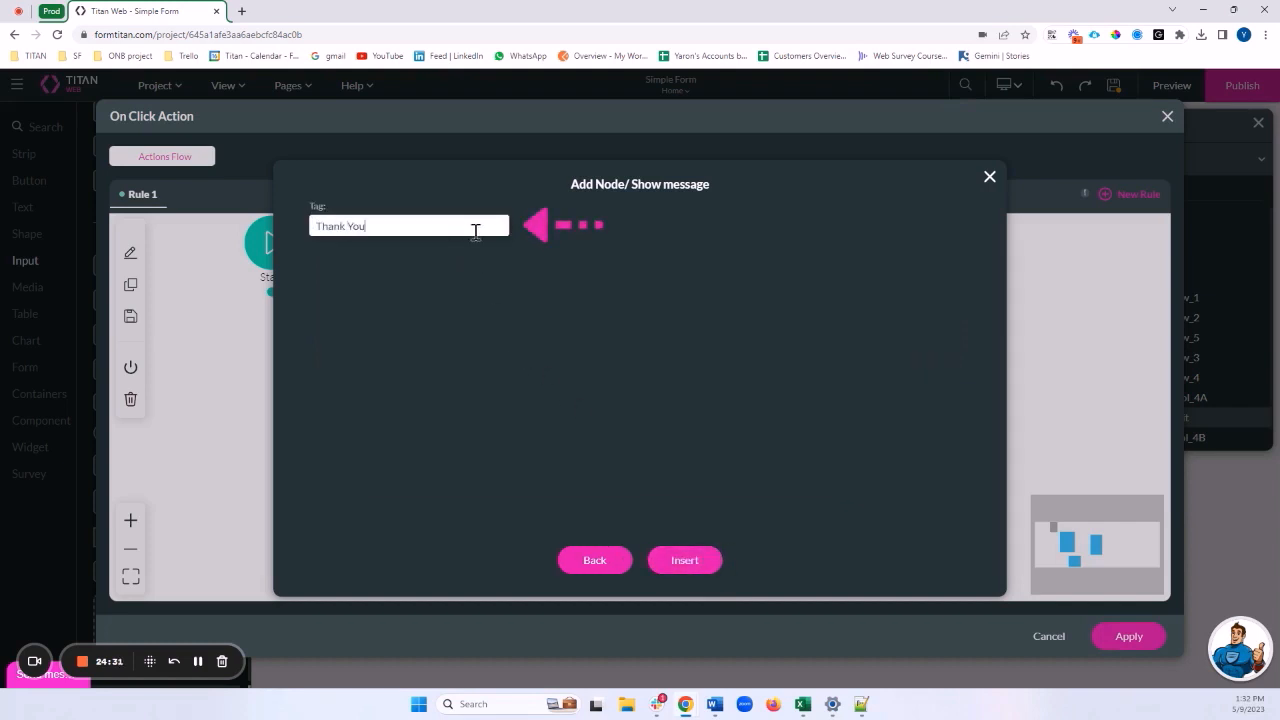
type("Thank You!")
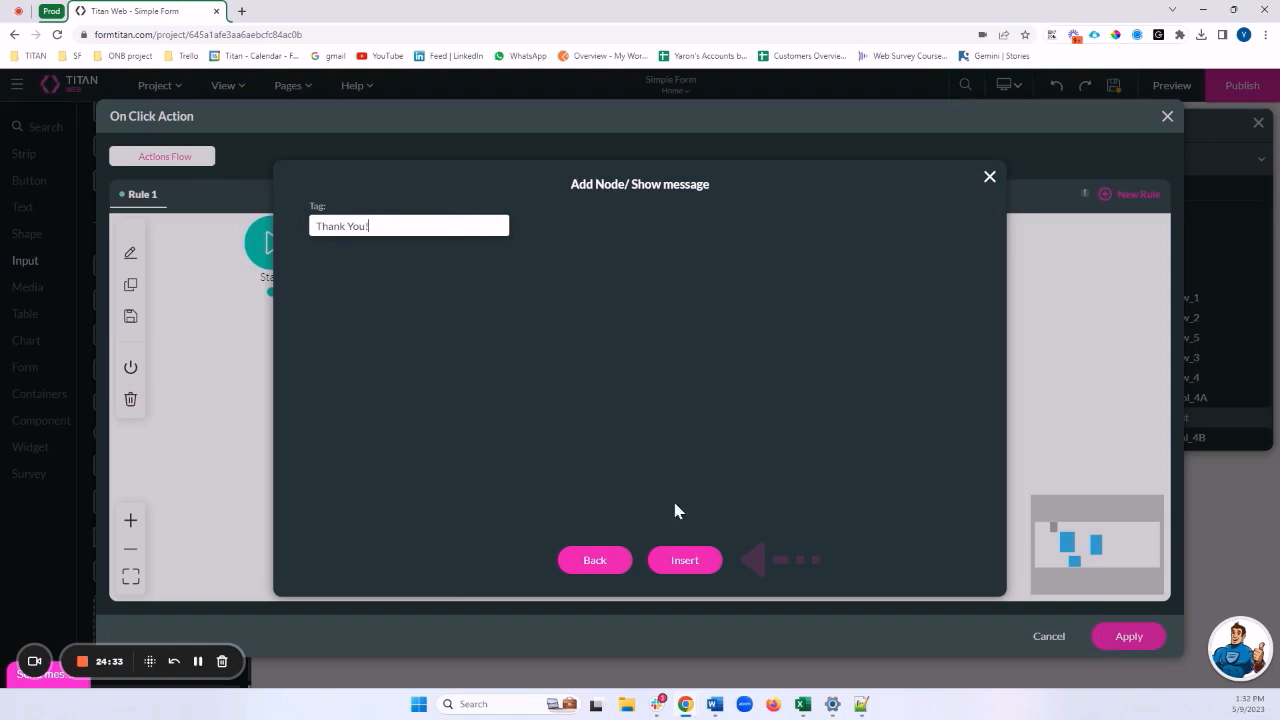
left_click(685, 560)
left_click_drag(725, 432, 801, 381)
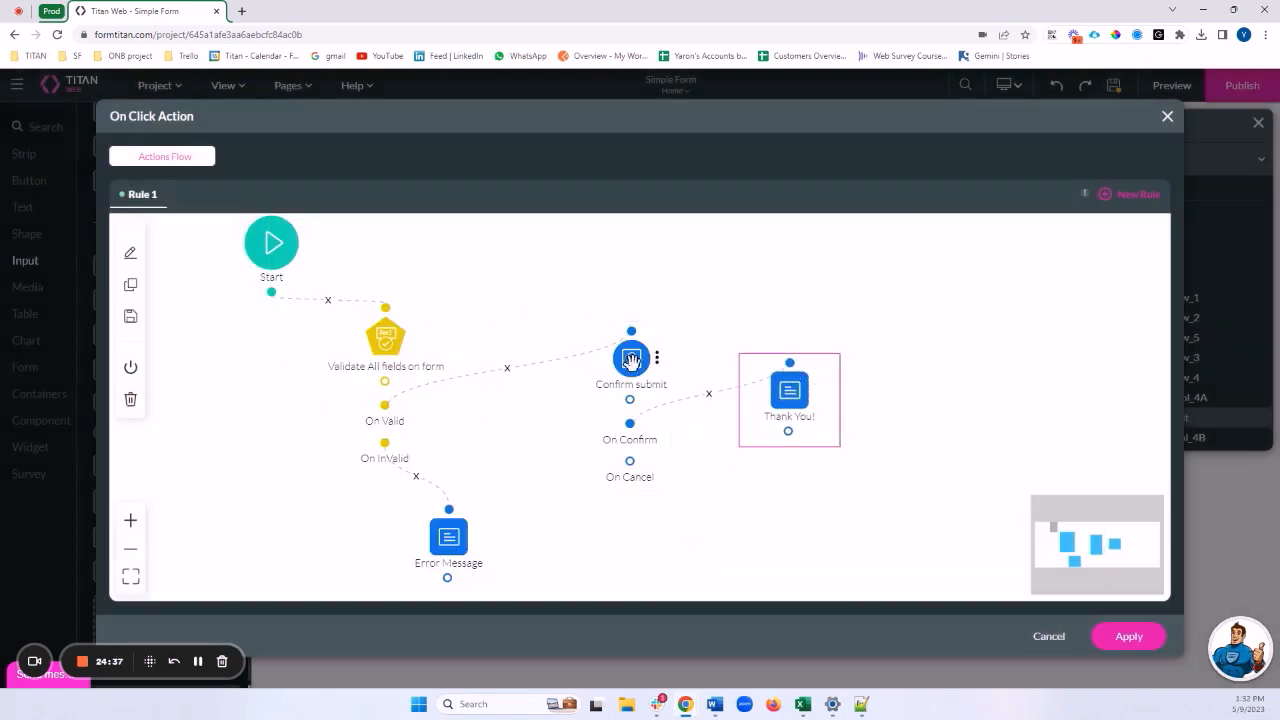
left_click_drag(633, 358, 582, 358)
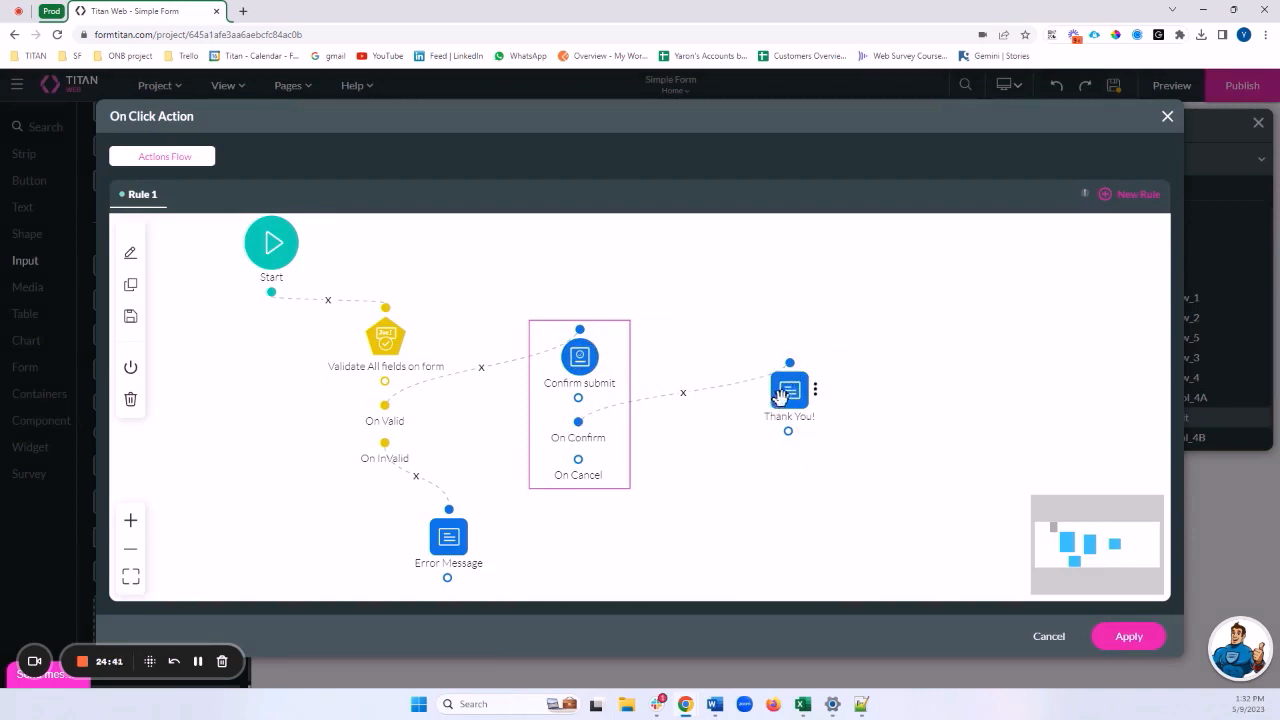
left_click_drag(780, 397, 755, 388)
Apply the Submit button's action flow and open the form in preview
left_click(1141, 638)
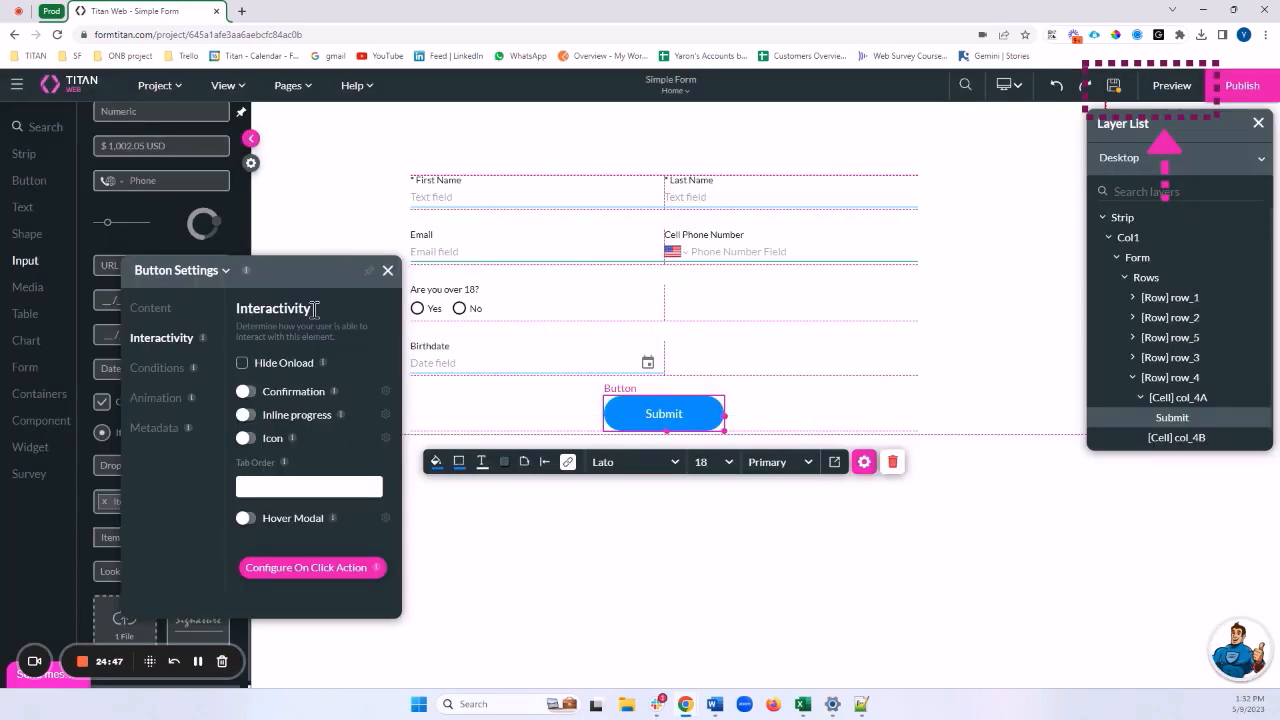
left_click(388, 272)
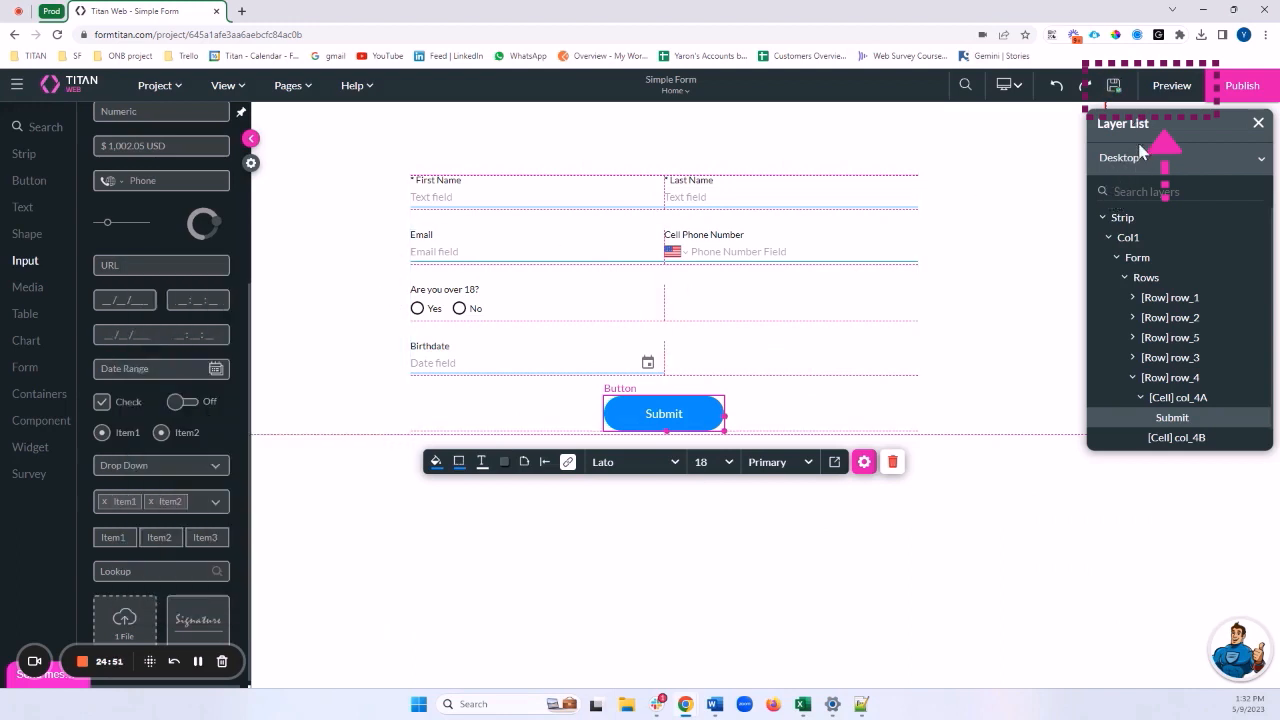
left_click(1171, 86)
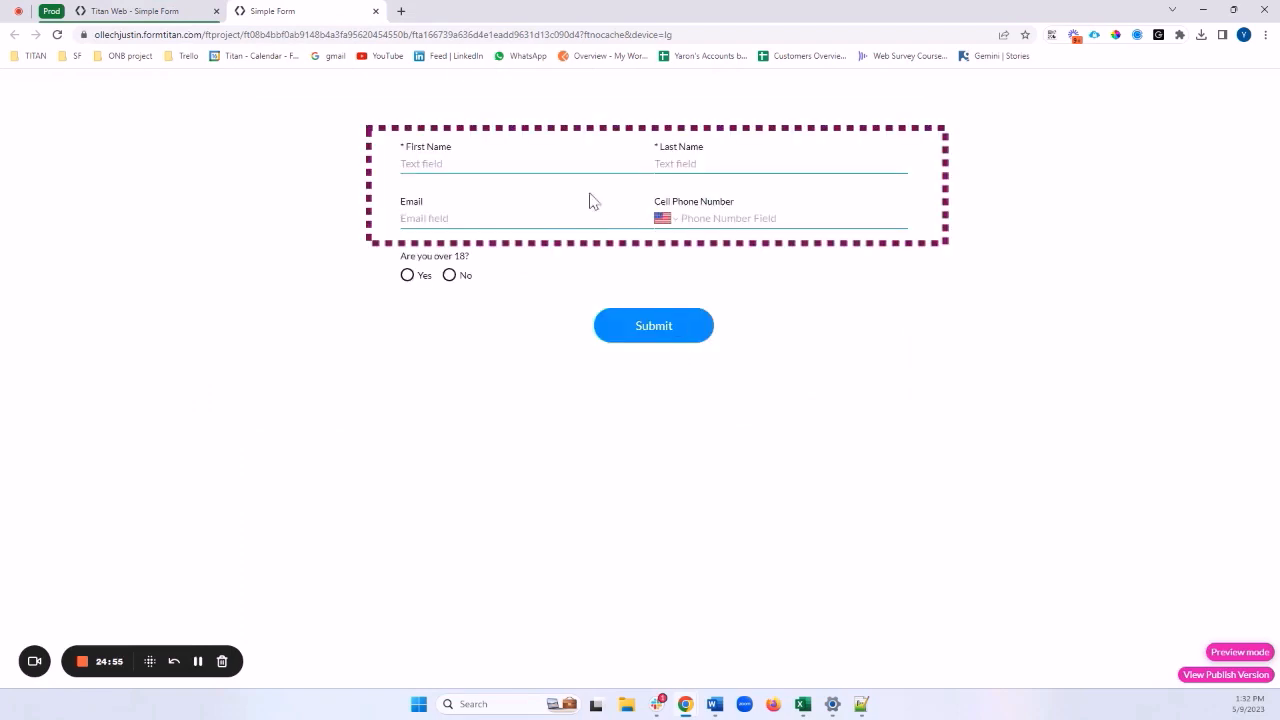
Enter a first name in the preview form
left_click(558, 166)
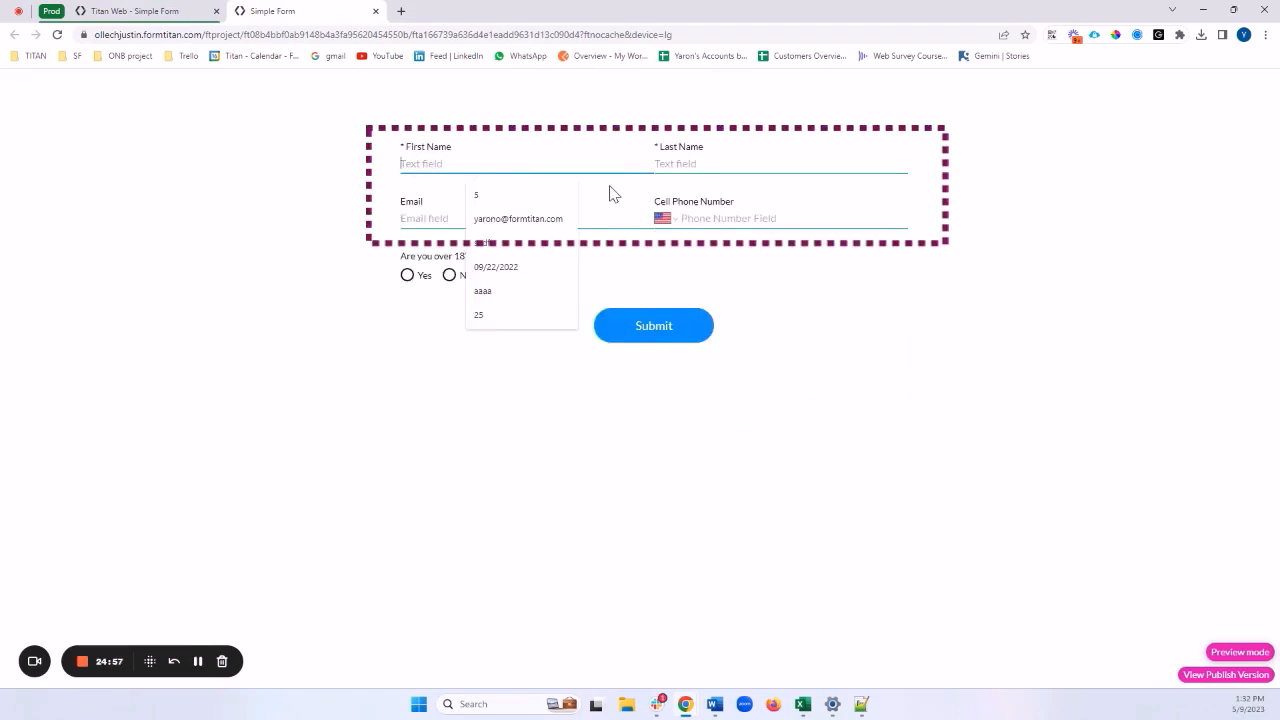
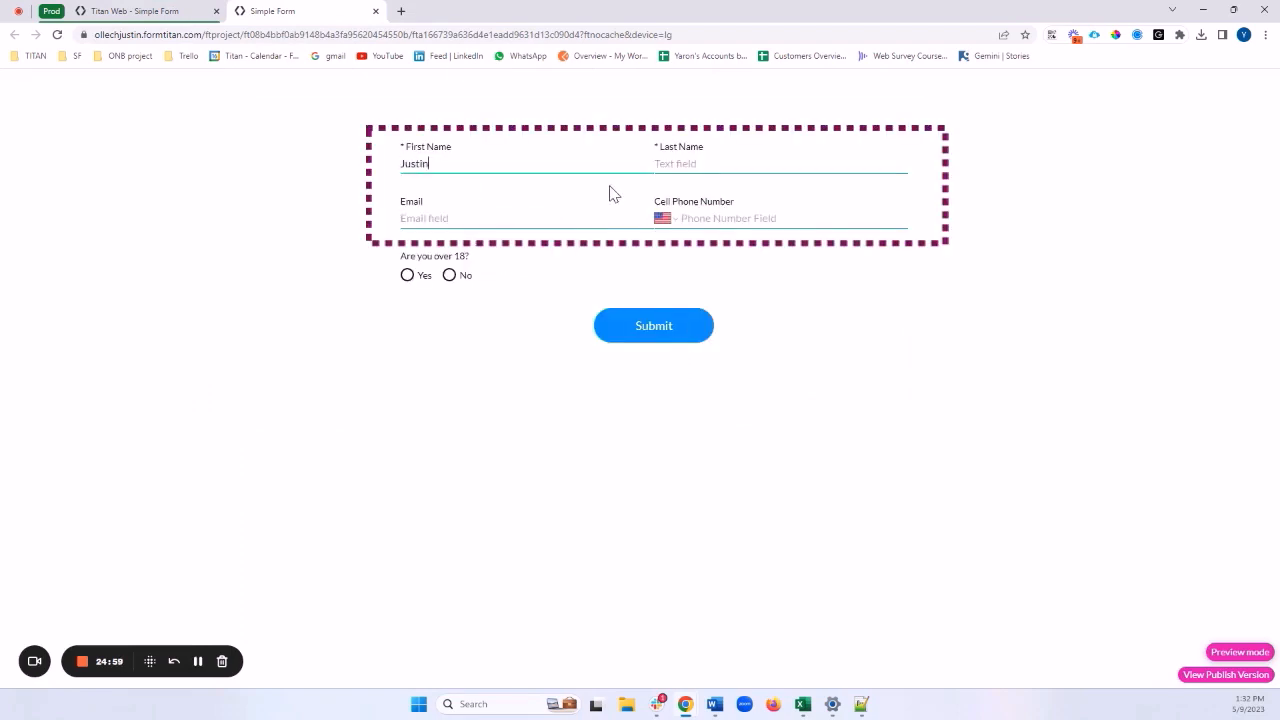
key("Tab")
key("Escape")
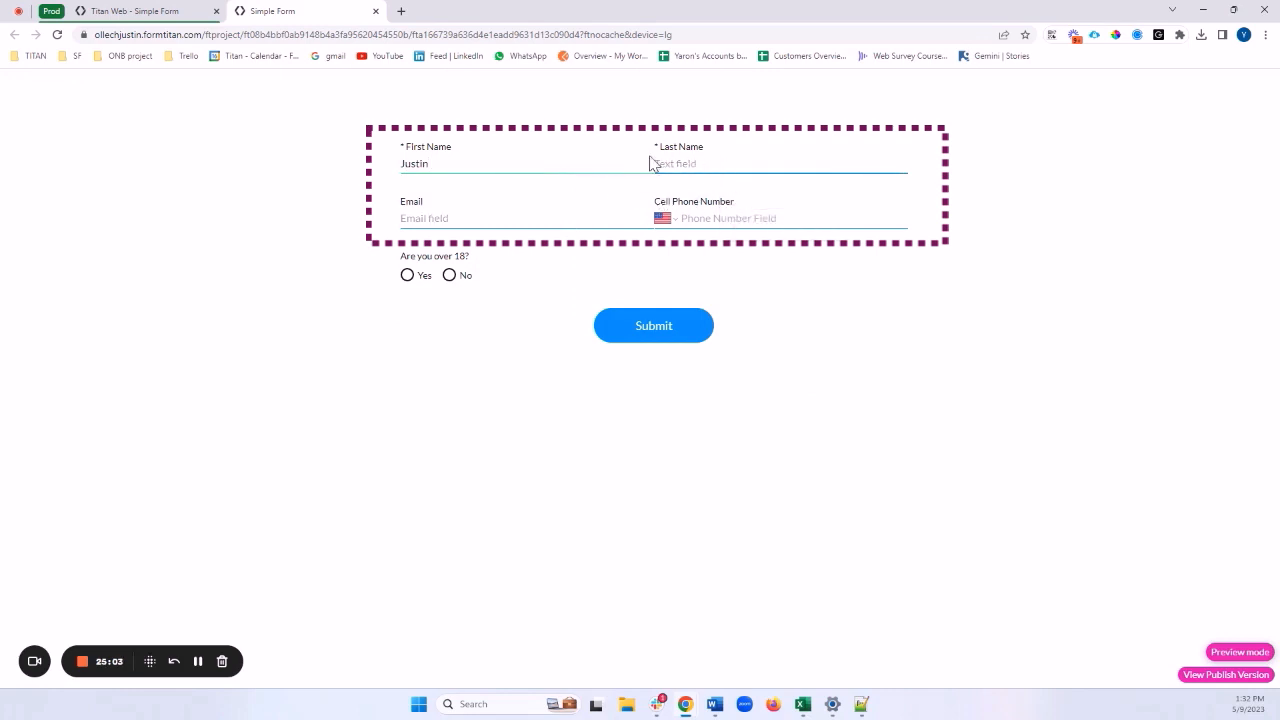
Replace the invalid Email entry 'sss' with a valid email address
left_click(579, 219)
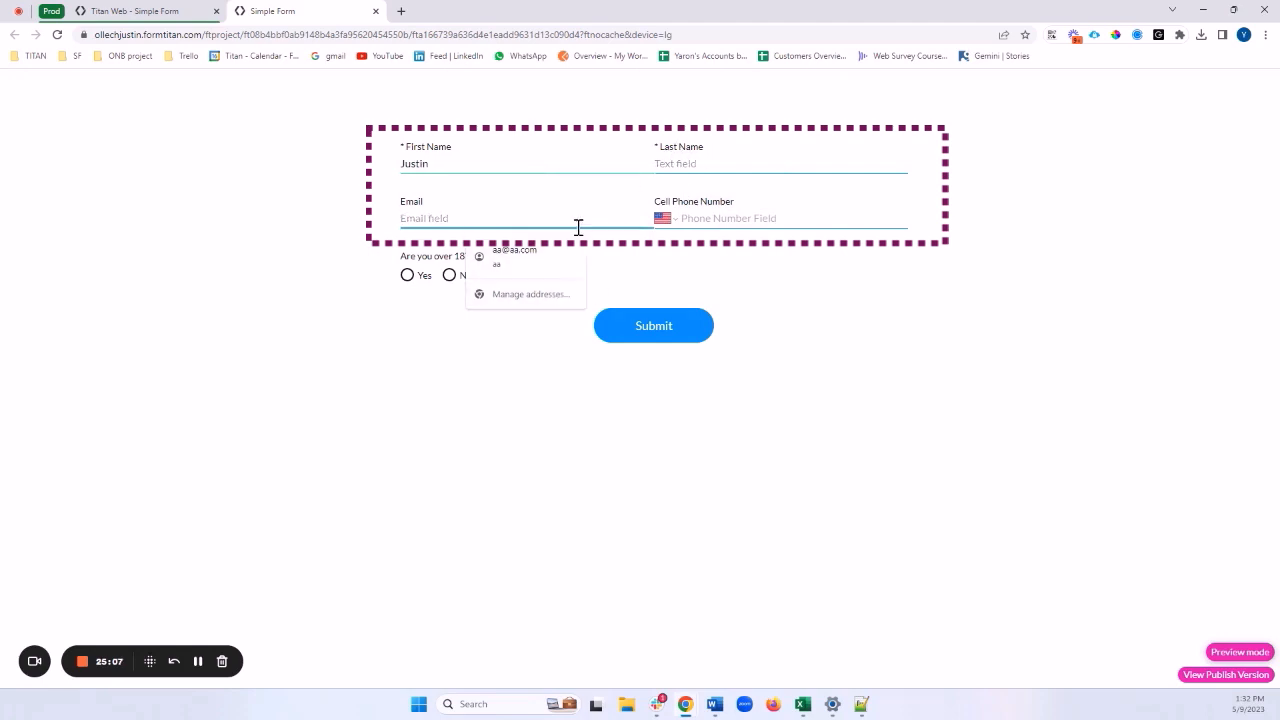
left_click(350, 210)
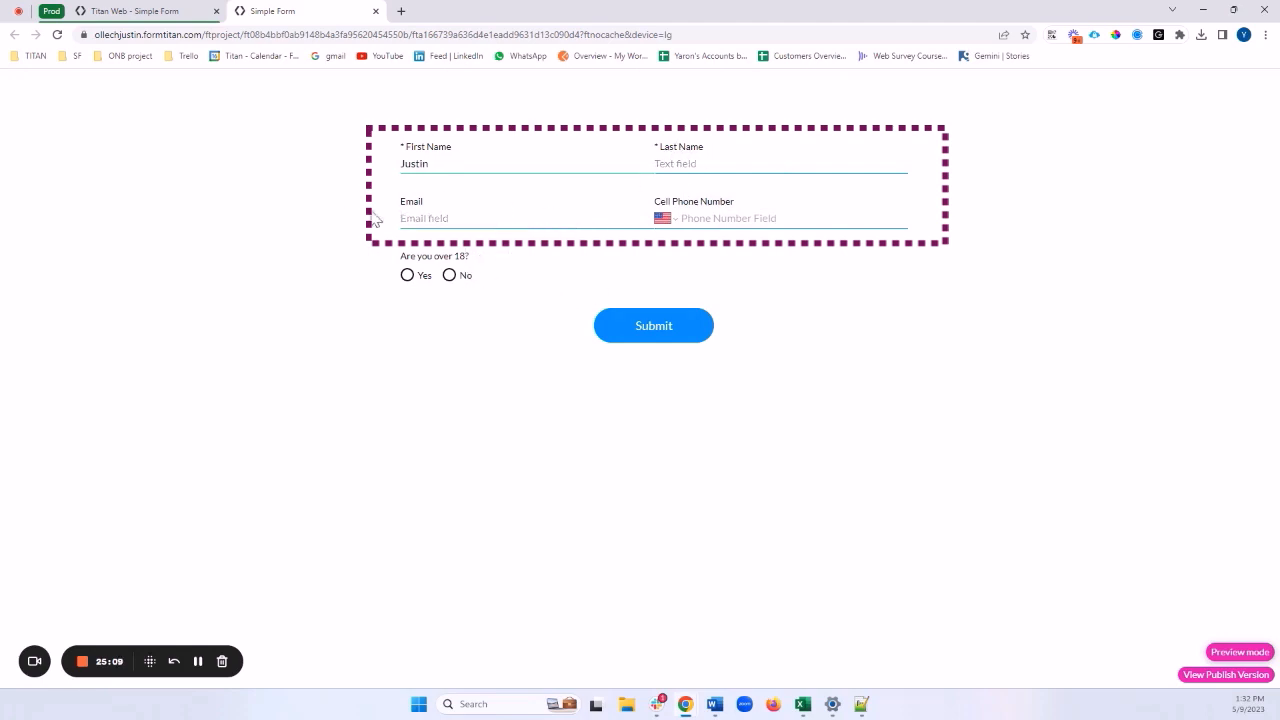
left_click(432, 218)
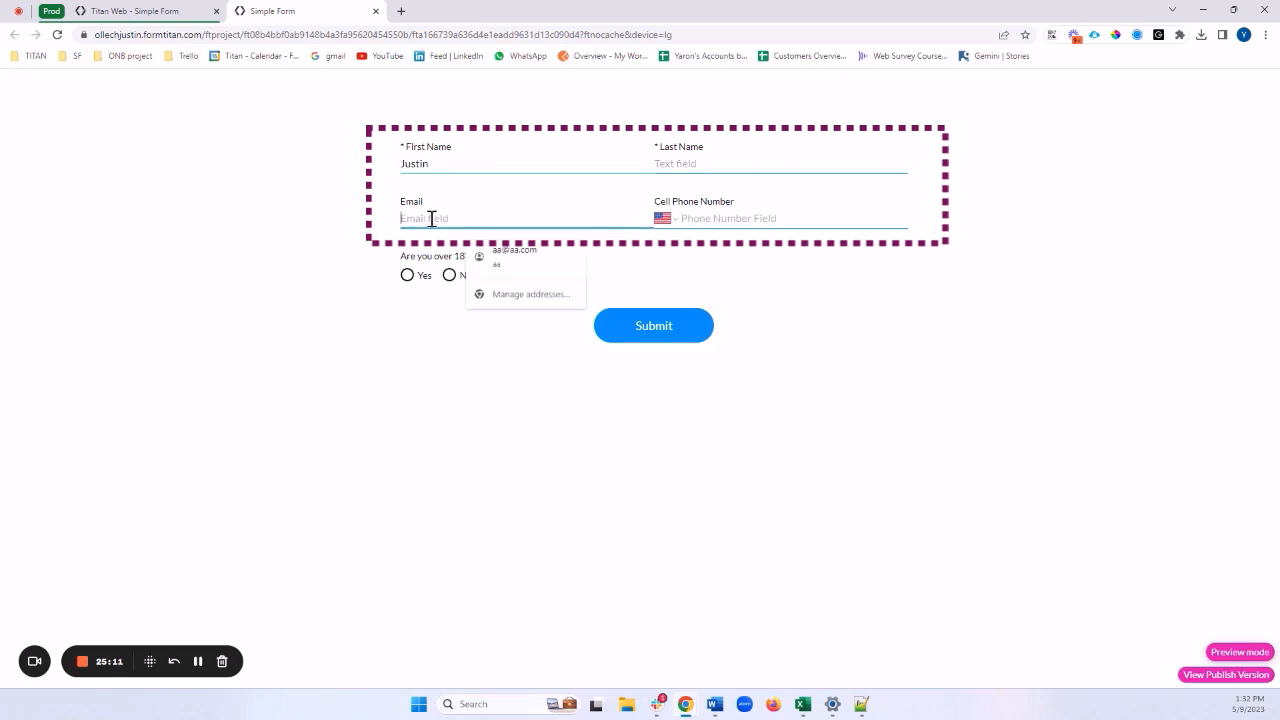
type("sss")
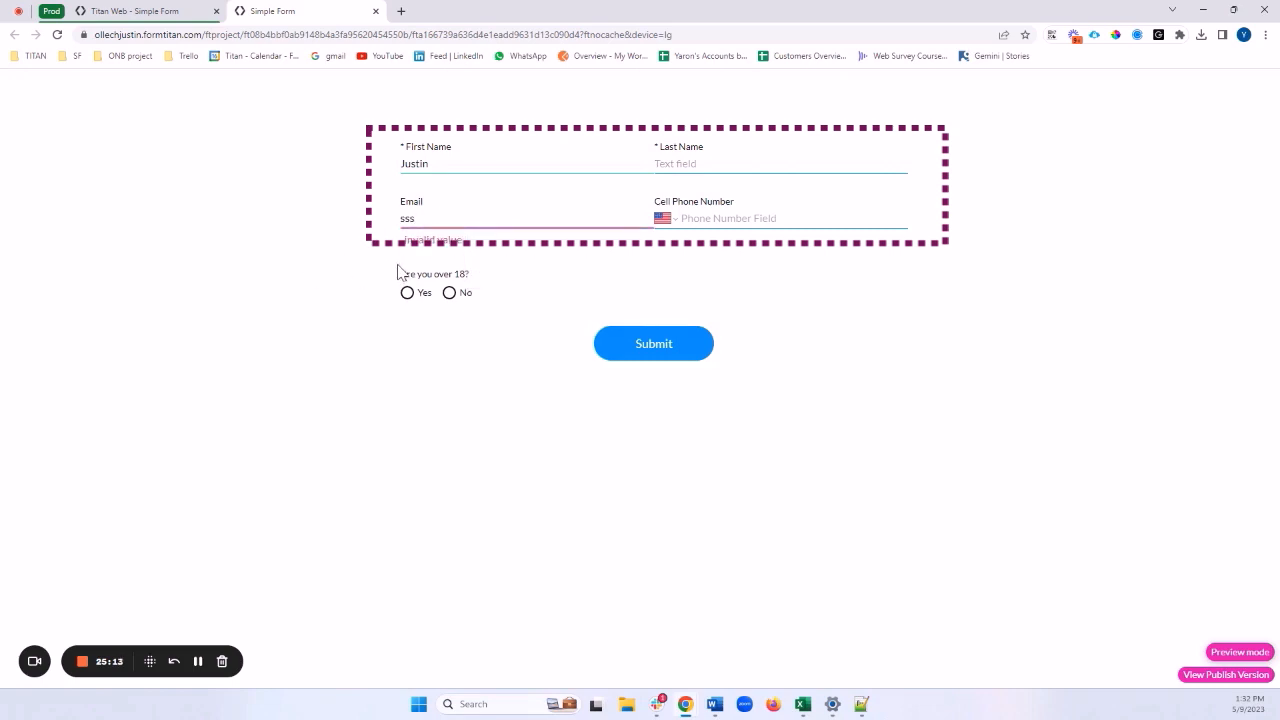
double_click(450, 241)
triple_click(450, 241)
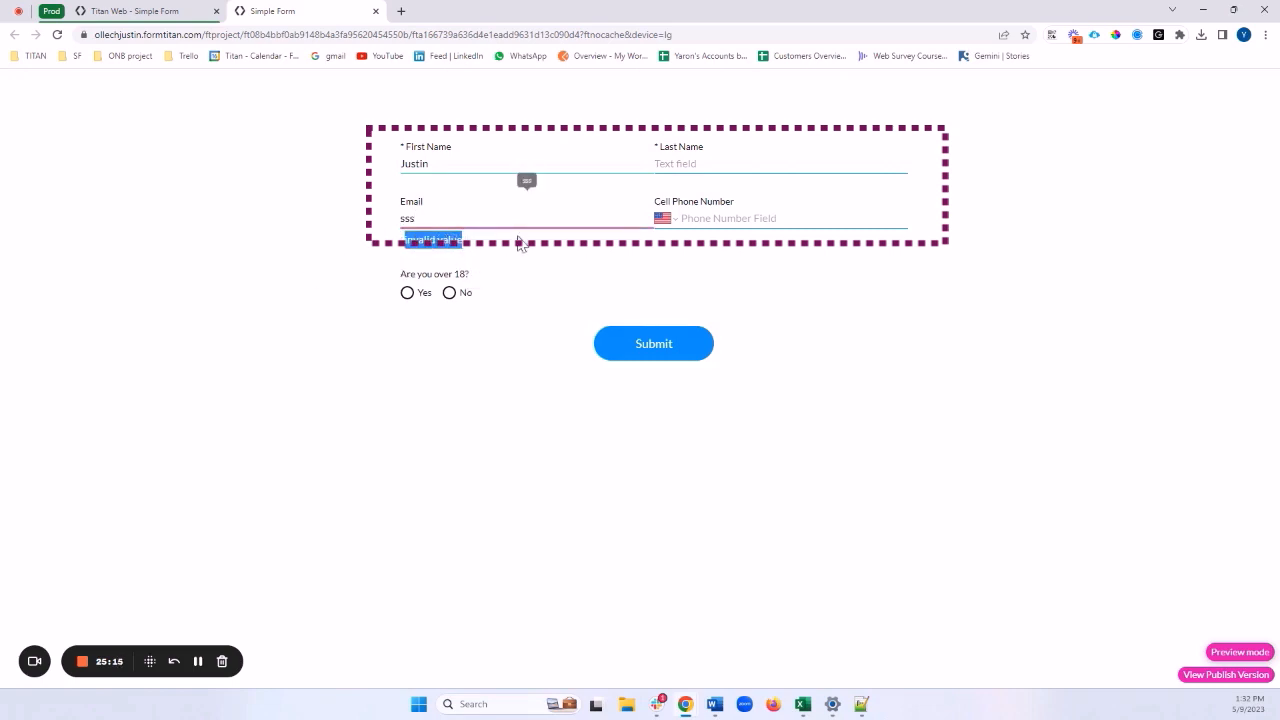
left_click(444, 225)
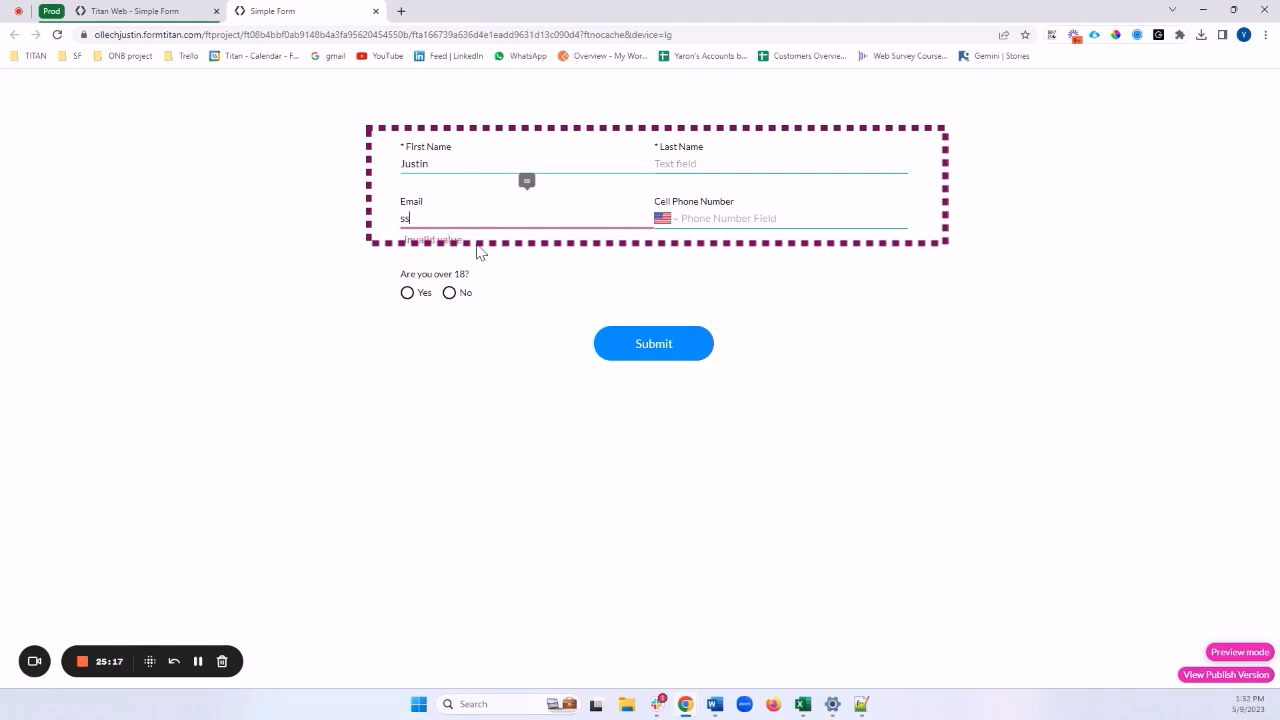
key("BackSpace")
key("BackSpace")
type("test@test.com")
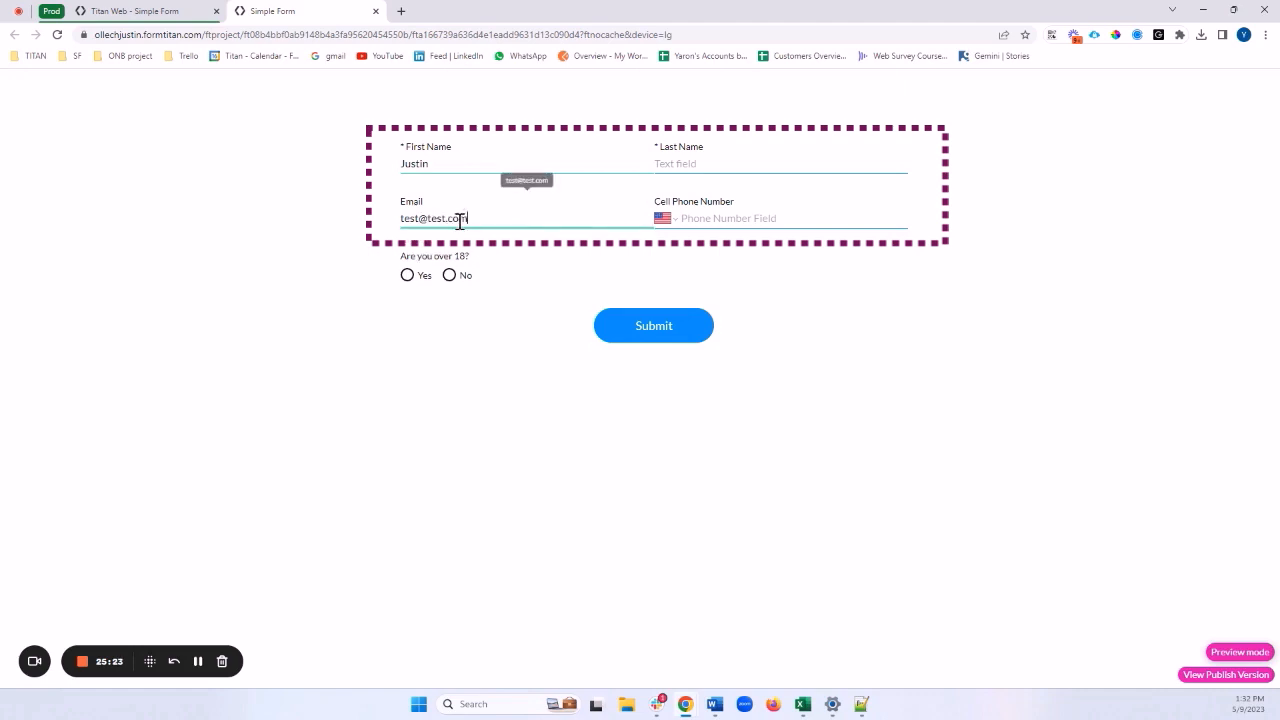
left_click_drag(466, 218, 401, 218)
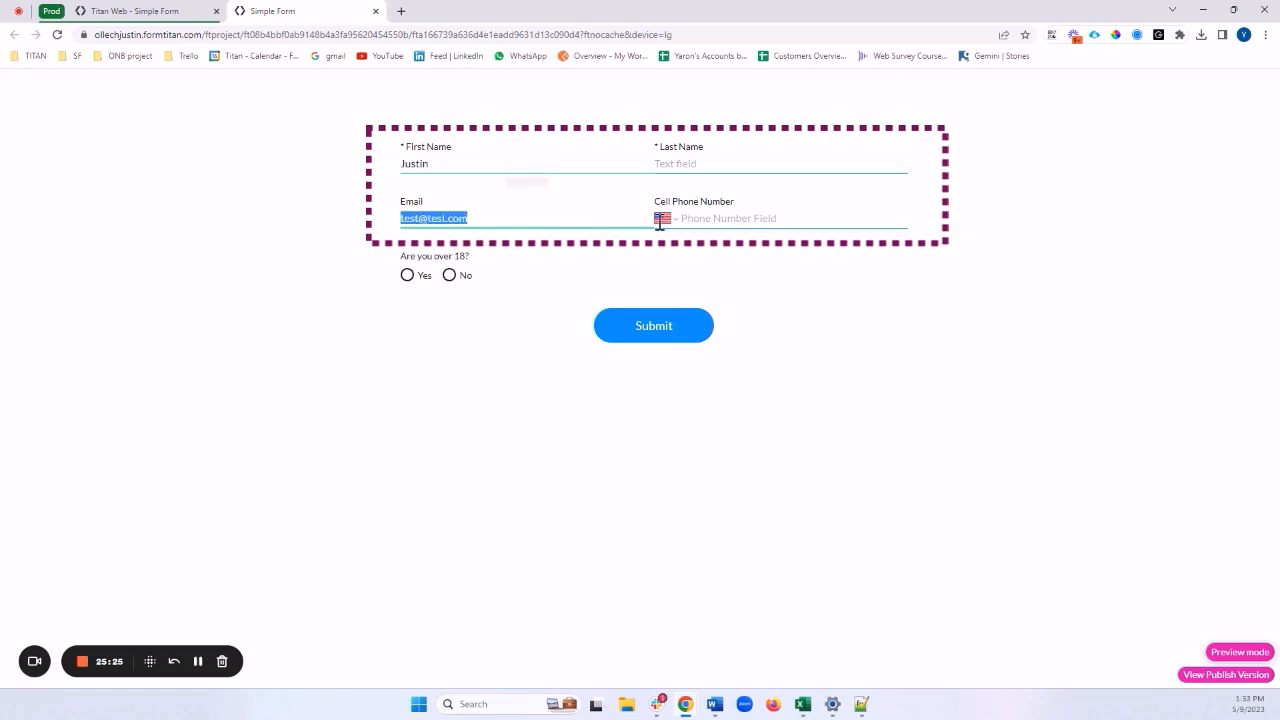
Enter the cell phone number and answer Yes to being over 18
left_click(712, 214)
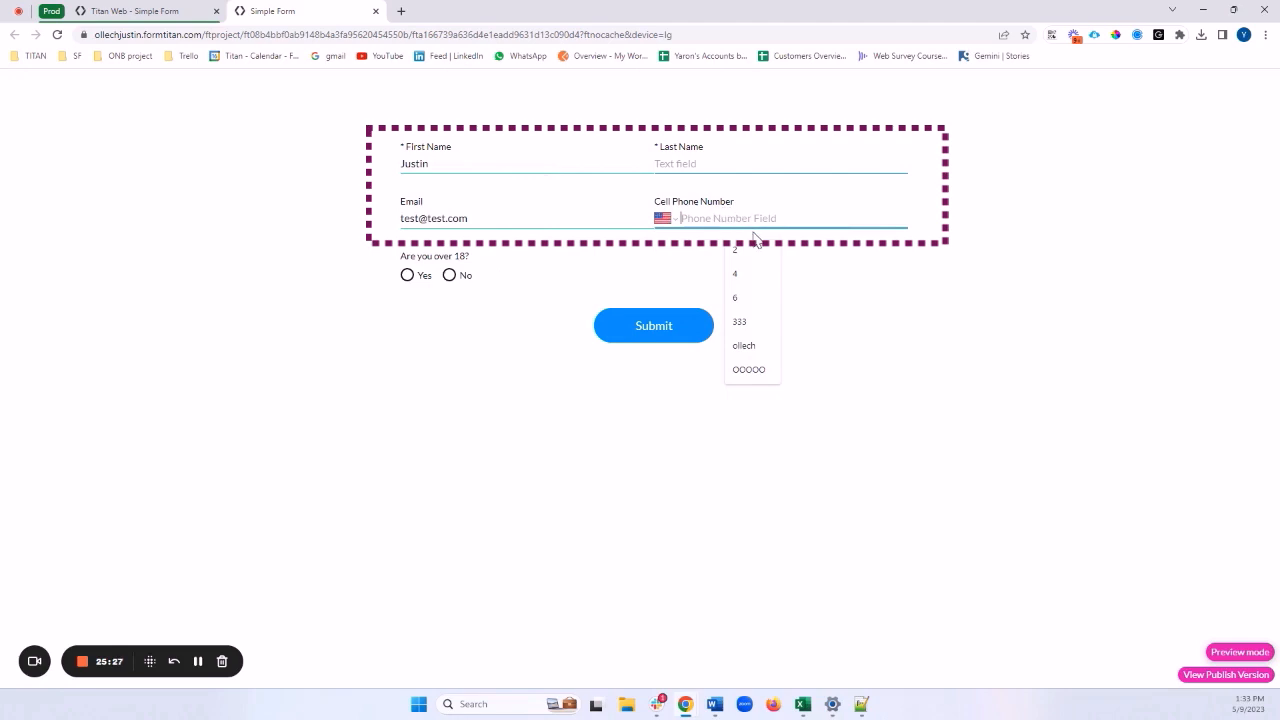
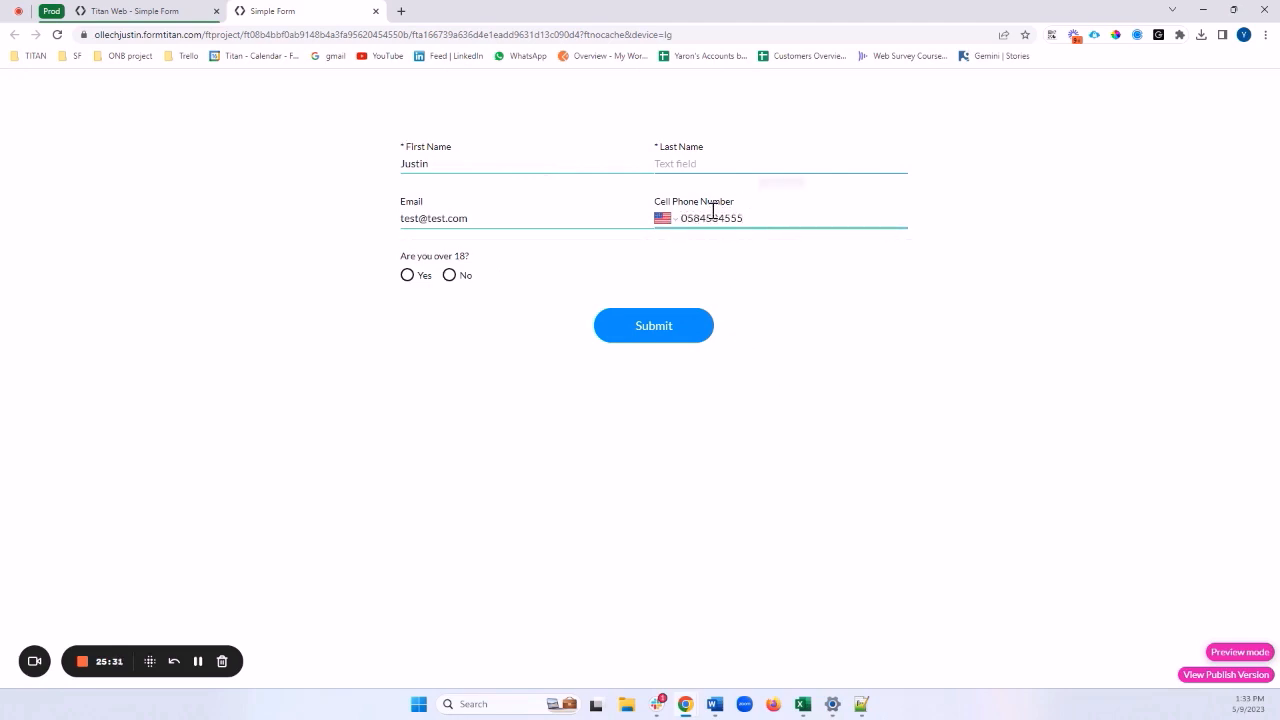
left_click(408, 284)
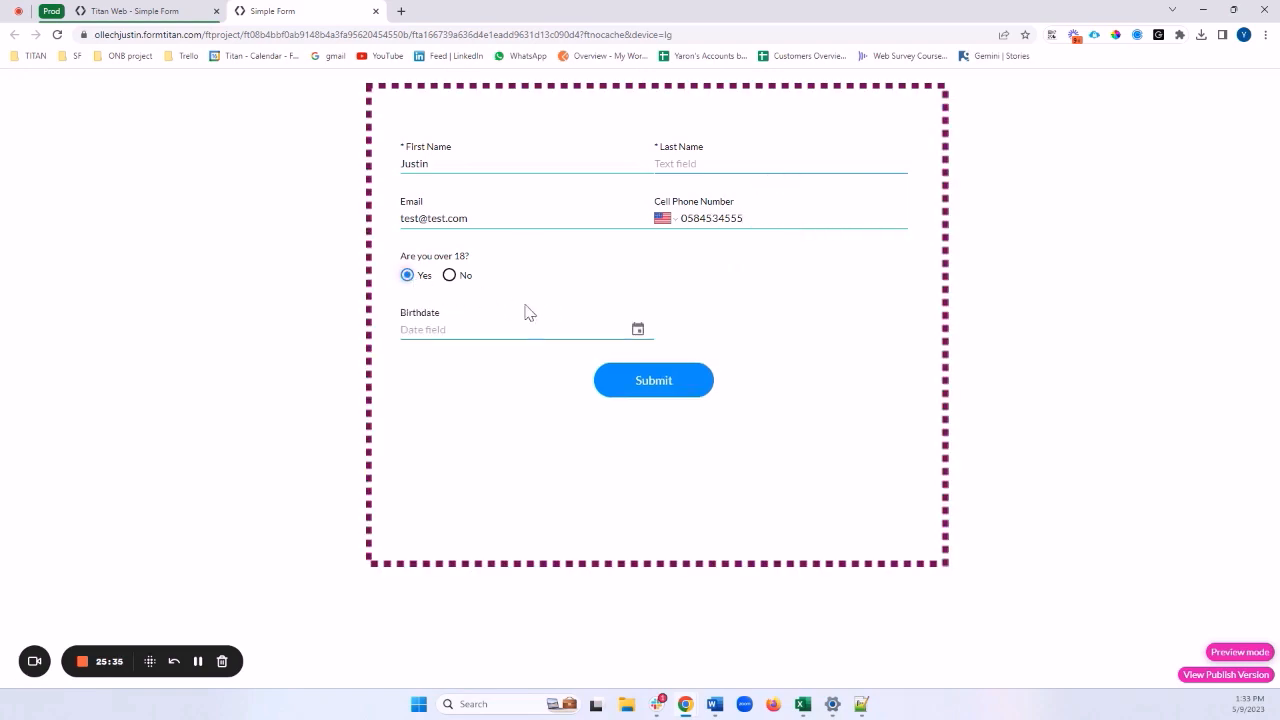
Set the Birthdate to 09/05/1984 with the date picker, choosing year 1984
left_click(638, 330)
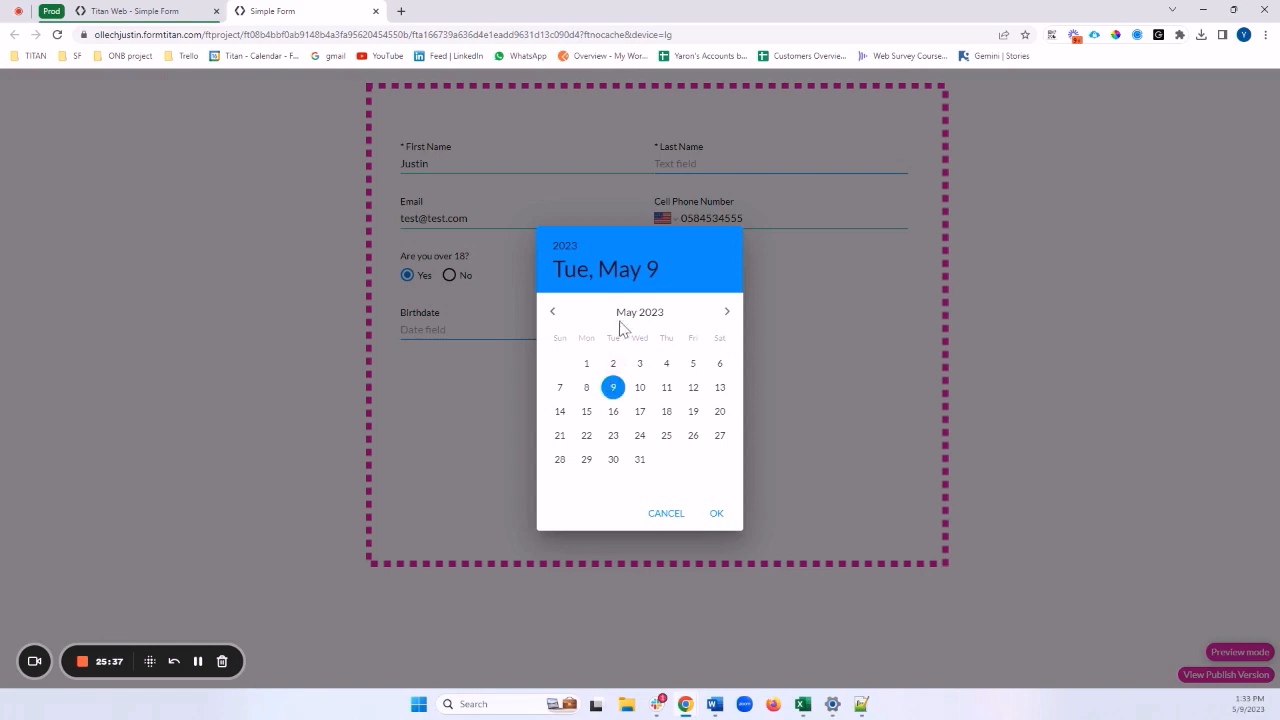
left_click(568, 247)
scroll(645, 328, "up", 10)
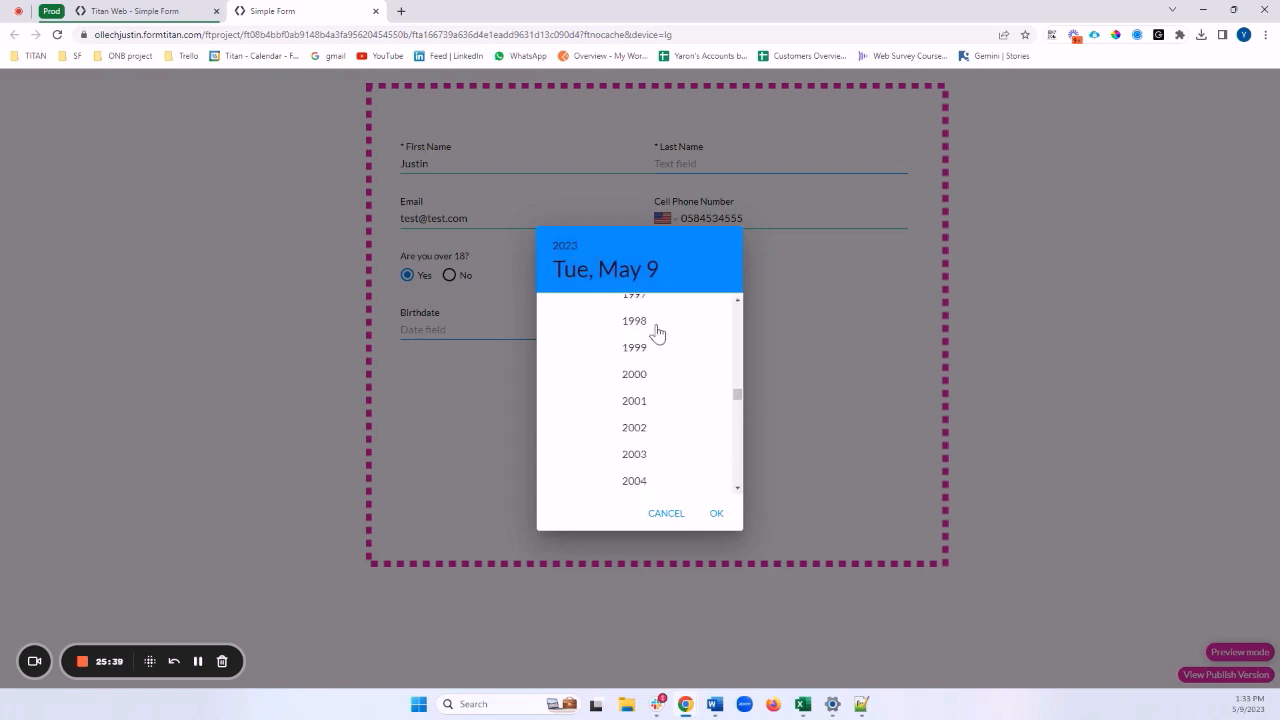
scroll(640, 350, "down", 1)
left_click(635, 373)
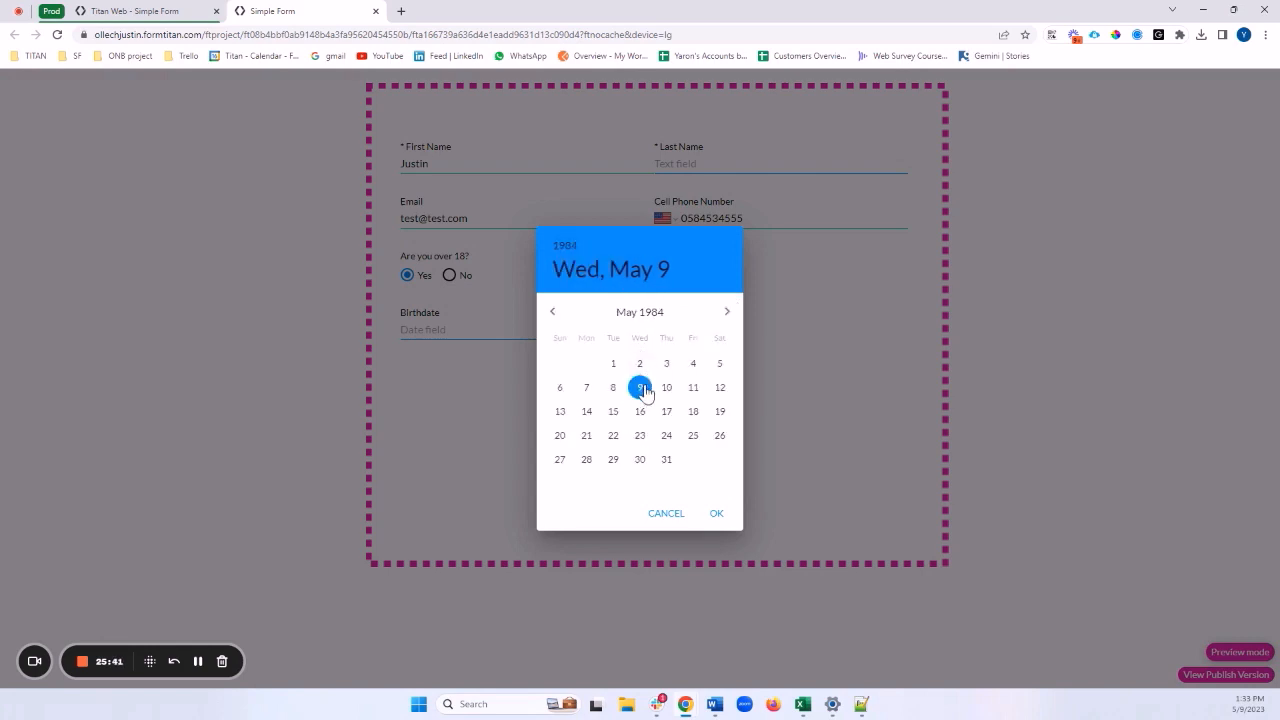
left_click(716, 513)
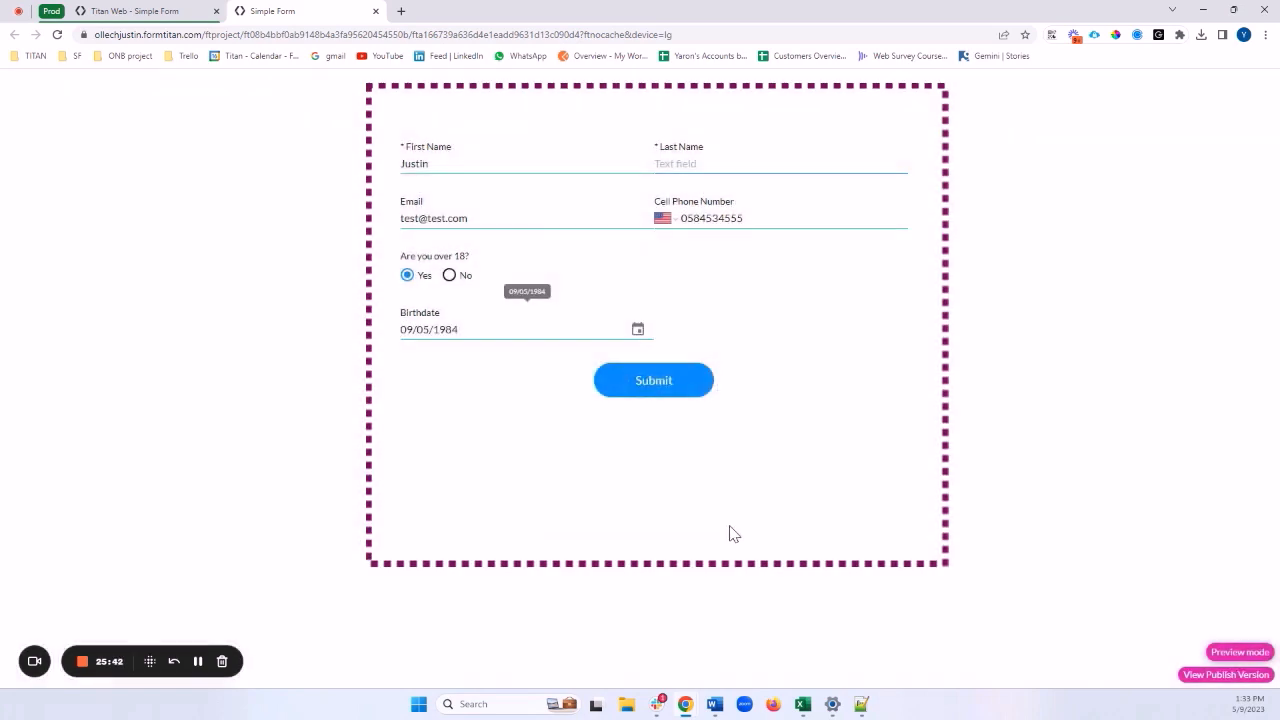
Submit the form and close the 'Please correct your mistakes!' warning
left_click(660, 386)
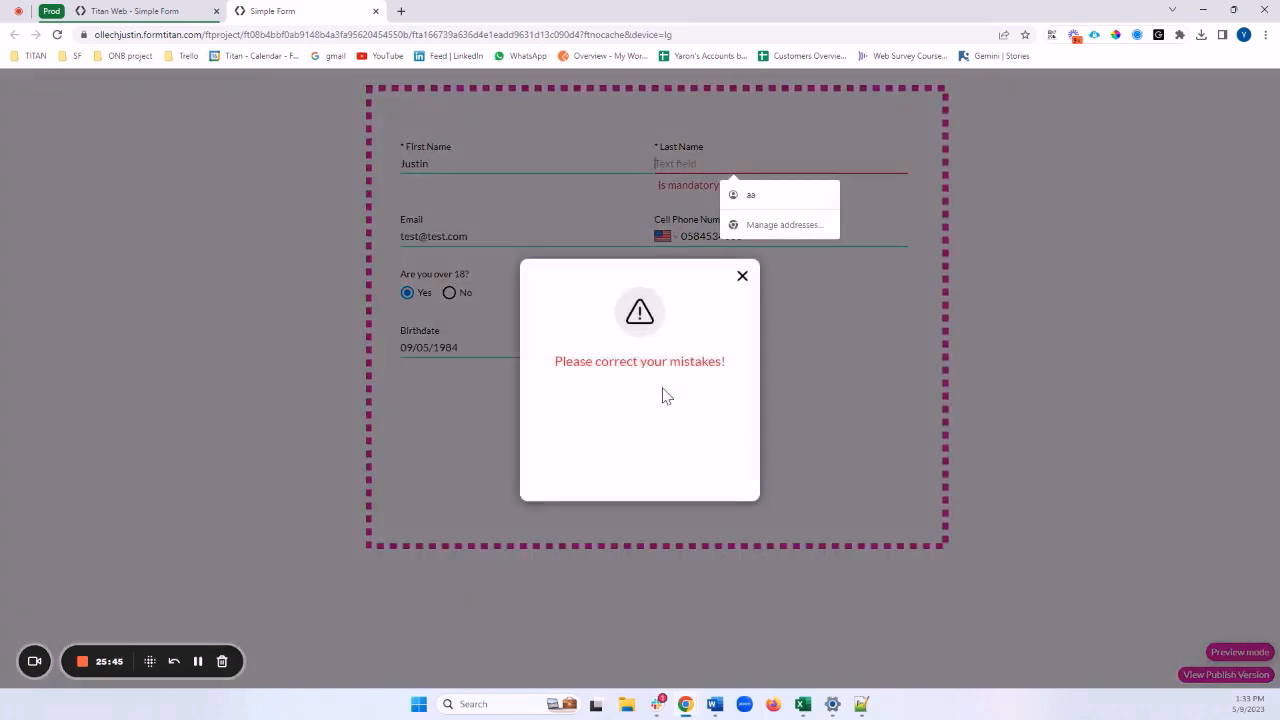
left_click_drag(560, 372, 729, 391)
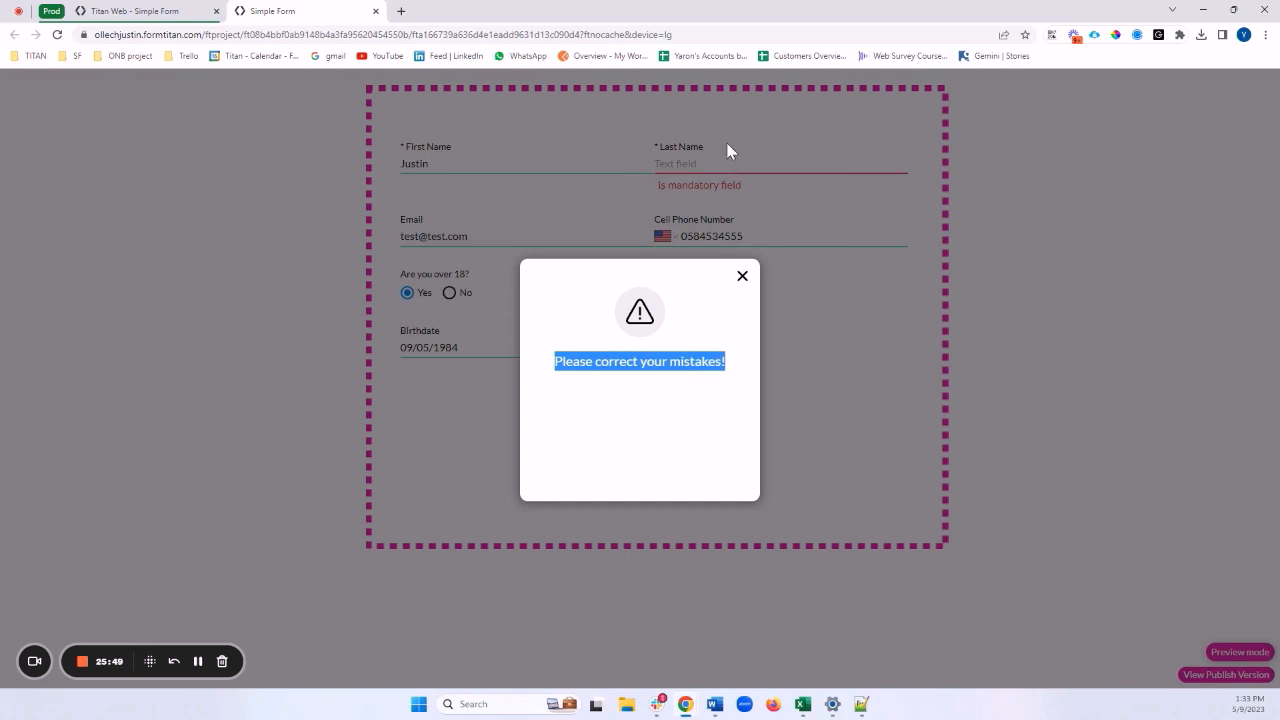
left_click(742, 277)
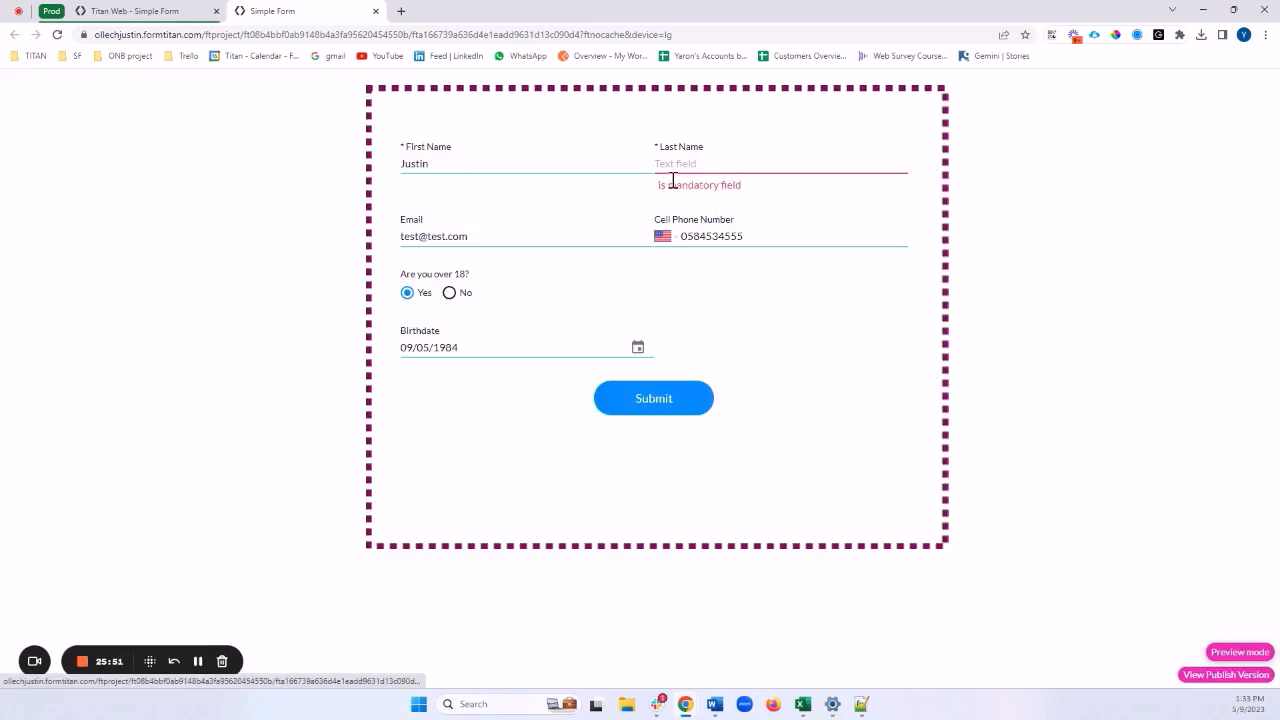
Add letters to Last Name, resubmit, and close the correction warning again
left_click(705, 166)
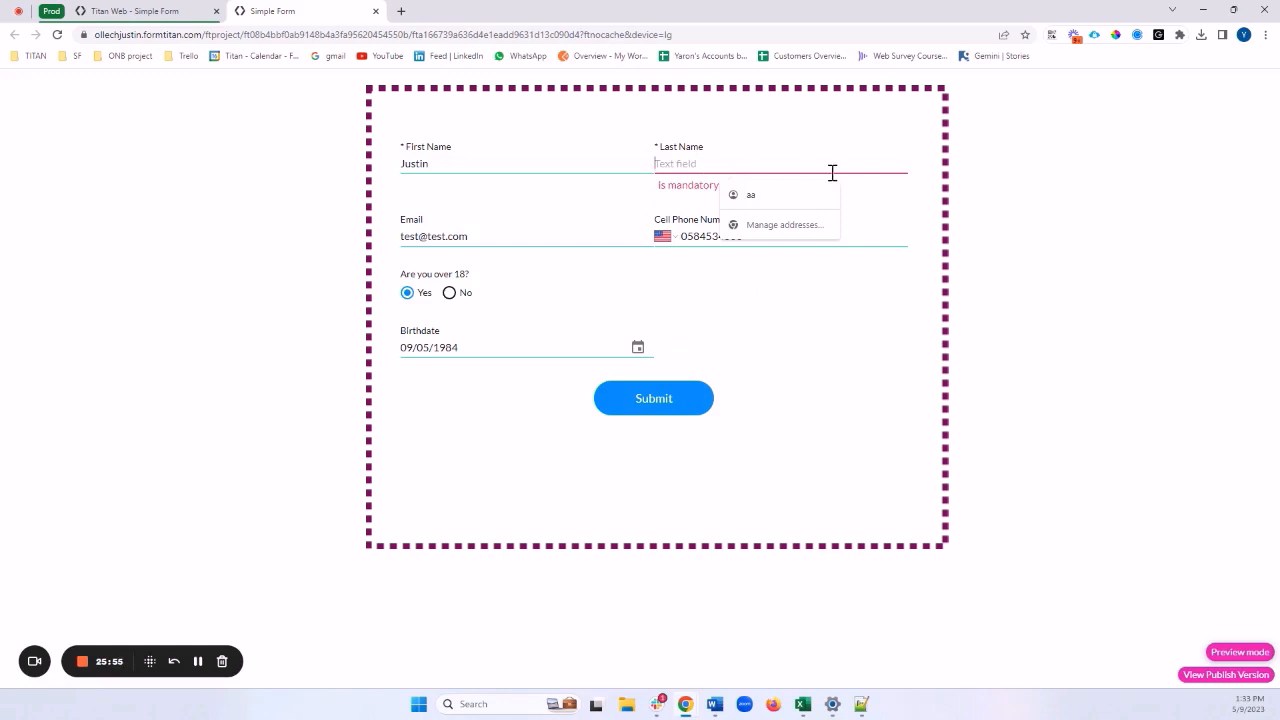
type("Yaro_")
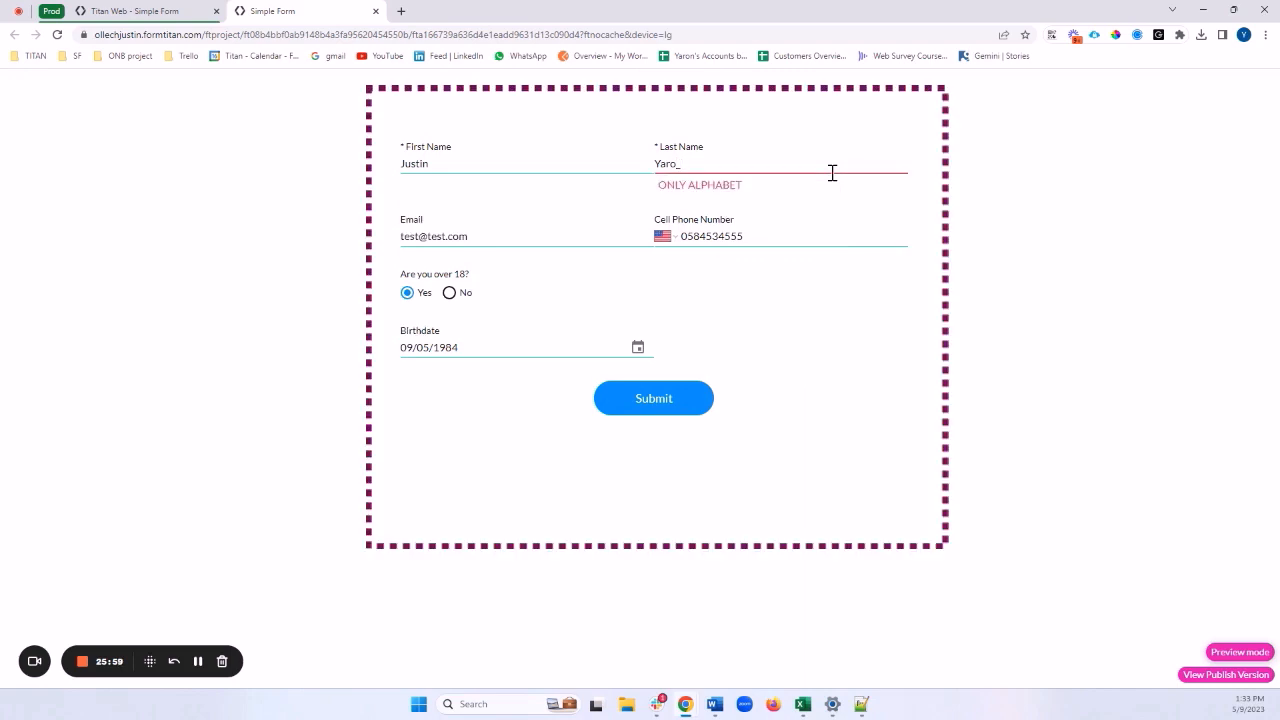
left_click(652, 405)
left_click_drag(565, 361, 751, 346)
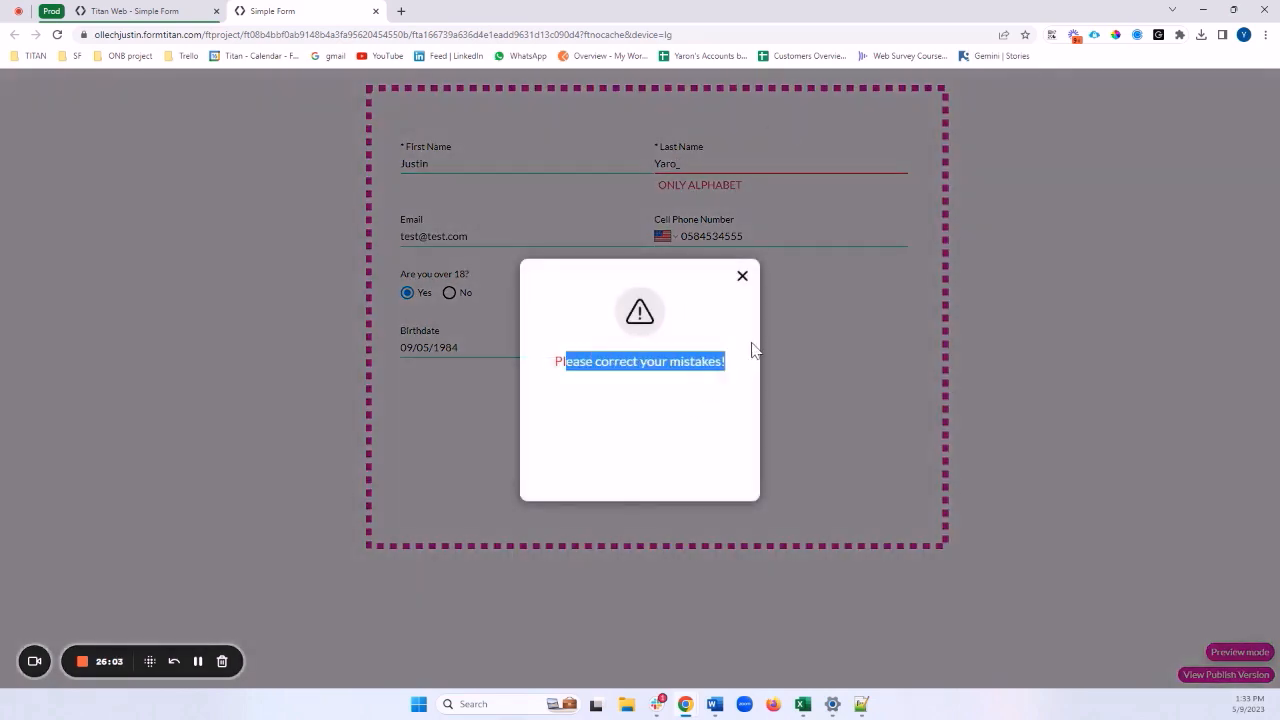
left_click(748, 278)
left_click(741, 280)
Replace Last Name with a letters-only value, submit, and confirm to reach Thank You!
left_click_drag(750, 164, 560, 180)
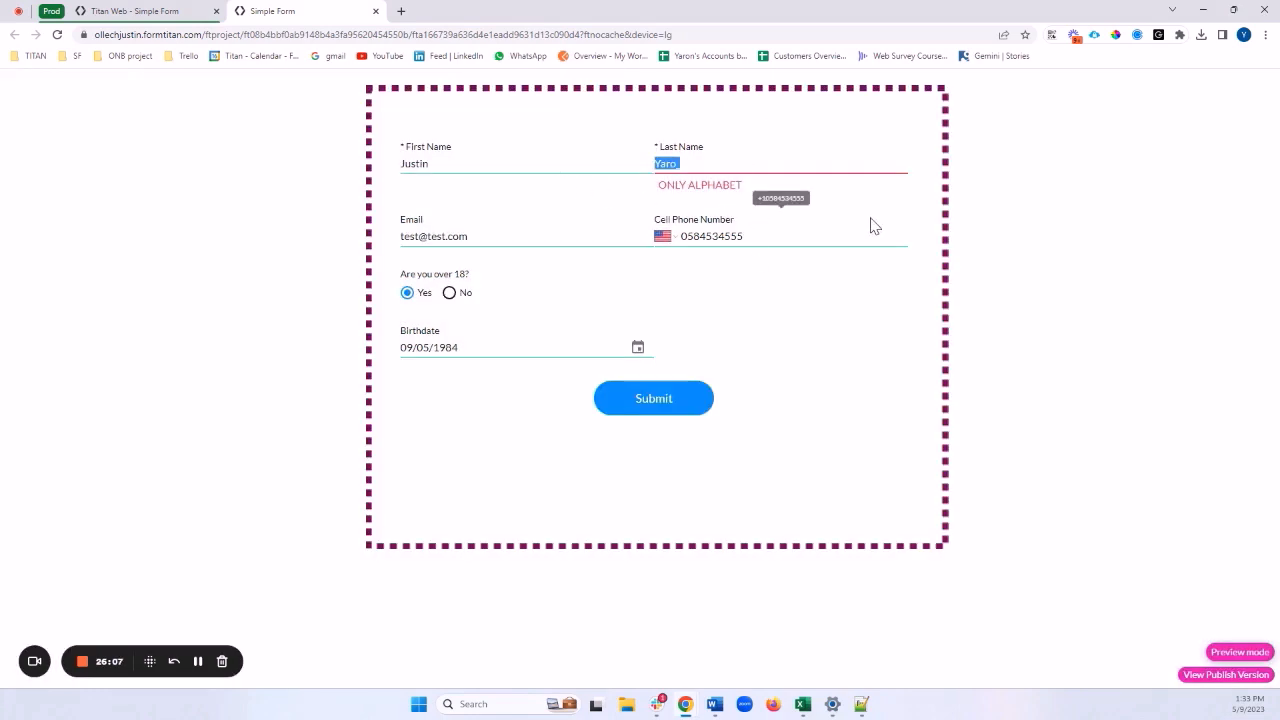
key("BackSpace")
type("Yaf")
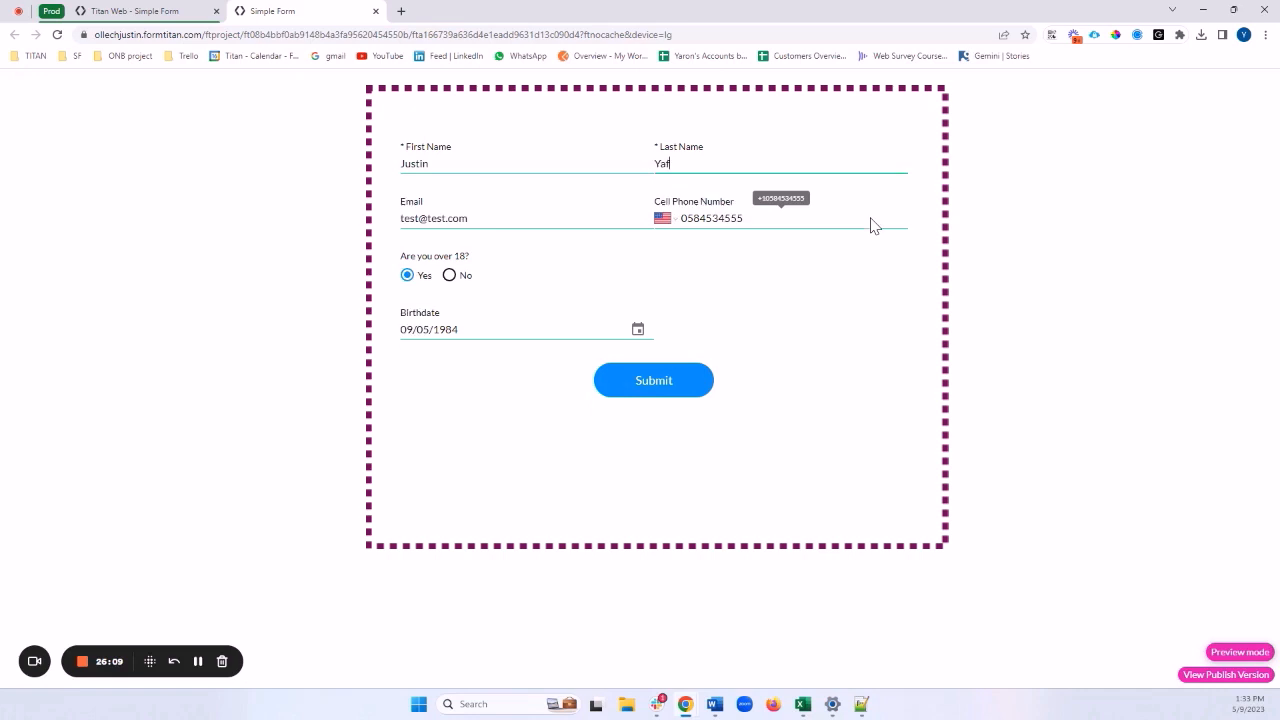
left_click(652, 381)
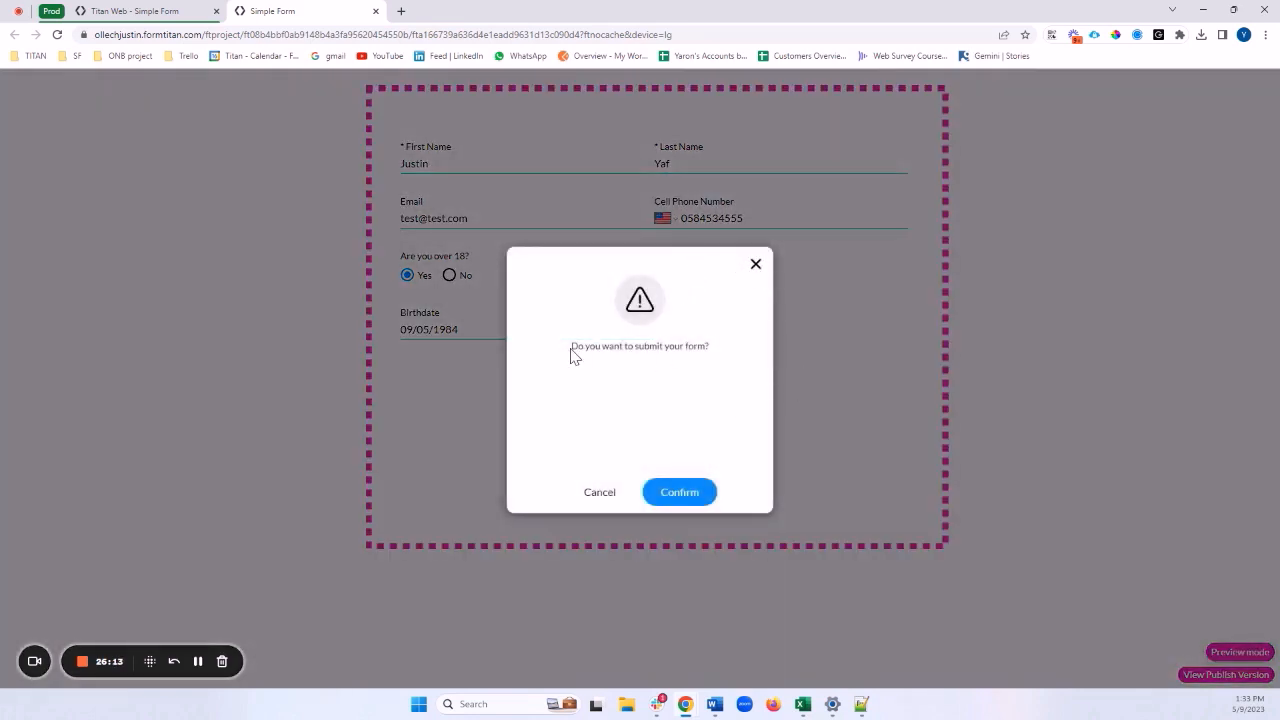
left_click_drag(571, 346, 717, 354)
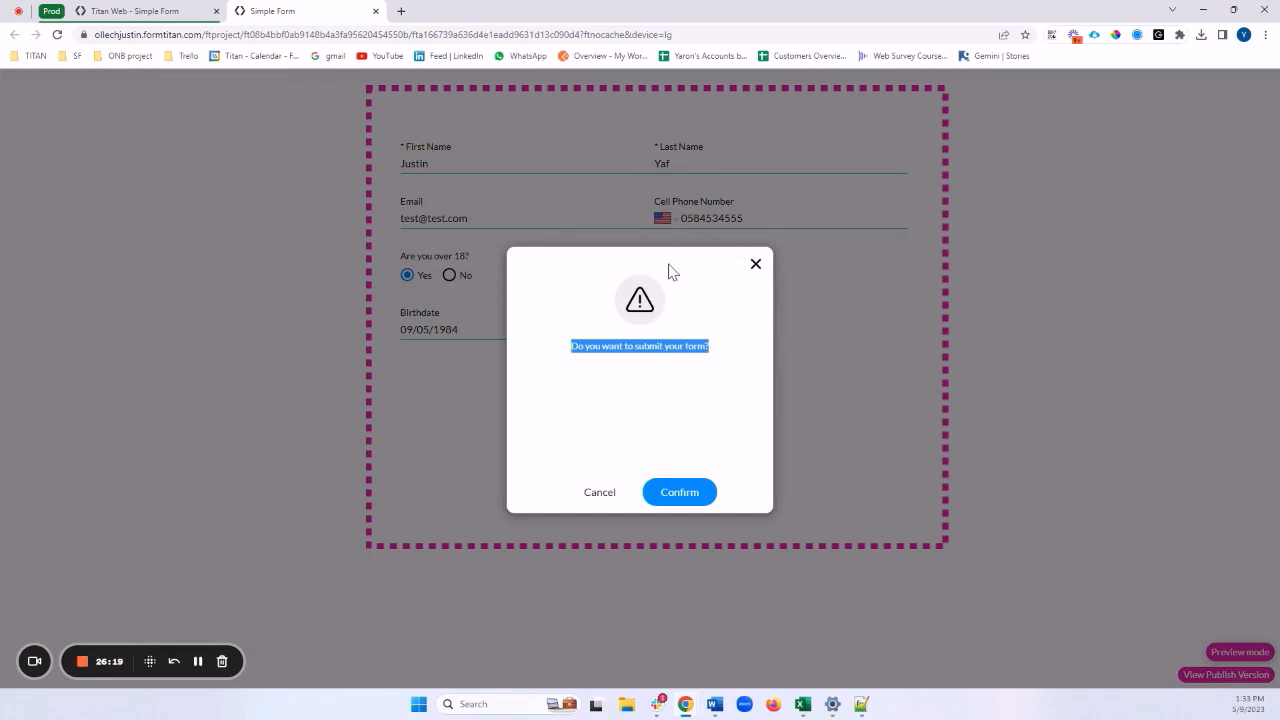
left_click(682, 494)
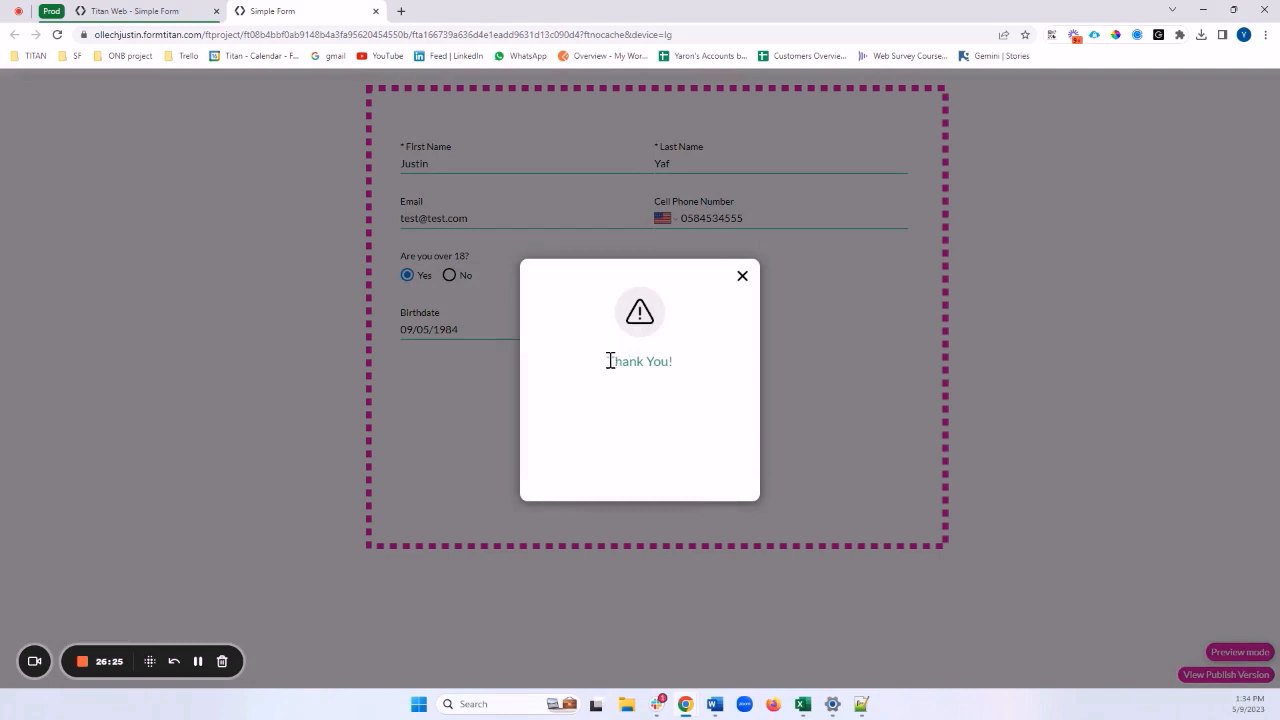
left_click_drag(610, 361, 705, 374)
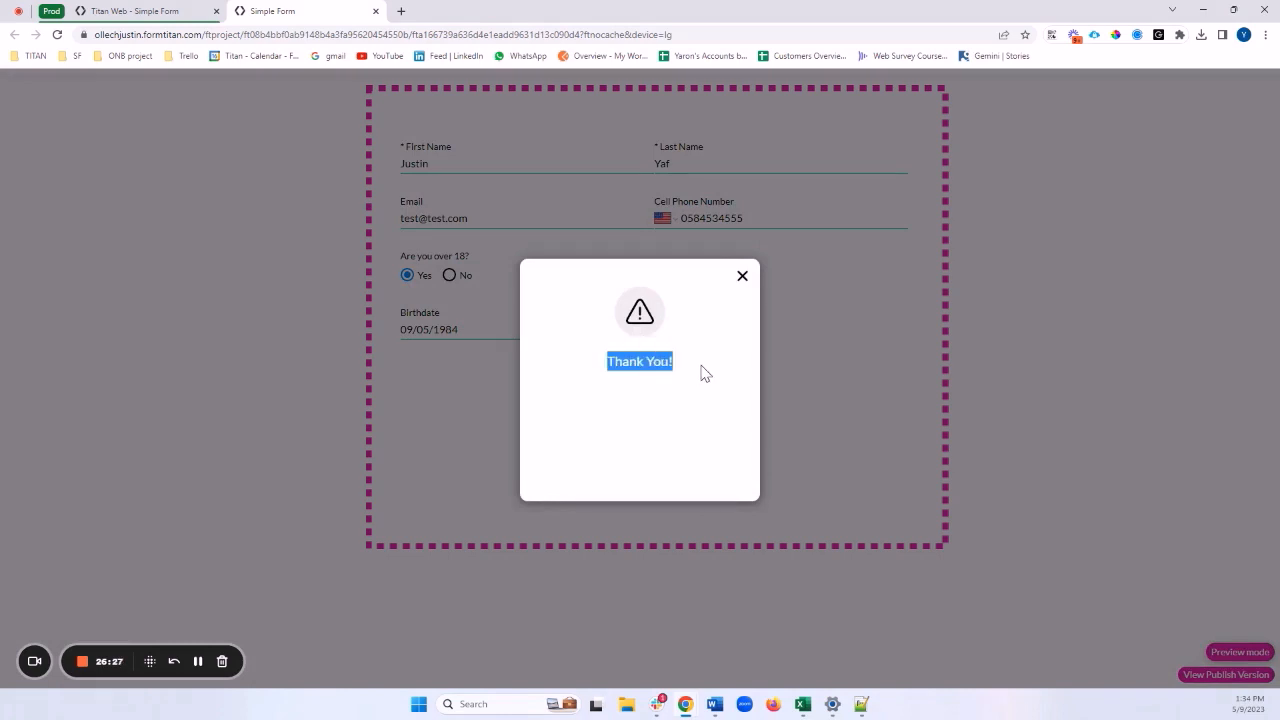